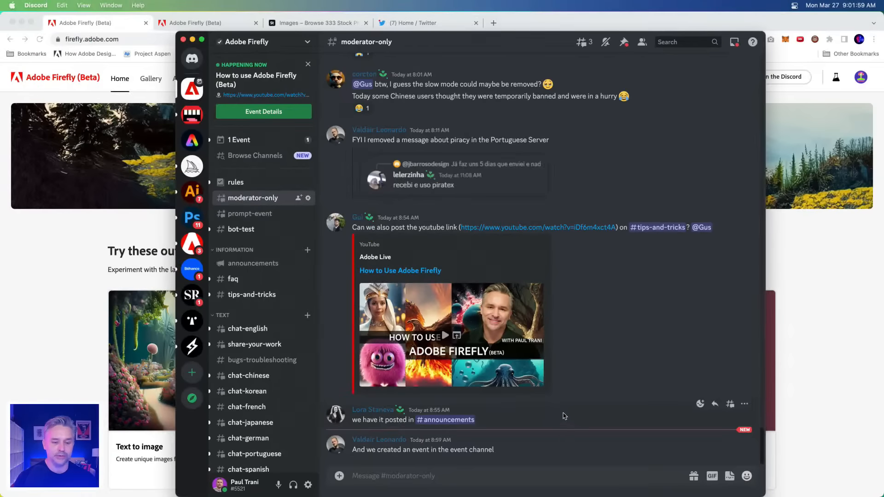
Read through recent messages in the Adobe Firefly server's moderator-only and chat-english channels, and put the Discord window away.
{"action": "scroll", "coordinate": [569, 318], "scroll_direction": "up", "scroll_amount": 10}
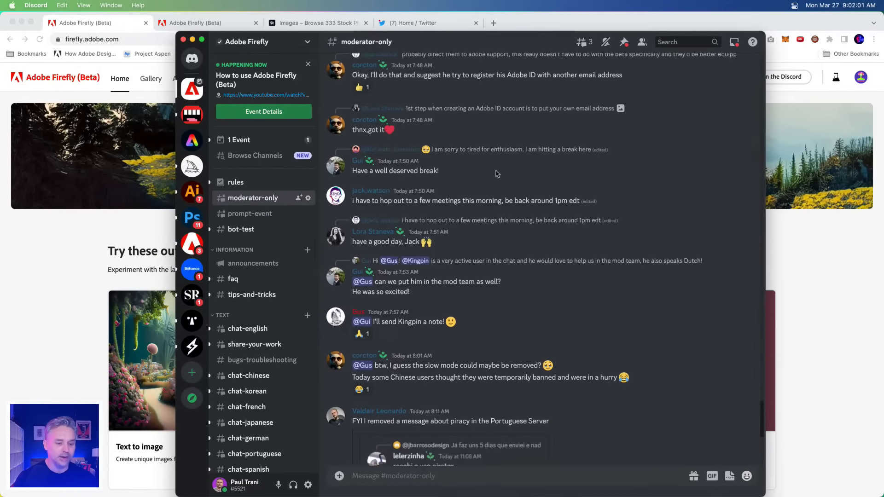
{"action": "scroll", "coordinate": [513, 174], "scroll_direction": "up", "scroll_amount": 3}
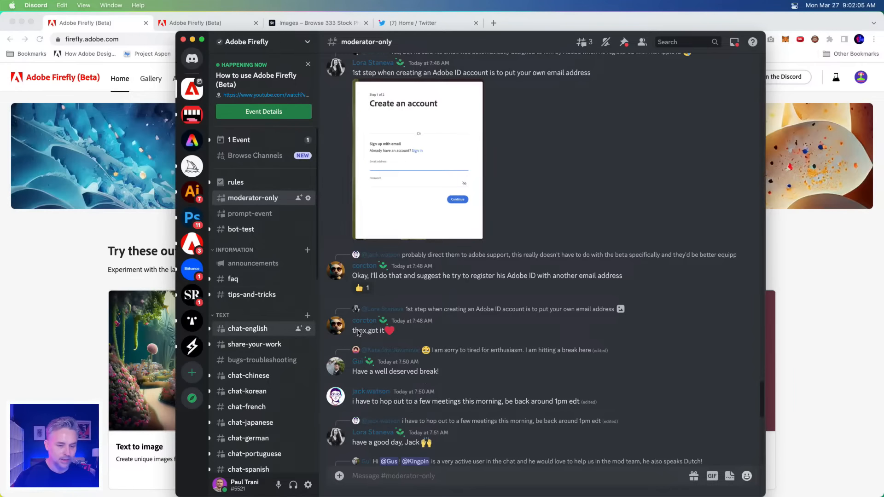
{"action": "left_click", "coordinate": [247, 329]}
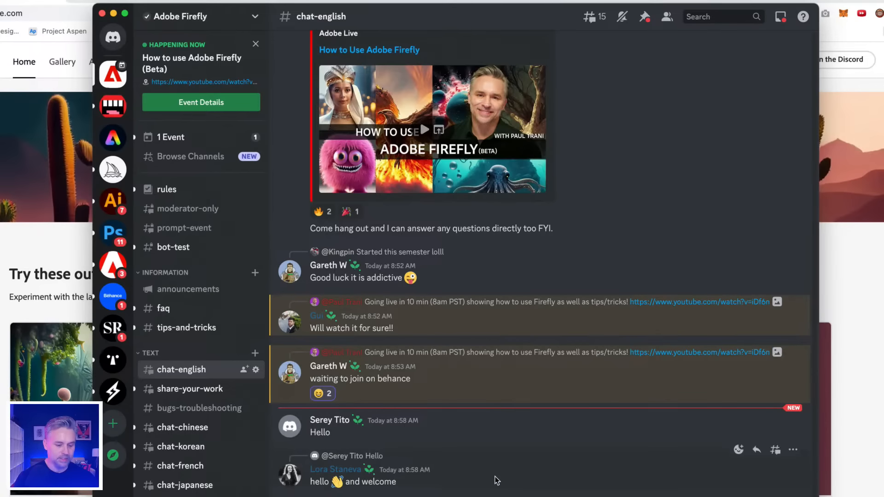
{"action": "scroll", "coordinate": [539, 271], "scroll_direction": "up", "scroll_amount": 15}
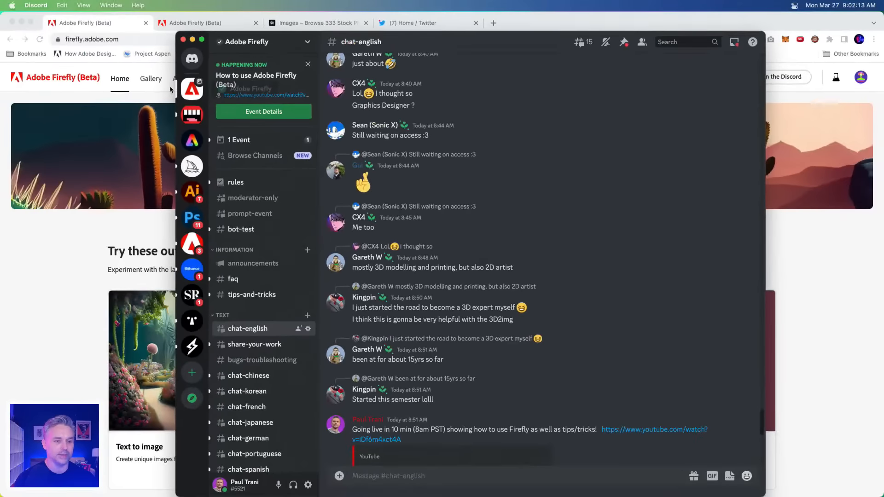
{"action": "left_click", "coordinate": [193, 40]}
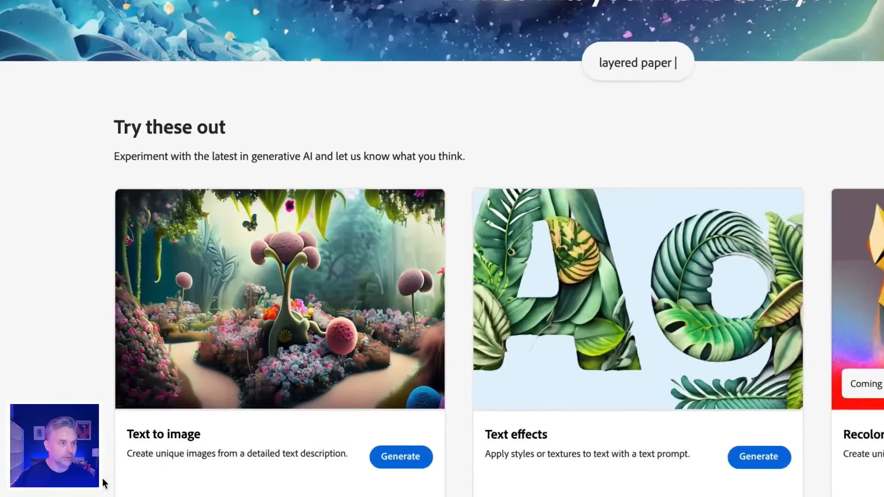
Open Firefly's Text to image generator and try the "Fairy house in the woods" prompt from the sample gallery.
{"action": "left_click", "coordinate": [174, 379]}
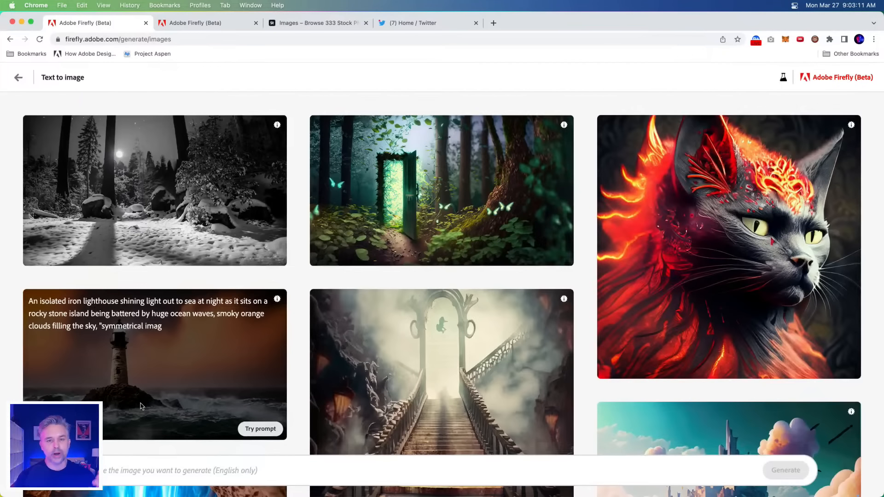
{"action": "mouse_move", "coordinate": [156, 190]}
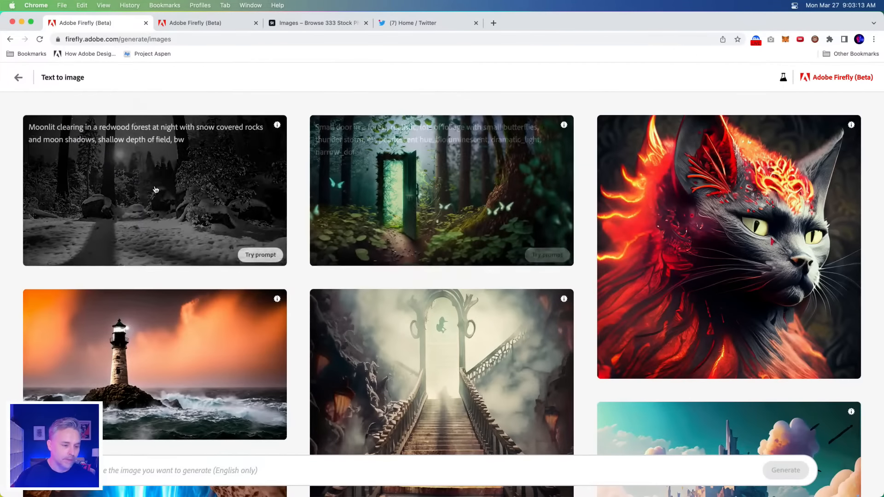
{"action": "scroll", "coordinate": [156, 189], "scroll_direction": "down", "scroll_amount": 8}
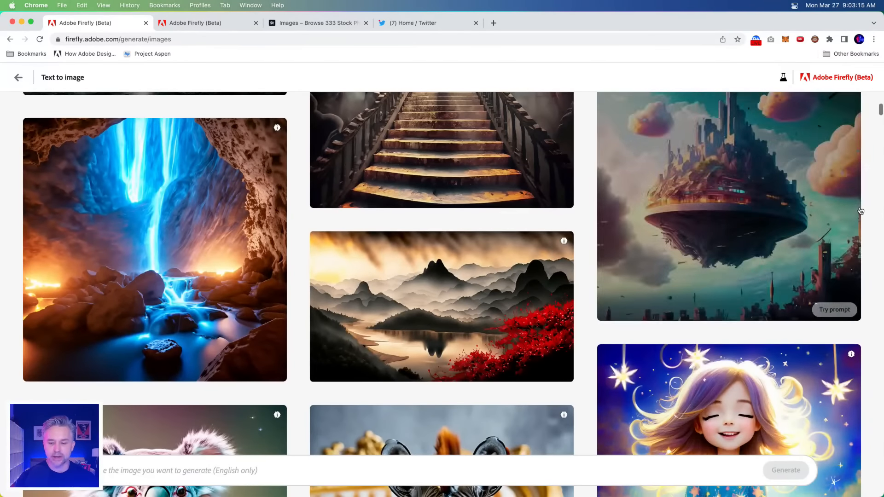
{"action": "scroll", "coordinate": [861, 211], "scroll_direction": "up", "scroll_amount": 2}
{"action": "scroll", "coordinate": [581, 229], "scroll_direction": "down", "scroll_amount": 9}
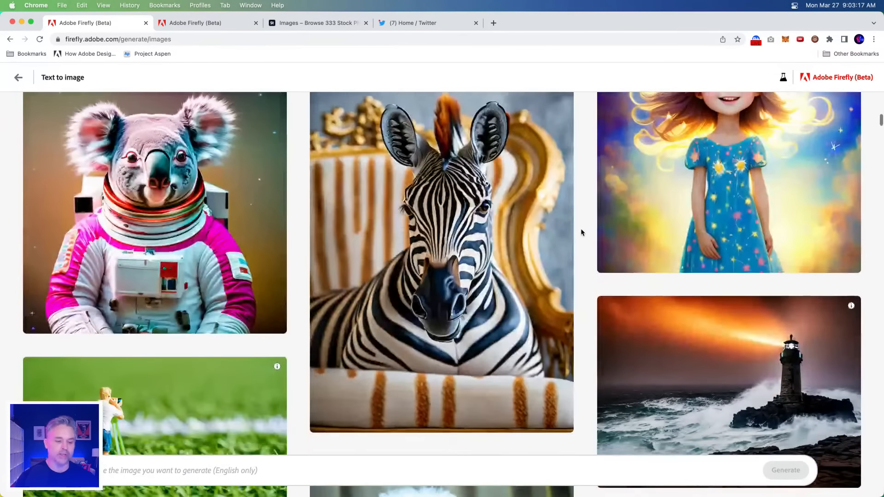
{"action": "scroll", "coordinate": [581, 229], "scroll_direction": "down", "scroll_amount": 10}
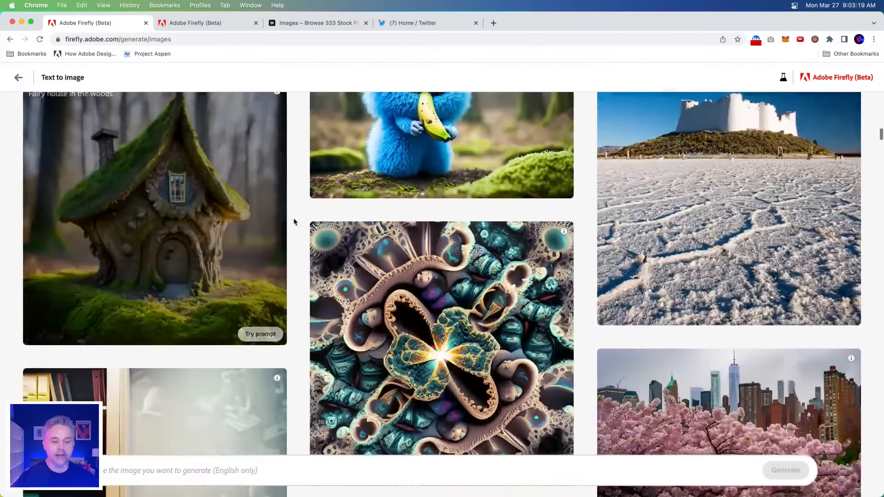
{"action": "mouse_move", "coordinate": [371, 309]}
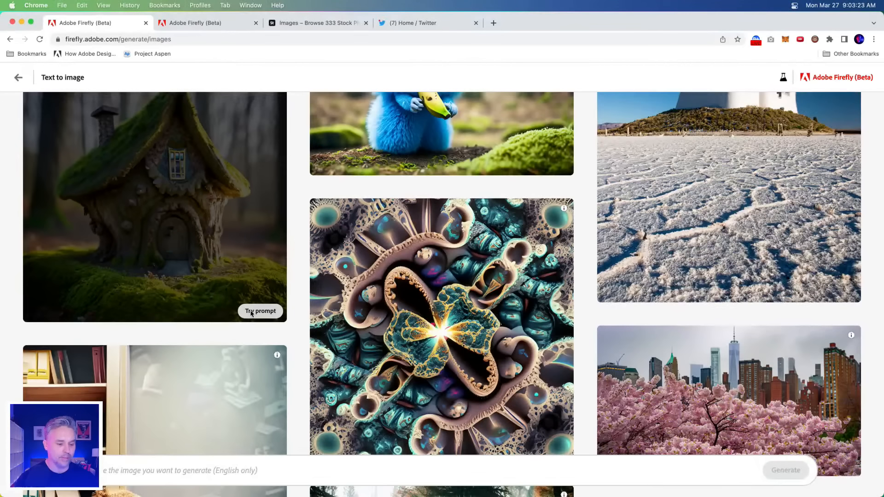
{"action": "left_click", "coordinate": [252, 312]}
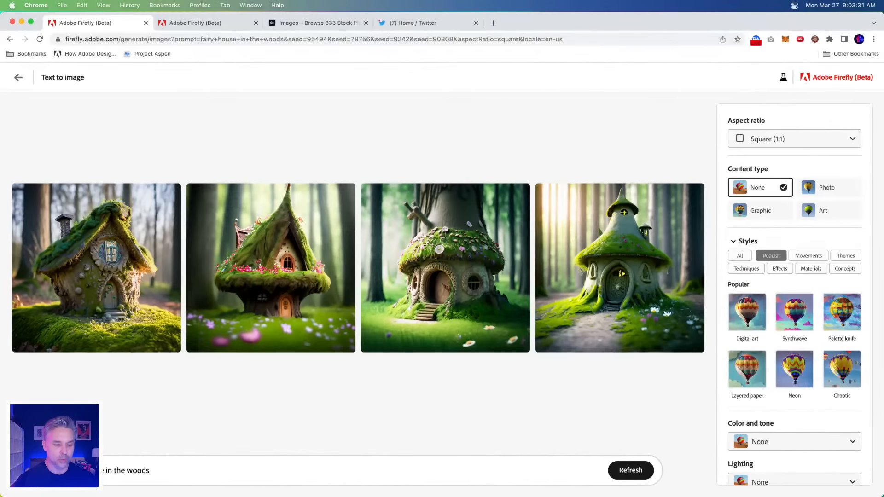
Apply the Steampunk movement style from the full style list to the fairy house prompt and generate new images.
{"action": "mouse_move", "coordinate": [434, 271]}
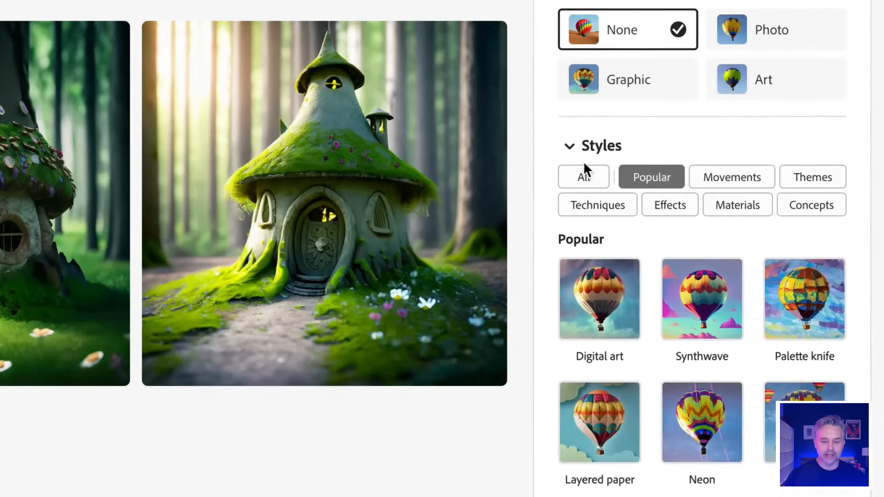
{"action": "left_click", "coordinate": [626, 196]}
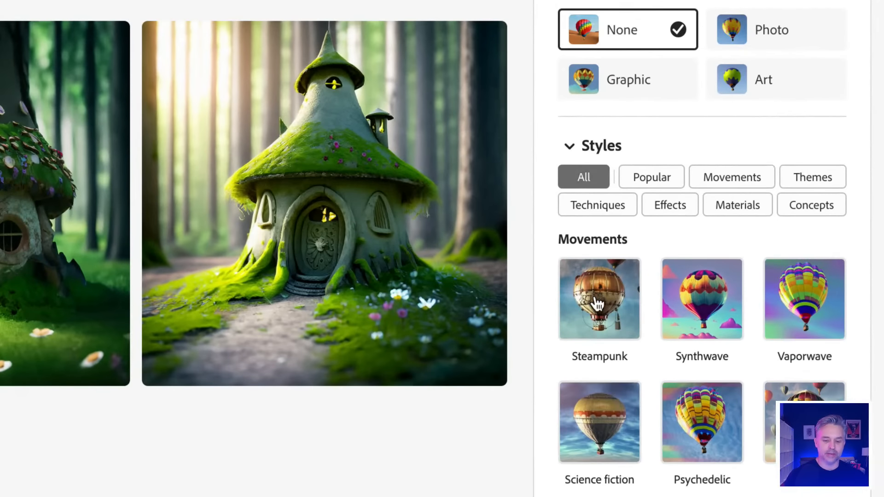
{"action": "left_click", "coordinate": [601, 320]}
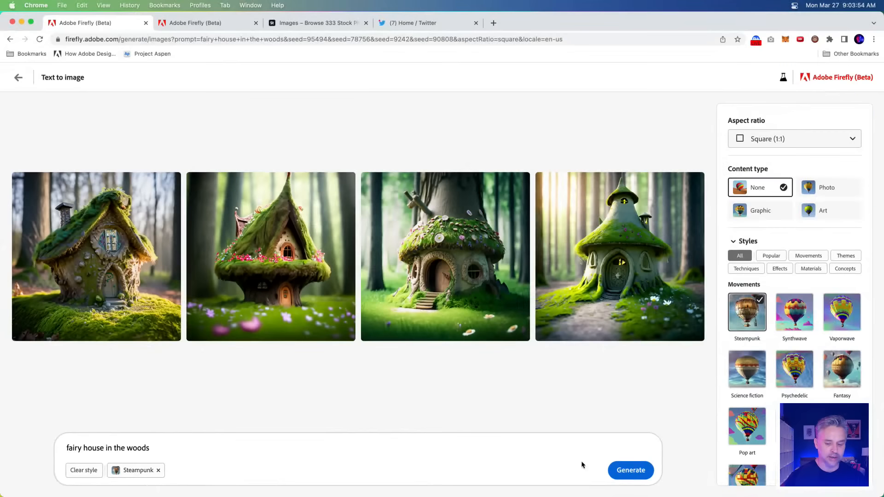
{"action": "left_click", "coordinate": [629, 470]}
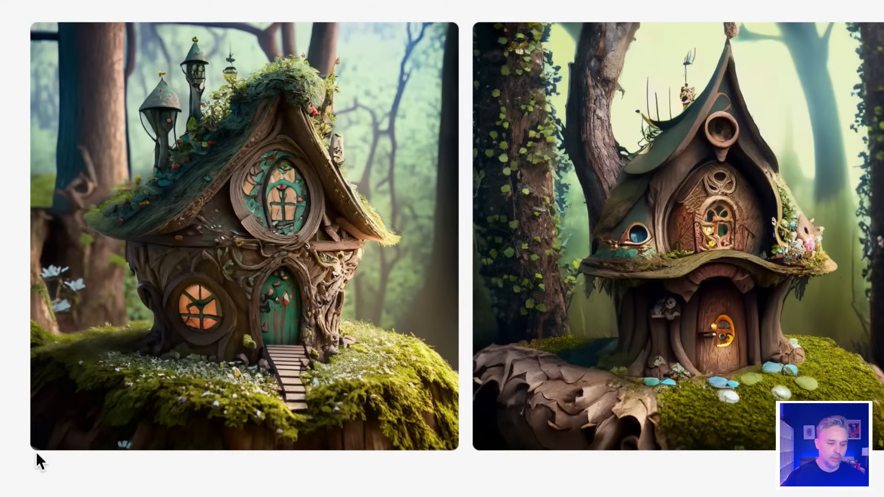
{"action": "mouse_move", "coordinate": [213, 261]}
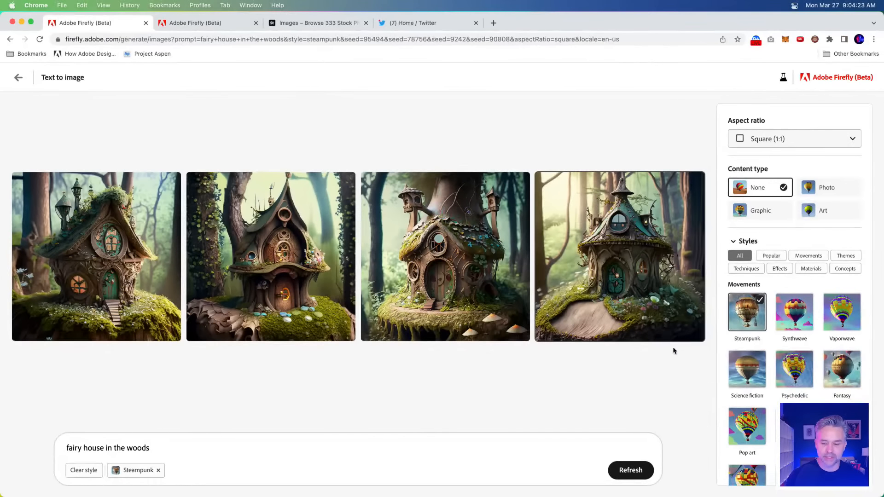
{"action": "scroll", "coordinate": [809, 353], "scroll_direction": "down", "scroll_amount": 3}
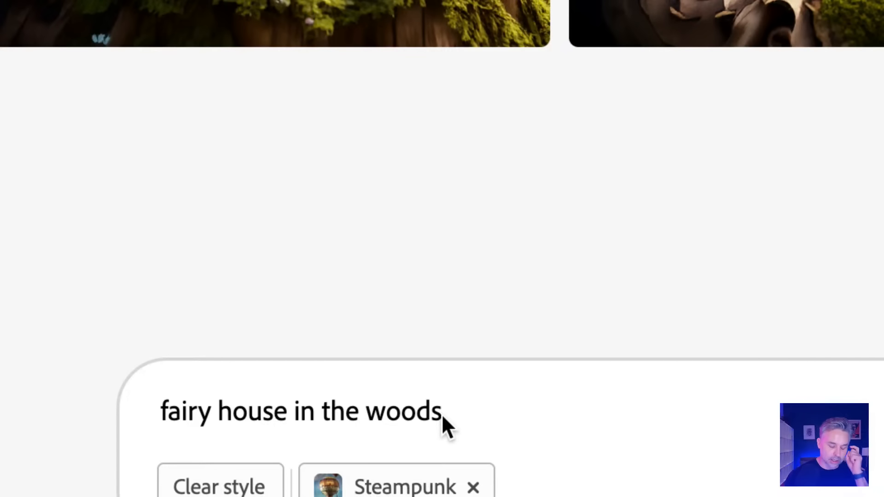
Change the prompt to "fairy house inside a tree in the dark woods" and generate new images.
{"action": "left_click", "coordinate": [286, 416]}
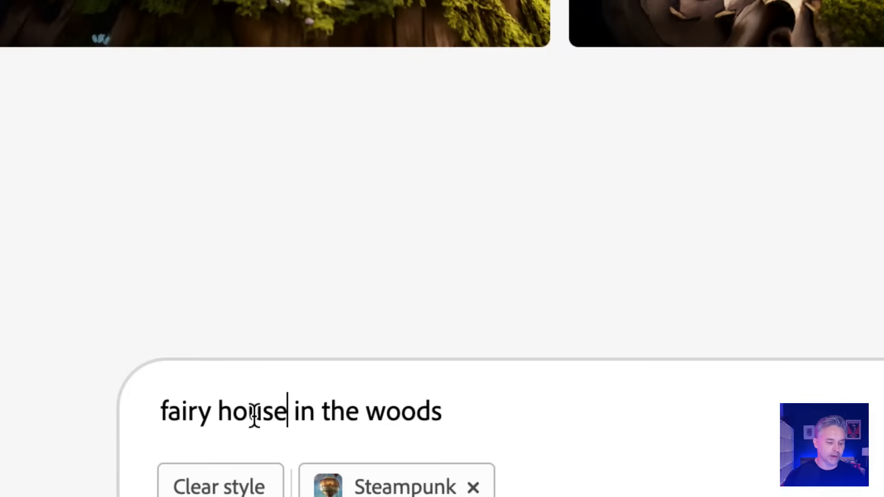
{"action": "left_click_drag", "start_coordinate": [458, 418], "coordinate": [290, 414]}
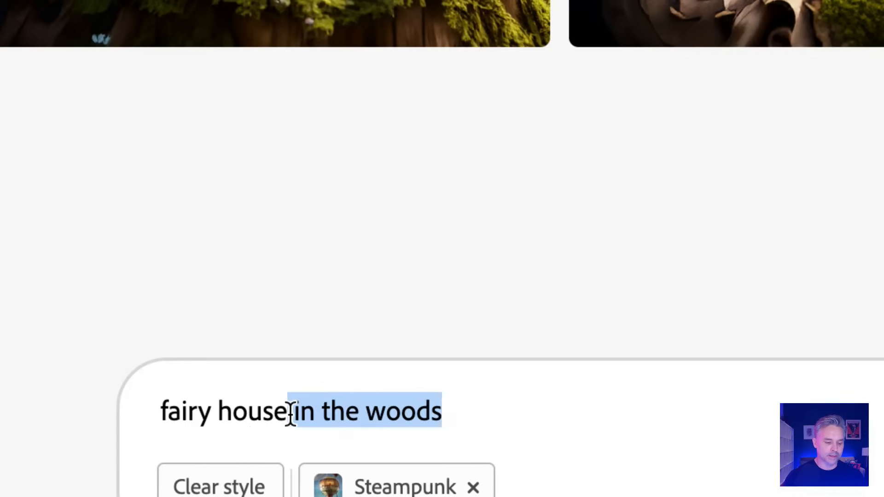
{"action": "left_click", "coordinate": [292, 416]}
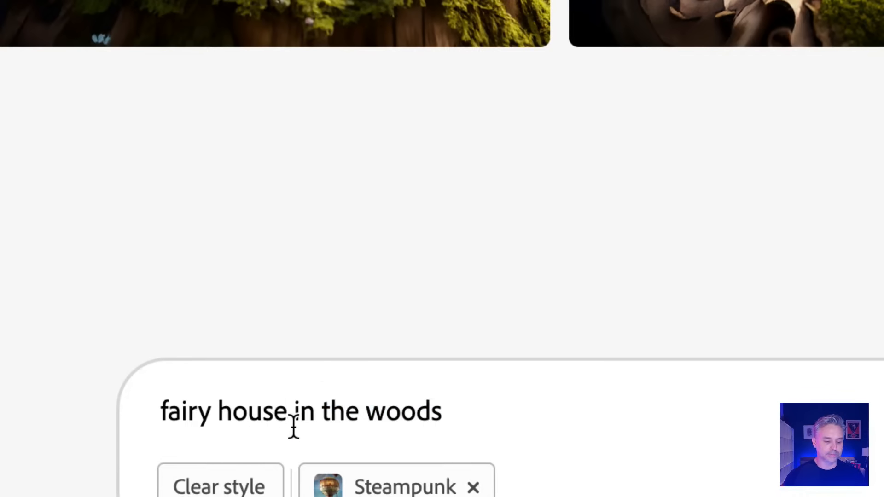
{"action": "type", "text": "inside a tree"}
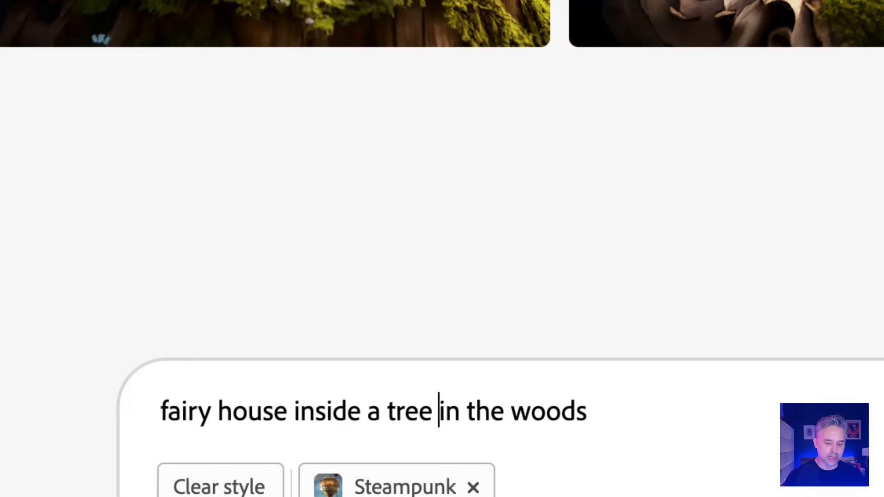
{"action": "left_click", "coordinate": [514, 410]}
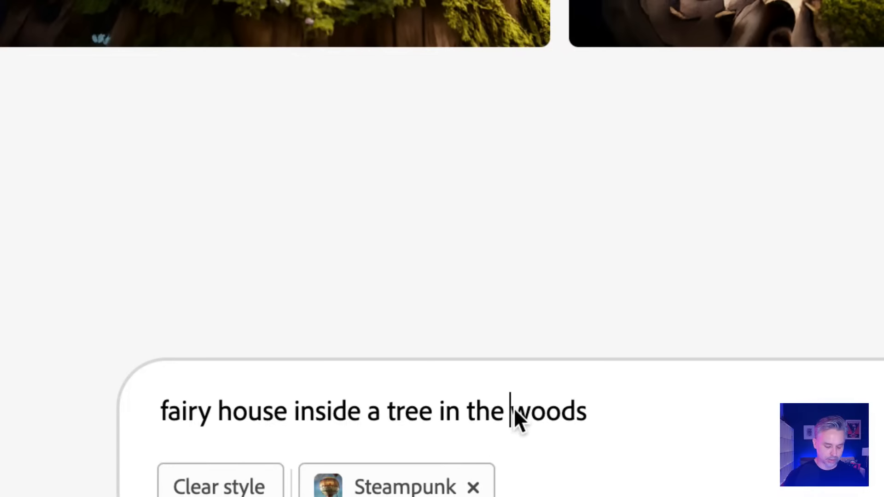
{"action": "type", "text": "dark"}
{"action": "left_click", "coordinate": [634, 414]}
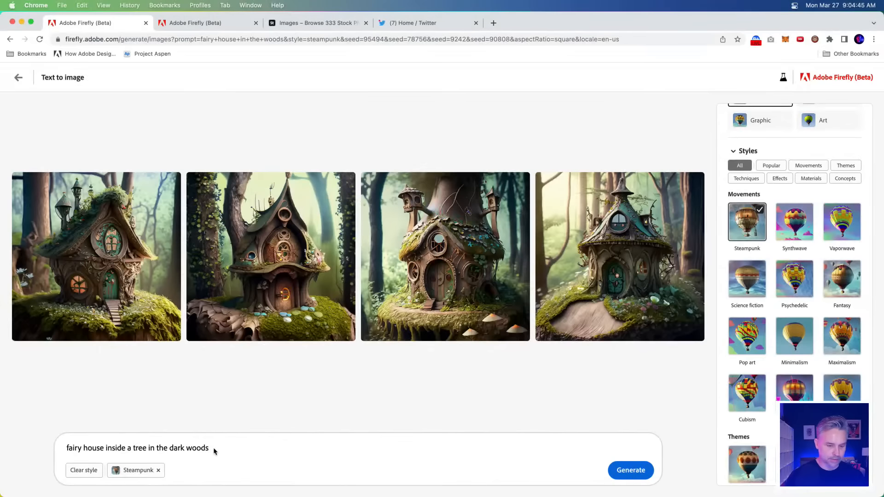
{"action": "key", "text": "Return"}
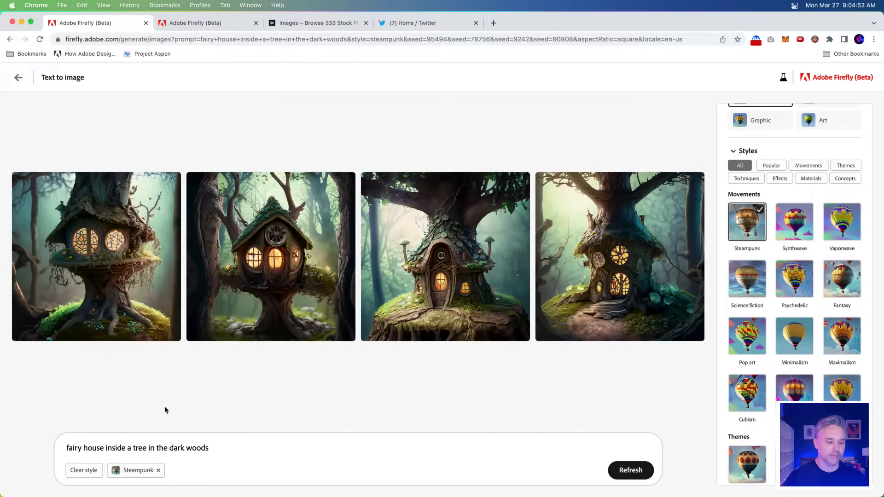
View the first and third generated tree house images enlarged and return to the results.
{"action": "left_click", "coordinate": [31, 243]}
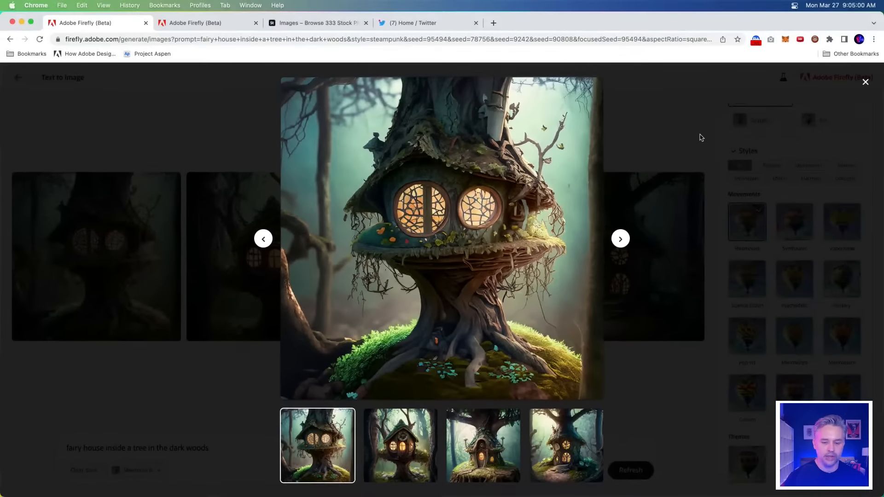
{"action": "left_click", "coordinate": [700, 136]}
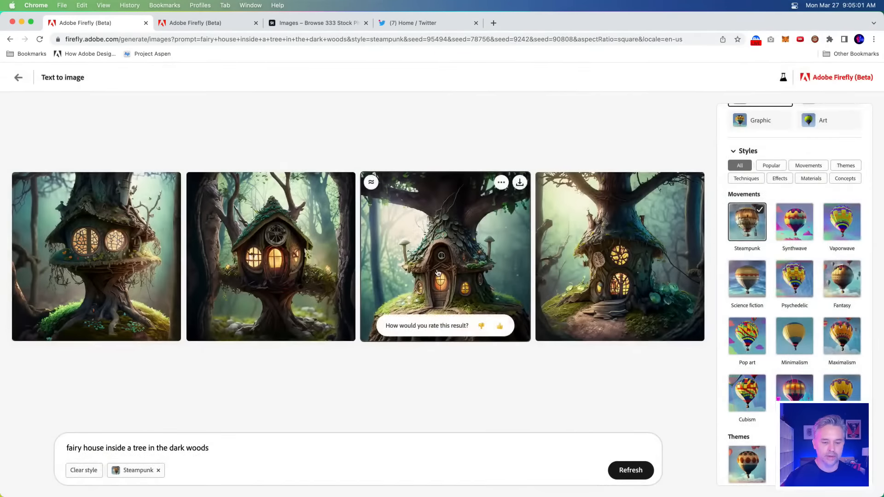
{"action": "left_click", "coordinate": [447, 272]}
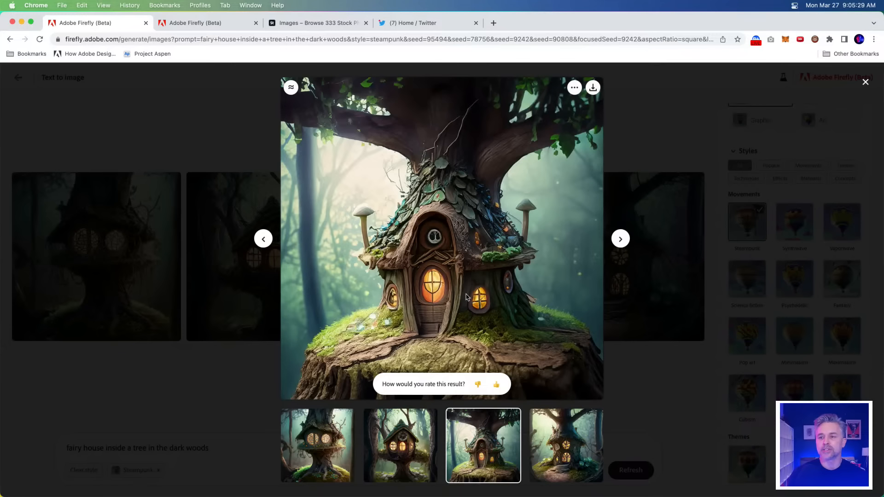
{"action": "left_click", "coordinate": [139, 376]}
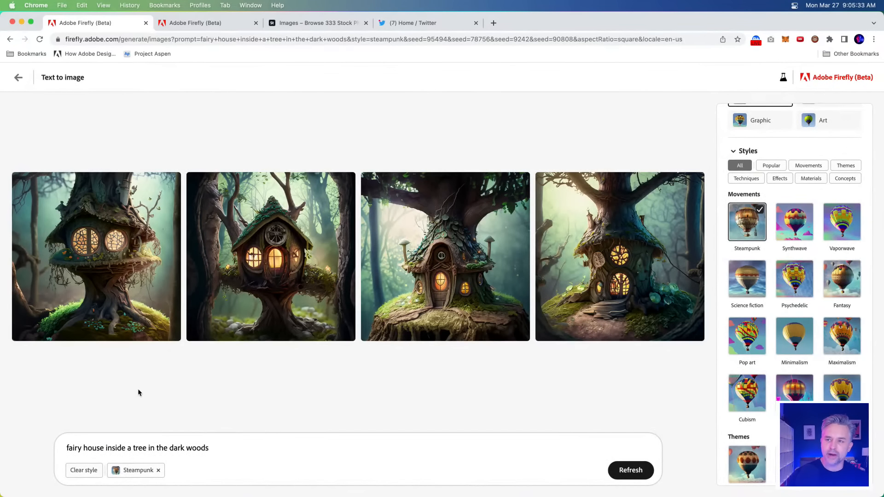
Add ", dimly lit, slight fog" to the end of the prompt and generate new images.
{"action": "left_click", "coordinate": [211, 449]}
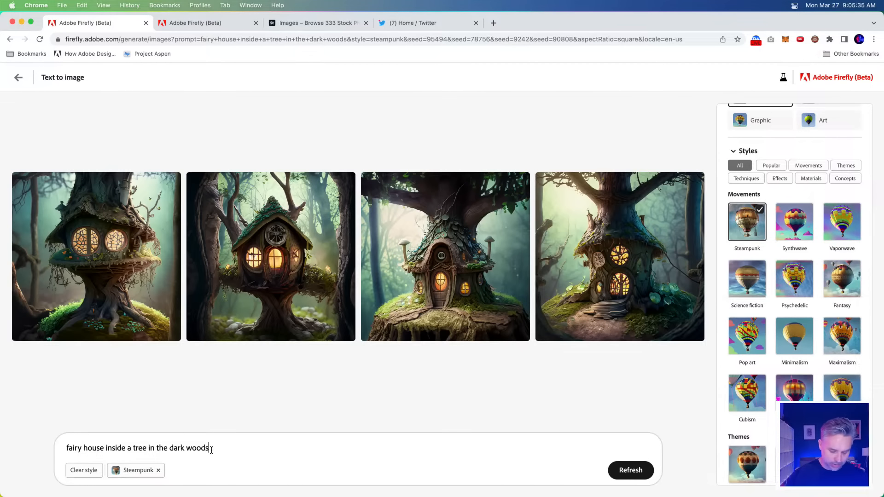
{"action": "type", "text": ", diml"}
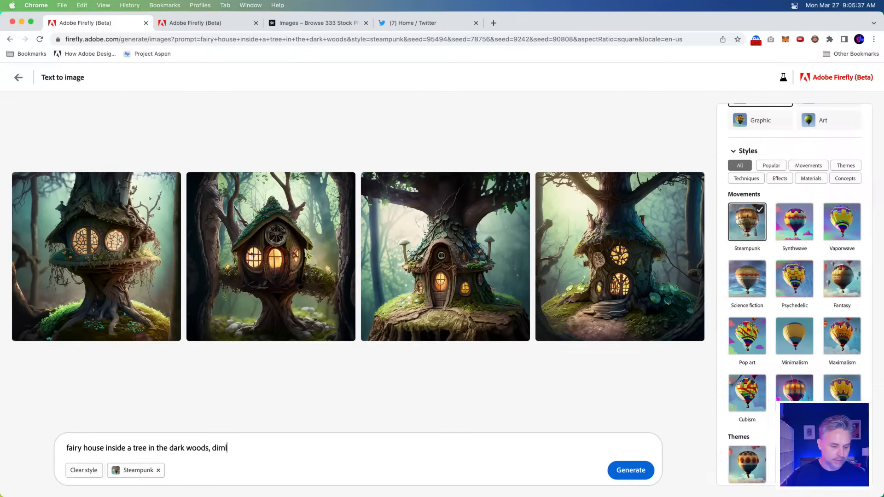
{"action": "type", "text": "y lit"}
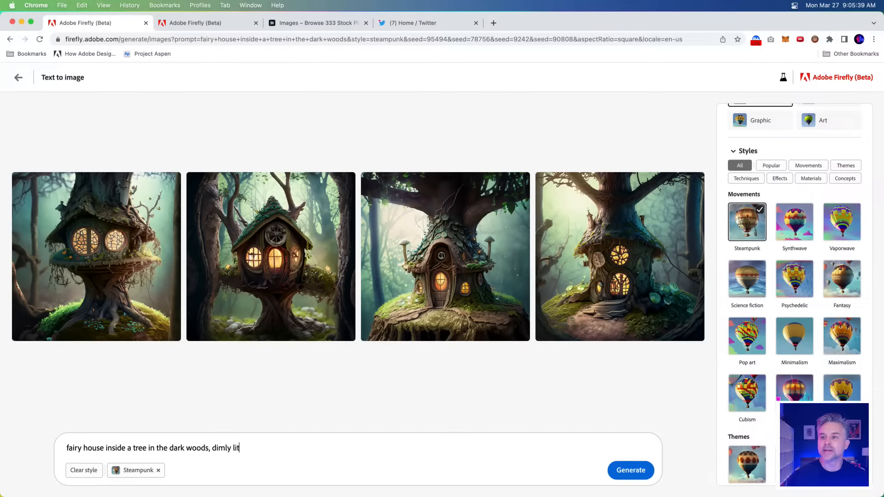
{"action": "type", "text": ", slight fog"}
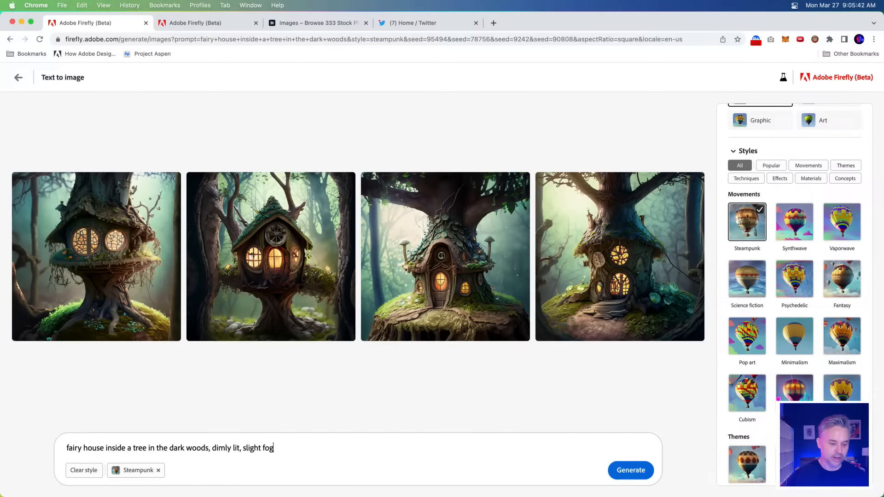
{"action": "left_click", "coordinate": [613, 470]}
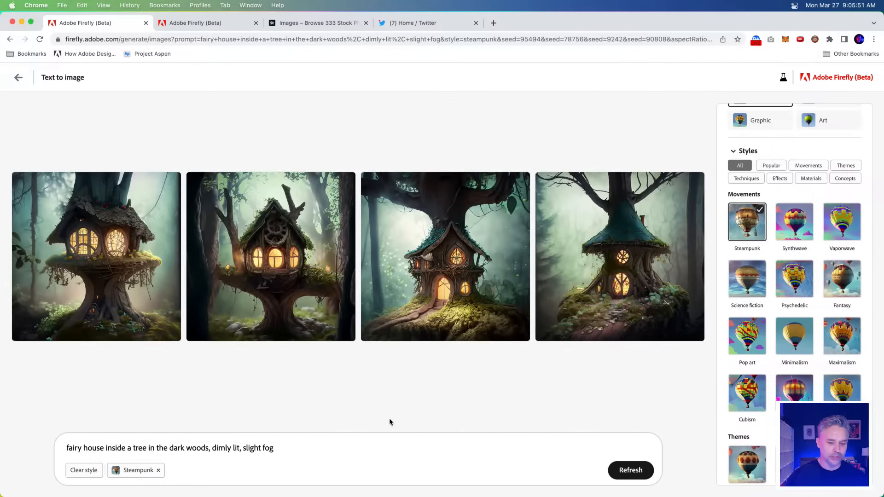
{"action": "mouse_move", "coordinate": [460, 245]}
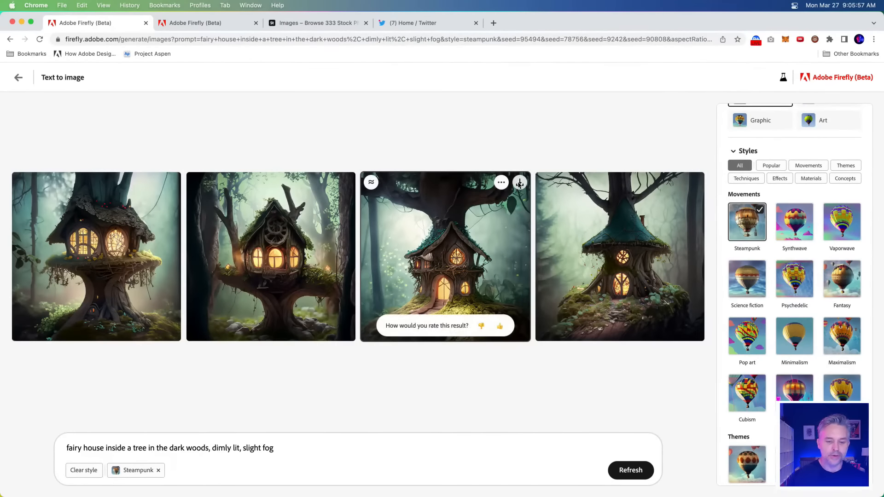
Download the third fairy house image with its Content Credentials and show the saved file in Finder.
{"action": "left_click", "coordinate": [519, 183]}
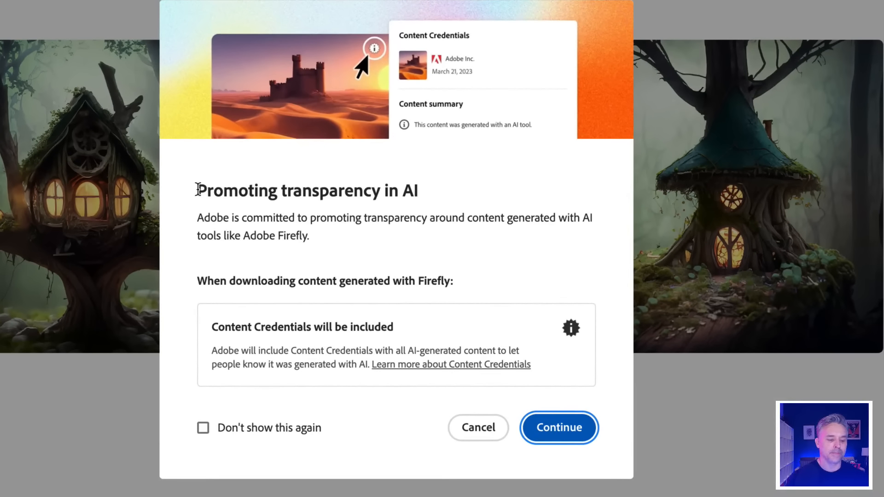
{"action": "left_click_drag", "start_coordinate": [211, 326], "coordinate": [491, 328]}
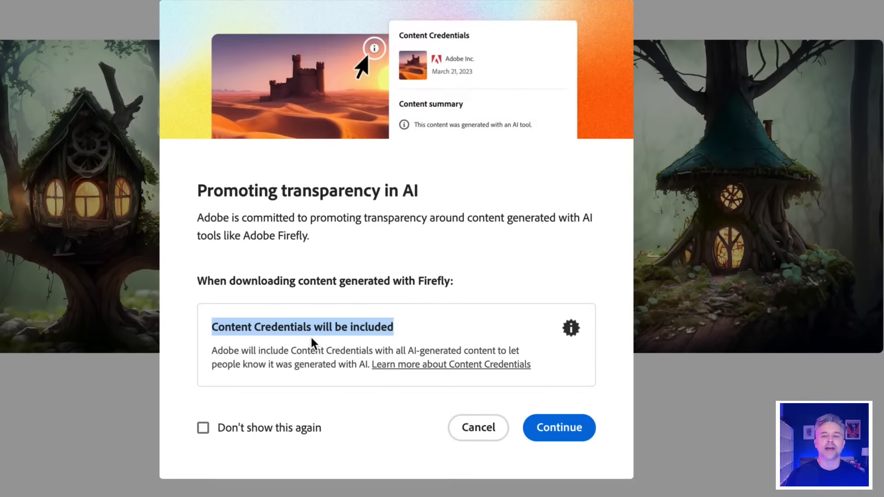
{"action": "left_click", "coordinate": [552, 433]}
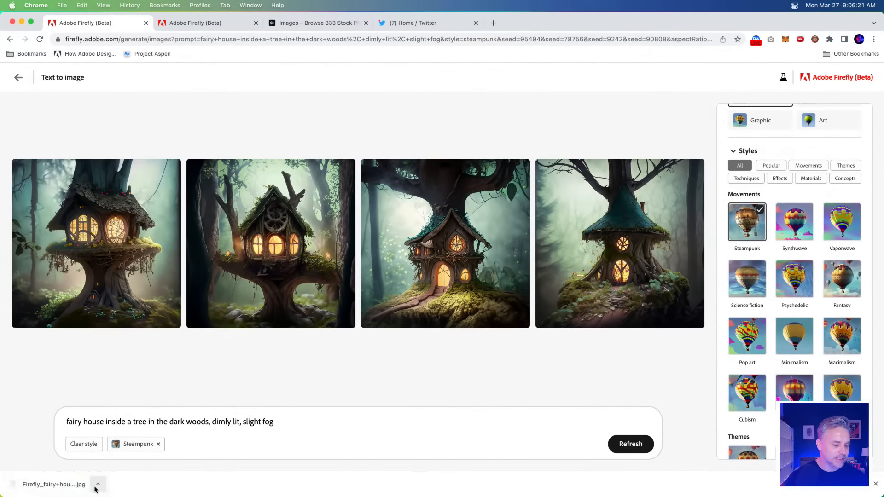
{"action": "left_click", "coordinate": [96, 487]}
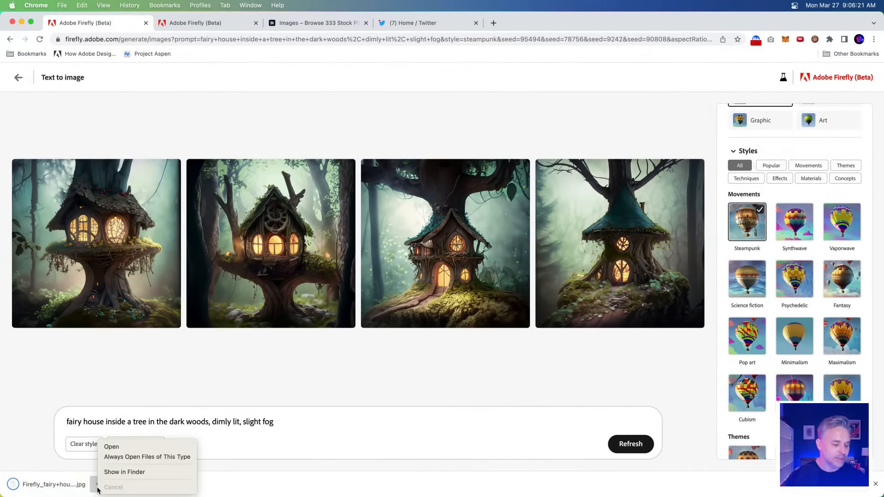
{"action": "left_click", "coordinate": [113, 474]}
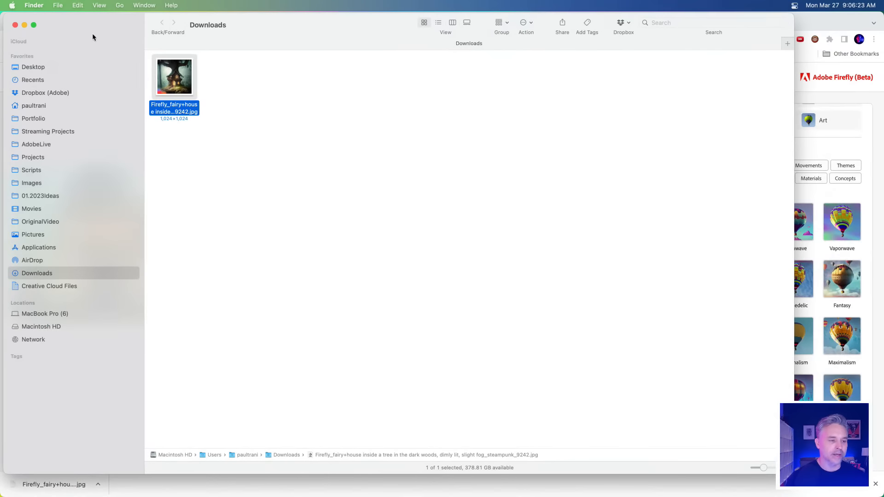
Return to the browser and open the Verify page at verify.contentauthenticity.org/inspect in a new tab.
{"action": "left_click_drag", "start_coordinate": [71, 24], "coordinate": [487, 157]}
{"action": "left_click", "coordinate": [391, 124]}
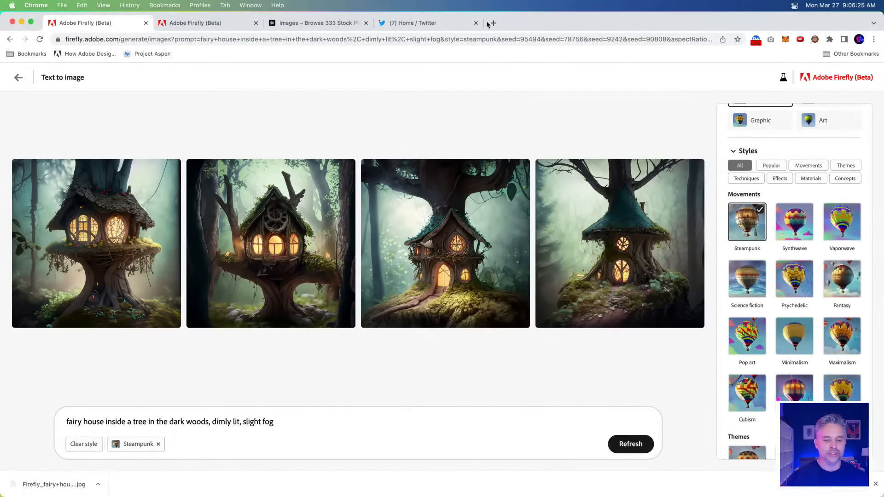
{"action": "left_click", "coordinate": [492, 23]}
{"action": "type", "text": "content"}
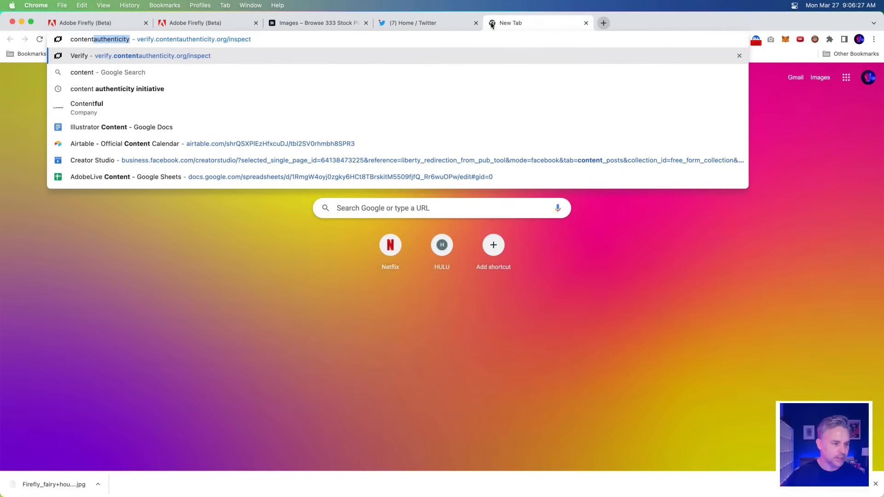
{"action": "left_click", "coordinate": [129, 56]}
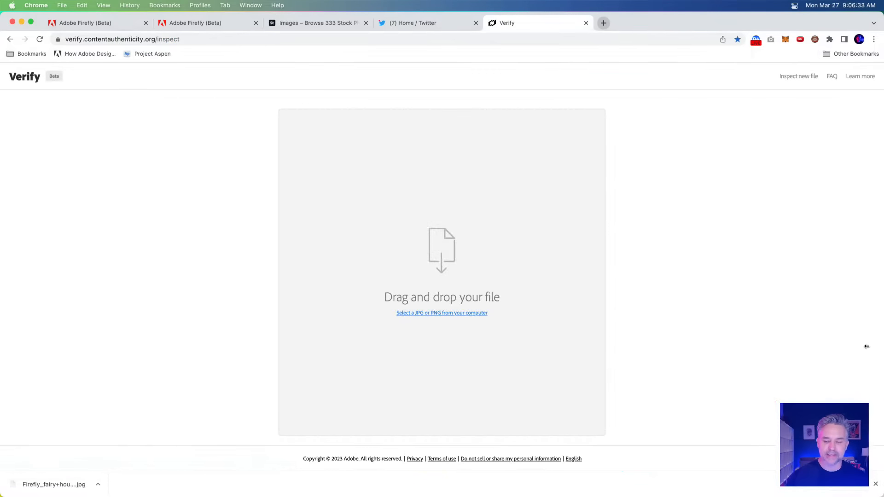
Arrange the browser beside the Downloads folder and load the downloaded fairy house image into Verify for inspection.
{"action": "left_click_drag", "start_coordinate": [867, 347], "coordinate": [635, 333]}
{"action": "left_click", "coordinate": [753, 336]}
{"action": "left_click_drag", "start_coordinate": [495, 153], "coordinate": [570, 202]}
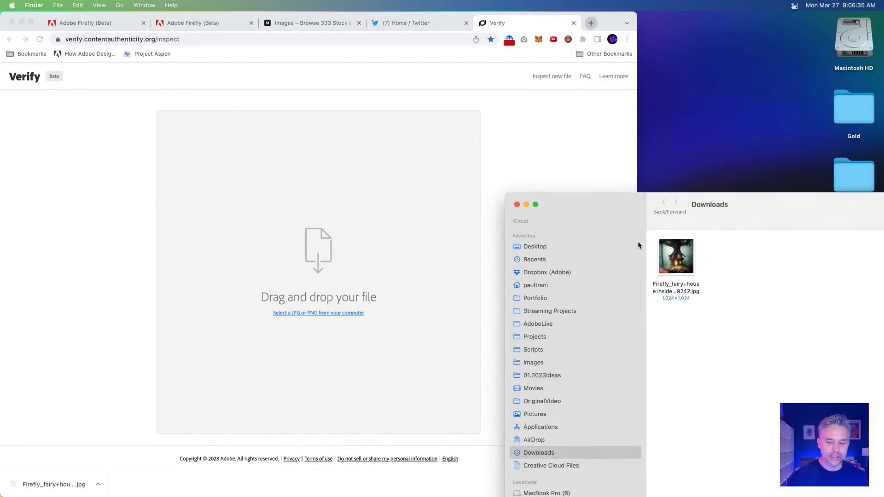
{"action": "left_click_drag", "start_coordinate": [676, 255], "coordinate": [190, 217]}
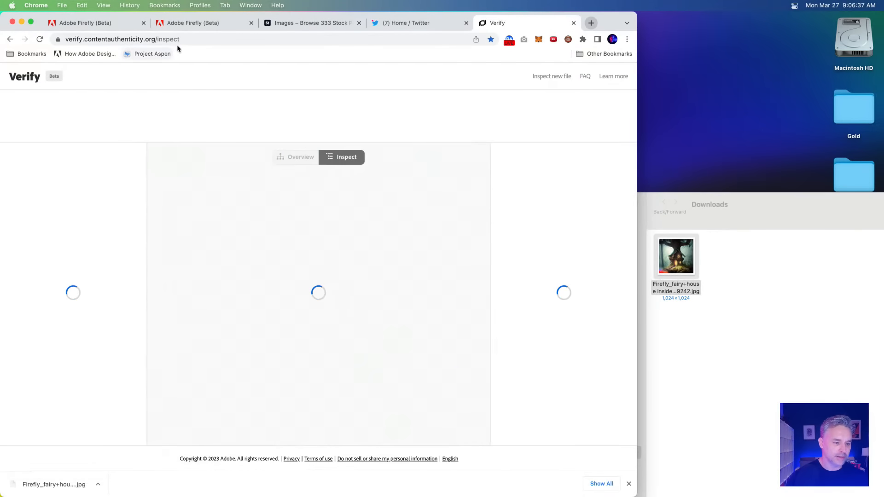
Highlight the Verify page's address, examine the image's Content Credentials and widen the browser back to full screen width.
{"action": "left_click", "coordinate": [193, 39]}
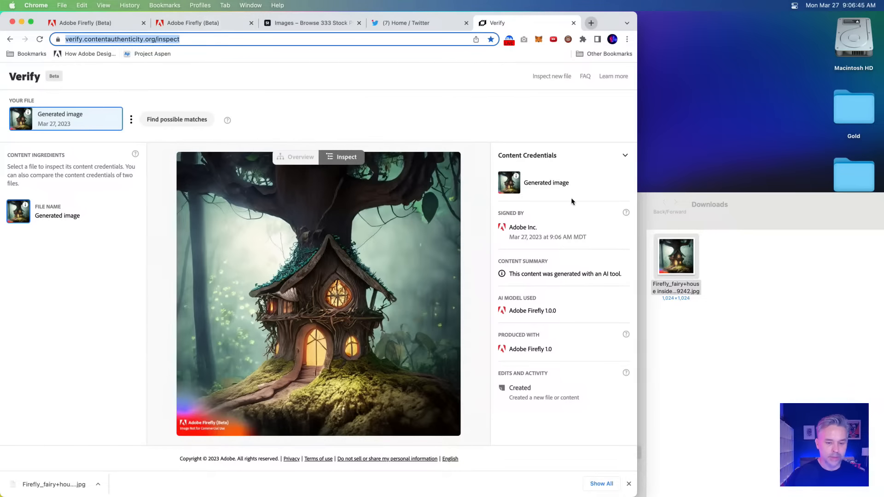
{"action": "left_click_drag", "start_coordinate": [634, 94], "coordinate": [882, 91]}
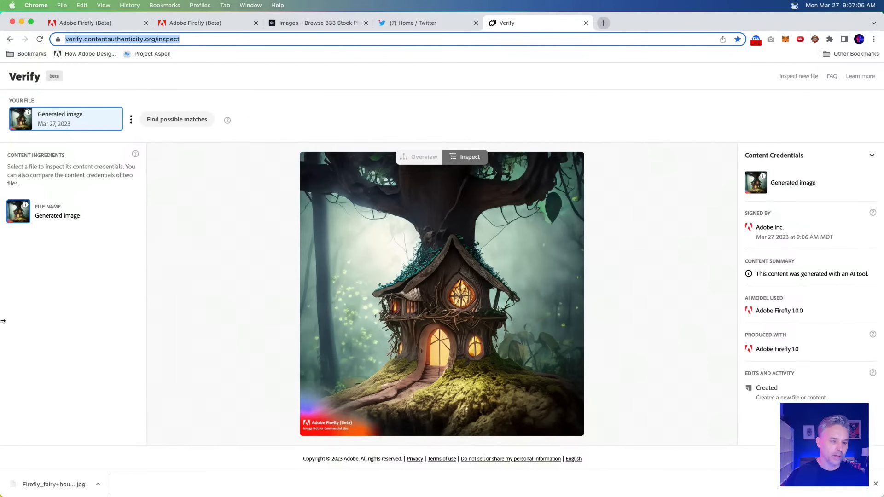
{"action": "left_click", "coordinate": [175, 308]}
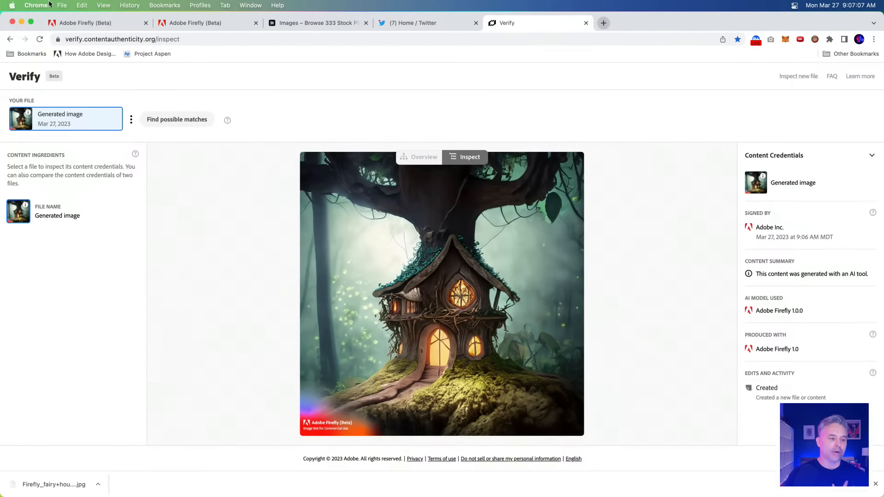
Return to the Firefly Text to image results, replace the prompt with "gold and black roses, gold rose petals" and generate new images.
{"action": "left_click", "coordinate": [72, 24]}
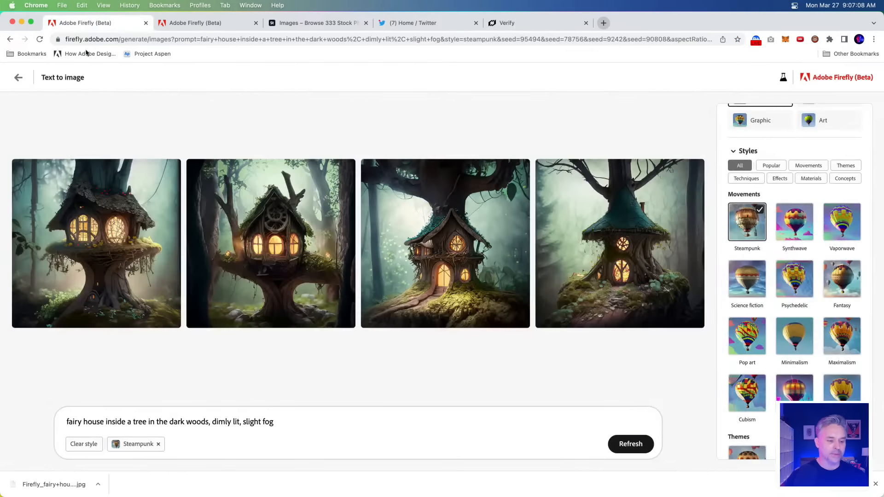
{"action": "left_click", "coordinate": [238, 422]}
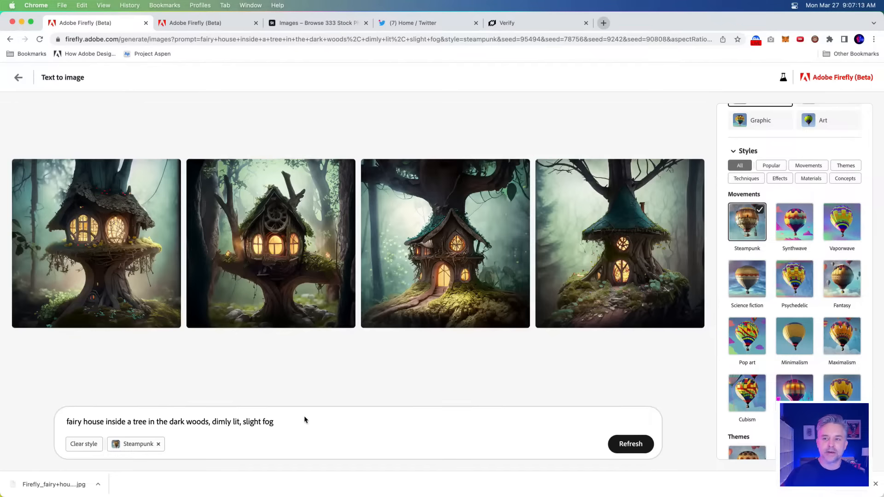
{"action": "left_click_drag", "start_coordinate": [304, 419], "coordinate": [54, 388]}
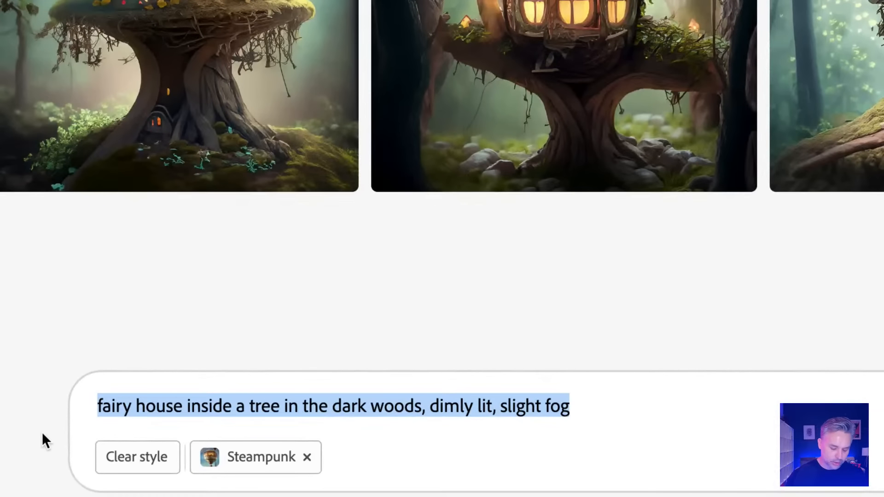
{"action": "type", "text": "gold and bla"}
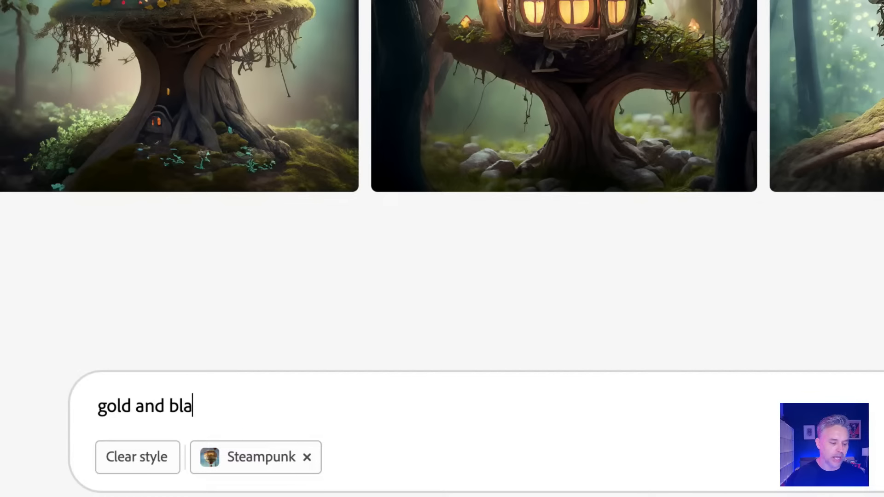
{"action": "type", "text": "ck roses,"}
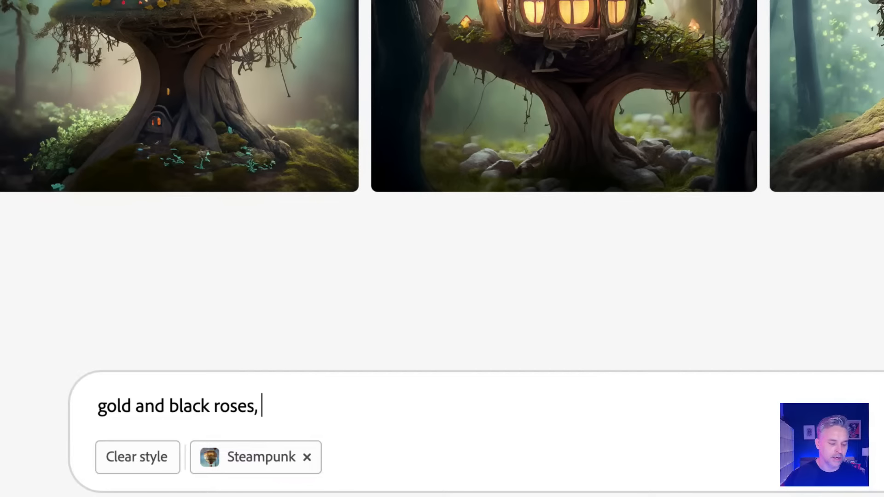
{"action": "type", "text": "go"}
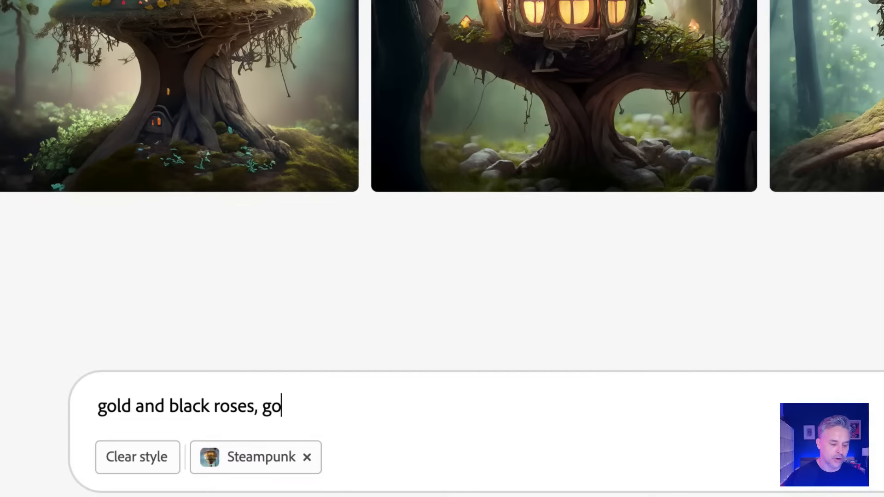
{"action": "type", "text": "ld rose"}
{"action": "key", "text": "BackSpace"}
{"action": "type", "text": "ose "}
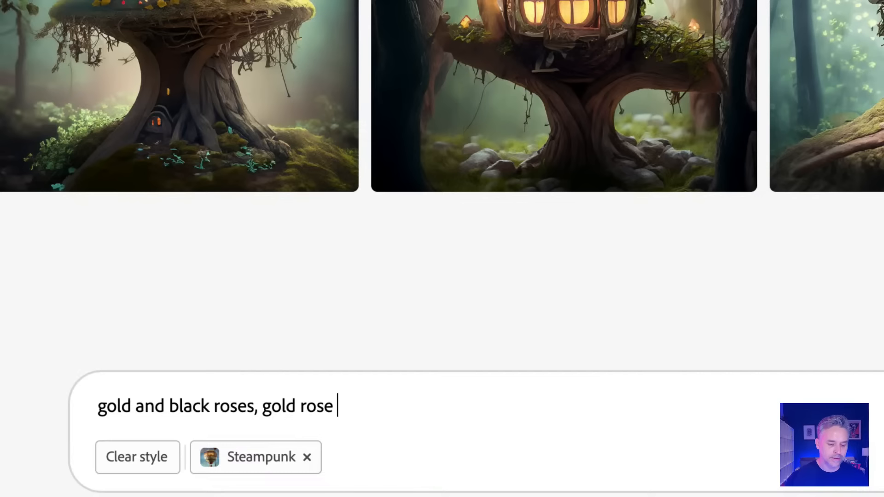
{"action": "type", "text": "petals"}
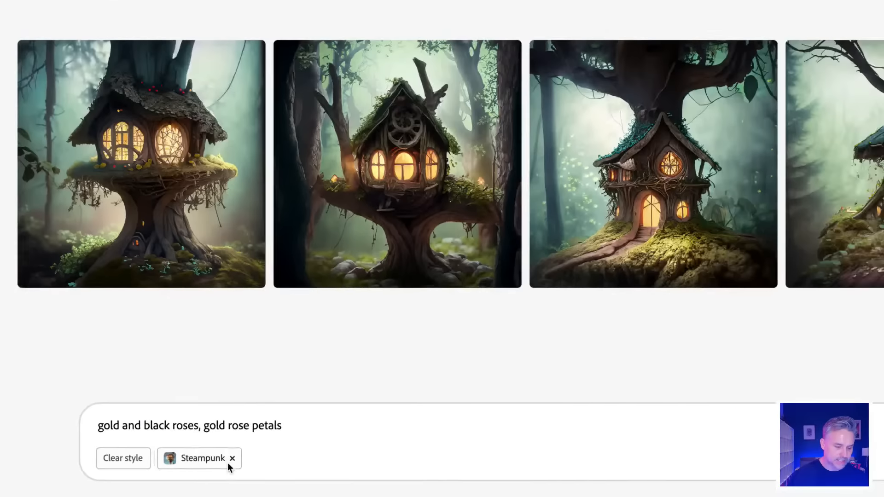
{"action": "key", "text": "Return"}
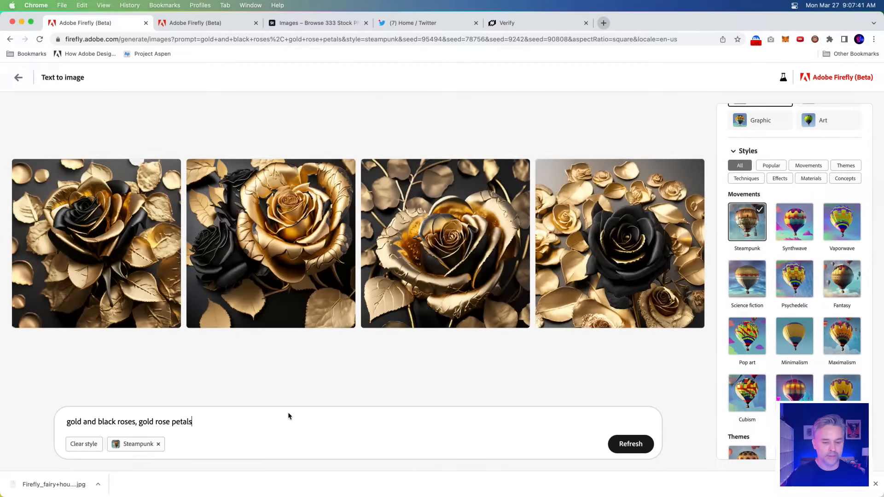
View the third and second generated rose images enlarged and return to the results.
{"action": "left_click", "coordinate": [414, 276]}
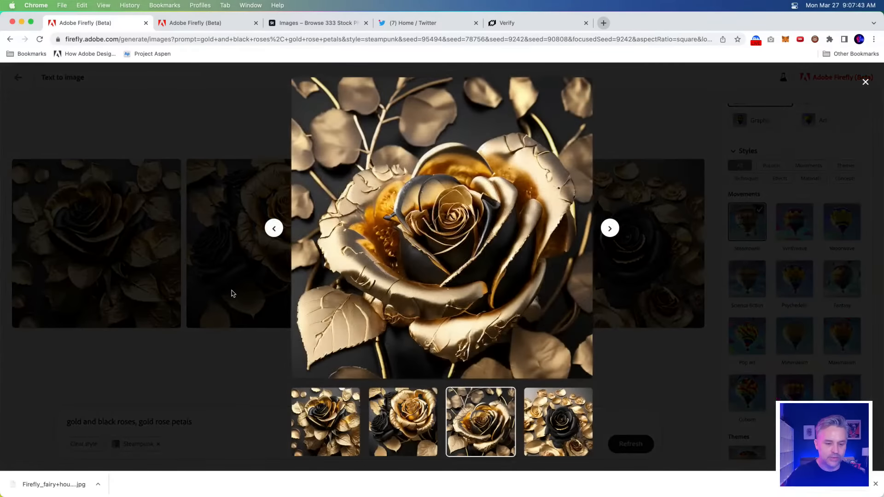
{"action": "left_click", "coordinate": [232, 293]}
{"action": "left_click", "coordinate": [233, 277]}
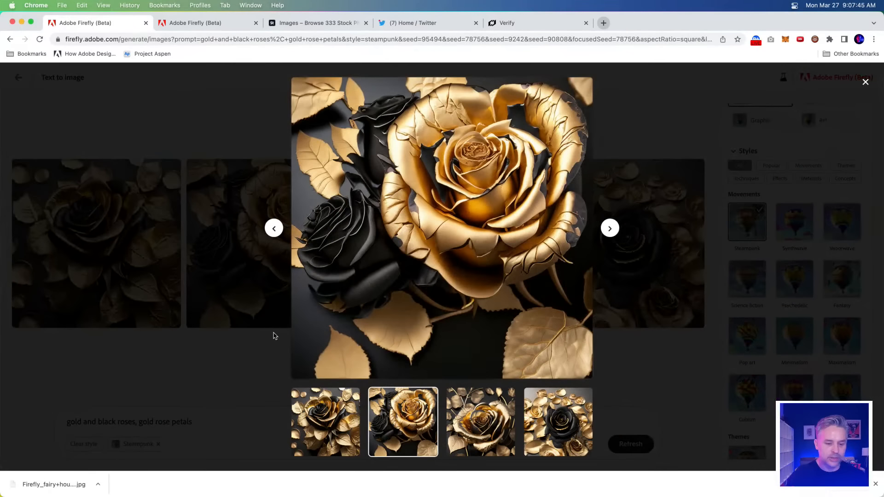
{"action": "left_click", "coordinate": [217, 352]}
Add ", white background, no shadows" to the end of the roses prompt and generate new images.
{"action": "left_click", "coordinate": [206, 418]}
{"action": "type", "text": ", "}
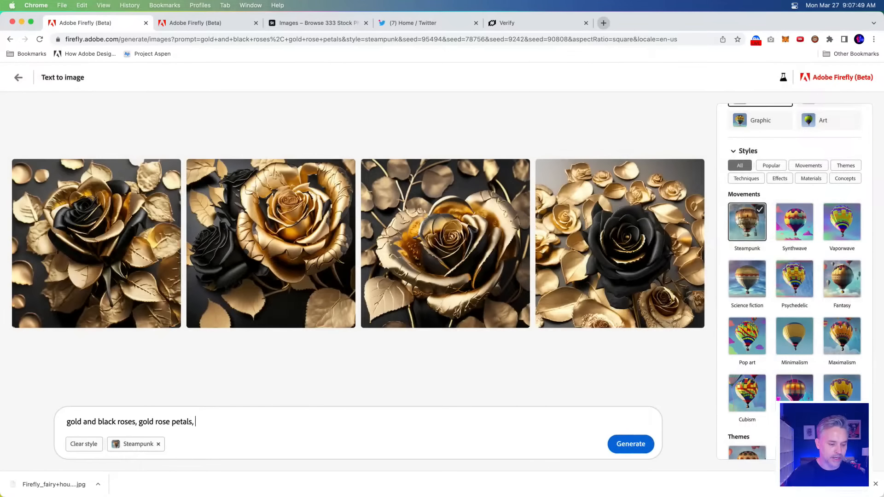
{"action": "type", "text": "white bac"}
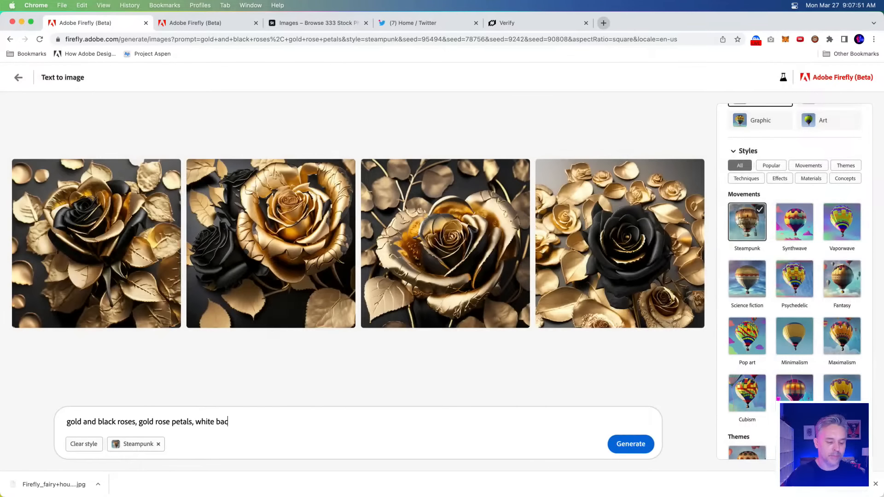
{"action": "type", "text": "kground, no sha"}
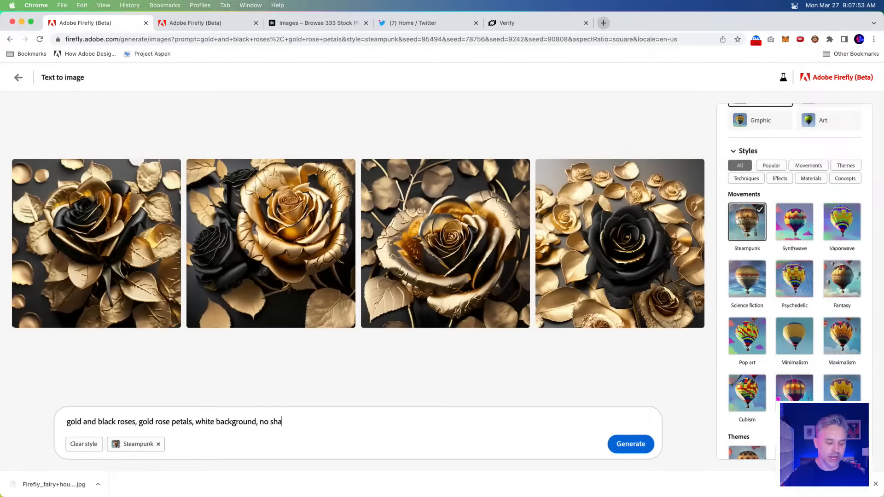
{"action": "type", "text": "dows"}
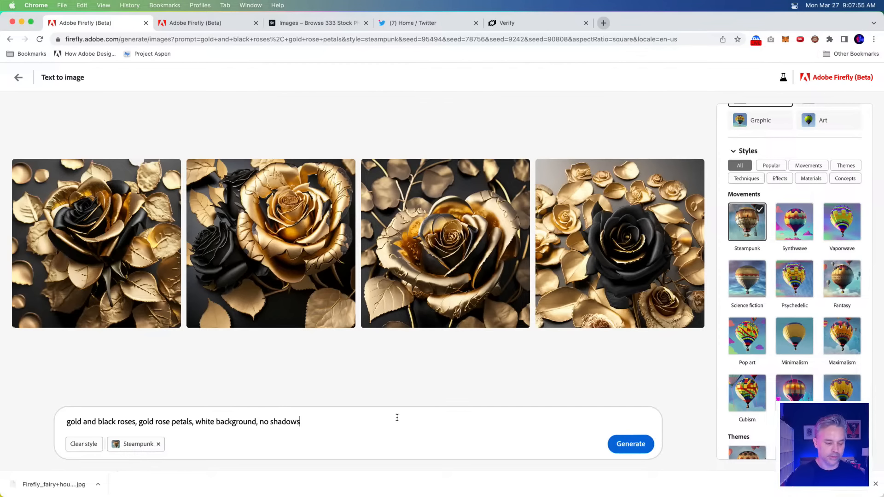
{"action": "left_click", "coordinate": [628, 450]}
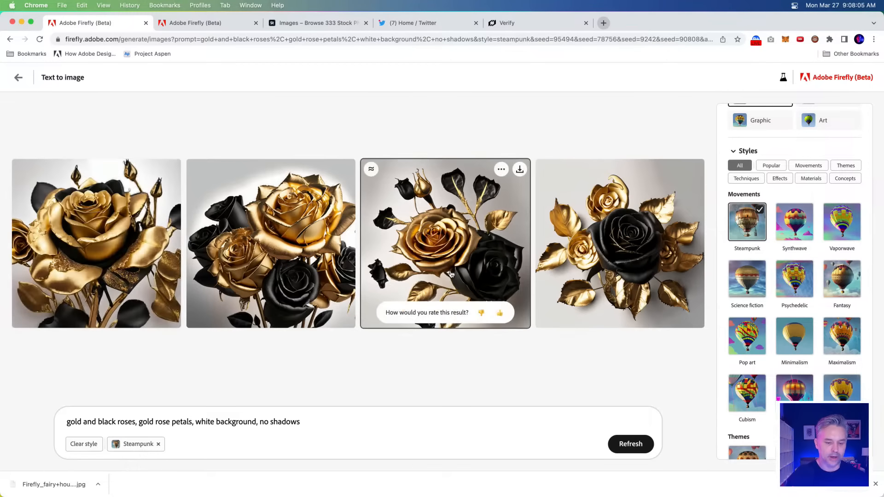
Enlarge the third white-background rose image and download it with its Content Credentials.
{"action": "left_click", "coordinate": [435, 233]}
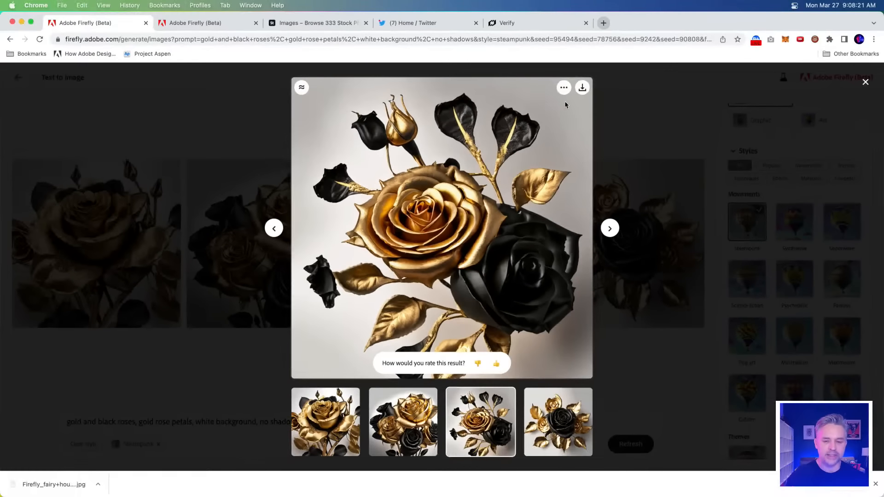
{"action": "left_click", "coordinate": [581, 89]}
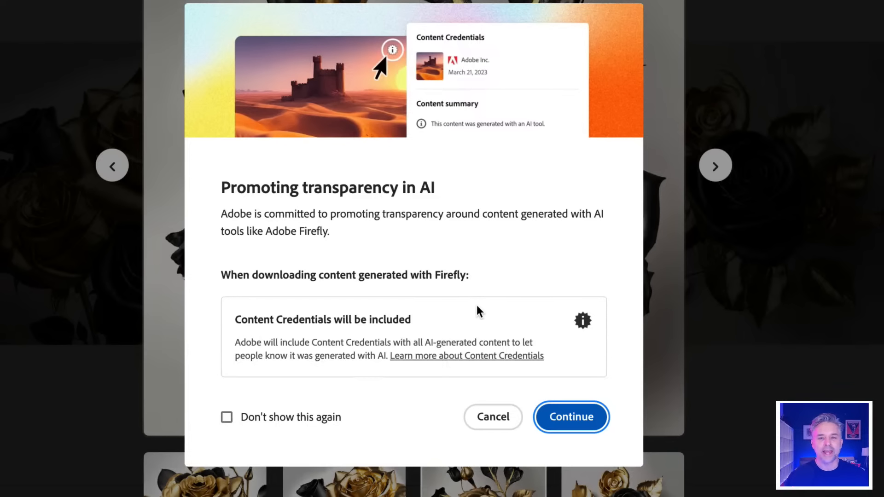
{"action": "left_click", "coordinate": [555, 417]}
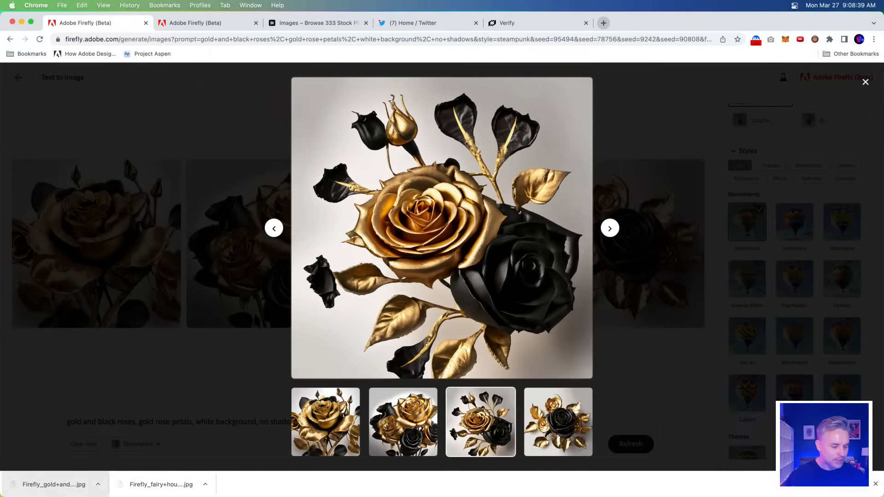
Switch to Photoshop and hide the symbols and birds layer groups in GoldGoddess.psd.
{"action": "mouse_move", "coordinate": [106, 486]}
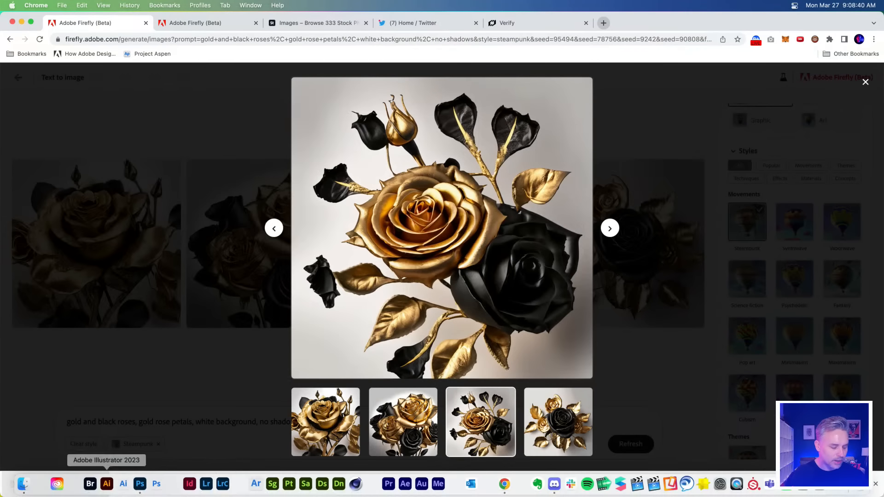
{"action": "left_click", "coordinate": [141, 484]}
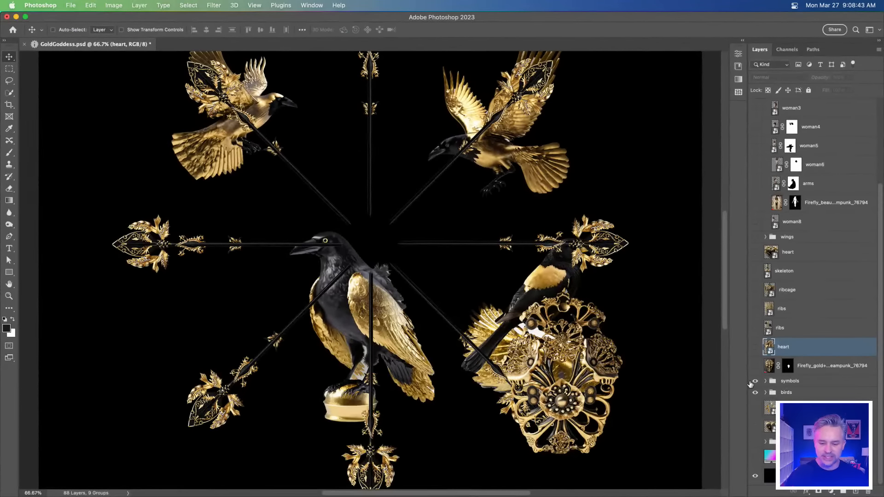
{"action": "left_click_drag", "start_coordinate": [753, 382], "coordinate": [754, 394]}
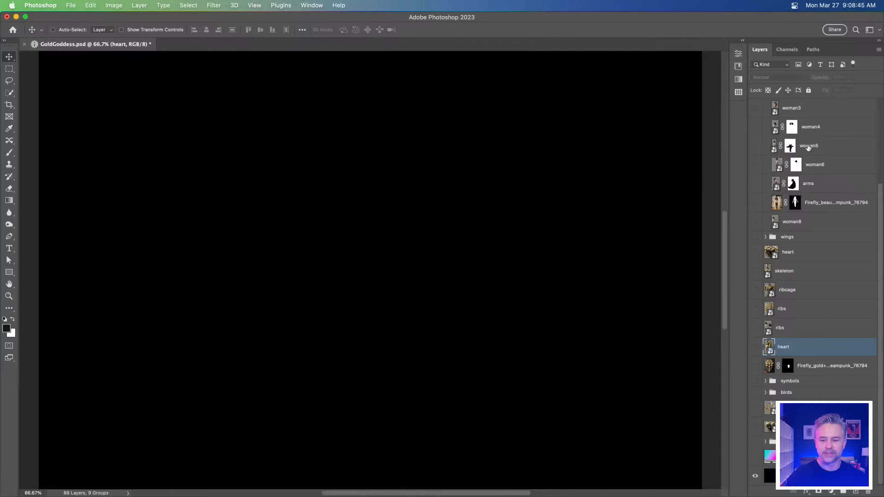
Select the Amor Omnia Vincit text layer and make it visible.
{"action": "scroll", "coordinate": [808, 147], "scroll_direction": "up", "scroll_amount": 5}
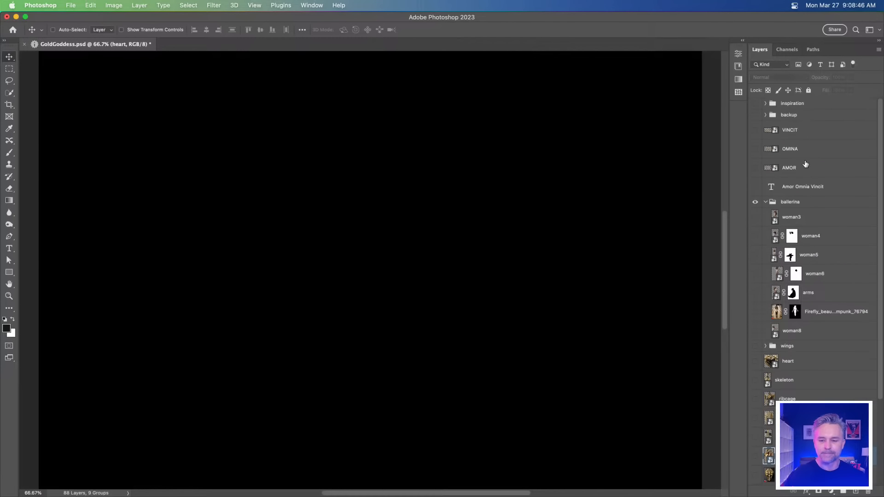
{"action": "left_click", "coordinate": [764, 188]}
{"action": "left_click", "coordinate": [755, 187]}
Open the notes and copy the reference phrase "Black and gold ancient Egypt reliefs".
{"action": "scroll", "coordinate": [387, 4], "scroll_direction": "down", "scroll_amount": 1}
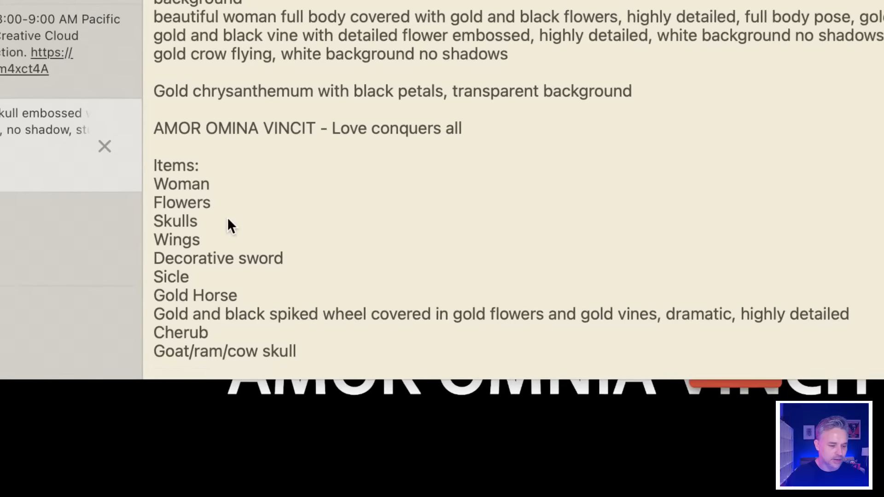
{"action": "scroll", "coordinate": [244, 331], "scroll_direction": "down", "scroll_amount": 5}
{"action": "scroll", "coordinate": [227, 217], "scroll_direction": "down", "scroll_amount": 2}
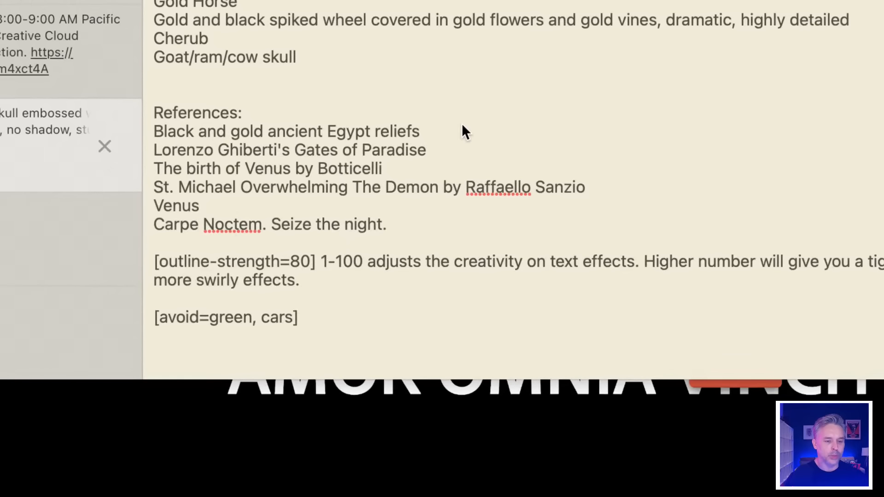
{"action": "left_click_drag", "start_coordinate": [461, 123], "coordinate": [188, 132]}
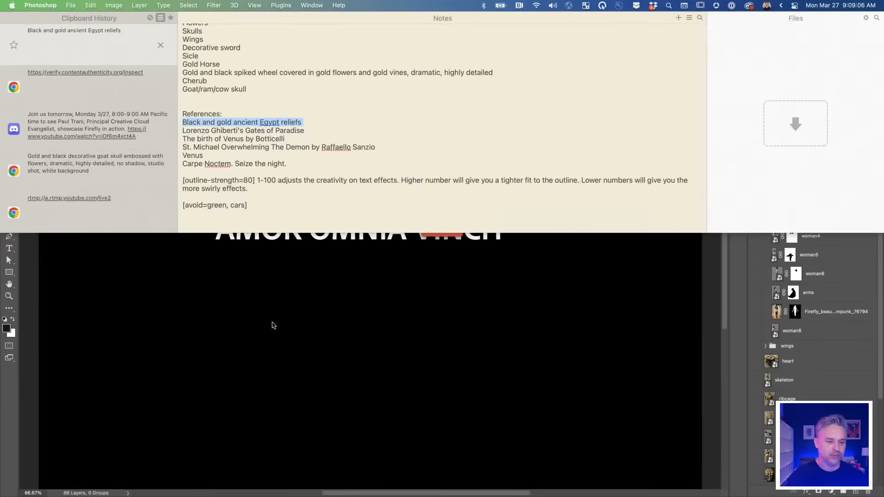
{"action": "left_click", "coordinate": [274, 323]}
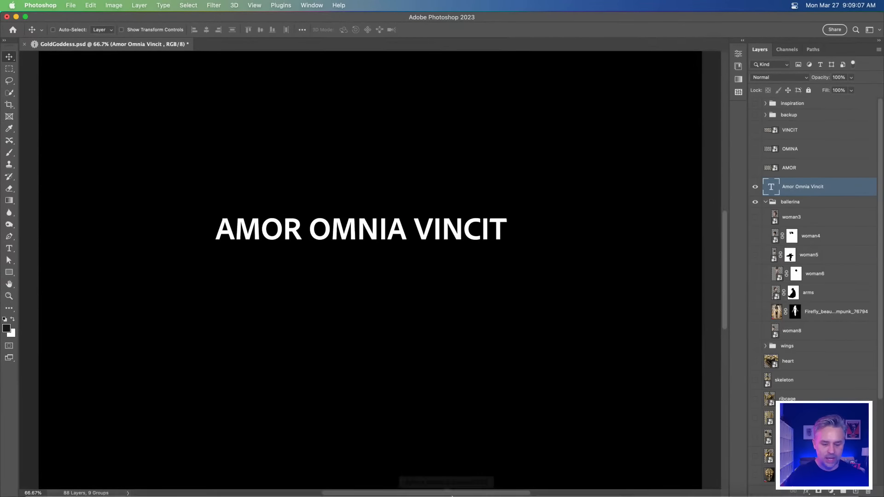
Switch to Chrome and search Google Images for "Black and gold ancient Egypt reliefs" in a new tab.
{"action": "left_click", "coordinate": [512, 484]}
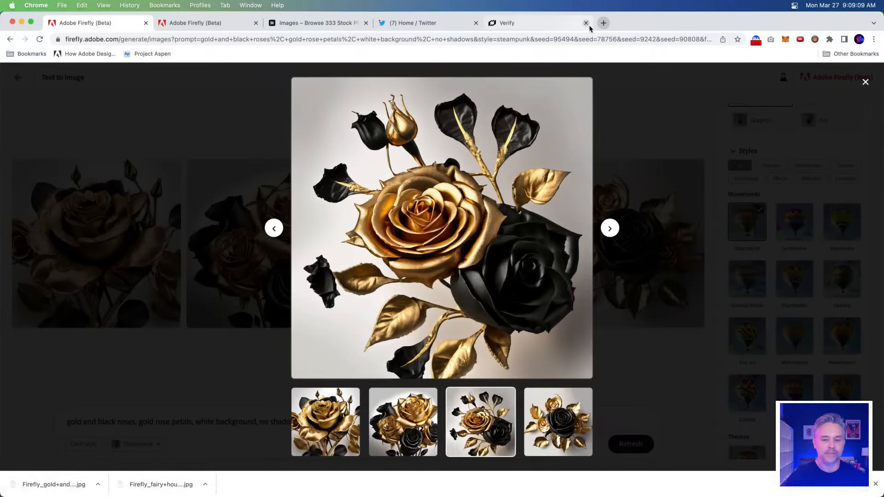
{"action": "left_click", "coordinate": [603, 23]}
{"action": "type", "text": "Black and gold ancient Egypt reliefs"}
{"action": "key", "text": "Return"}
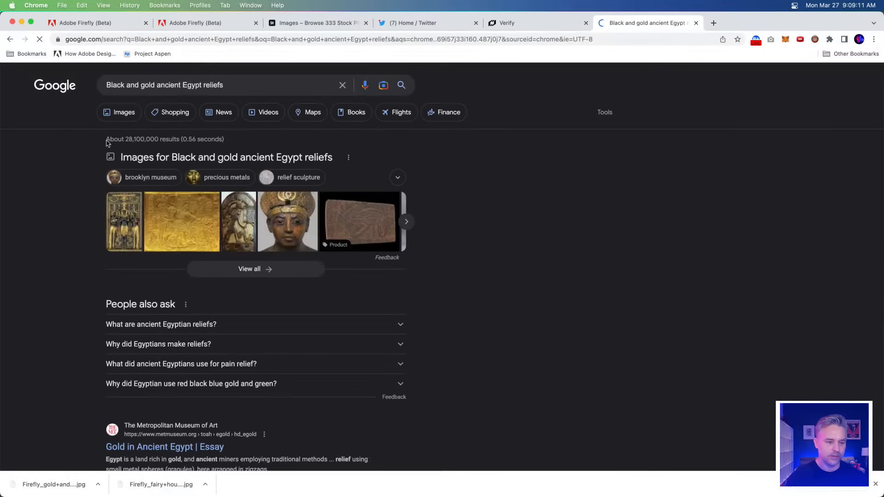
{"action": "left_click", "coordinate": [118, 112]}
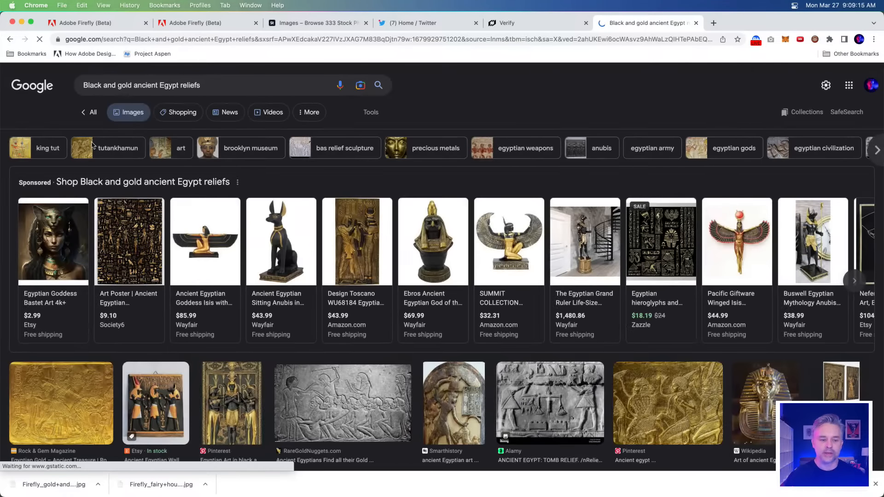
Enlarge the Etsy Egyptian wall relief result and the Pinterest black and gold Egyptian art result after it.
{"action": "scroll", "coordinate": [147, 297], "scroll_direction": "down", "scroll_amount": 3}
{"action": "left_click", "coordinate": [146, 297]}
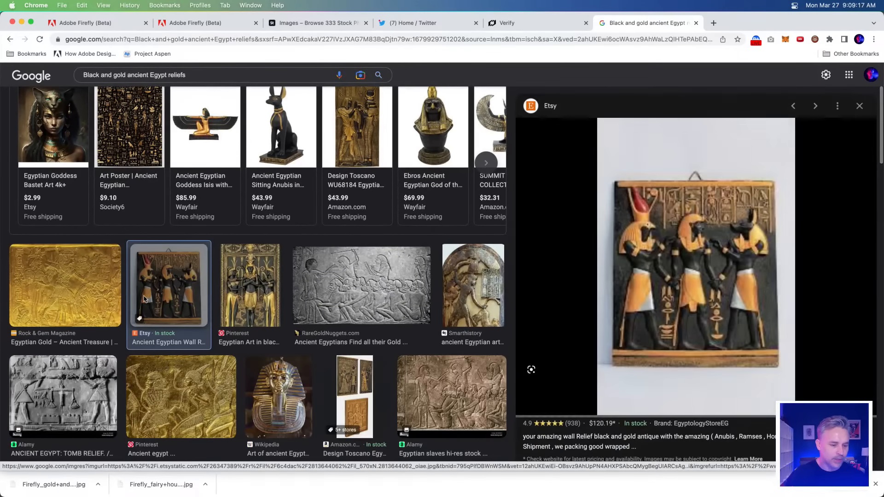
{"action": "key", "text": "Right"}
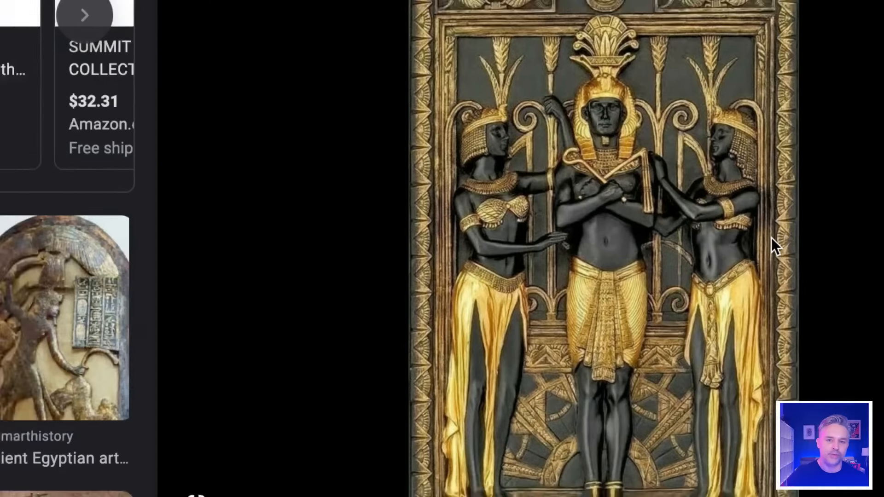
Reopen the notes, find the line "AMOR OMINA VINCIT - Love conquers all" and copy the word AMOR.
{"action": "scroll", "coordinate": [342, 1], "scroll_direction": "down", "scroll_amount": 3}
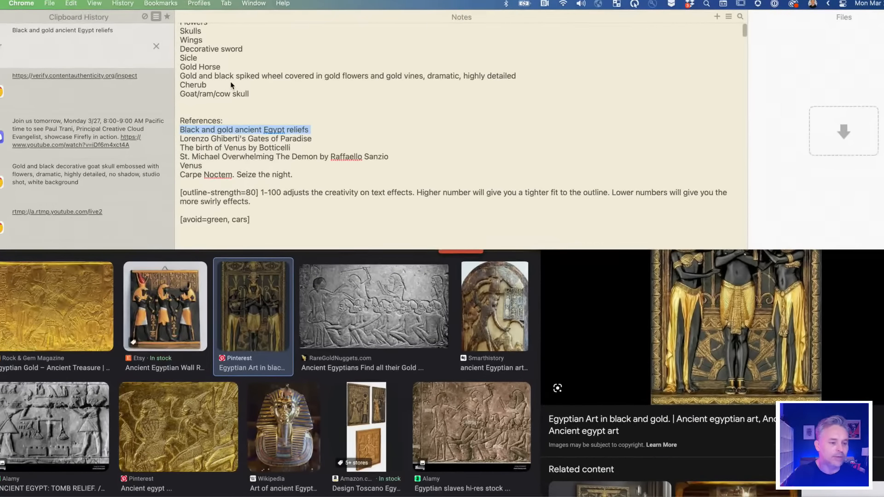
{"action": "scroll", "coordinate": [231, 79], "scroll_direction": "up", "scroll_amount": 5}
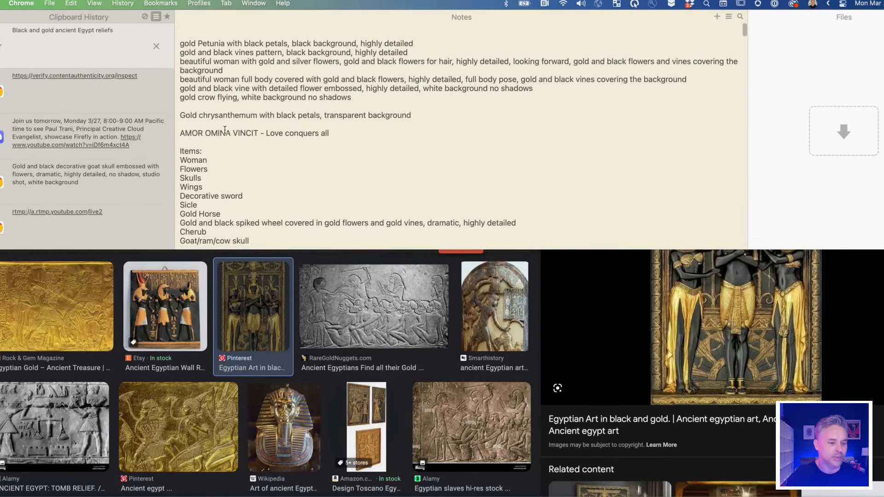
{"action": "left_click_drag", "start_coordinate": [329, 133], "coordinate": [161, 123]}
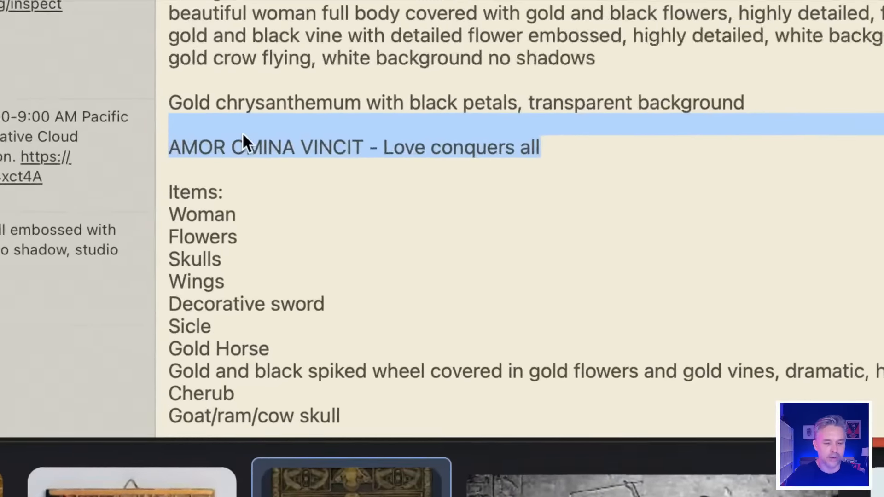
{"action": "left_click", "coordinate": [212, 132]}
{"action": "left_click_drag", "start_coordinate": [383, 148], "coordinate": [118, 158]}
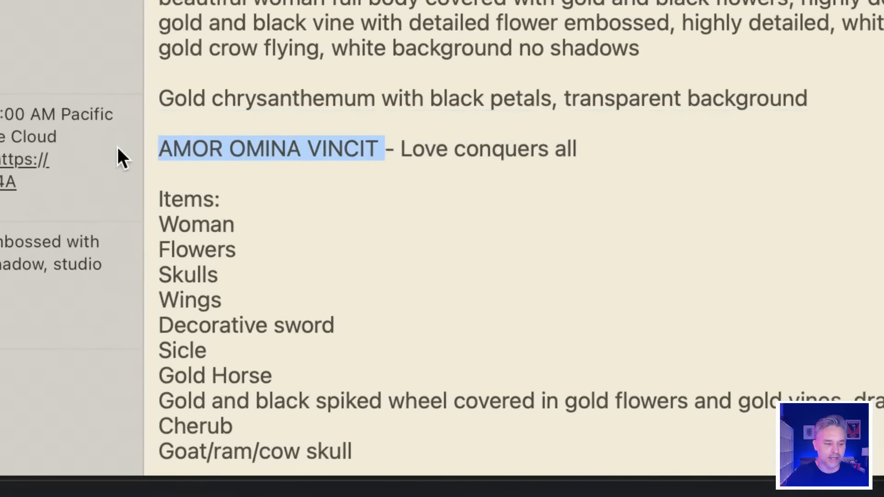
{"action": "left_click", "coordinate": [191, 157]}
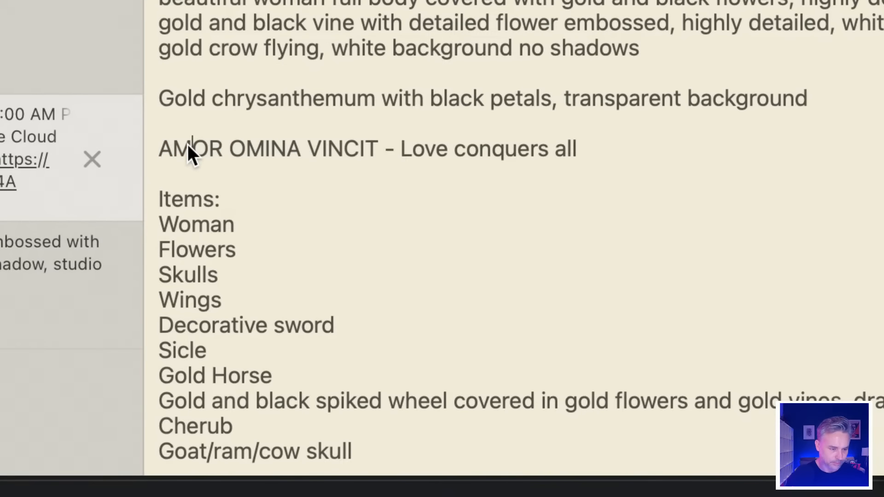
{"action": "double_click", "coordinate": [187, 145]}
{"action": "left_click", "coordinate": [190, 116]}
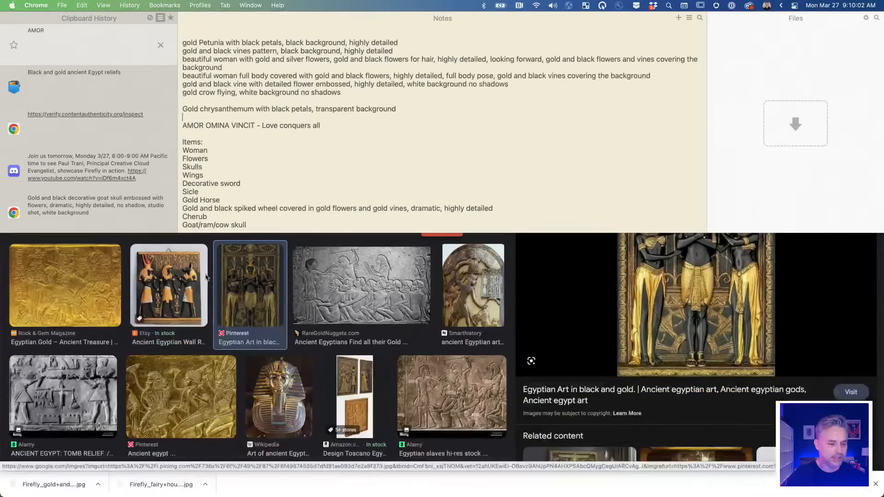
{"action": "left_click", "coordinate": [206, 276]}
Switch to Photoshop, open Content Credentials (Beta) and expand the connected accounts to review which details get attached.
{"action": "key", "text": "super+Tab"}
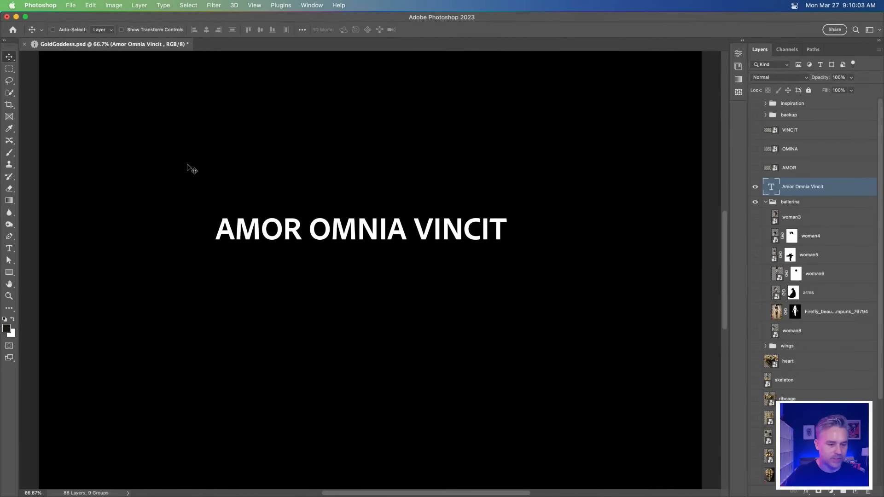
{"action": "left_click", "coordinate": [312, 5]}
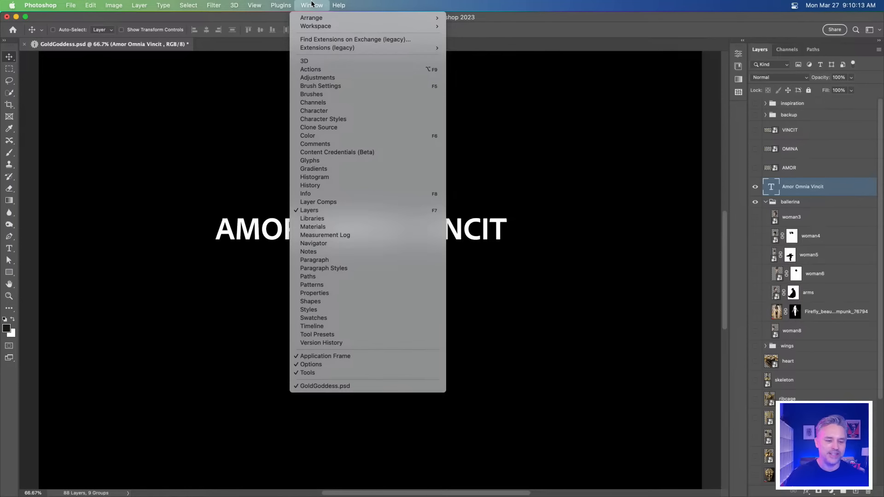
{"action": "left_click", "coordinate": [340, 155]}
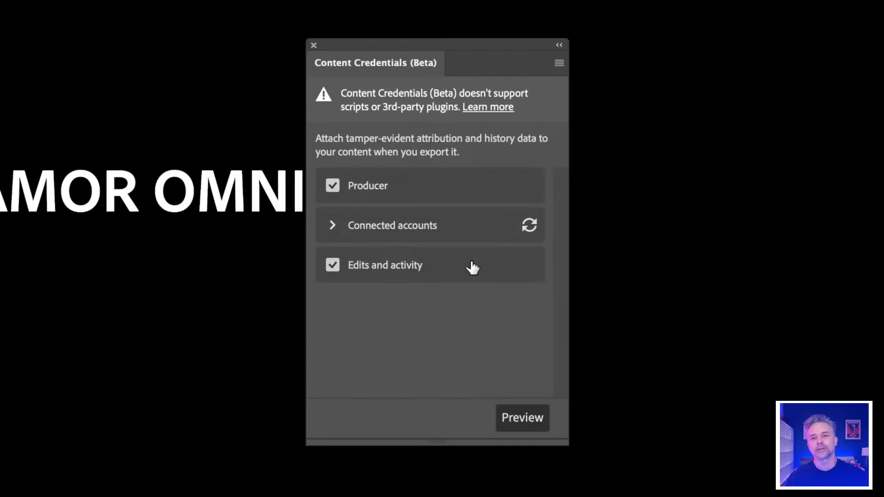
{"action": "left_click", "coordinate": [332, 225]}
{"action": "scroll", "coordinate": [404, 292], "scroll_direction": "down", "scroll_amount": 4}
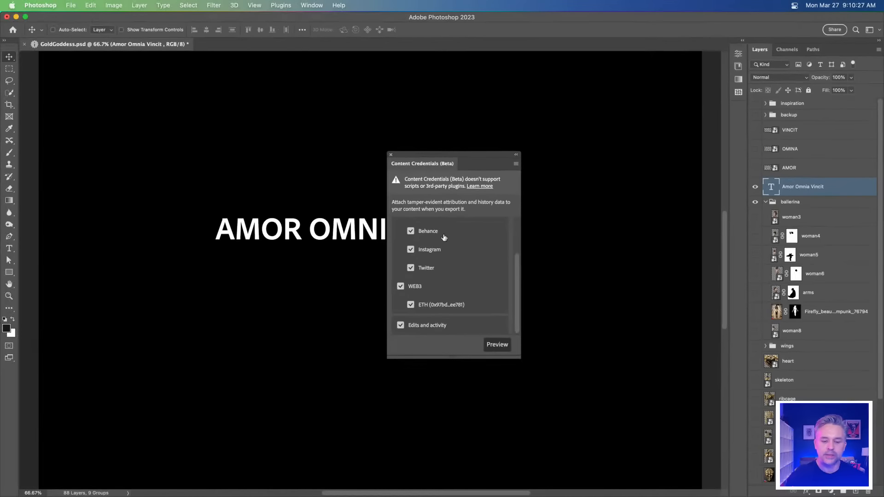
{"action": "scroll", "coordinate": [444, 237], "scroll_direction": "up", "scroll_amount": 3}
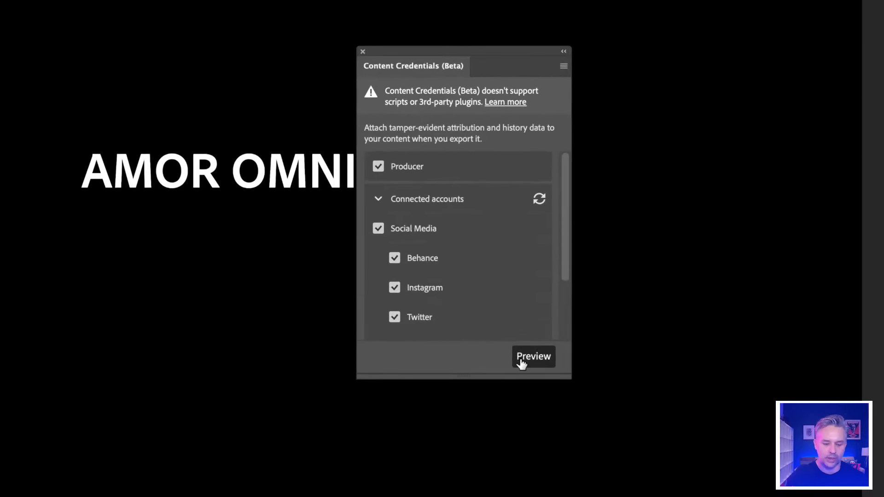
{"action": "scroll", "coordinate": [497, 305], "scroll_direction": "down", "scroll_amount": 3}
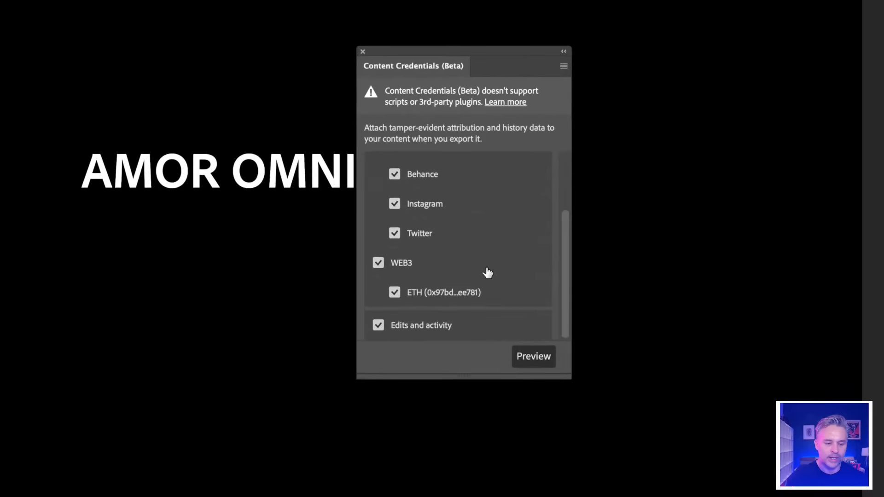
Preview the document's Content Credentials and move the preview window clear of the title text and the credentials settings.
{"action": "left_click", "coordinate": [524, 359]}
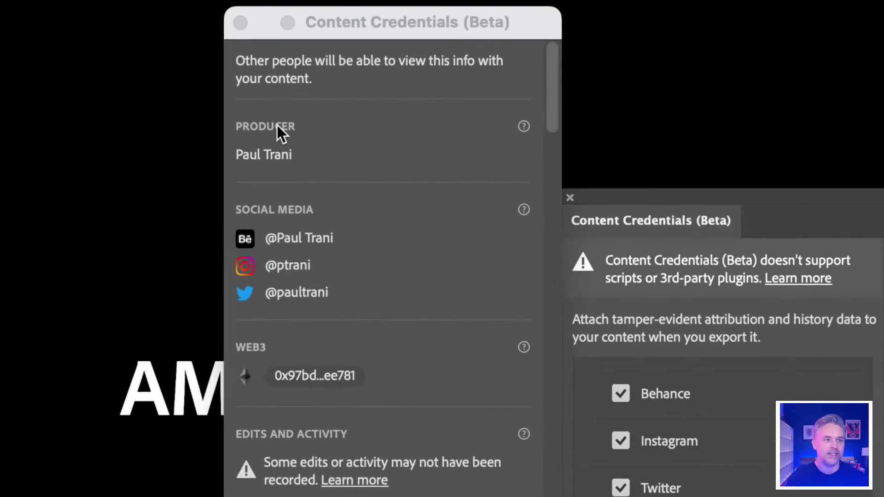
{"action": "left_click_drag", "start_coordinate": [448, 9], "coordinate": [460, 8]}
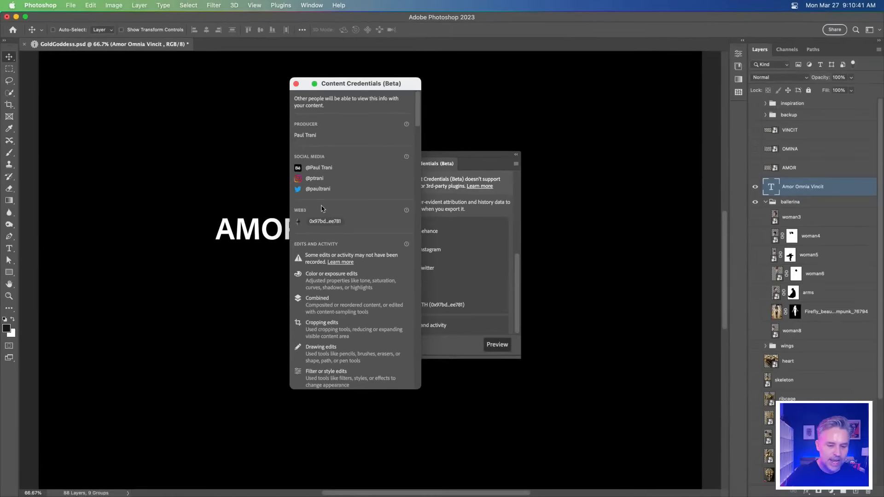
{"action": "left_click_drag", "start_coordinate": [550, 83], "coordinate": [609, 76]}
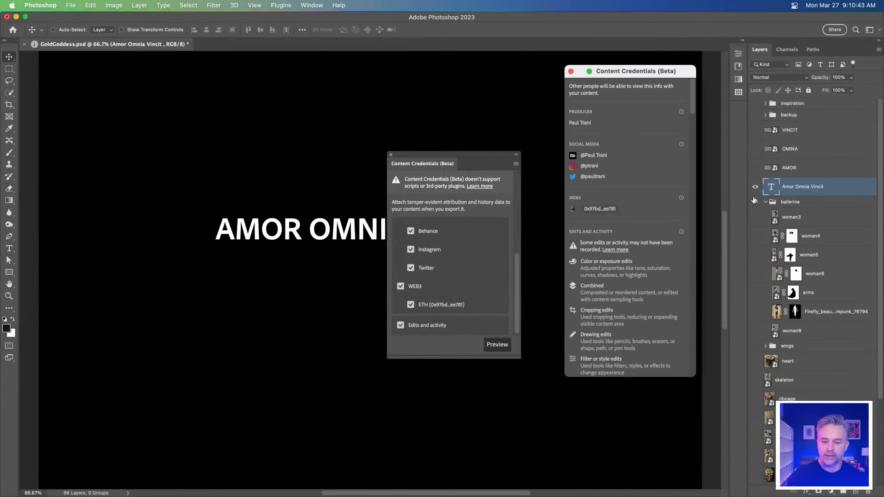
Collapse the ballerina layer group and clear the title text by closing the credentials preview and moving the Content Credentials settings aside.
{"action": "left_click", "coordinate": [766, 202]}
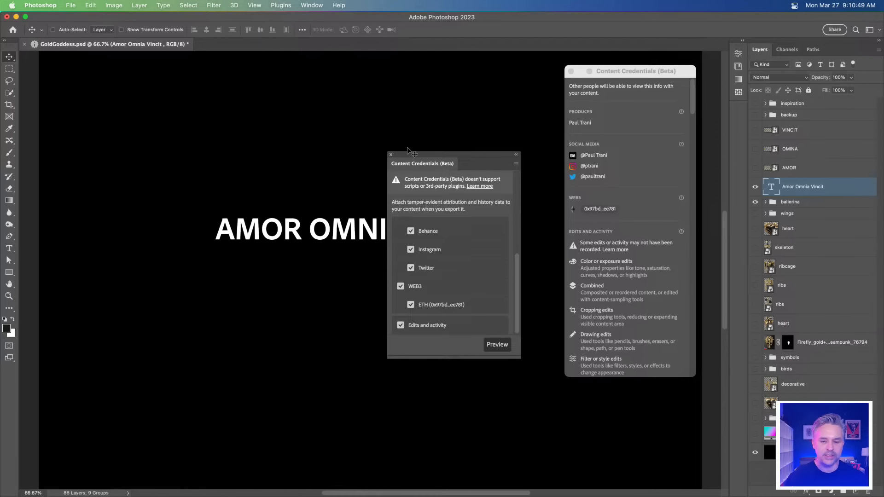
{"action": "left_click", "coordinate": [571, 72]}
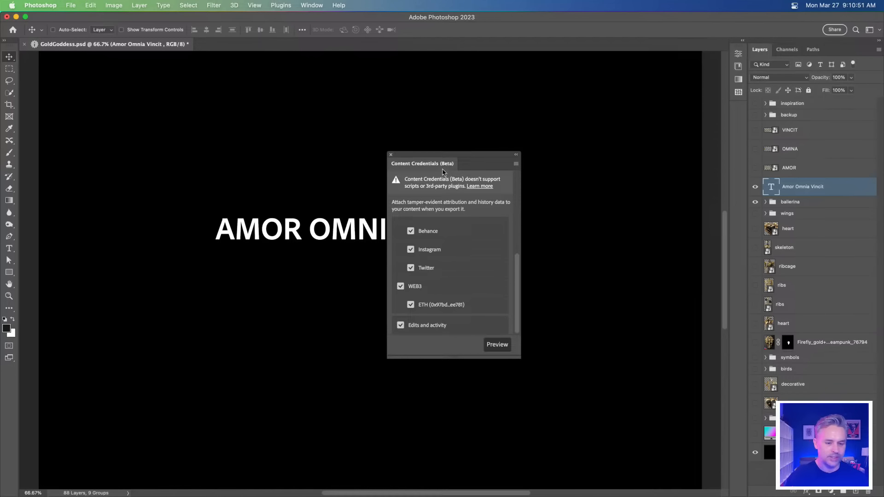
{"action": "left_click_drag", "start_coordinate": [433, 159], "coordinate": [578, 132]}
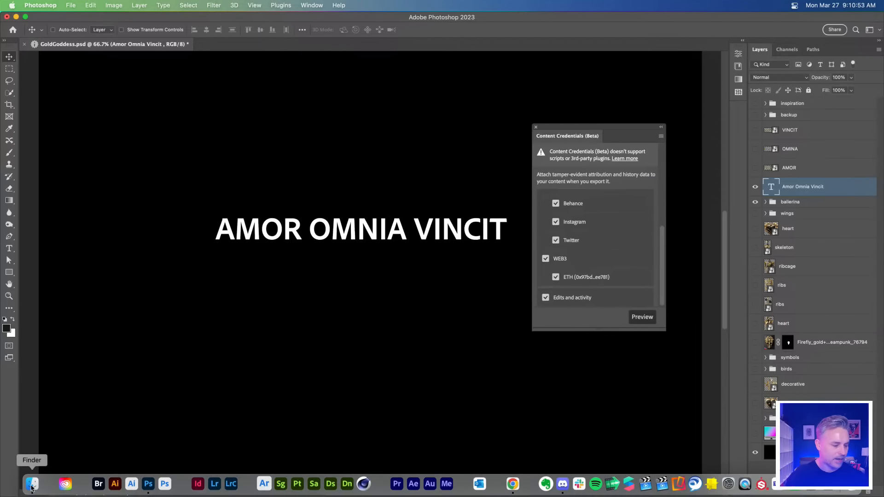
Switch to Finder and preview the downloaded Firefly gold and black roses JPG in Downloads.
{"action": "left_click", "coordinate": [32, 488]}
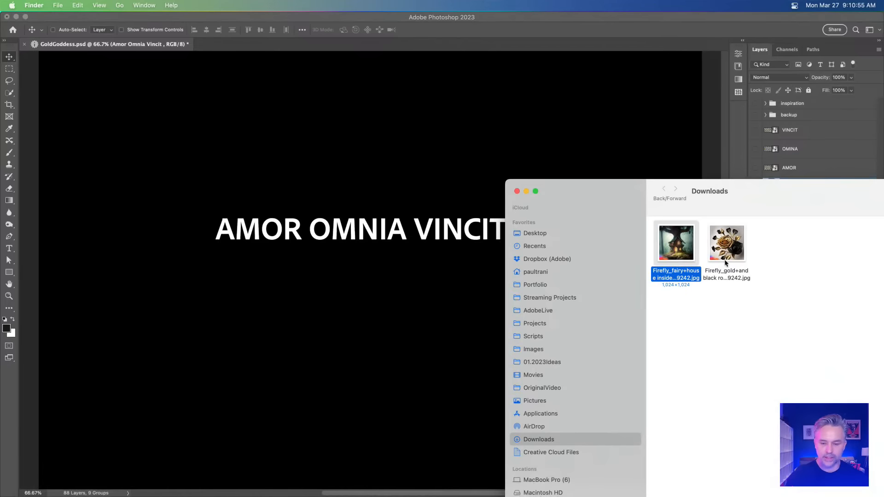
{"action": "left_click", "coordinate": [723, 261]}
{"action": "key", "text": "space"}
{"action": "key", "text": "space"}
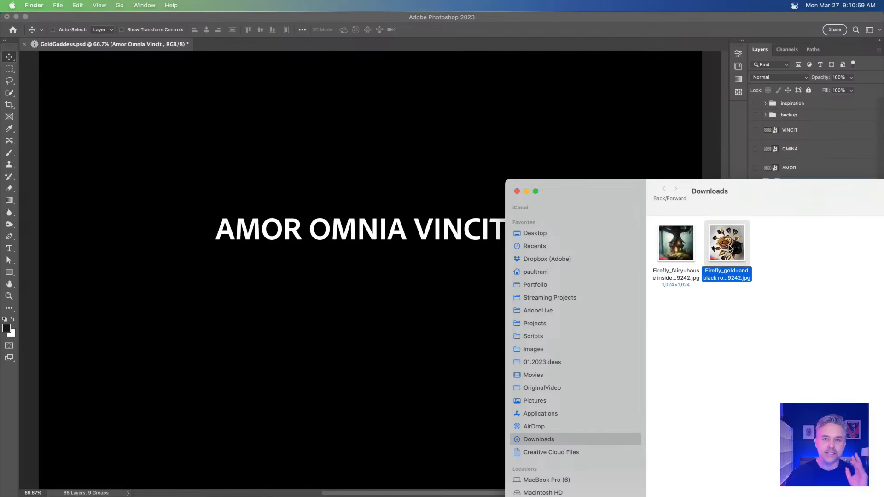
Place the downloaded Firefly gold and black roses JPG into GoldGoddess.psd above the Amor Omnia Vincit layer.
{"action": "left_click_drag", "start_coordinate": [730, 248], "coordinate": [306, 274]}
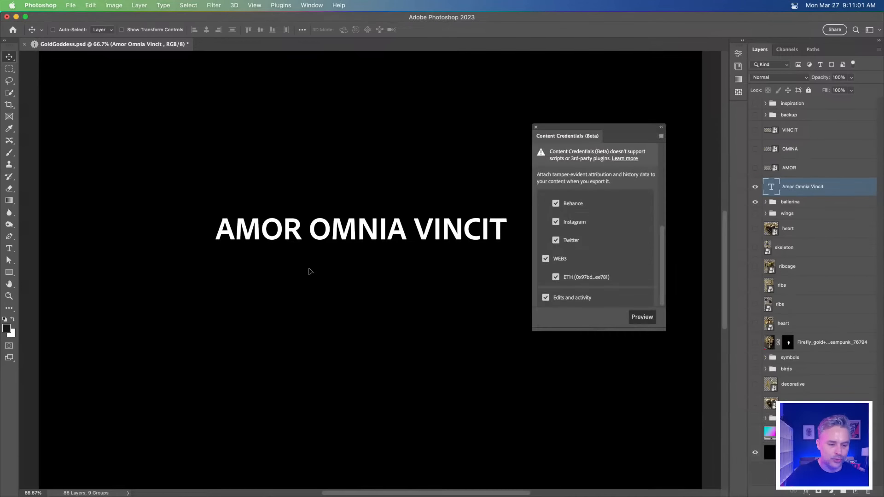
{"action": "key", "text": "Return"}
{"action": "key", "text": "super+equal"}
{"action": "key", "text": "super+equal"}
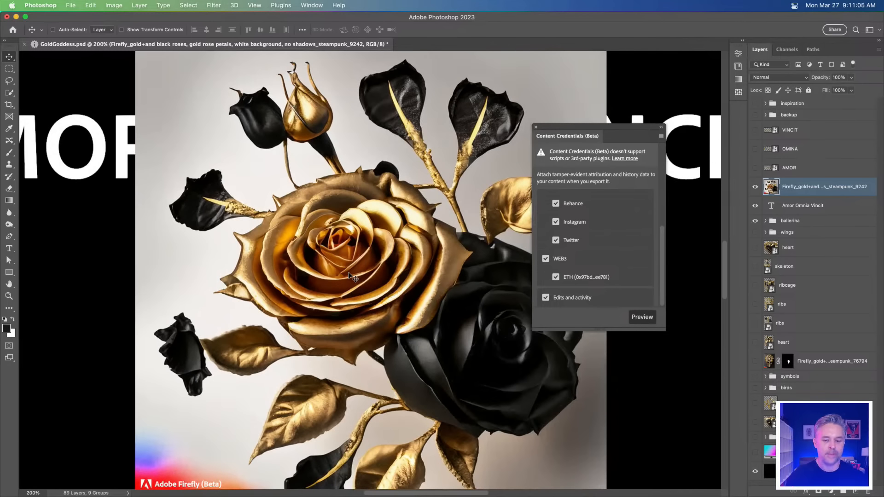
Preview the Content Credentials of the document with the placed roses and examine the Assets list.
{"action": "left_click_drag", "start_coordinate": [598, 126], "coordinate": [608, 84]}
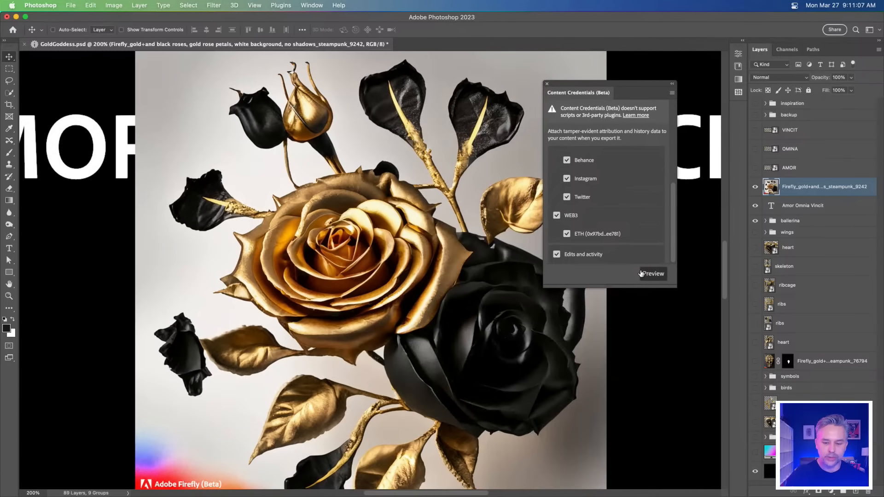
{"action": "left_click", "coordinate": [649, 274]}
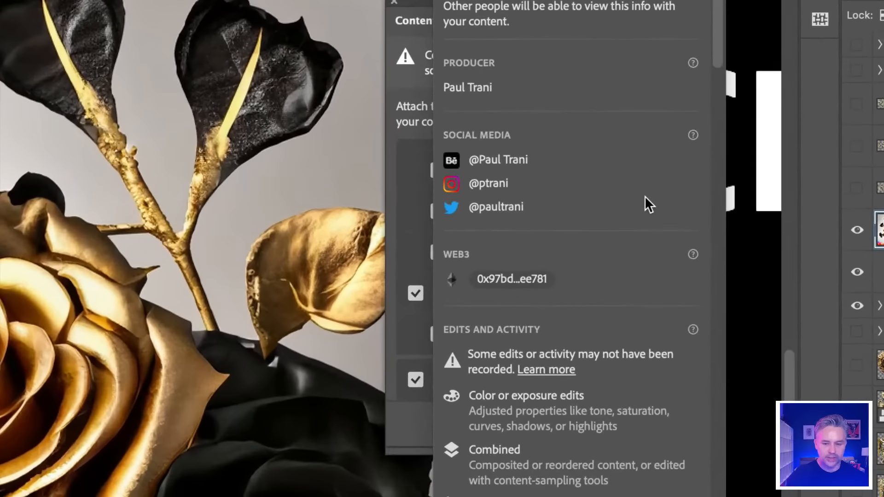
{"action": "scroll", "coordinate": [644, 198], "scroll_direction": "down", "scroll_amount": 15}
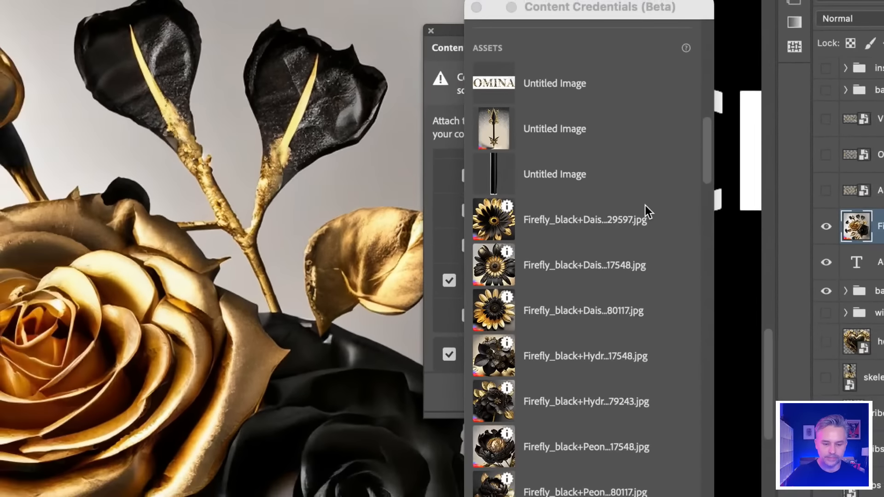
Examine the rest of the Assets list and the signing details, and close the Content Credentials preview and settings.
{"action": "scroll", "coordinate": [699, 177], "scroll_direction": "down", "scroll_amount": 10}
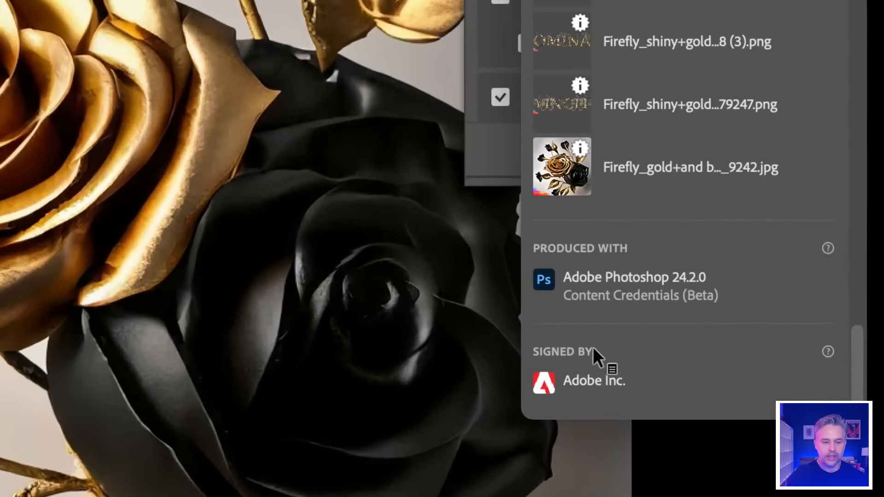
{"action": "mouse_move", "coordinate": [579, 148]}
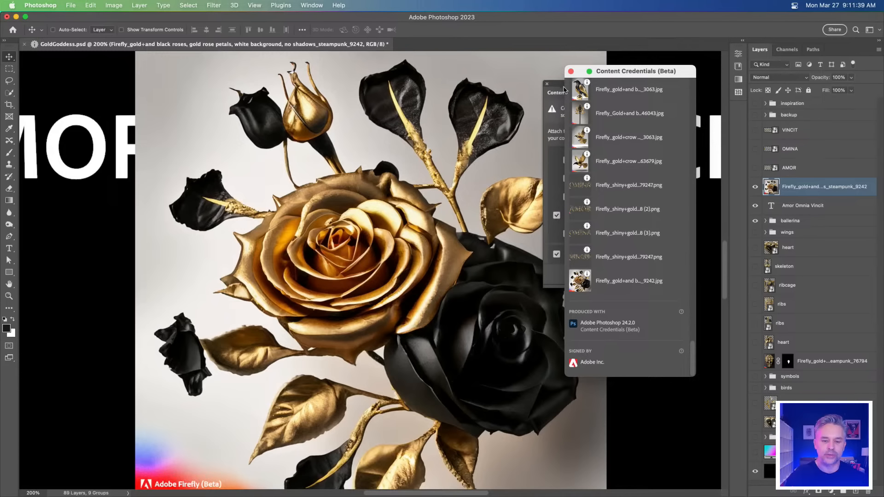
{"action": "left_click", "coordinate": [571, 71]}
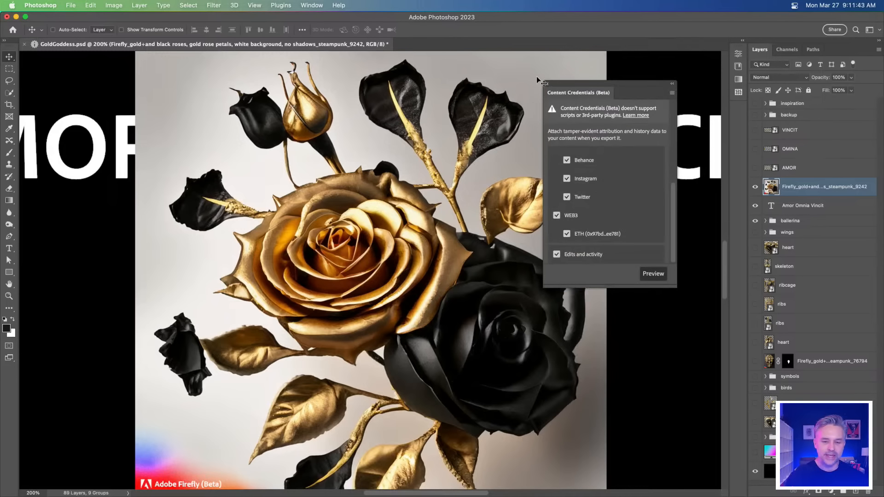
{"action": "left_click", "coordinate": [546, 84]}
Hide the Amor Omnia Vincit title and ballerina group, and remove the background from the Firefly gold and black roses layer.
{"action": "key", "text": "super+minus"}
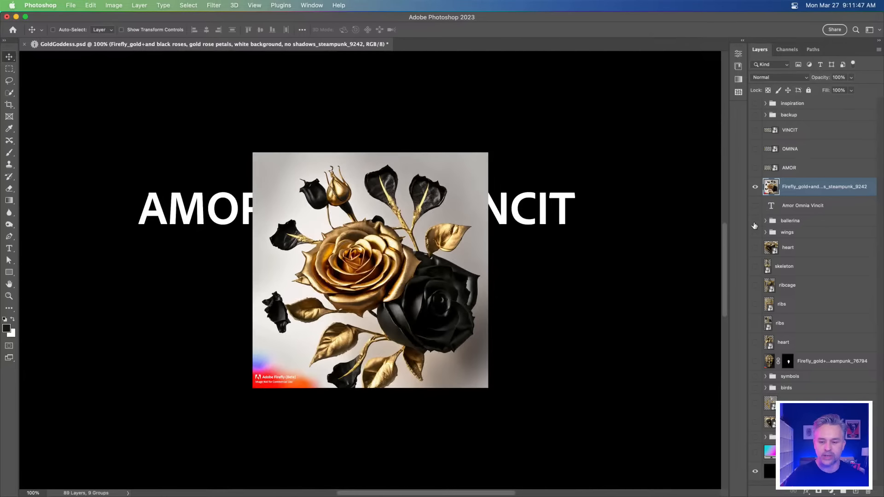
{"action": "left_click", "coordinate": [756, 205]}
{"action": "left_click", "coordinate": [738, 48]}
{"action": "key", "text": "super+plus"}
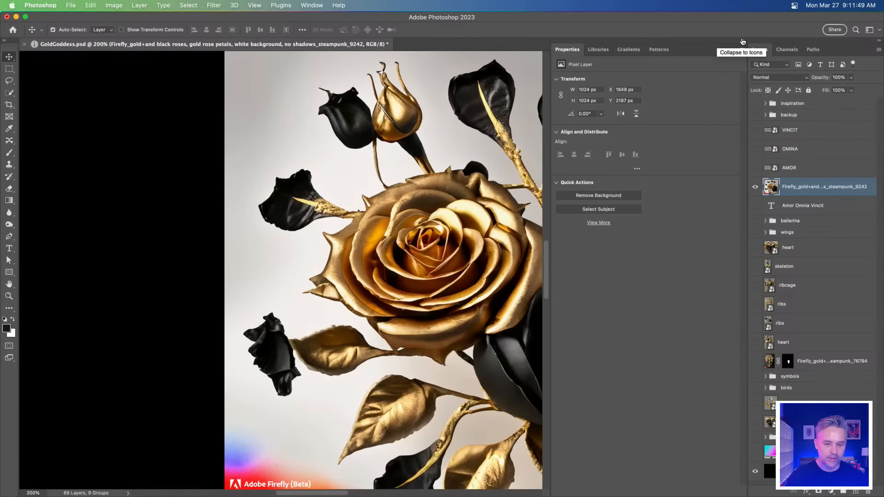
{"action": "scroll", "coordinate": [205, 223], "scroll_direction": "right", "scroll_amount": 5}
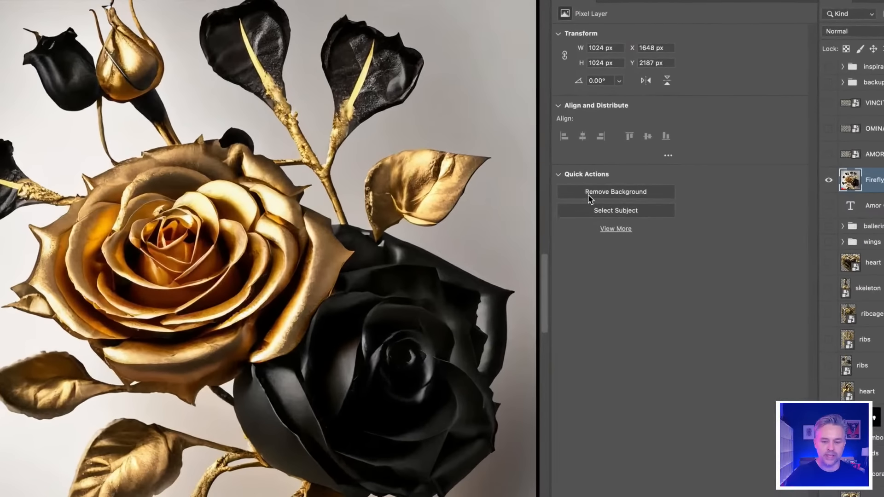
{"action": "left_click", "coordinate": [581, 197]}
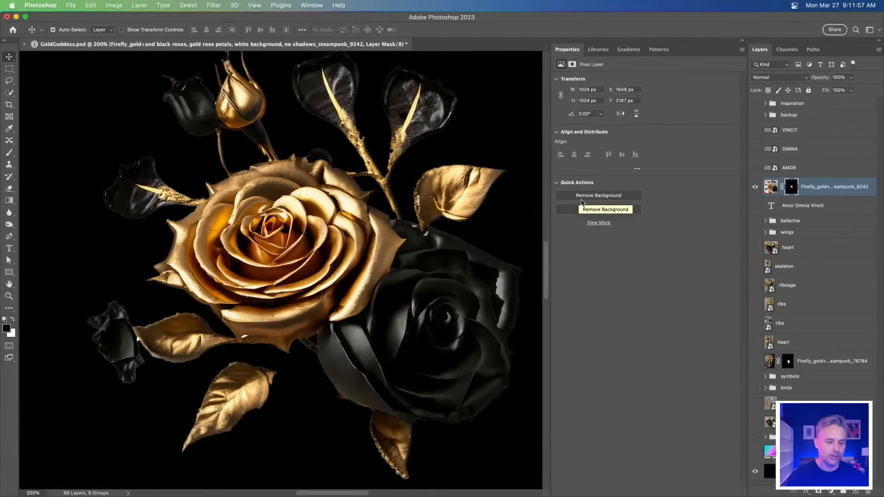
Convert the masked Firefly roses layer to a smart object and rename it "roses".
{"action": "key", "text": "super+minus"}
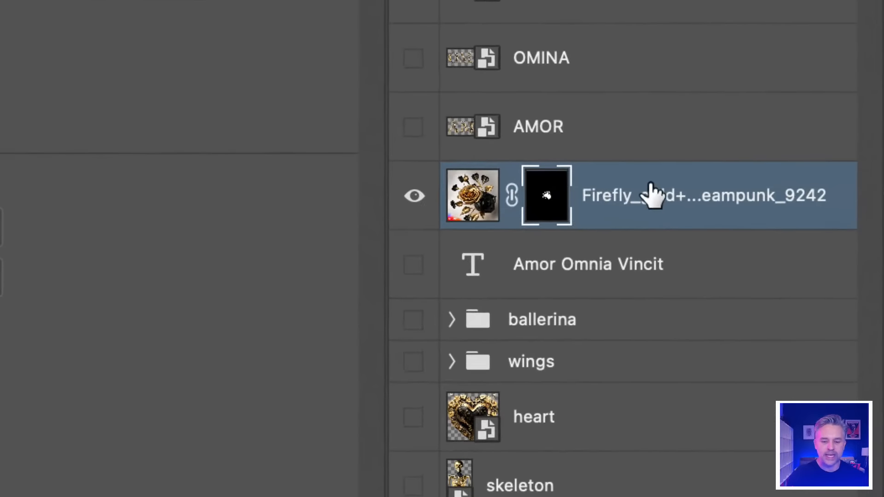
{"action": "right_click", "coordinate": [819, 187]}
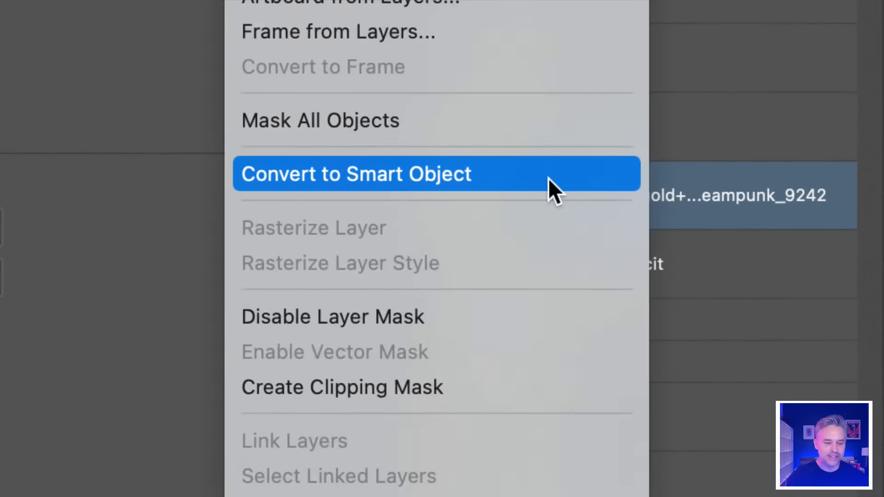
{"action": "left_click", "coordinate": [422, 180]}
{"action": "double_click", "coordinate": [566, 198]}
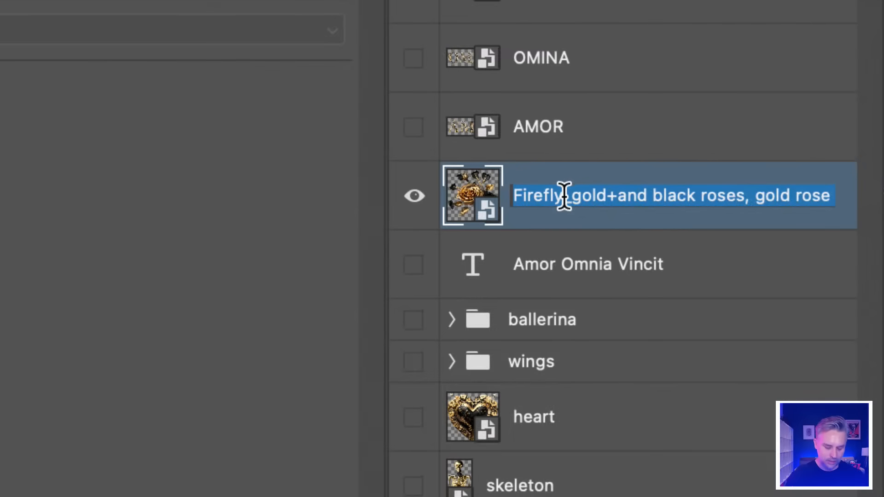
{"action": "type", "text": "roses"}
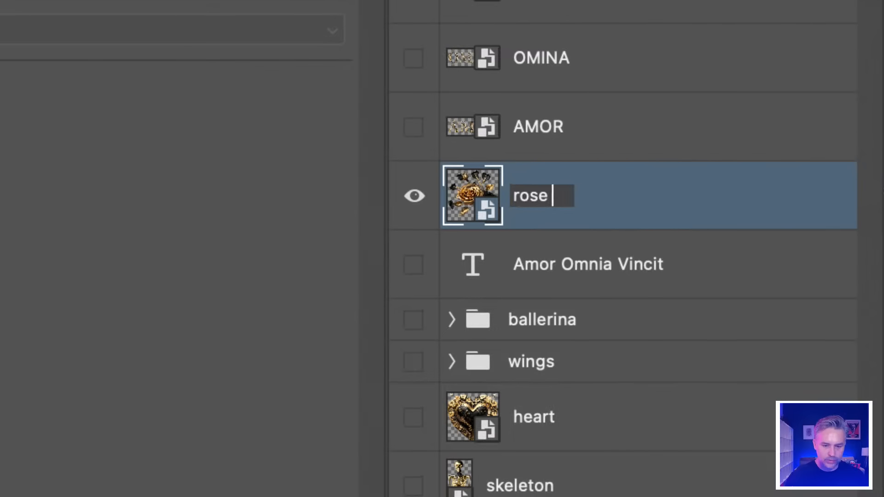
{"action": "key", "text": "Return"}
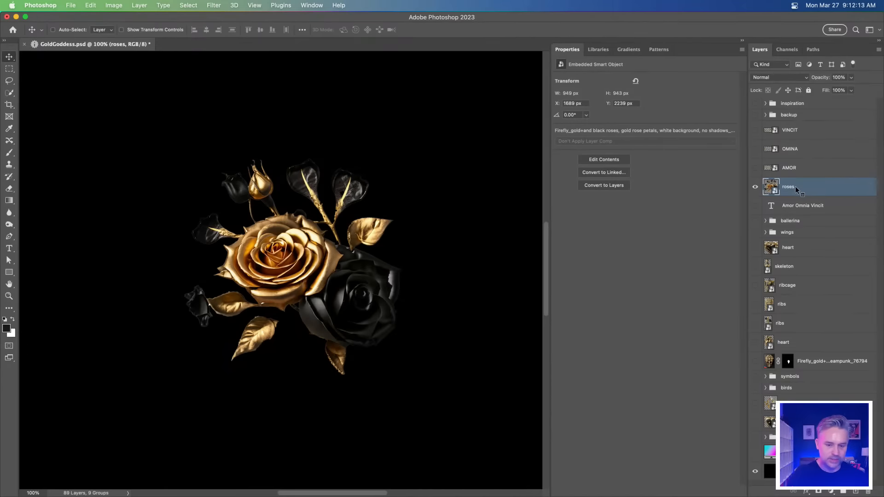
Toggle the roses layer off and on, show the Amor Omnia Vincit title, and move the title above the roses.
{"action": "left_click", "coordinate": [754, 189]}
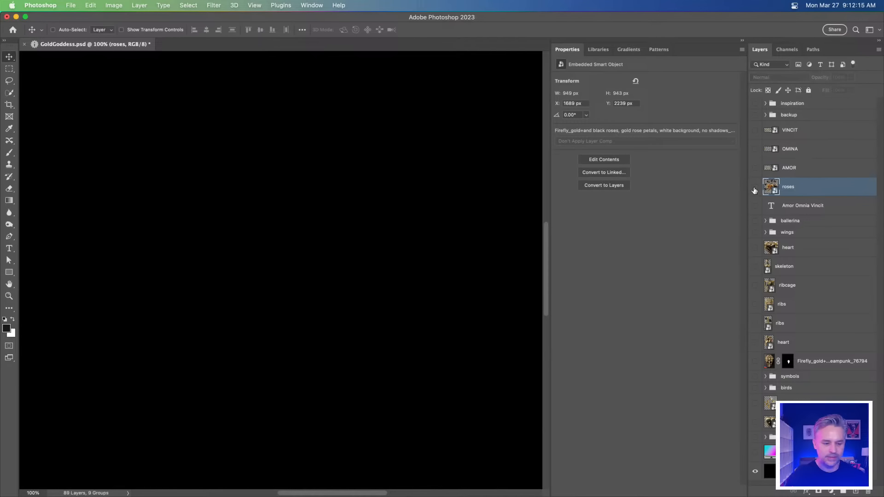
{"action": "left_click", "coordinate": [754, 189]}
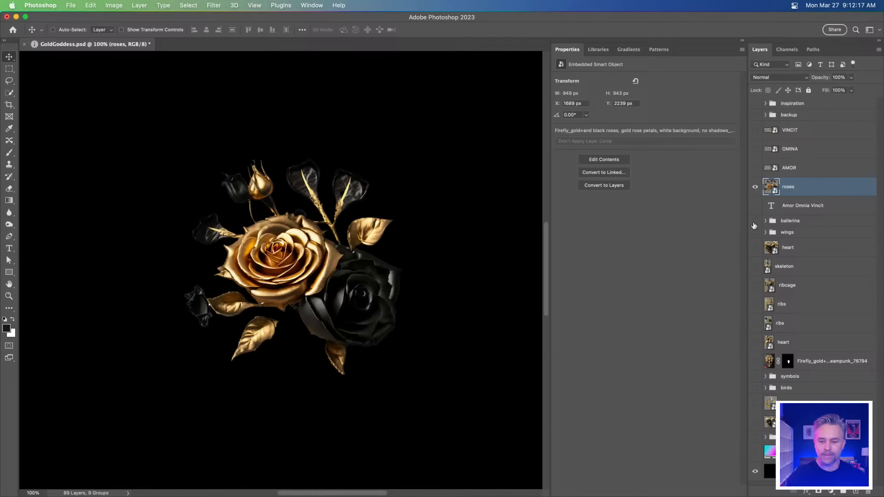
{"action": "left_click", "coordinate": [755, 205]}
{"action": "left_click", "coordinate": [804, 206]}
{"action": "left_click_drag", "start_coordinate": [145, 197], "coordinate": [170, 113]}
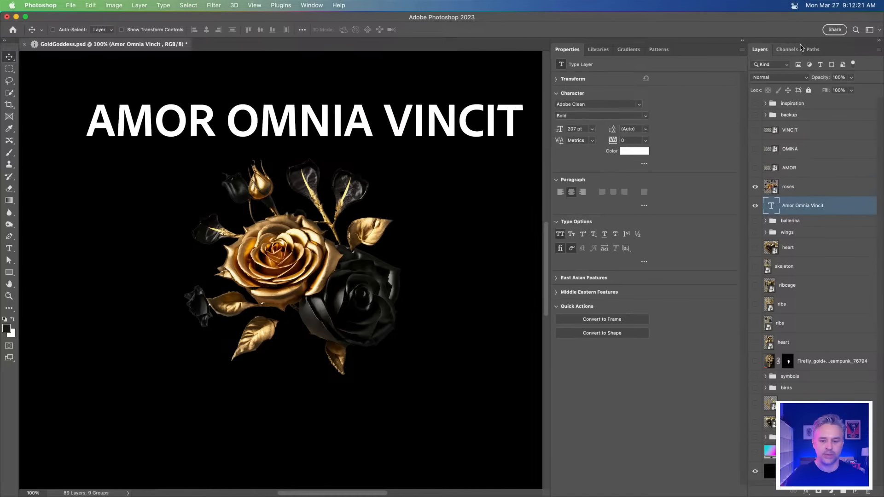
{"action": "left_click", "coordinate": [742, 42]}
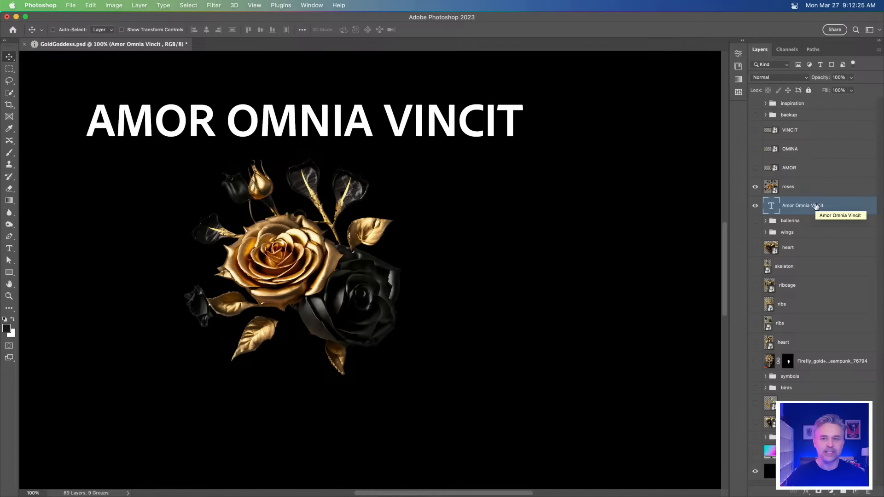
Save GoldGoddess.psd and move the roses rightward beneath the Amor Omnia Vincit title.
{"action": "left_click", "coordinate": [813, 191]}
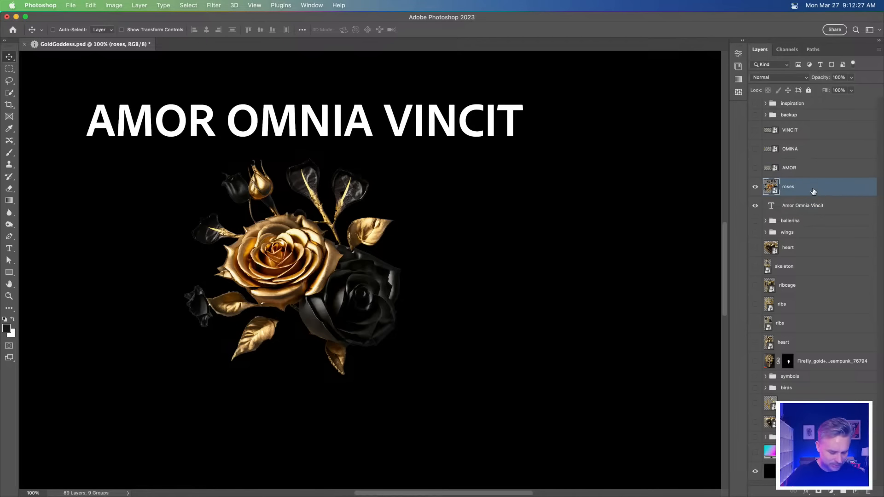
{"action": "key", "text": "super+s"}
{"action": "left_click", "coordinate": [796, 207]}
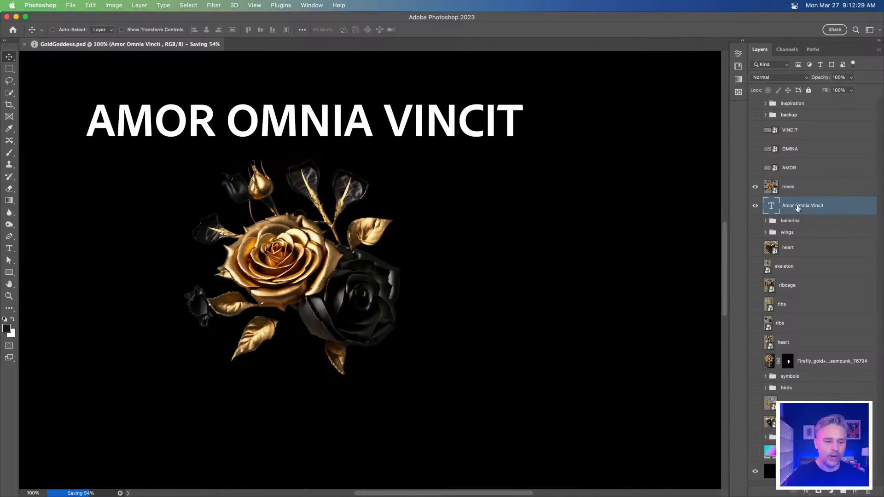
{"action": "left_click", "coordinate": [269, 262], "text": "super"}
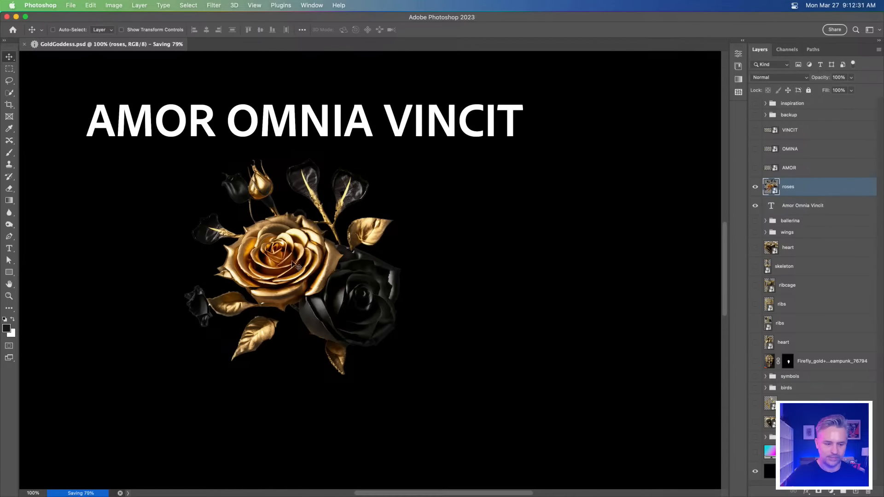
{"action": "left_click_drag", "start_coordinate": [269, 263], "coordinate": [369, 268]}
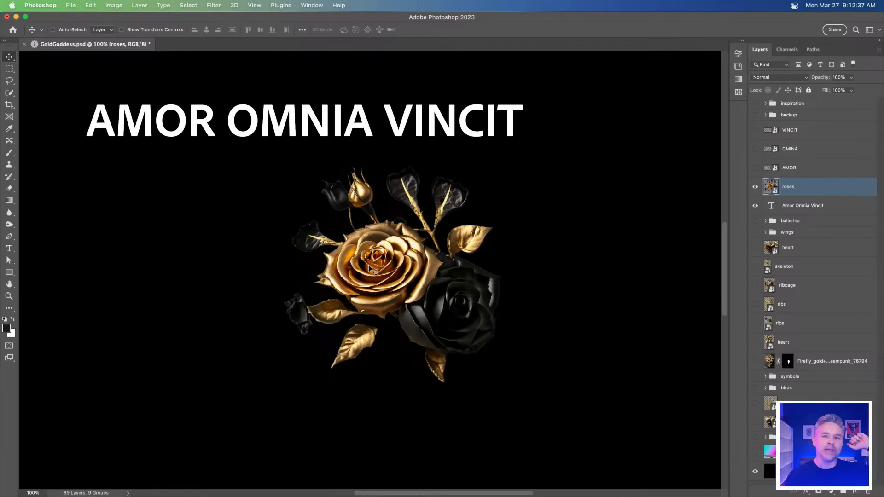
Group all layers from the heart layer below wings down to the one just above Background.
{"action": "left_click", "coordinate": [806, 256]}
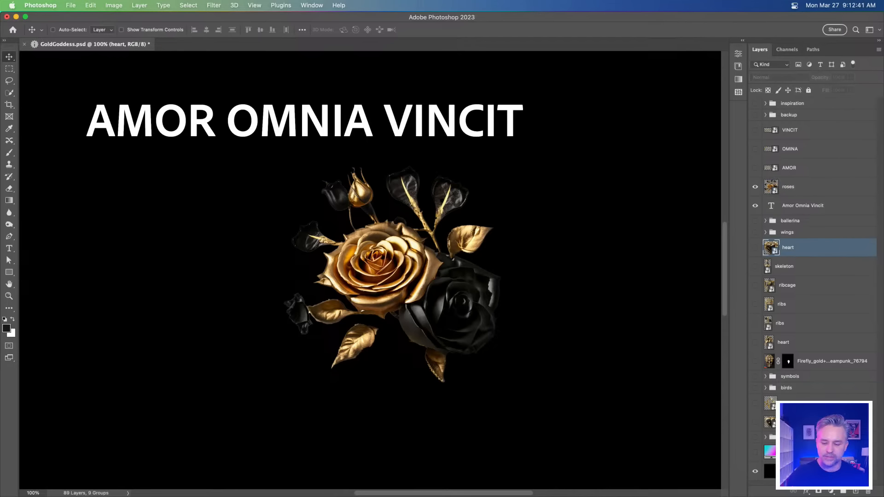
{"action": "left_click", "coordinate": [767, 452], "text": "shift"}
{"action": "key", "text": "super+g"}
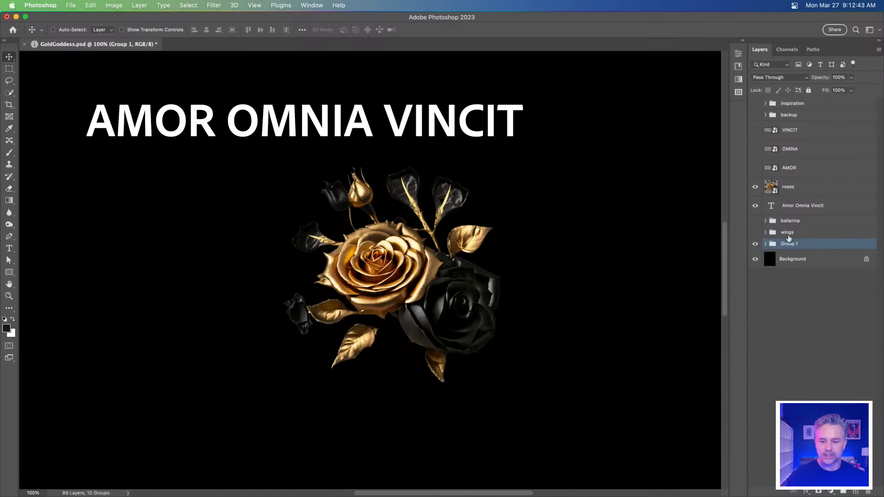
Group the AMOR, OMINA and VINCIT layers together with the backup and inspiration groups.
{"action": "left_click", "coordinate": [797, 207]}
{"action": "left_click", "coordinate": [806, 169]}
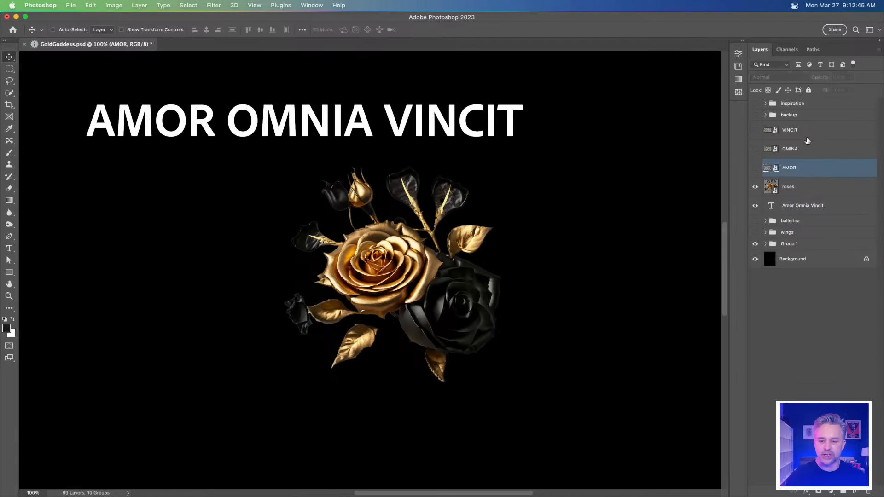
{"action": "left_click", "coordinate": [813, 132], "text": "shift"}
{"action": "left_click", "coordinate": [821, 106], "text": "shift"}
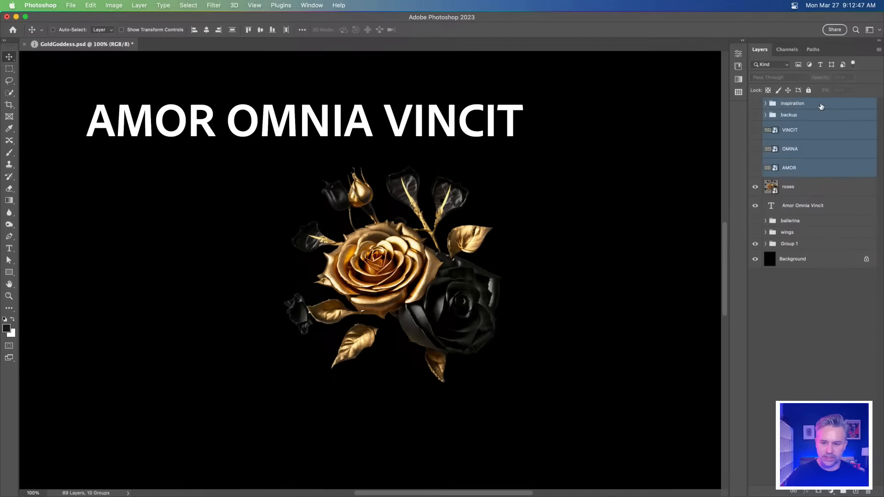
{"action": "key", "text": "super+g"}
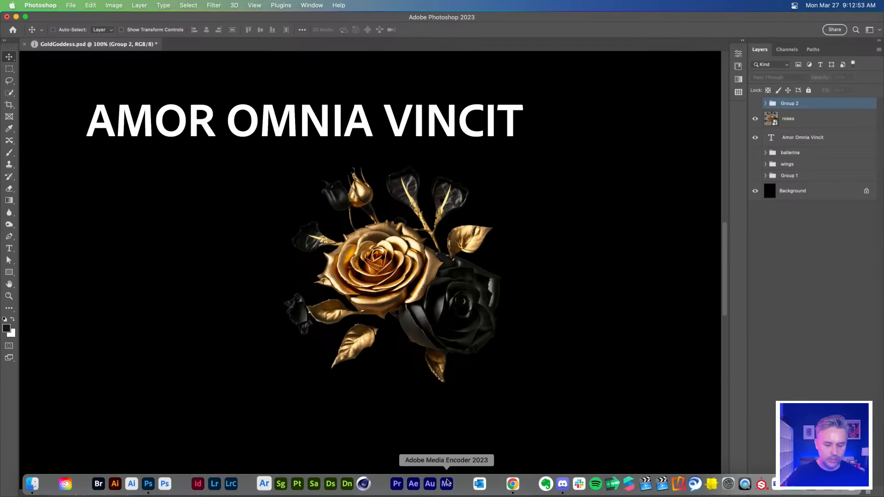
Switch to the first Adobe Firefly page in Chrome and replace "roses" with "skull" after "gold and black" in the prompt.
{"action": "left_click", "coordinate": [512, 488]}
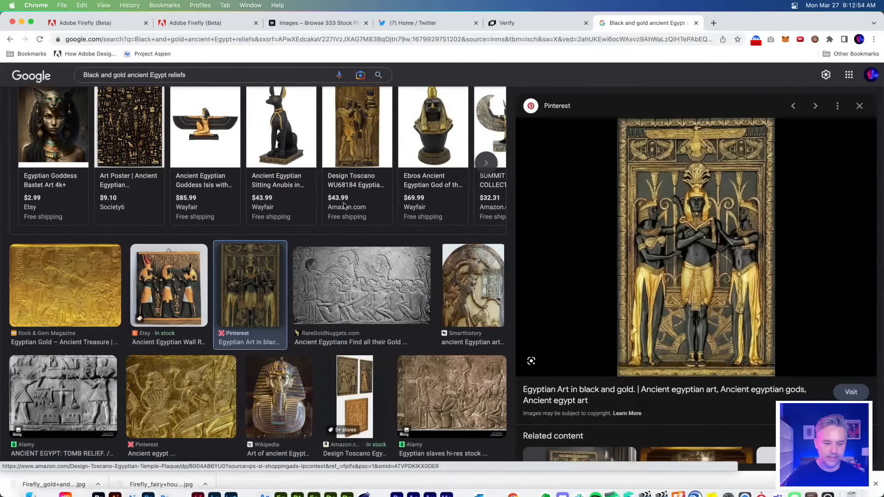
{"action": "left_click", "coordinate": [98, 26]}
{"action": "left_click", "coordinate": [179, 129]}
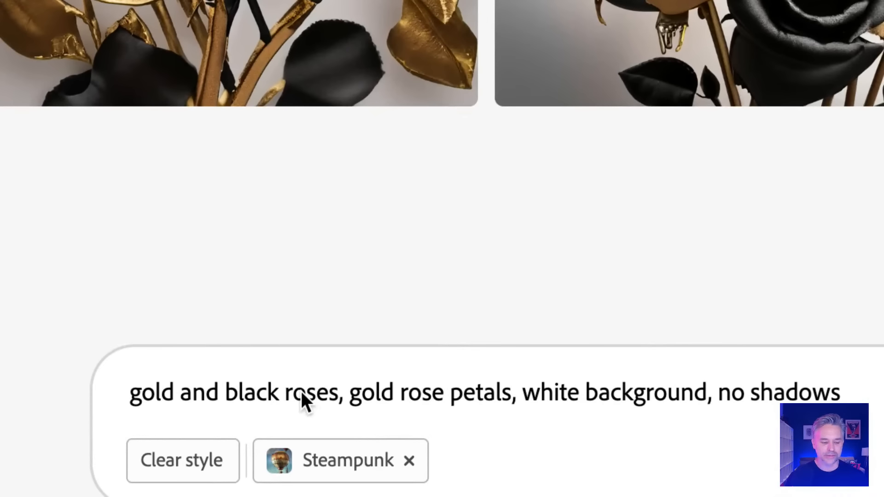
{"action": "double_click", "coordinate": [301, 392]}
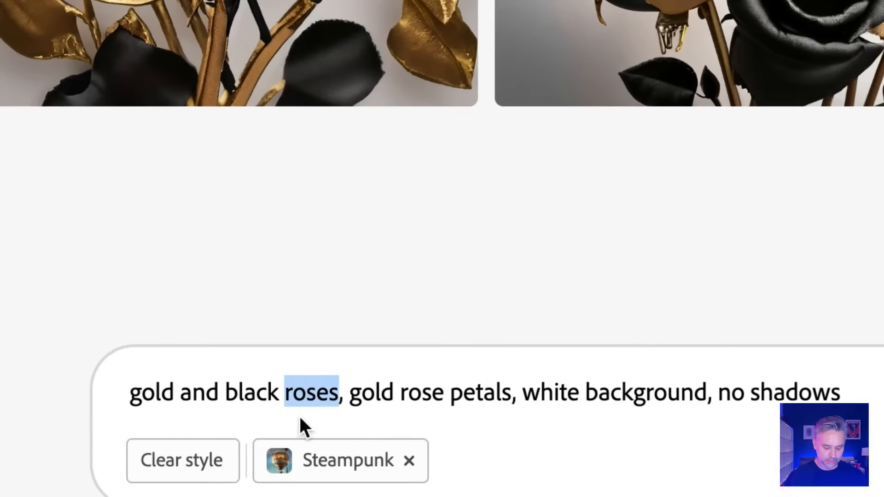
{"action": "type", "text": "skull "}
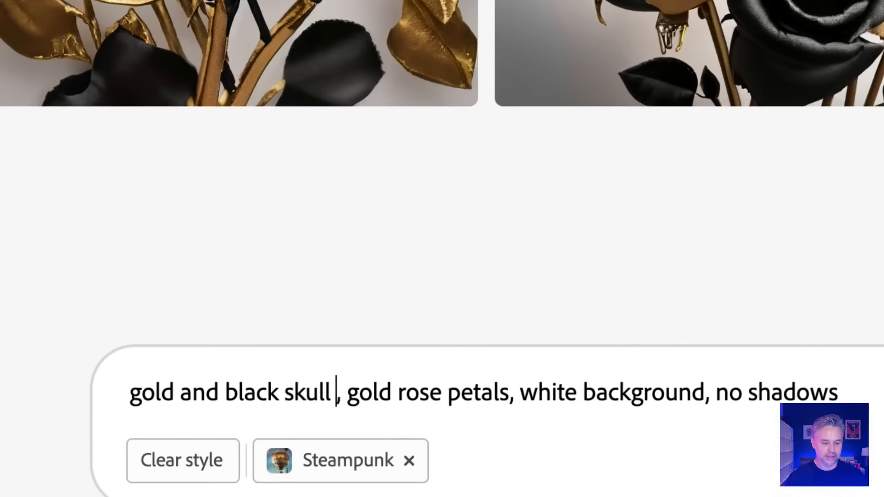
{"action": "type", "text": "emb"}
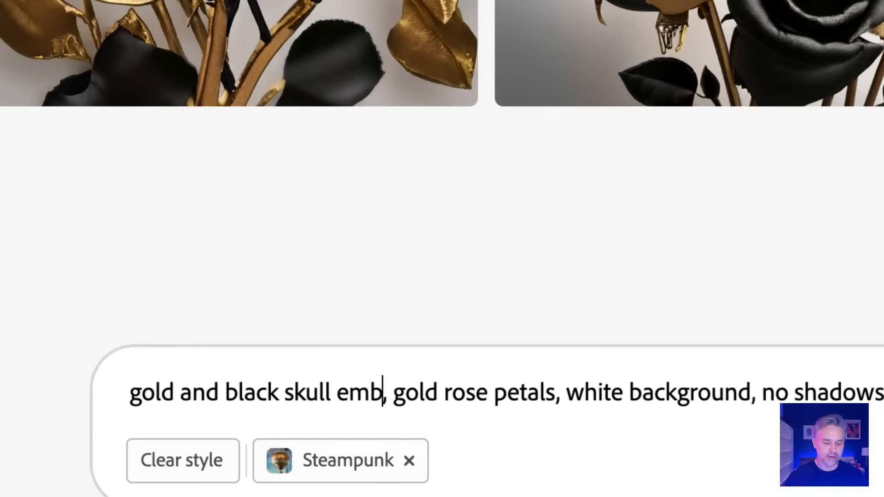
{"action": "key", "text": "BackSpace"}
{"action": "key", "text": "BackSpace"}
{"action": "key", "text": "BackSpace"}
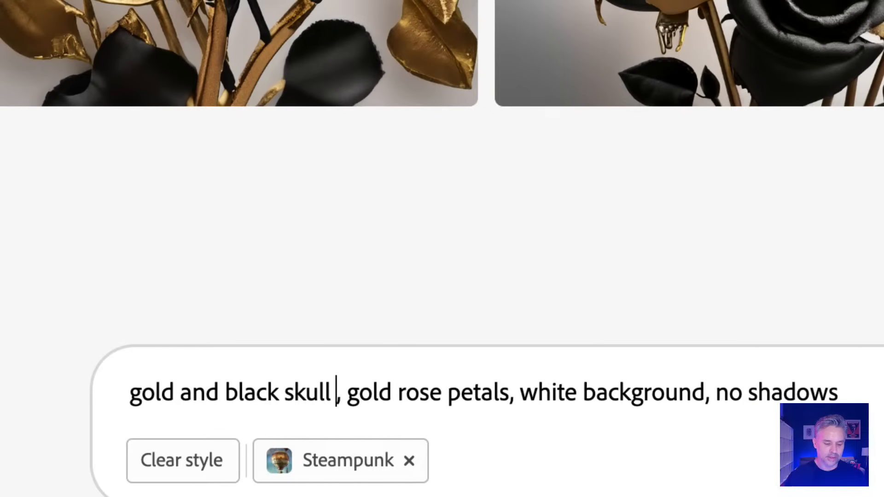
{"action": "type", "text": "me"}
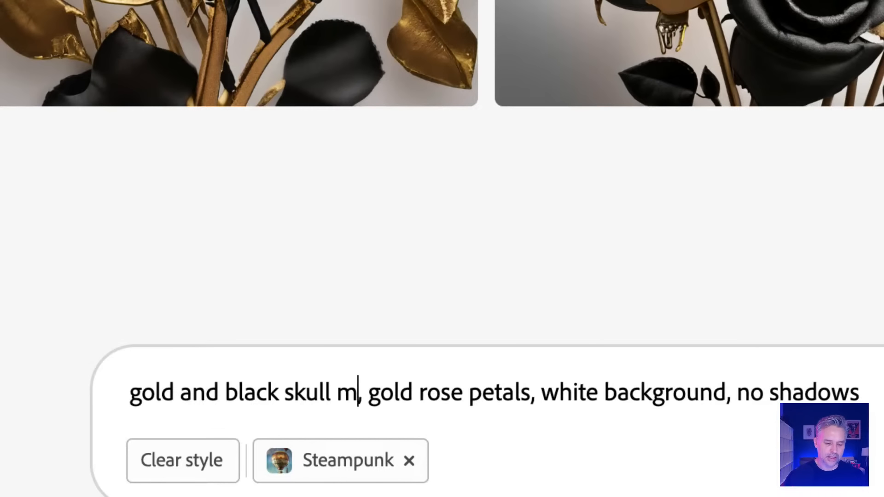
{"action": "key", "text": "BackSpace"}
{"action": "key", "text": "BackSpace"}
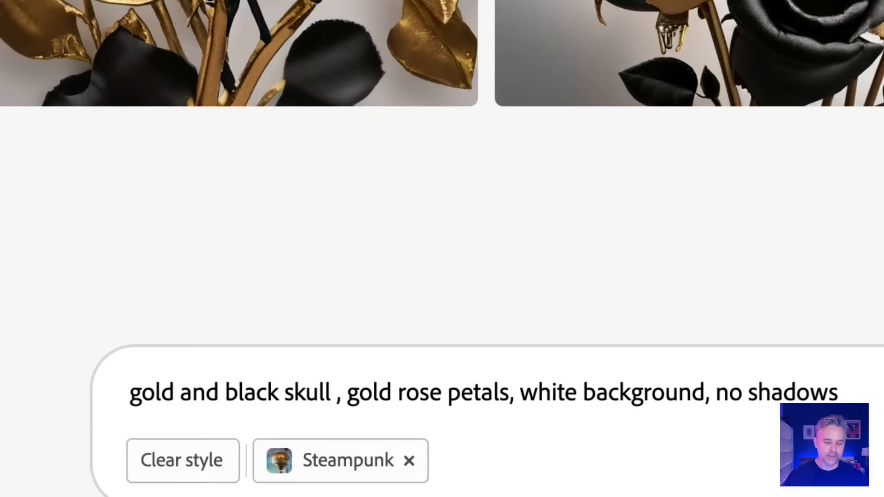
Add "with flowers" after "skull" in the Firefly prompt, keeping the gold rose petals, white background and no shadows wording.
{"action": "type", "text": "with fl"}
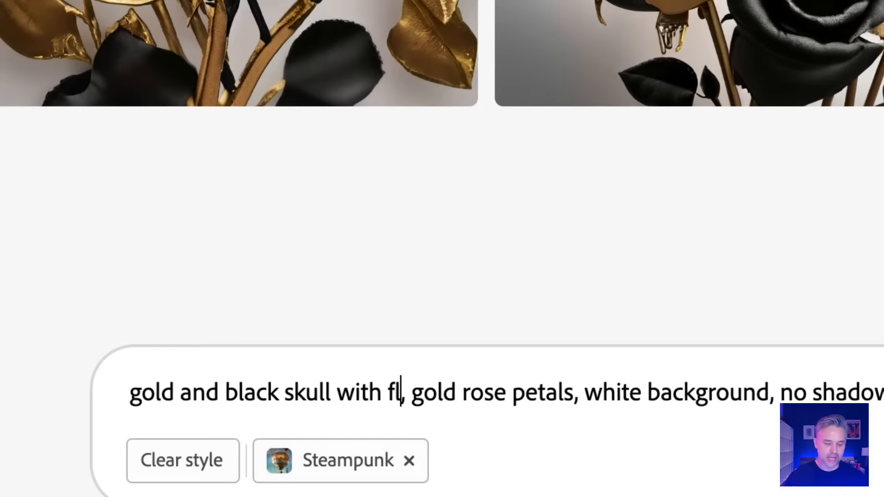
{"action": "type", "text": "owers an"}
{"action": "key", "text": "BackSpace"}
{"action": "key", "text": "BackSpace"}
{"action": "key", "text": "BackSpace"}
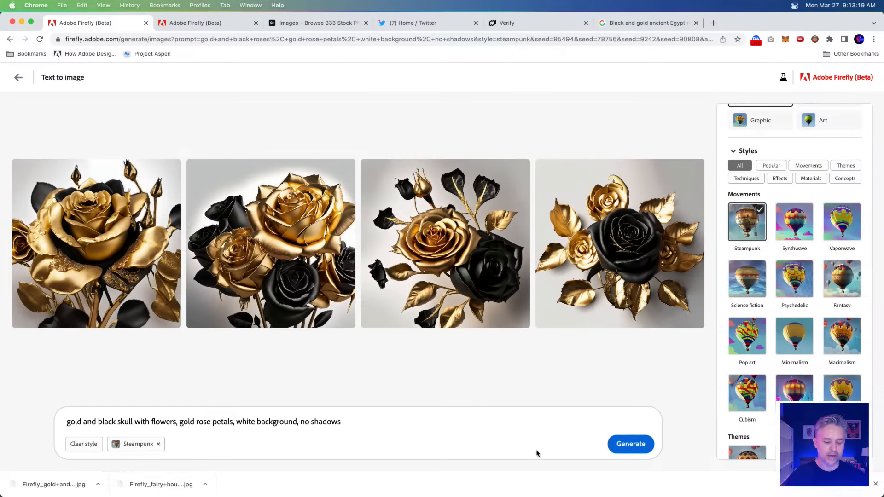
Generate the skull images, remove "gold rose petals," from the prompt and generate them again.
{"action": "left_click", "coordinate": [619, 447]}
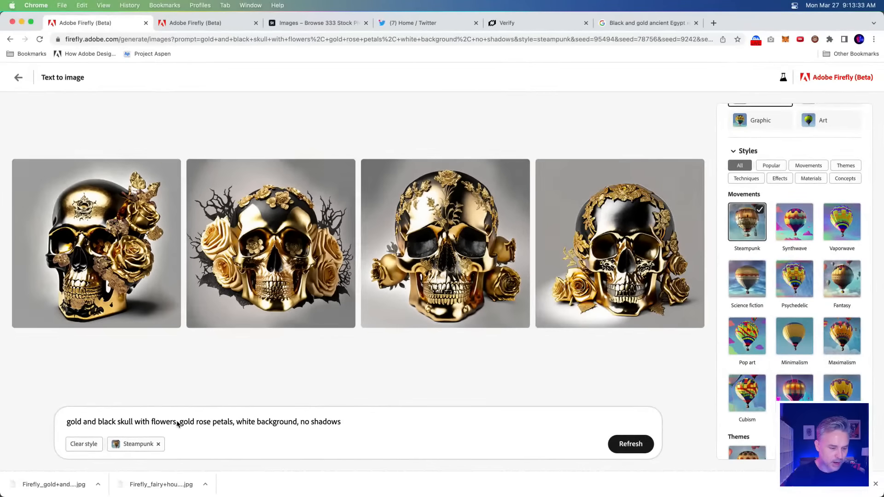
{"action": "left_click", "coordinate": [226, 423]}
{"action": "left_click_drag", "start_coordinate": [237, 424], "coordinate": [179, 423]}
{"action": "key", "text": "BackSpace"}
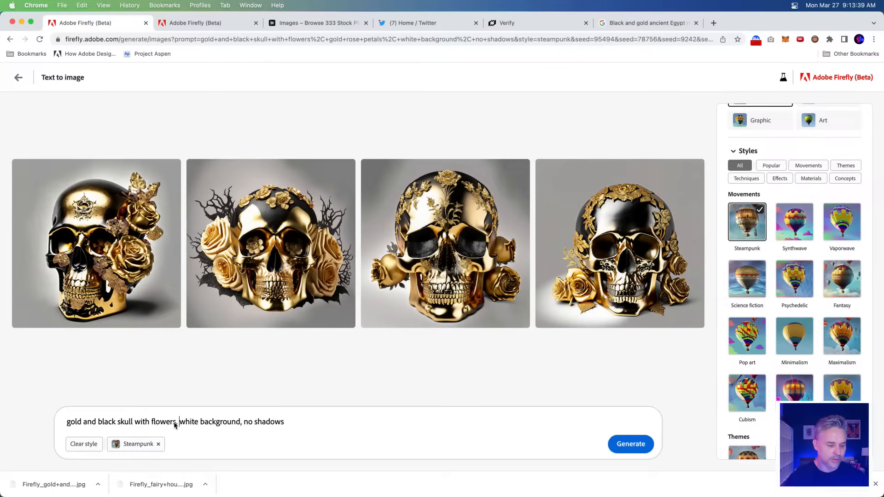
{"action": "left_click", "coordinate": [614, 446]}
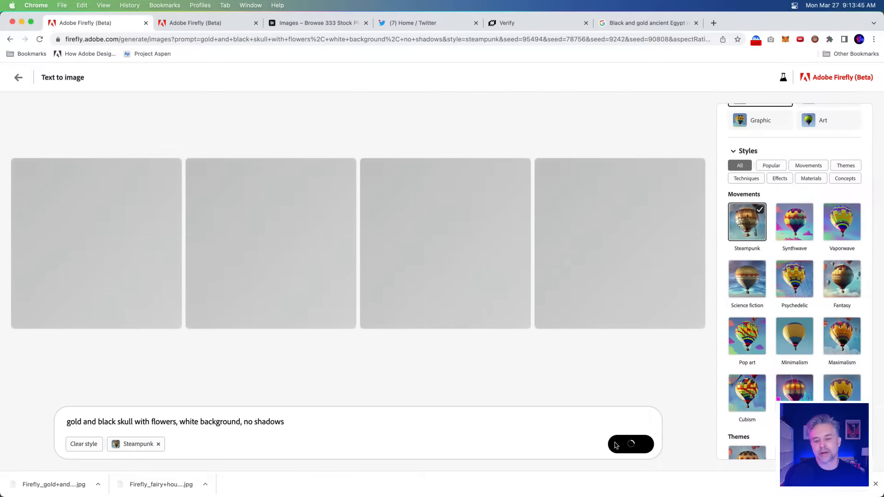
Delete "white background, no shadows" from the prompt, leaving "gold and black skull with flowers".
{"action": "scroll", "coordinate": [762, 152], "scroll_direction": "up", "scroll_amount": 2}
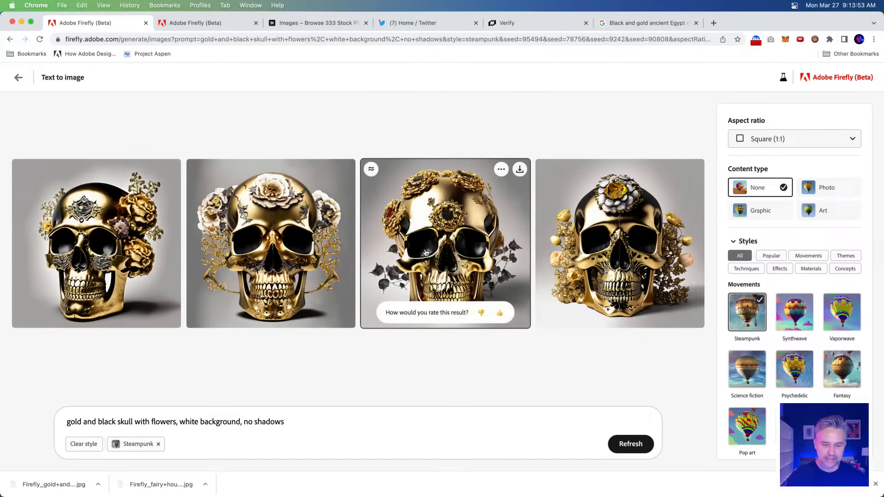
{"action": "scroll", "coordinate": [810, 255], "scroll_direction": "down", "scroll_amount": 15}
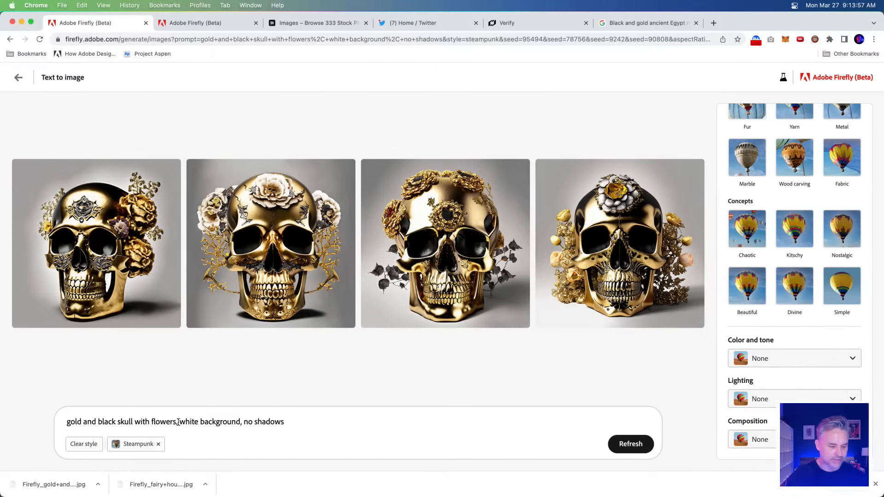
{"action": "left_click_drag", "start_coordinate": [178, 423], "coordinate": [359, 427]}
{"action": "key", "text": "BackSpace"}
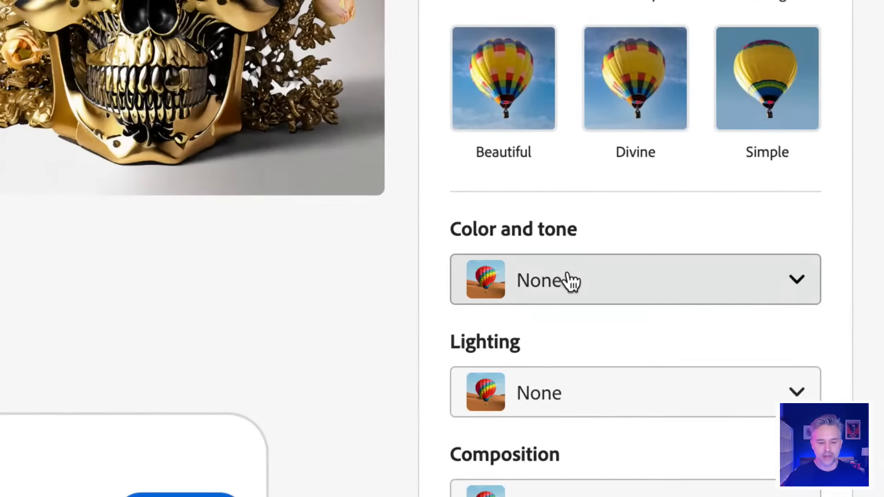
Set color and tone to Warm tone, lighting to Dramatic lighting and composition to Close up, and generate the skull images.
{"action": "left_click", "coordinate": [571, 281]}
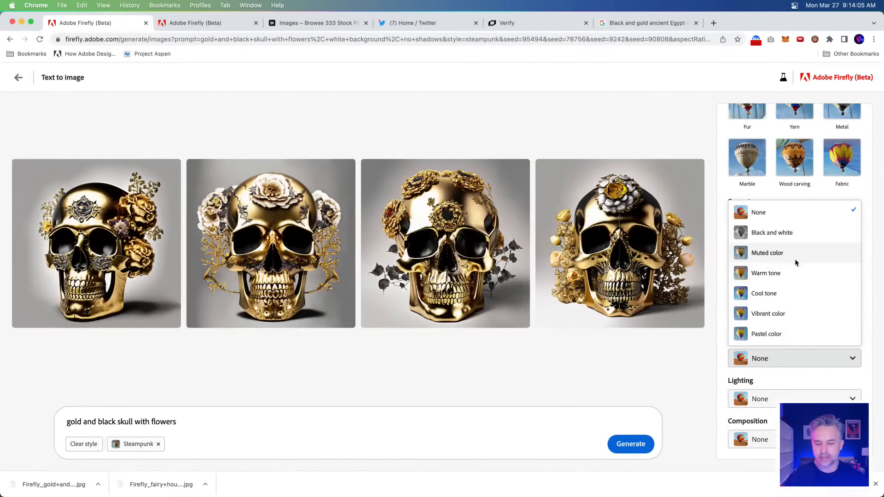
{"action": "left_click", "coordinate": [782, 274]}
{"action": "left_click", "coordinate": [801, 397]}
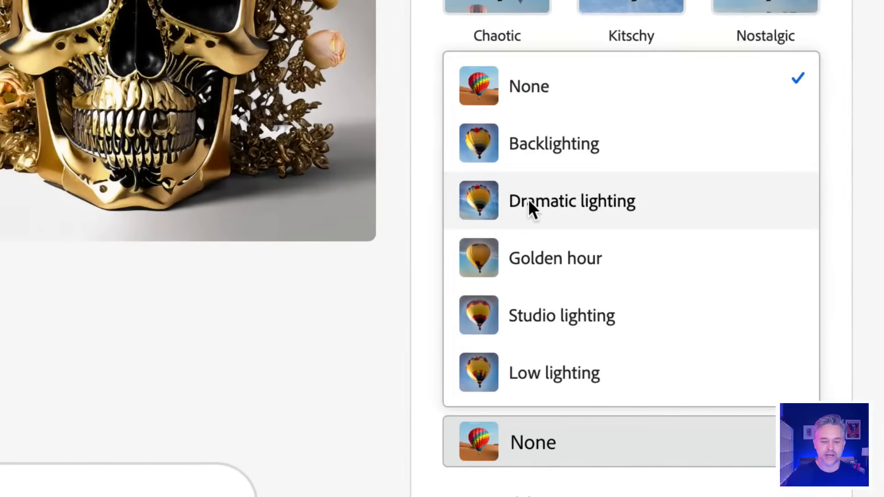
{"action": "left_click", "coordinate": [540, 199]}
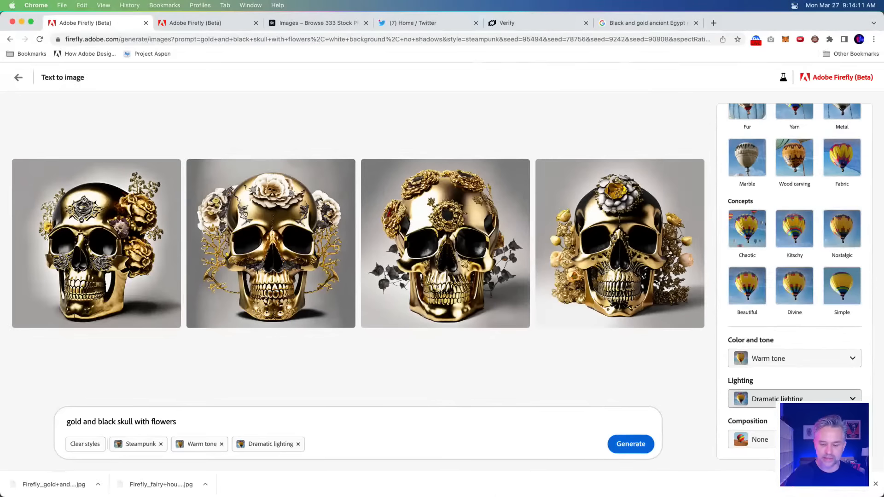
{"action": "left_click", "coordinate": [755, 440]}
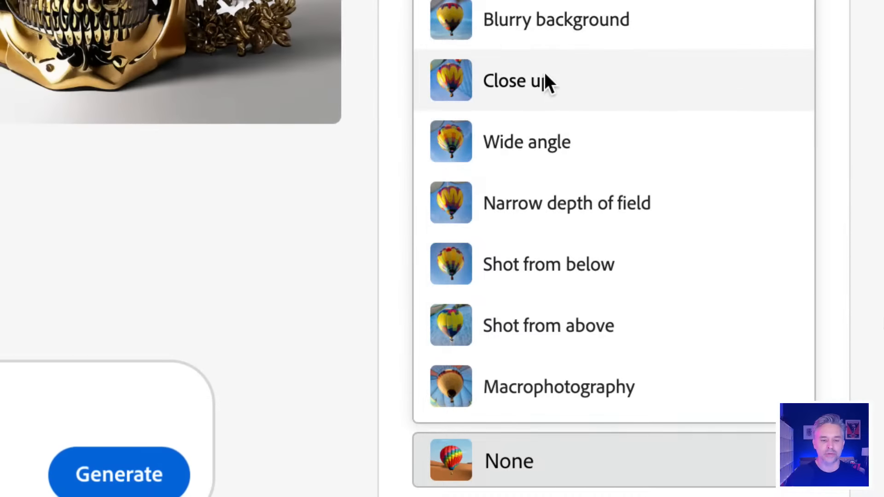
{"action": "left_click", "coordinate": [543, 80]}
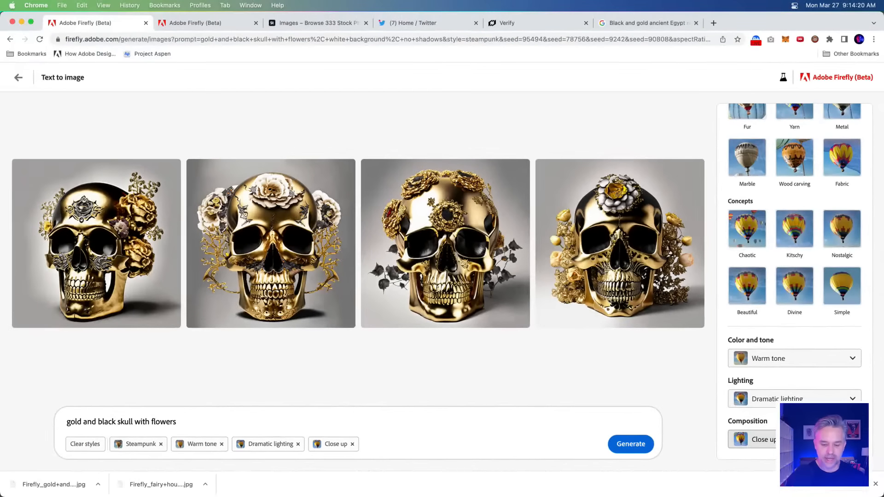
{"action": "left_click", "coordinate": [631, 444]}
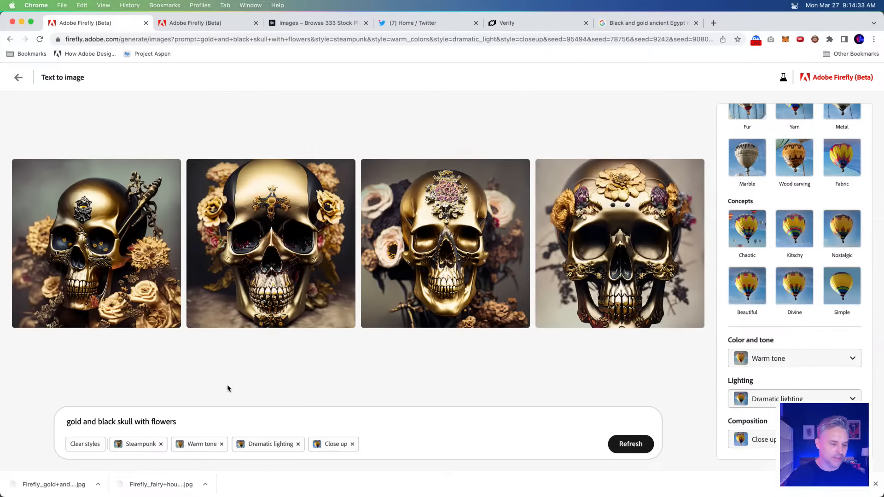
Enlarge the first skull image, download it with Content Credentials and close the preview.
{"action": "left_click", "coordinate": [124, 311]}
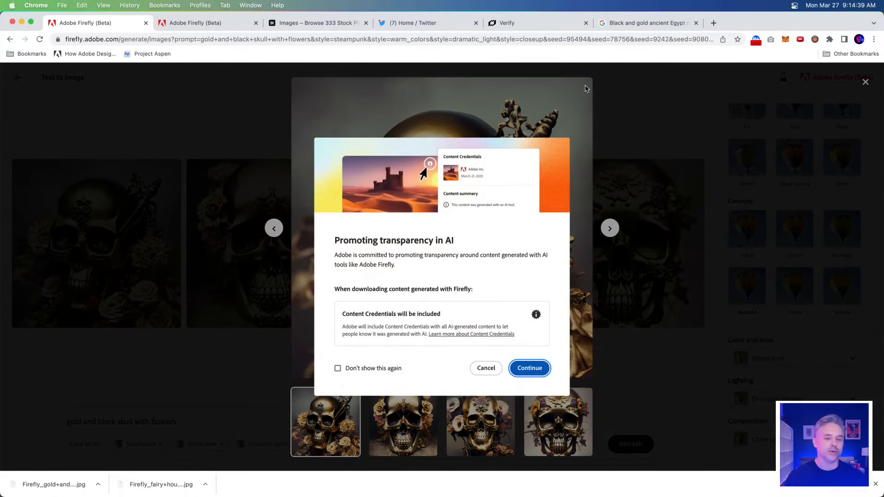
{"action": "left_click", "coordinate": [527, 369]}
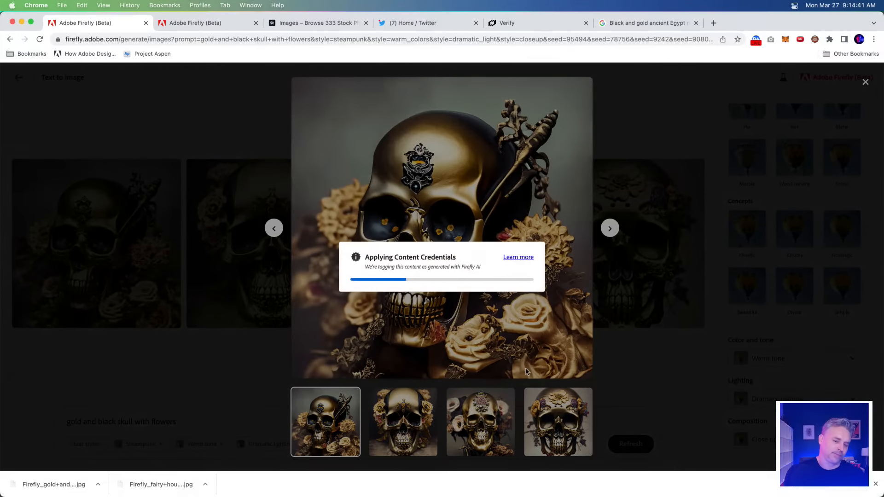
{"action": "left_click", "coordinate": [161, 367]}
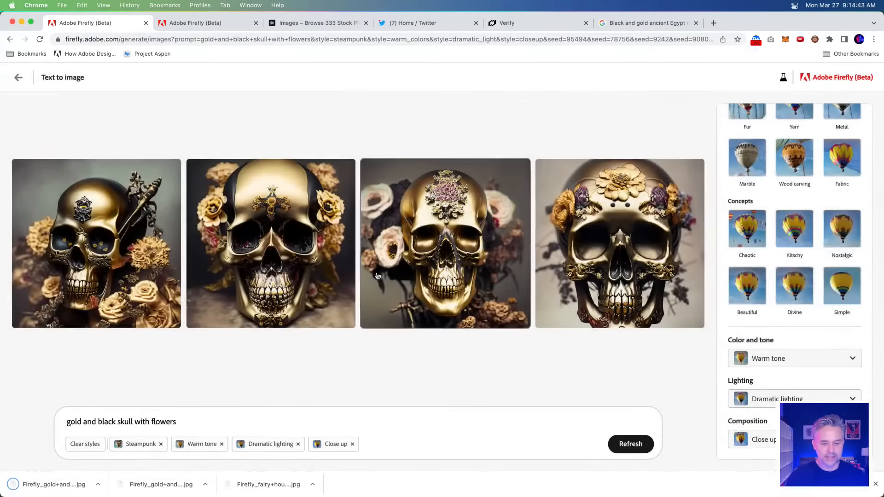
Download the third skull image with Content Credentials and examine it enlarged.
{"action": "left_click", "coordinate": [520, 169]}
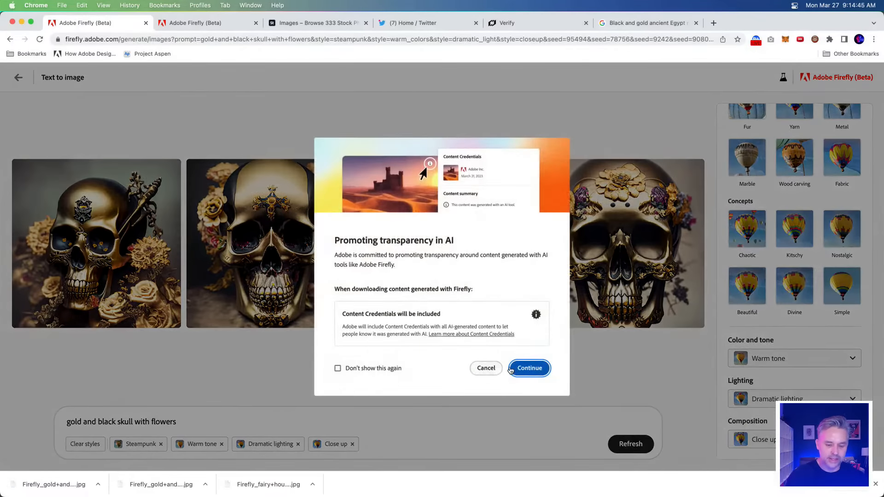
{"action": "left_click", "coordinate": [517, 370]}
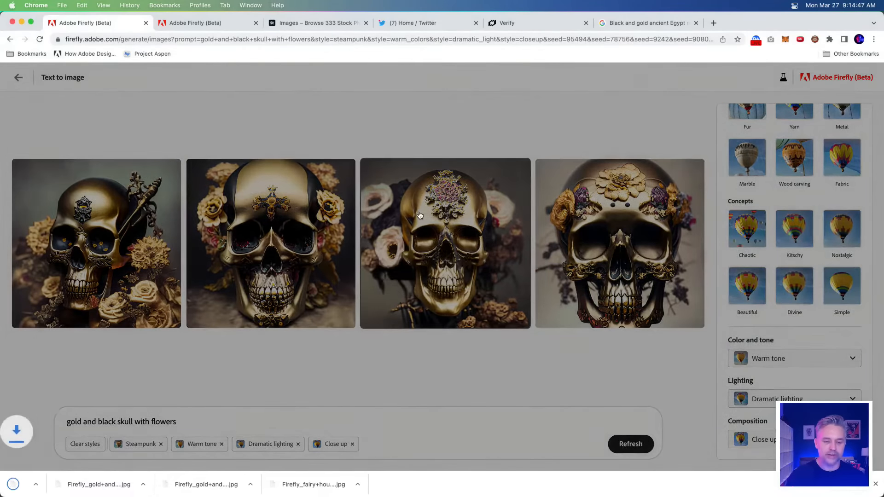
{"action": "left_click", "coordinate": [451, 316]}
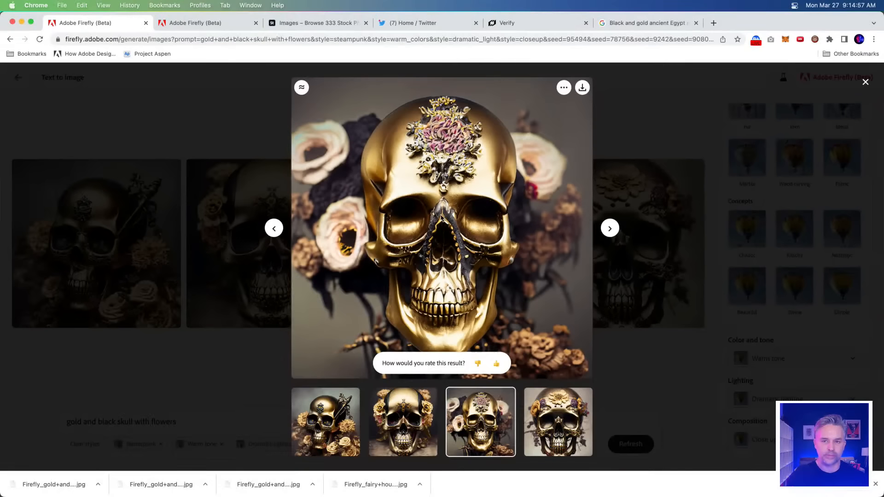
{"action": "left_click", "coordinate": [224, 393]}
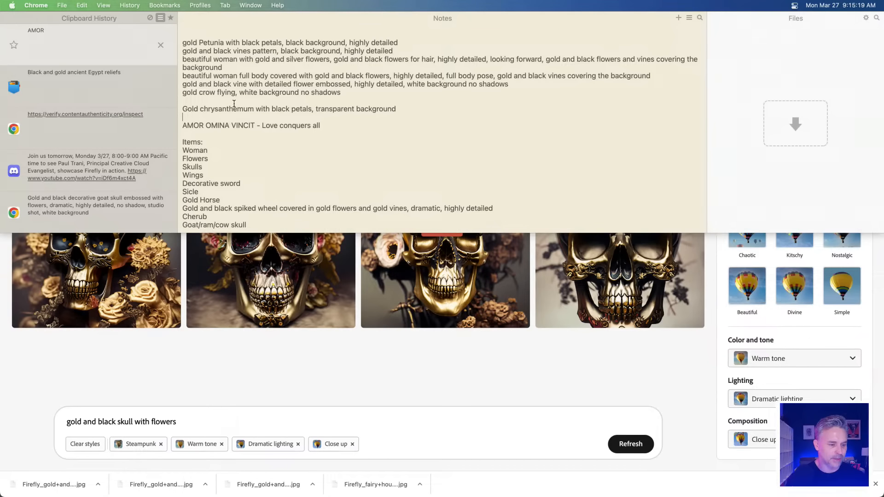
Copy "Cherub" from the item list in the notes and replace "skull" in the Firefly prompt with it.
{"action": "double_click", "coordinate": [194, 219]}
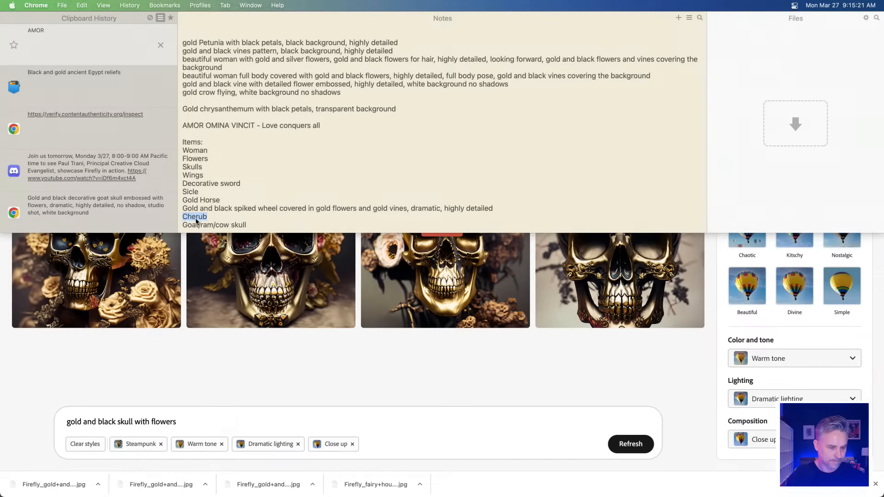
{"action": "key", "text": "super+c"}
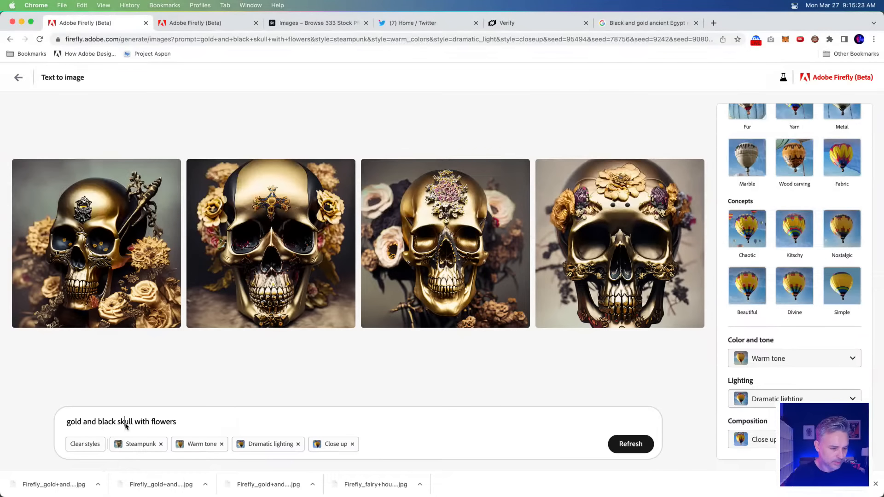
{"action": "double_click", "coordinate": [125, 423]}
{"action": "key", "text": "super+v"}
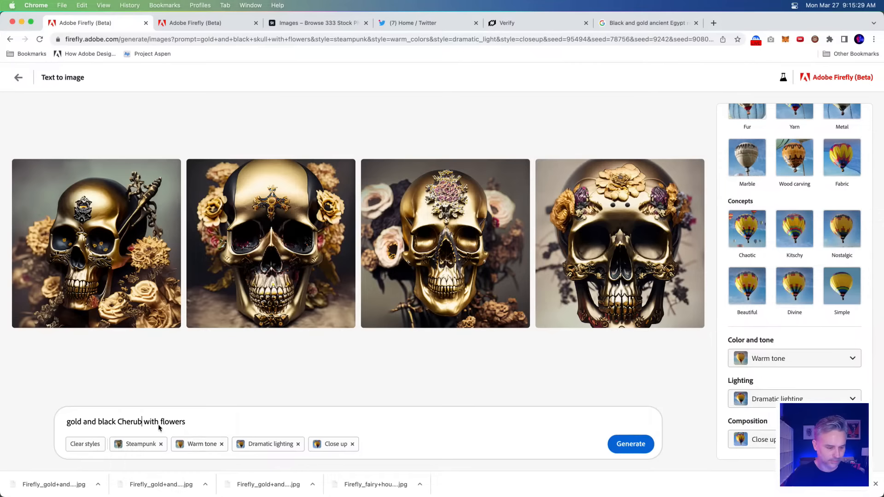
Add "and vines" at the end of the prompt and generate the cherub images.
{"action": "left_click", "coordinate": [189, 422]}
{"action": "type", "text": "and "}
{"action": "type", "text": "vines"}
{"action": "key", "text": "Return"}
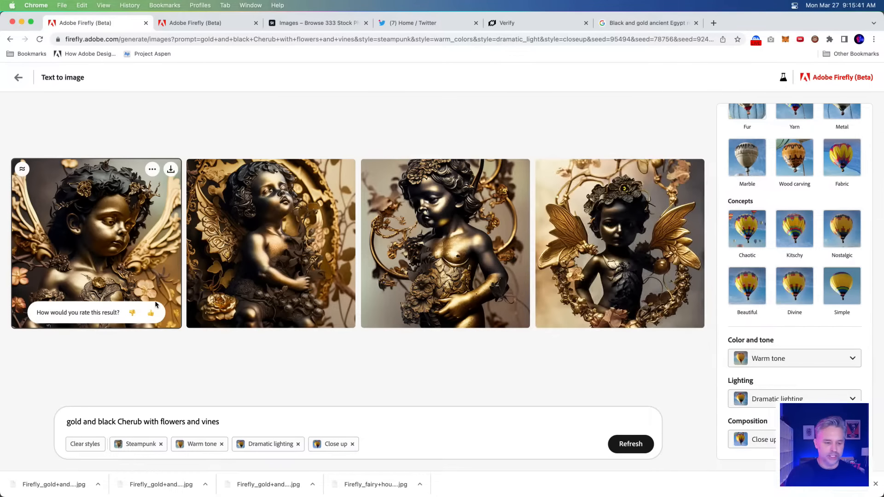
Enlarge the first cherub image, download it with Content Credentials and close the preview.
{"action": "left_click", "coordinate": [120, 294]}
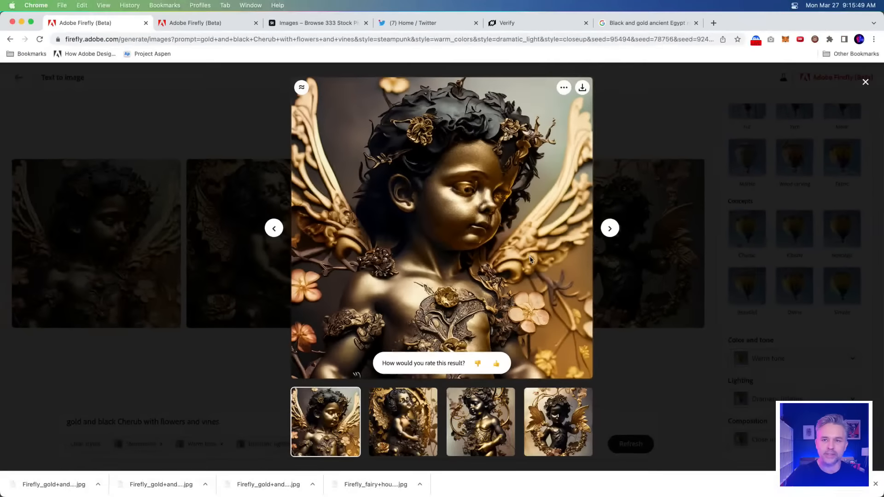
{"action": "left_click", "coordinate": [582, 88]}
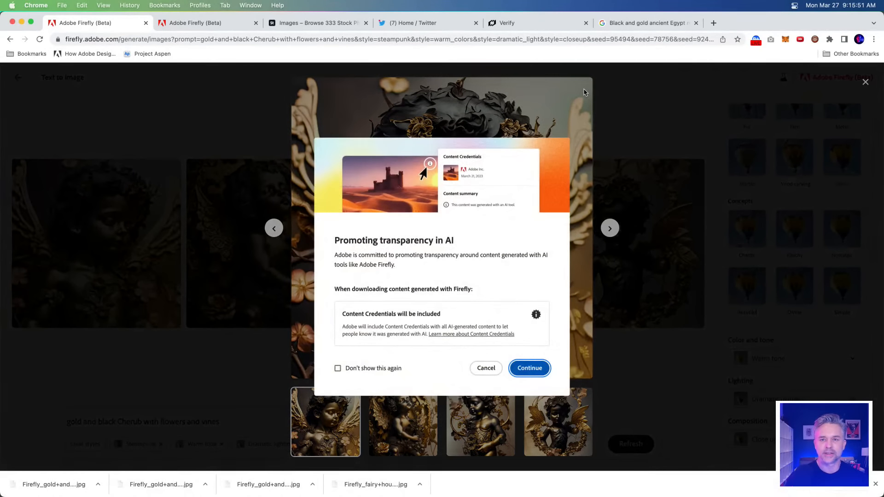
{"action": "left_click", "coordinate": [530, 369]}
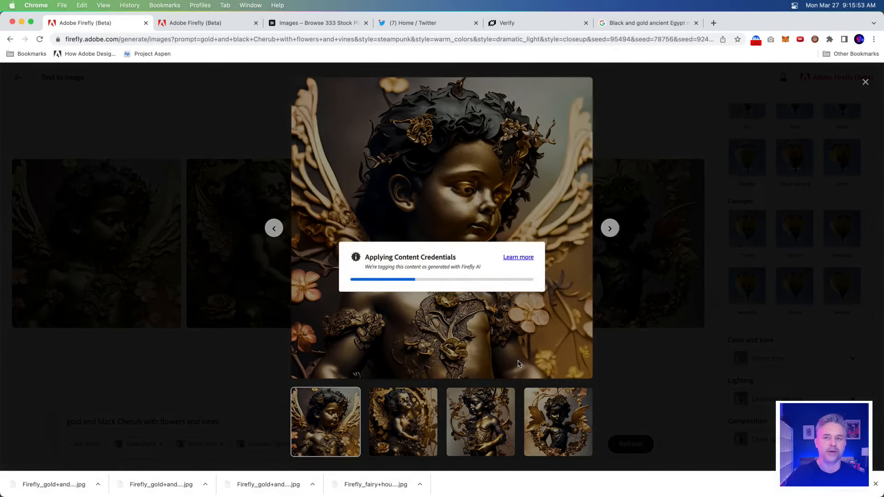
{"action": "left_click", "coordinate": [79, 375]}
Enlarge the second cherub image, download it with Content Credentials and close the preview.
{"action": "left_click", "coordinate": [271, 244]}
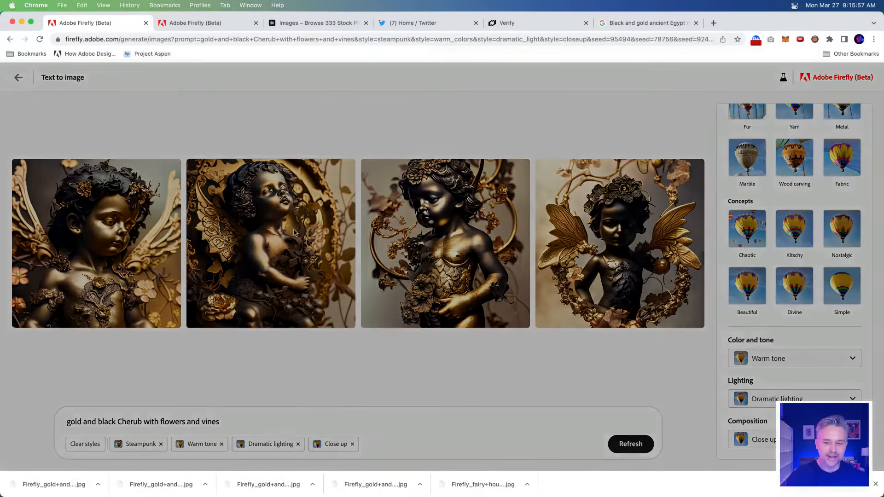
{"action": "left_click", "coordinate": [582, 87]}
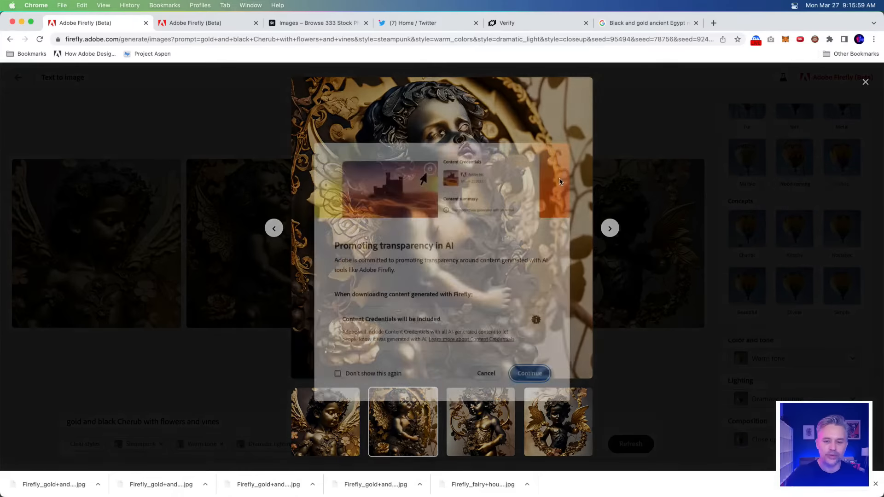
{"action": "left_click", "coordinate": [526, 369]}
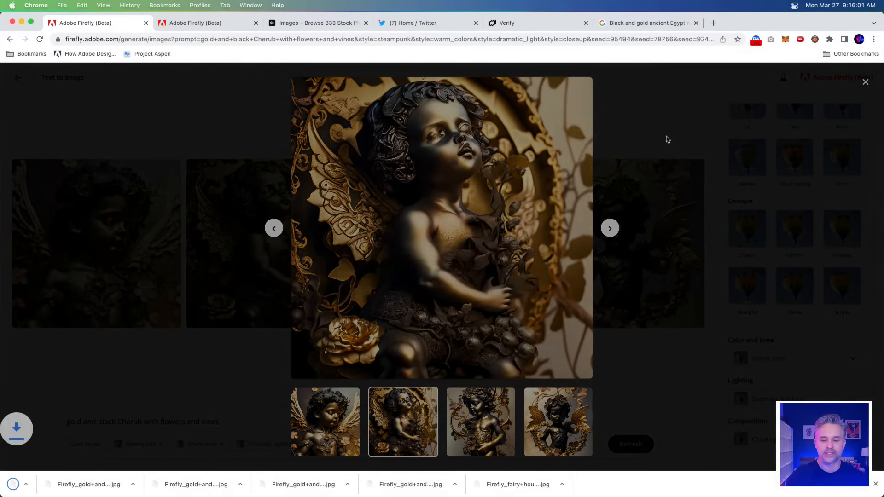
{"action": "left_click", "coordinate": [665, 138]}
Set the content type to Photo and replace the Steampunk style with Synthwave.
{"action": "scroll", "coordinate": [801, 150], "scroll_direction": "up", "scroll_amount": 10}
{"action": "scroll", "coordinate": [800, 150], "scroll_direction": "up", "scroll_amount": 10}
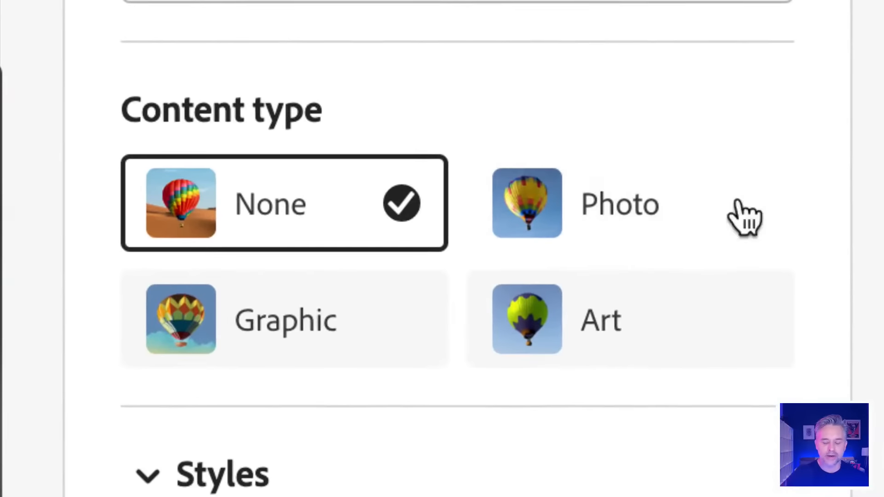
{"action": "left_click", "coordinate": [591, 202]}
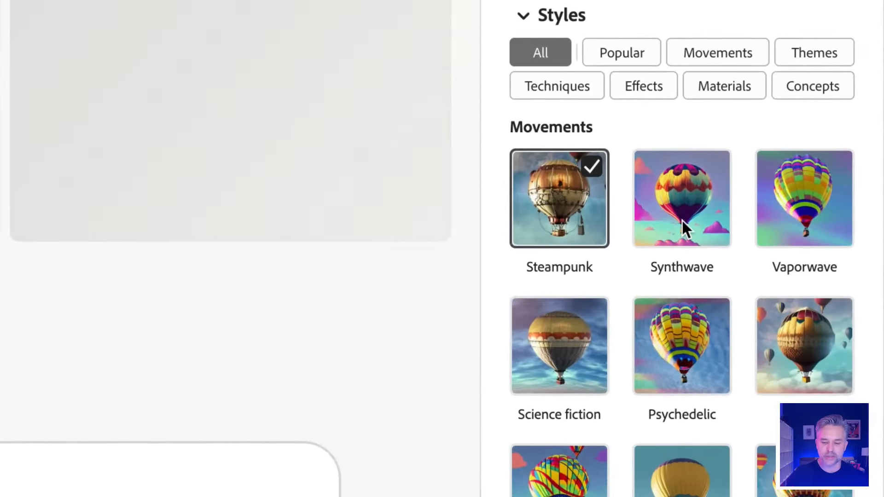
{"action": "left_click", "coordinate": [794, 325]}
{"action": "left_click", "coordinate": [568, 175]}
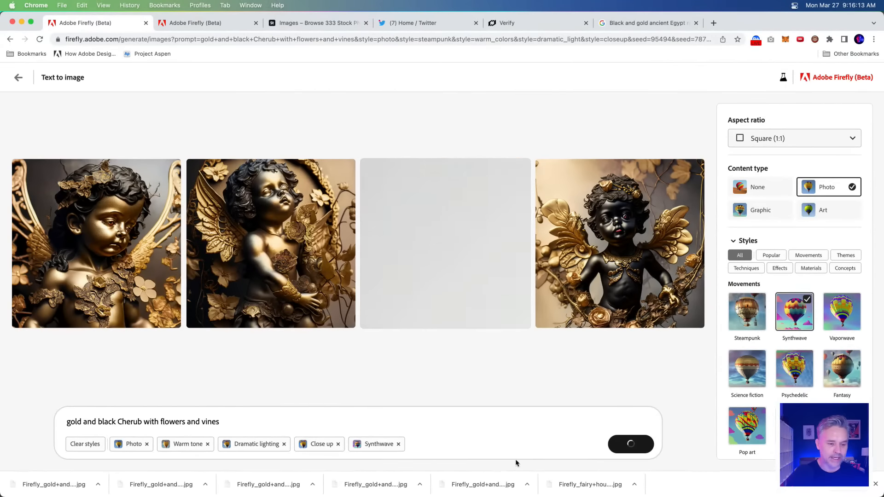
Remove the Dramatic lighting and Warm tone styles and regenerate the cherub images.
{"action": "left_click", "coordinate": [284, 445]}
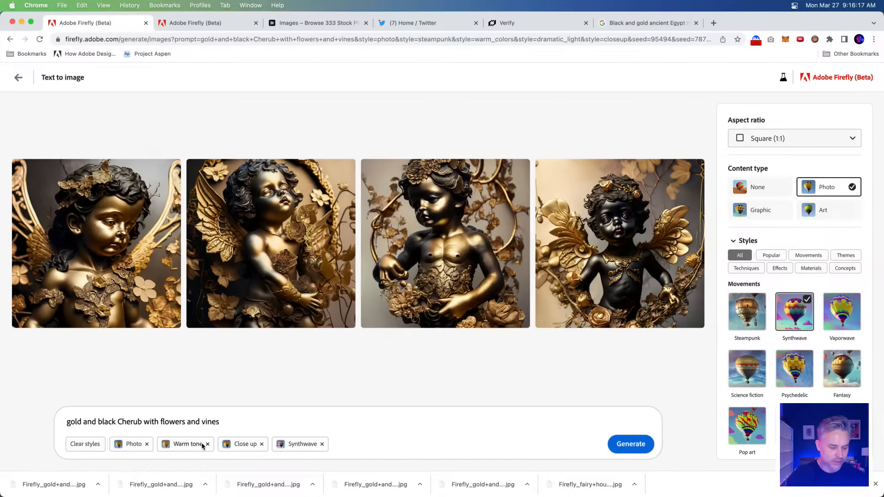
{"action": "left_click", "coordinate": [208, 444]}
{"action": "left_click", "coordinate": [618, 439]}
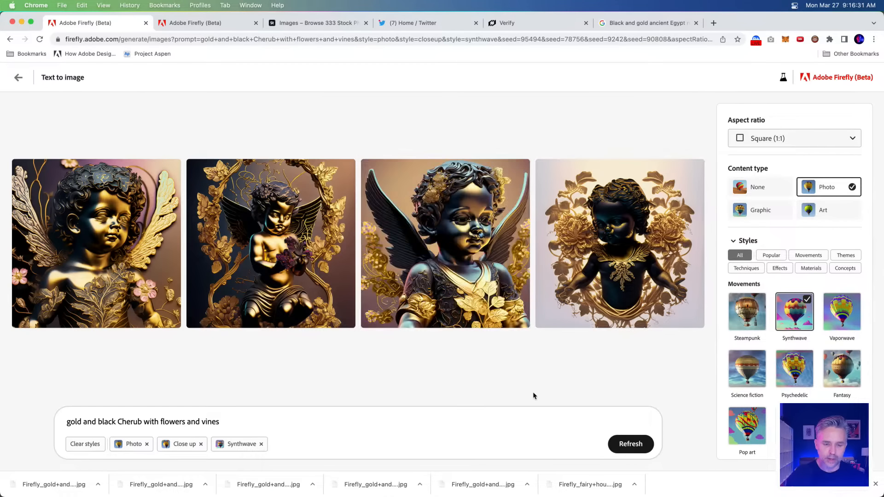
{"action": "mouse_move", "coordinate": [656, 249]}
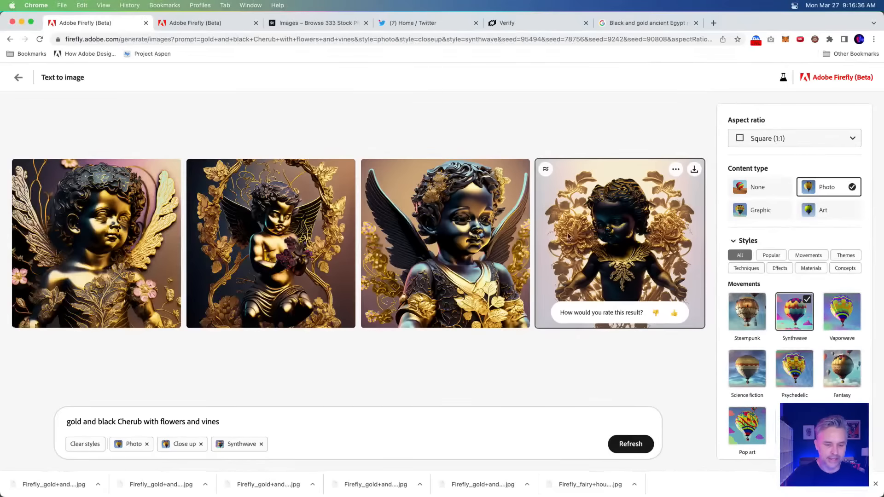
Enlarge the fourth cherub image and close it, and regenerate the images with the Cartoon style in place of Synthwave.
{"action": "left_click", "coordinate": [561, 182]}
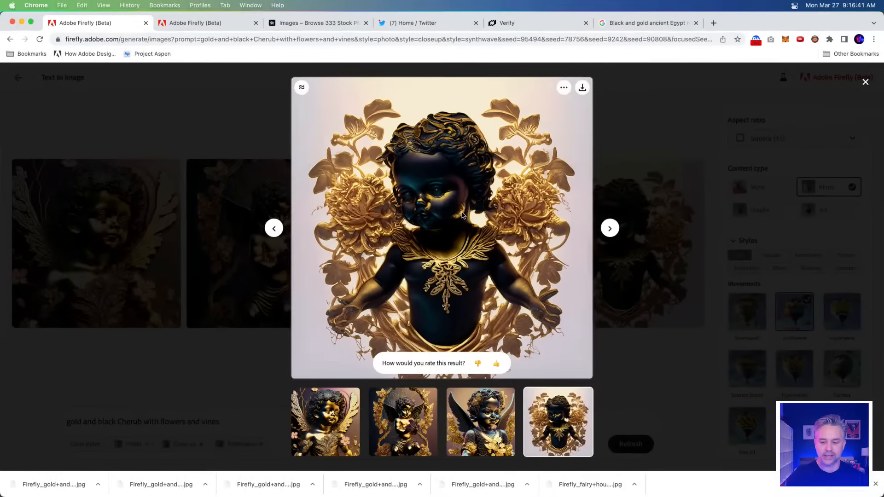
{"action": "left_click", "coordinate": [649, 353]}
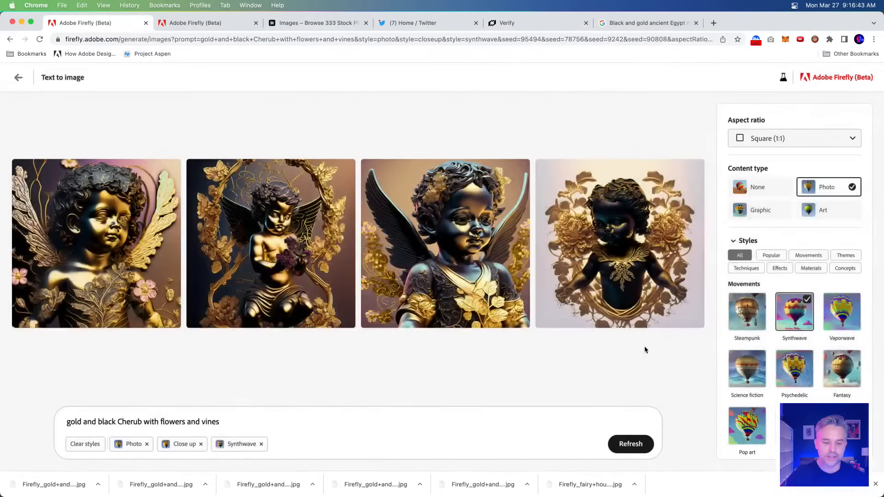
{"action": "scroll", "coordinate": [751, 357], "scroll_direction": "down", "scroll_amount": 10}
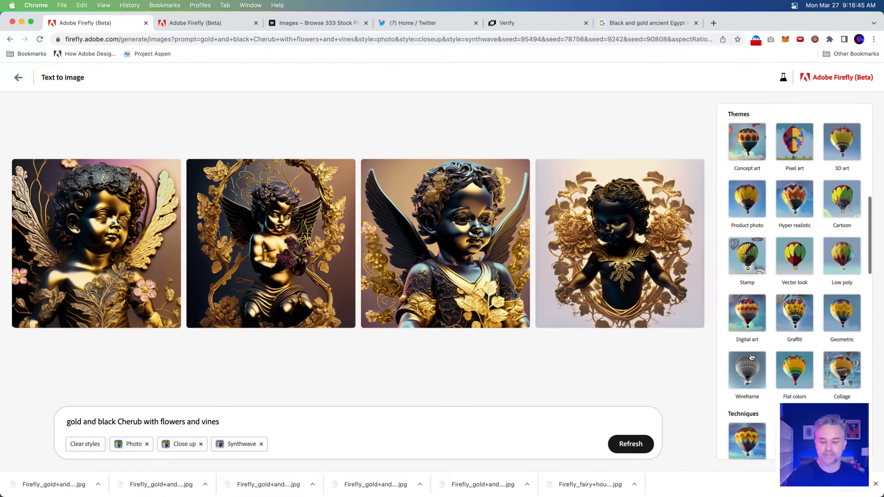
{"action": "scroll", "coordinate": [751, 357], "scroll_direction": "up", "scroll_amount": 3}
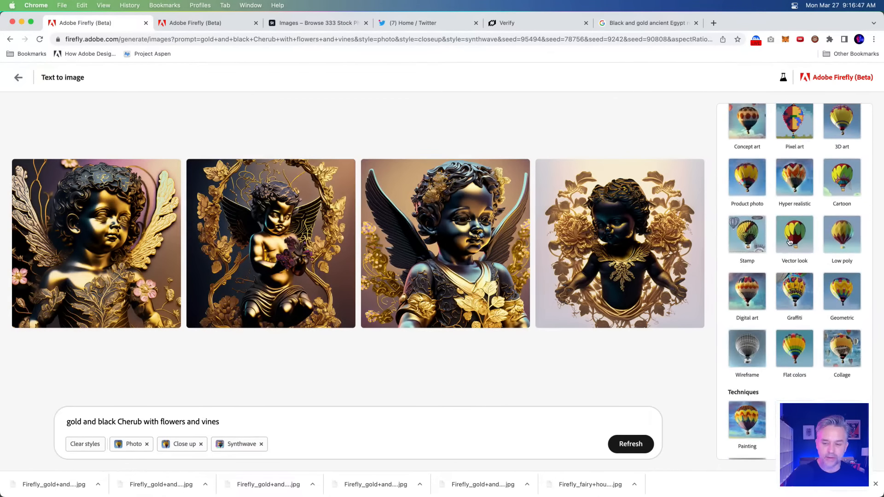
{"action": "left_click", "coordinate": [839, 178]}
{"action": "scroll", "coordinate": [849, 279], "scroll_direction": "up", "scroll_amount": 8}
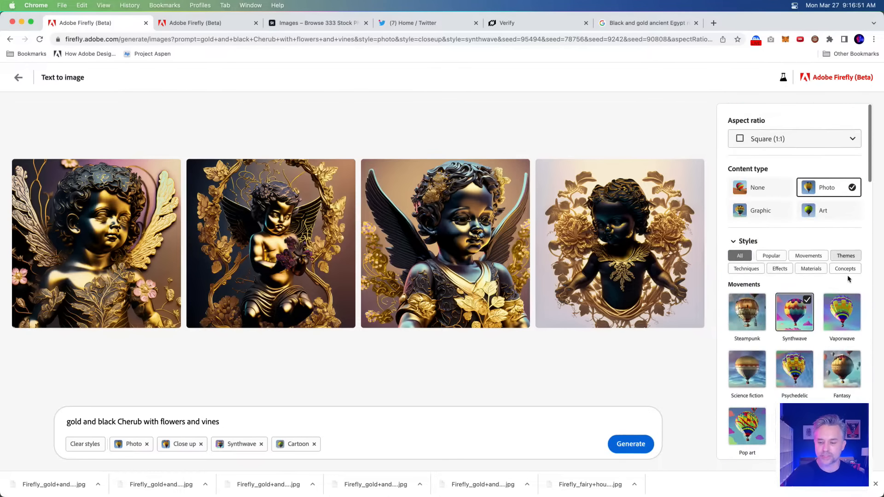
{"action": "left_click", "coordinate": [794, 311]}
{"action": "left_click", "coordinate": [629, 445]}
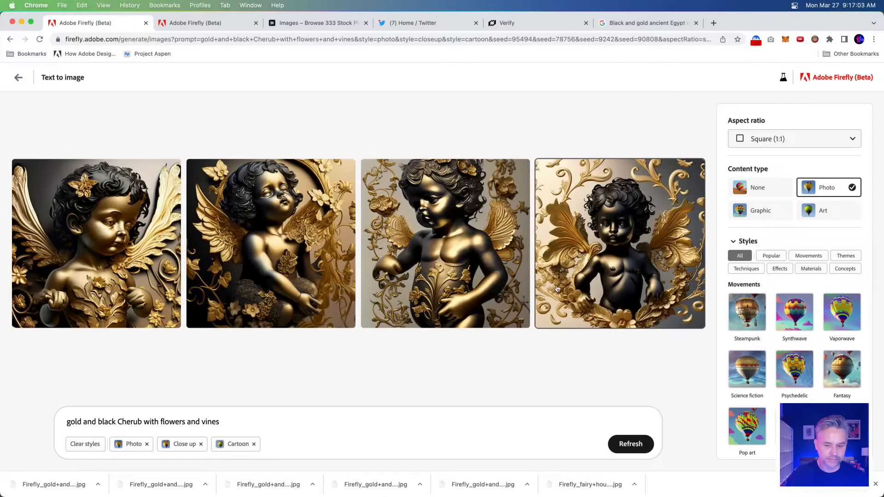
Look over the available styles, enlarge the first cherub image and close the preview.
{"action": "scroll", "coordinate": [807, 365], "scroll_direction": "down", "scroll_amount": 5}
{"action": "scroll", "coordinate": [807, 365], "scroll_direction": "down", "scroll_amount": 3}
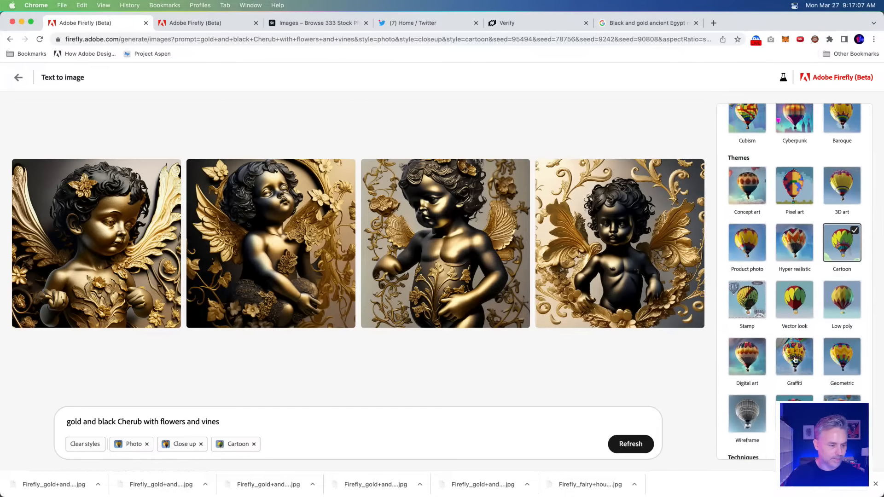
{"action": "left_click", "coordinate": [83, 226]}
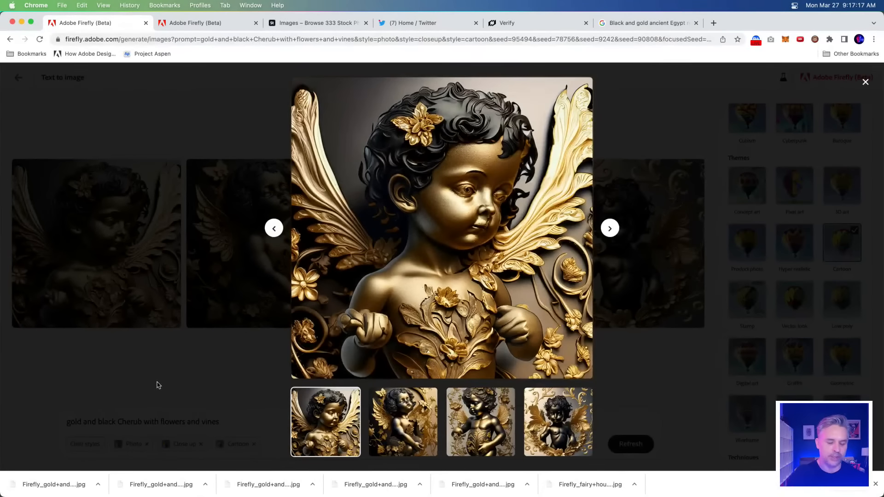
{"action": "left_click", "coordinate": [158, 385]}
Replace the Cartoon style with Steampunk.
{"action": "left_click", "coordinate": [845, 240]}
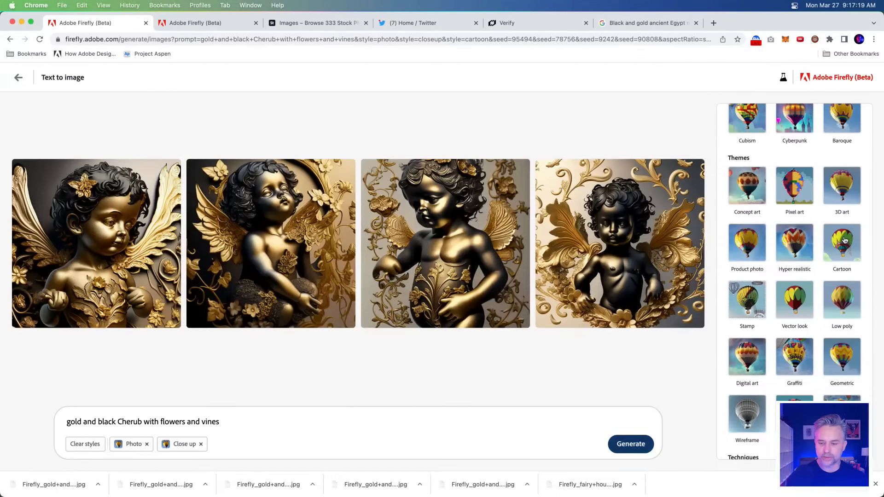
{"action": "scroll", "coordinate": [845, 240], "scroll_direction": "up", "scroll_amount": 8}
{"action": "left_click", "coordinate": [737, 325]}
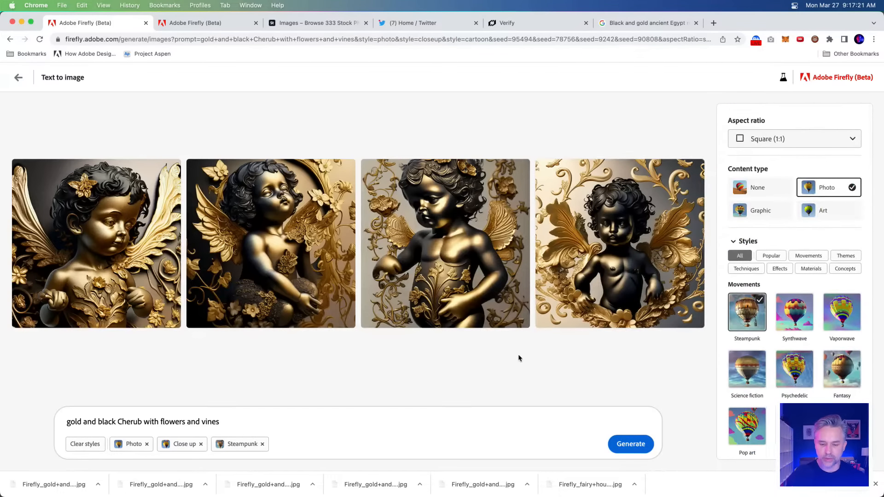
Append ", white background, no shadows" to the cherub prompt and generate new images.
{"action": "left_click", "coordinate": [259, 424]}
{"action": "type", "text": ", white ba"}
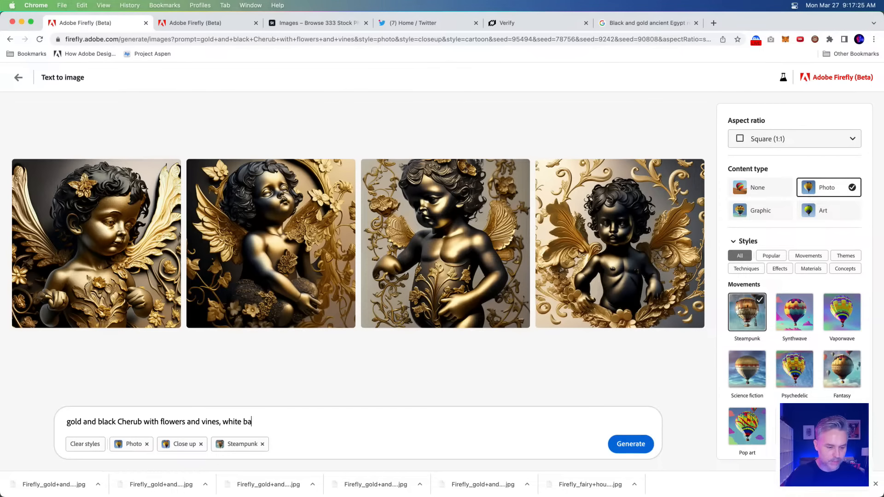
{"action": "type", "text": "ckground, "}
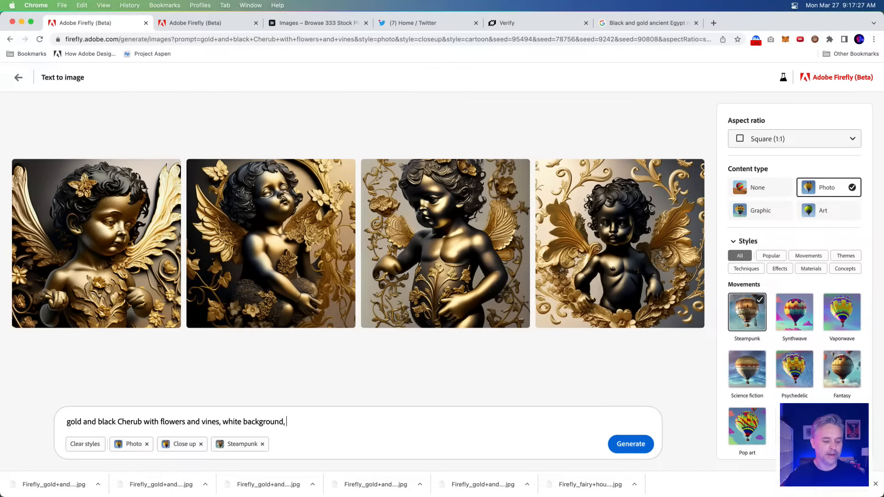
{"action": "type", "text": "no shadows"}
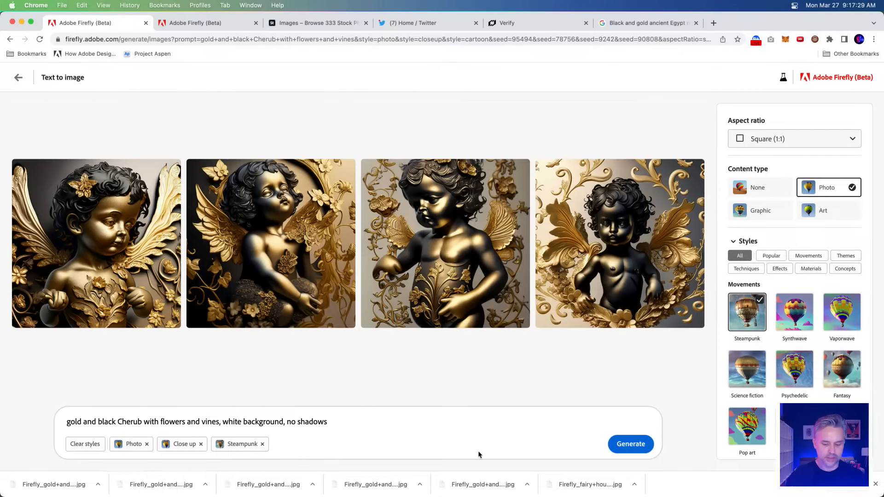
{"action": "left_click", "coordinate": [626, 444]}
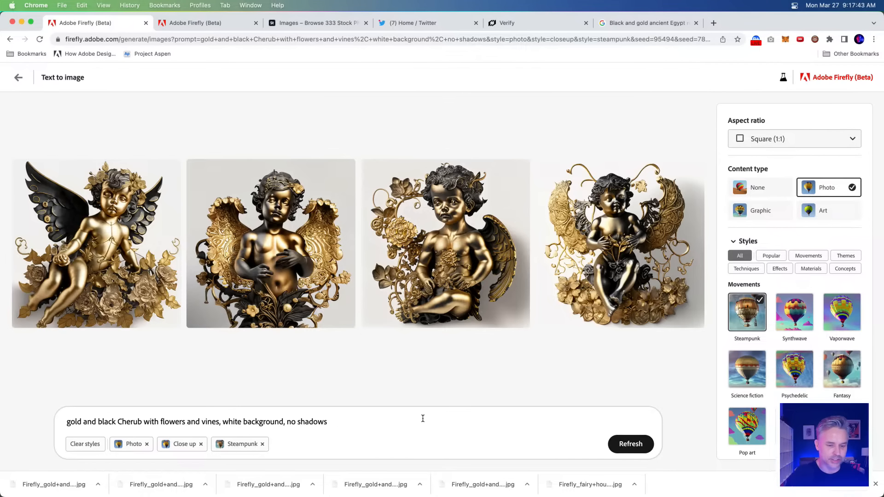
Download the third white-background cherub image, check the Downloads folder in Finder and return to the browser.
{"action": "left_click", "coordinate": [518, 173]}
{"action": "left_click", "coordinate": [525, 368]}
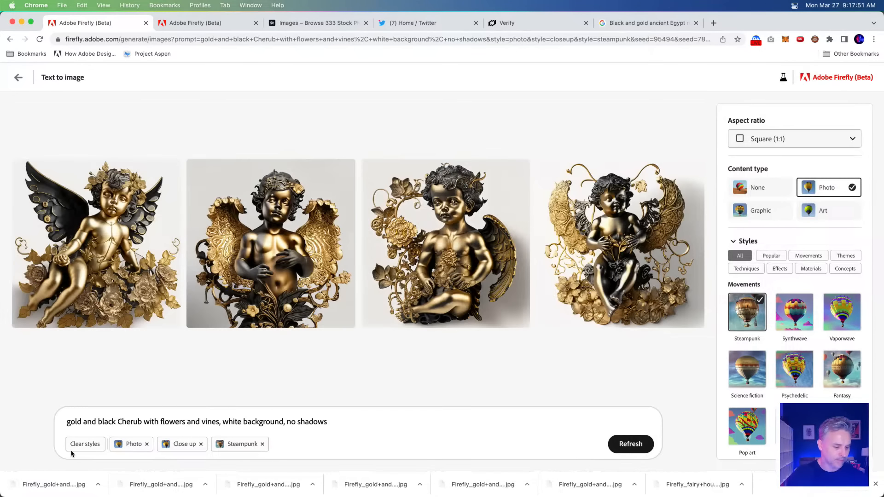
{"action": "mouse_move", "coordinate": [64, 496]}
{"action": "left_click", "coordinate": [34, 486]}
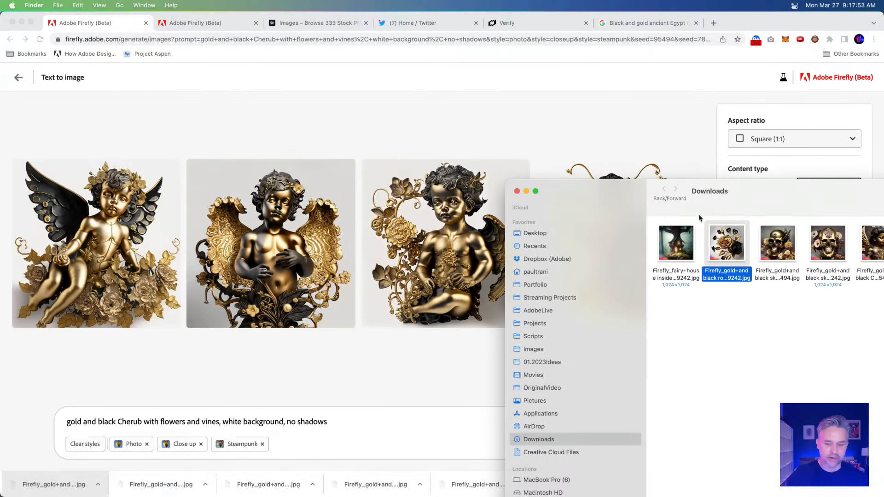
{"action": "left_click_drag", "start_coordinate": [584, 191], "coordinate": [316, 130]}
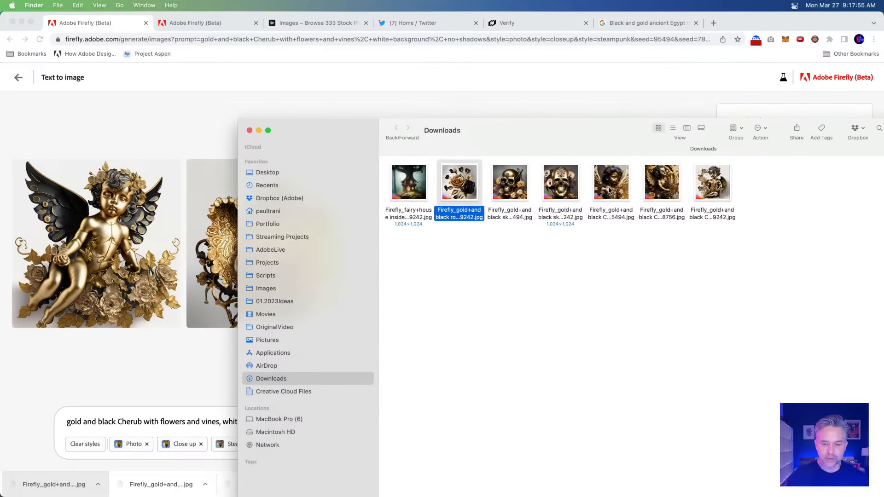
{"action": "left_click", "coordinate": [52, 384]}
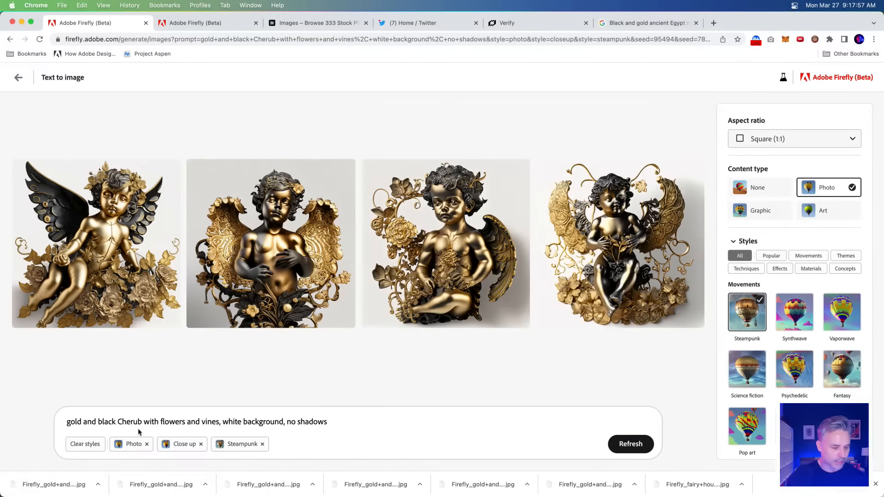
Replace "Cherub" with "skull" in the prompt and generate the images.
{"action": "double_click", "coordinate": [135, 422]}
{"action": "type", "text": "skull"}
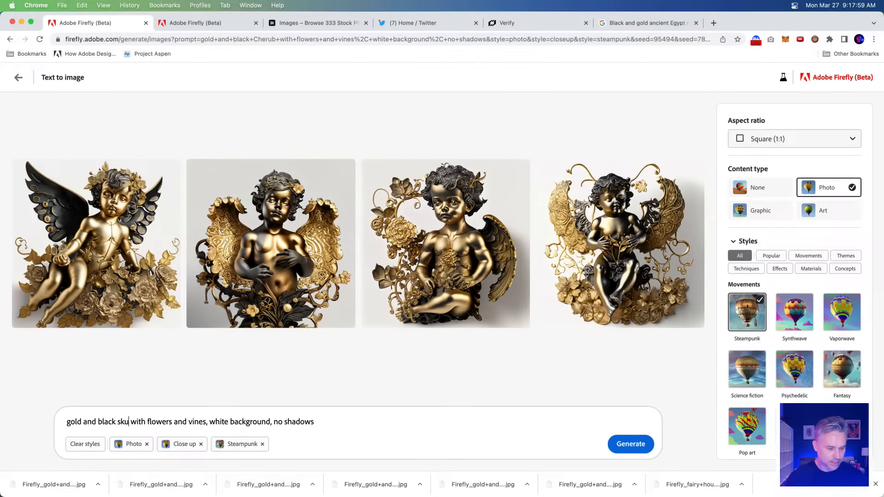
{"action": "left_click", "coordinate": [631, 443]}
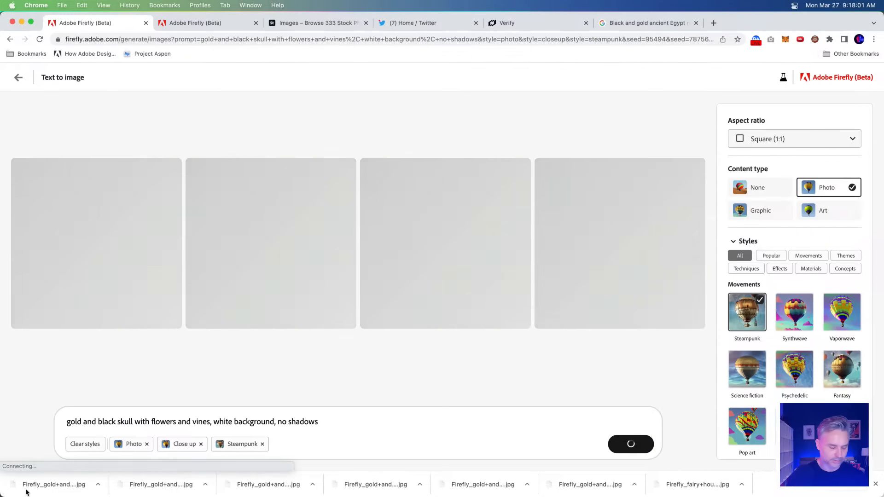
Place the newly downloaded white-background cherub file from the Downloads folder into GoldGoddess.psd in Photoshop, resizing the Photoshop window as needed.
{"action": "left_click", "coordinate": [29, 484]}
{"action": "left_click", "coordinate": [701, 198]}
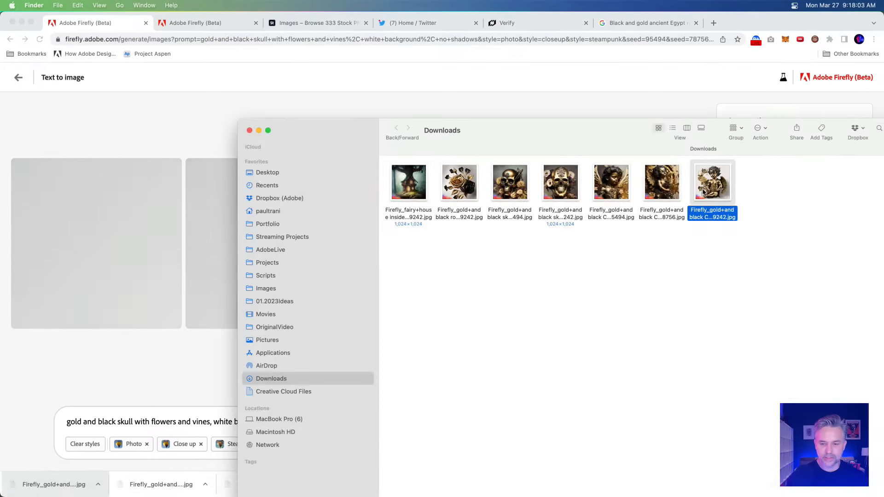
{"action": "mouse_move", "coordinate": [368, 493]}
{"action": "left_click", "coordinate": [148, 485]}
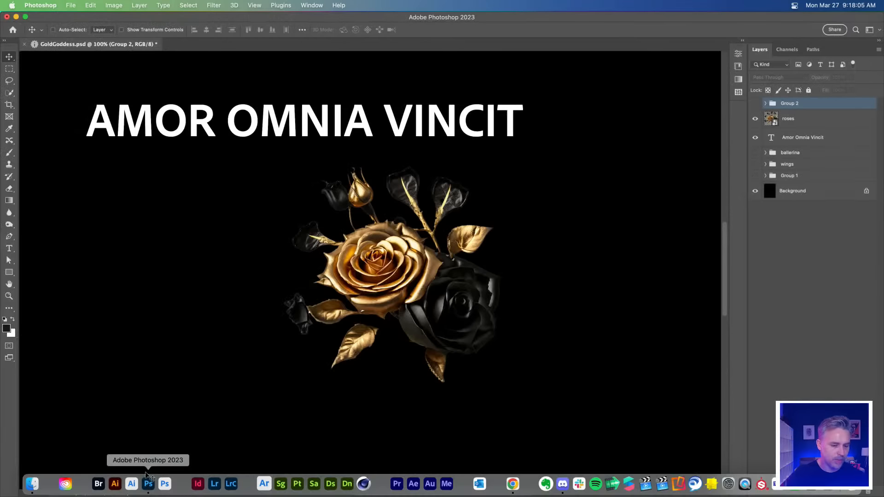
{"action": "left_click_drag", "start_coordinate": [865, 214], "coordinate": [692, 220]}
{"action": "left_click", "coordinate": [712, 184]}
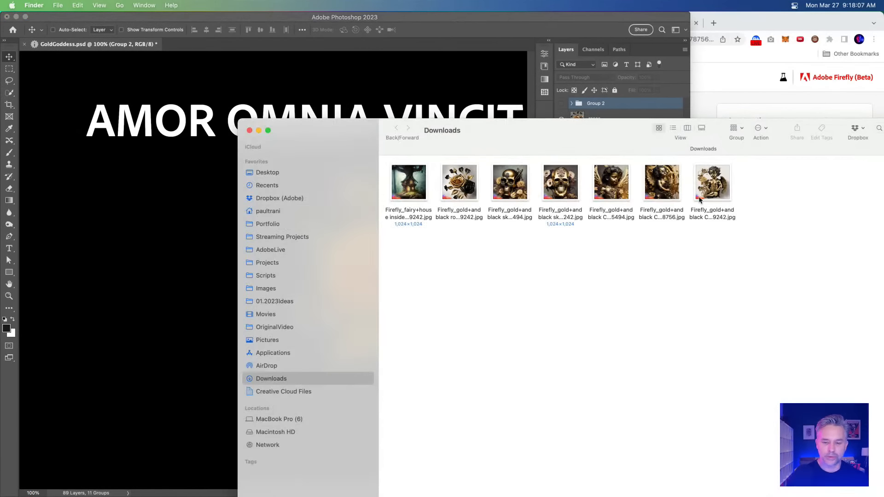
{"action": "left_click_drag", "start_coordinate": [713, 184], "coordinate": [145, 237]}
{"action": "key", "text": "Return"}
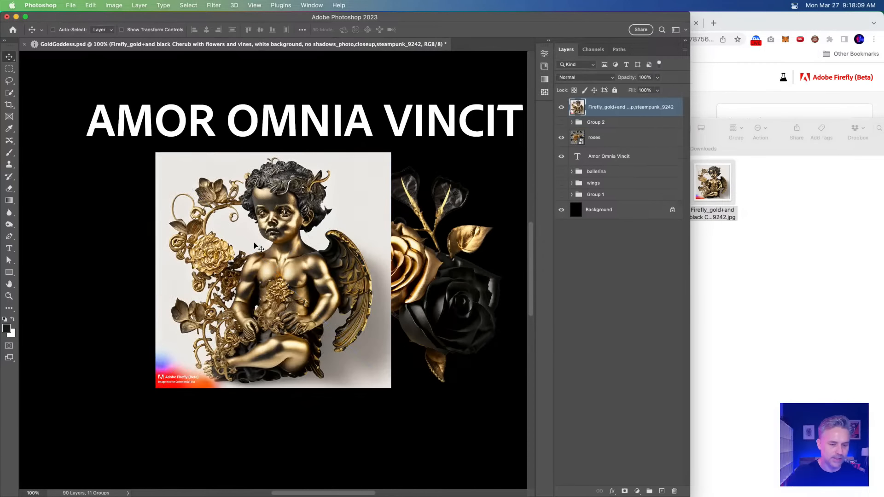
{"action": "double_click", "coordinate": [690, 14]}
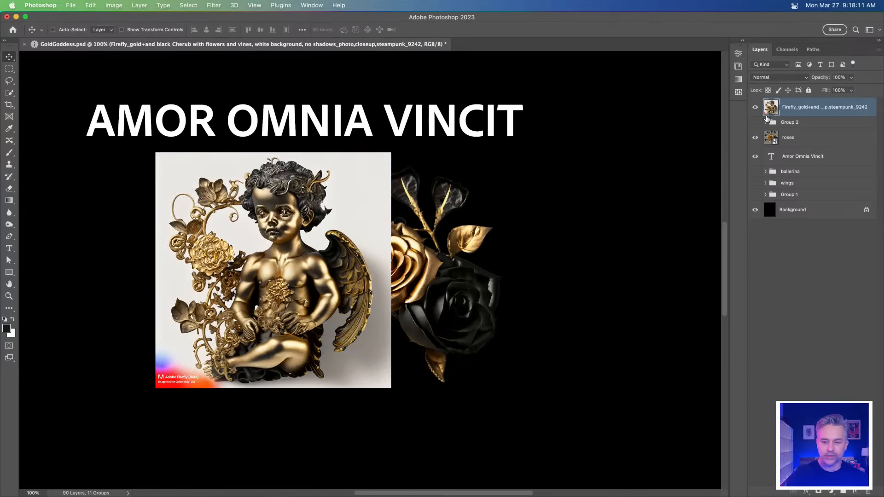
Hide all layers except the placed cherub and apply Remove Background to the cherub layer.
{"action": "left_click", "coordinate": [755, 211]}
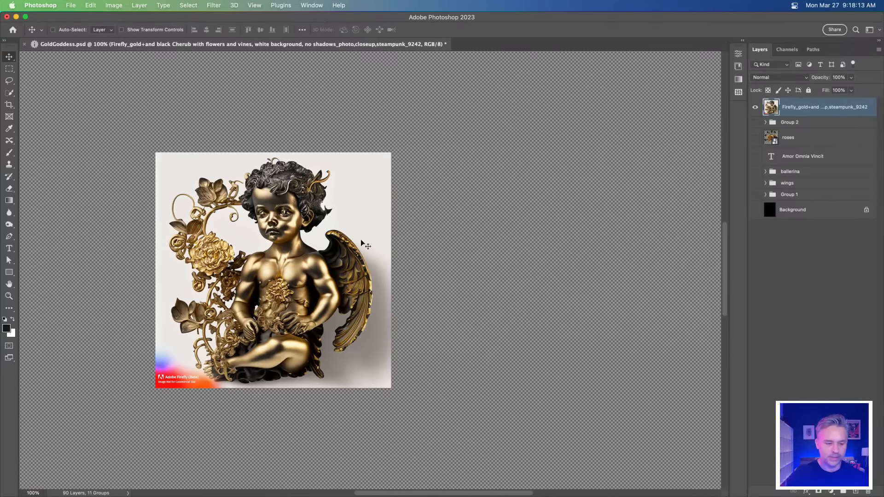
{"action": "key", "text": "super+equal"}
{"action": "left_click_drag", "start_coordinate": [200, 230], "coordinate": [405, 208]}
{"action": "left_click", "coordinate": [743, 42]}
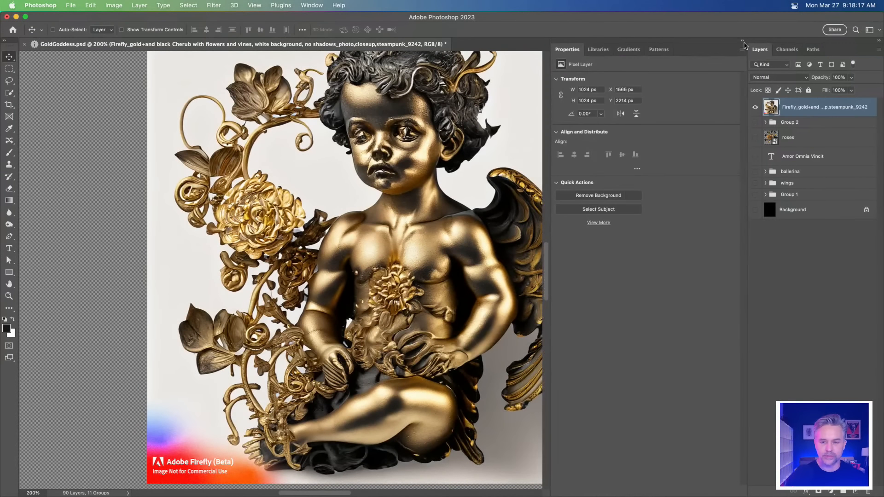
{"action": "left_click", "coordinate": [590, 197]}
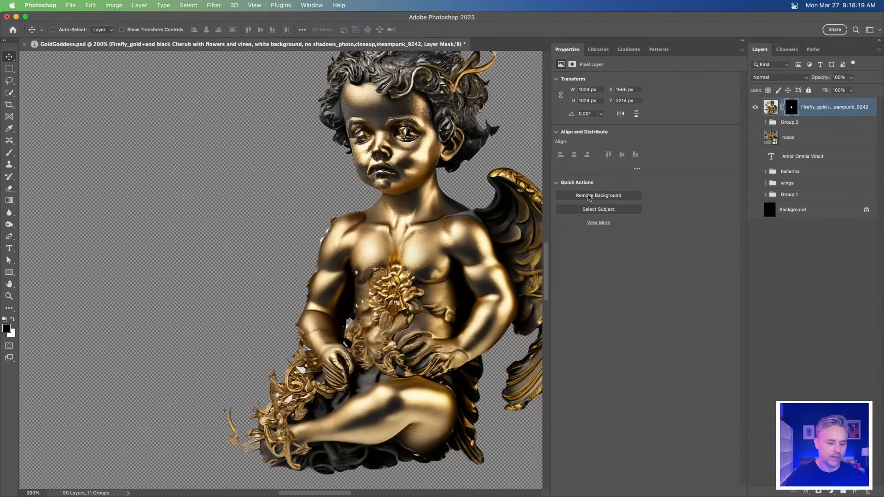
Target the cherub's layer mask and select a leftover white gap among the vines near the foot with the Quick Selection tool.
{"action": "left_click_drag", "start_coordinate": [289, 210], "coordinate": [263, 195]}
{"action": "key", "text": "super+plus"}
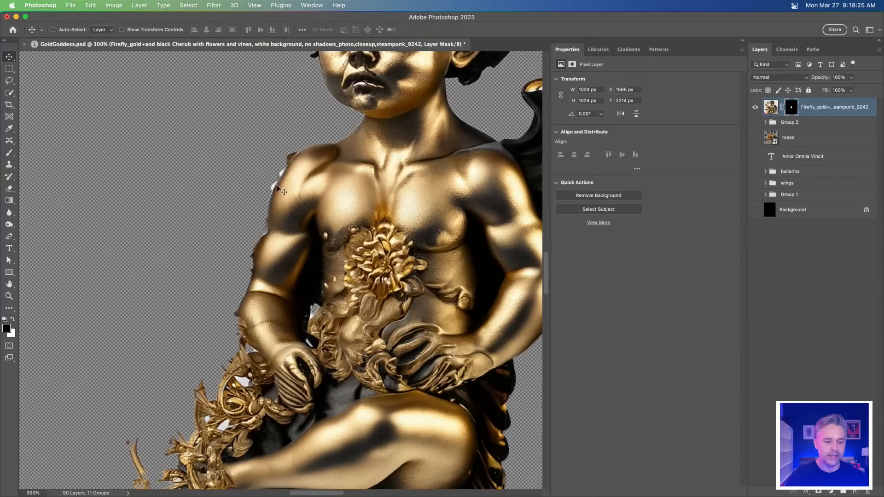
{"action": "left_click", "coordinate": [792, 107]}
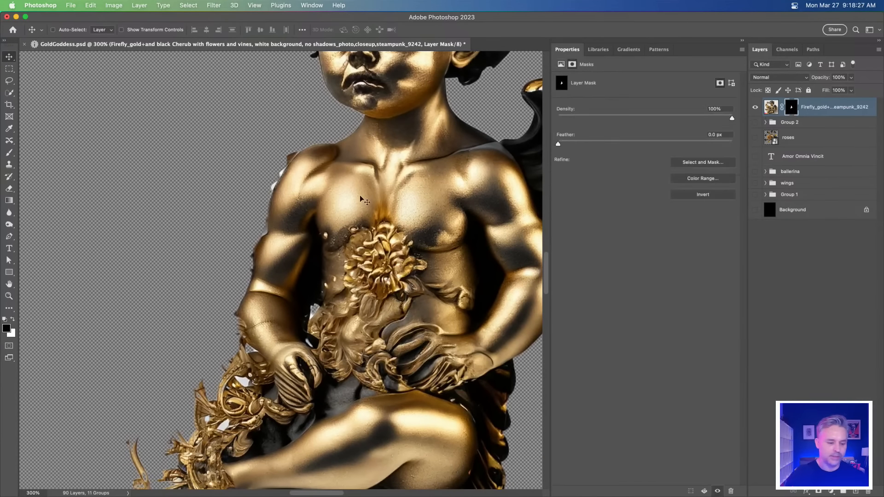
{"action": "scroll", "coordinate": [277, 196], "scroll_direction": "down", "scroll_amount": 5}
{"action": "scroll", "coordinate": [276, 196], "scroll_direction": "left", "scroll_amount": 2}
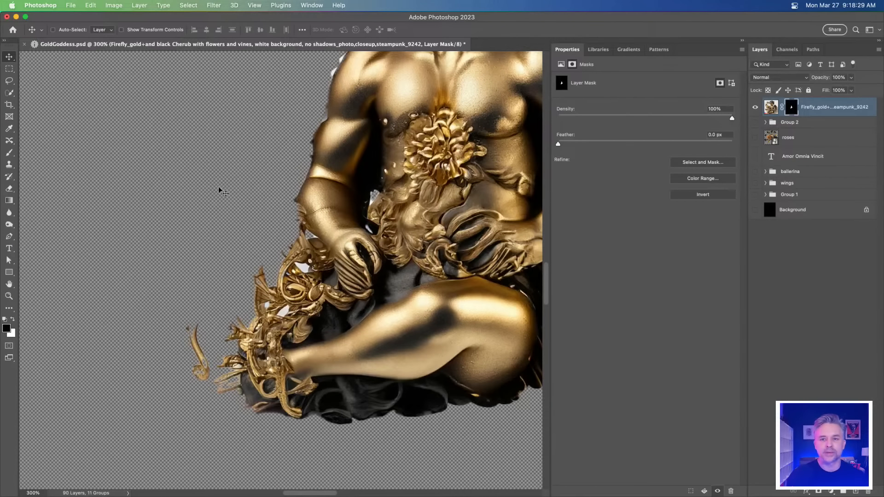
{"action": "key", "text": "super+equal"}
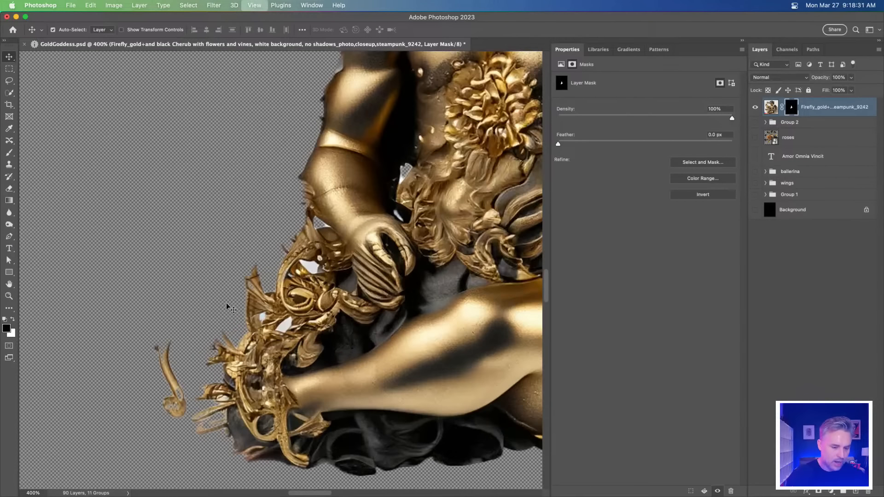
{"action": "left_click", "coordinate": [9, 93]}
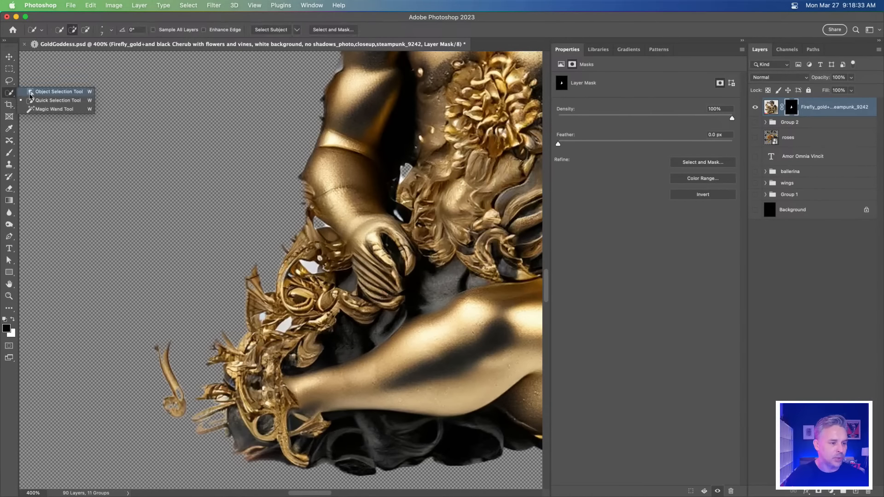
{"action": "left_click", "coordinate": [41, 100]}
{"action": "left_click_drag", "start_coordinate": [283, 325], "coordinate": [286, 288]}
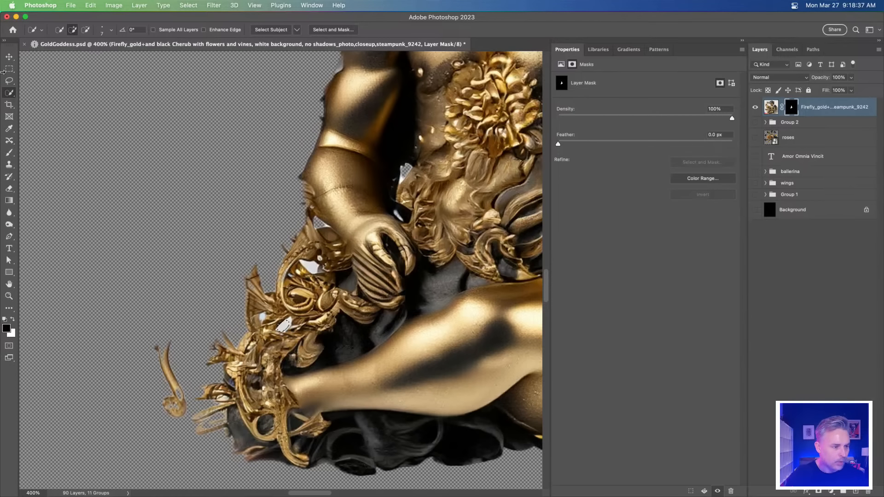
Mask out the leftover white gaps among the vines by selecting them with the Magic Wand set to Contiguous, and clear the selection.
{"action": "right_click", "coordinate": [9, 93]}
{"action": "left_click", "coordinate": [46, 114]}
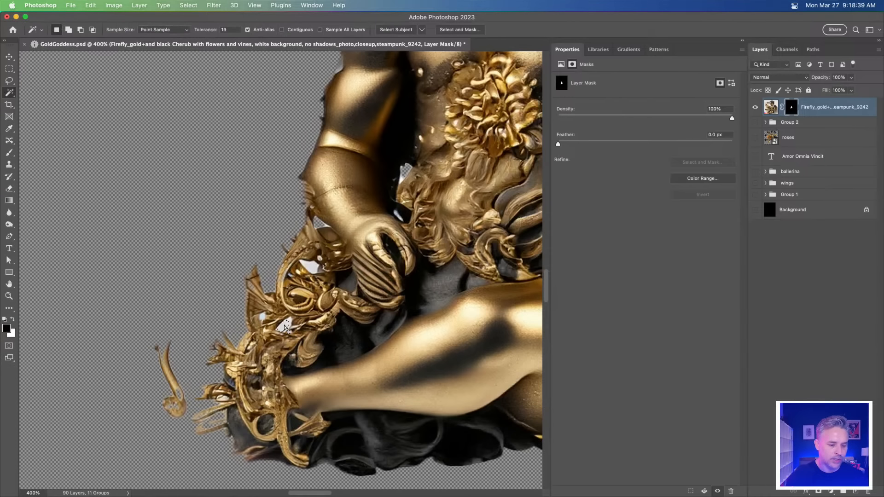
{"action": "left_click", "coordinate": [286, 328]}
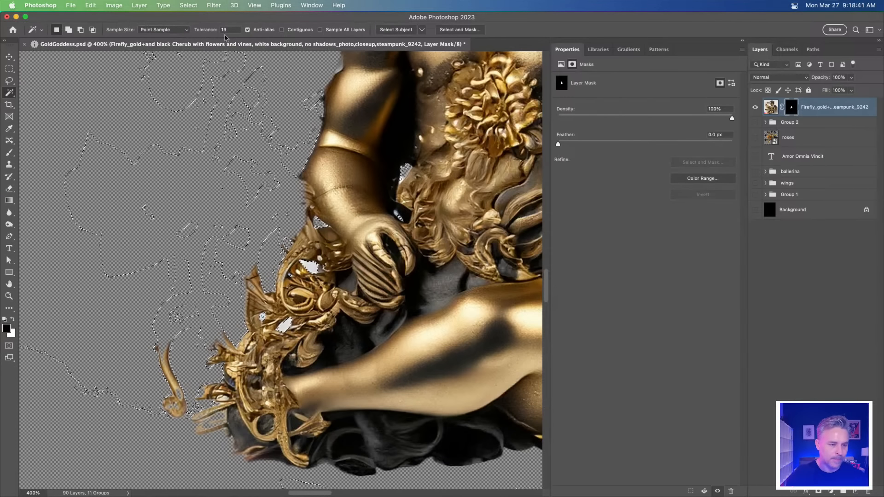
{"action": "left_click", "coordinate": [281, 29]}
{"action": "left_click", "coordinate": [280, 328]}
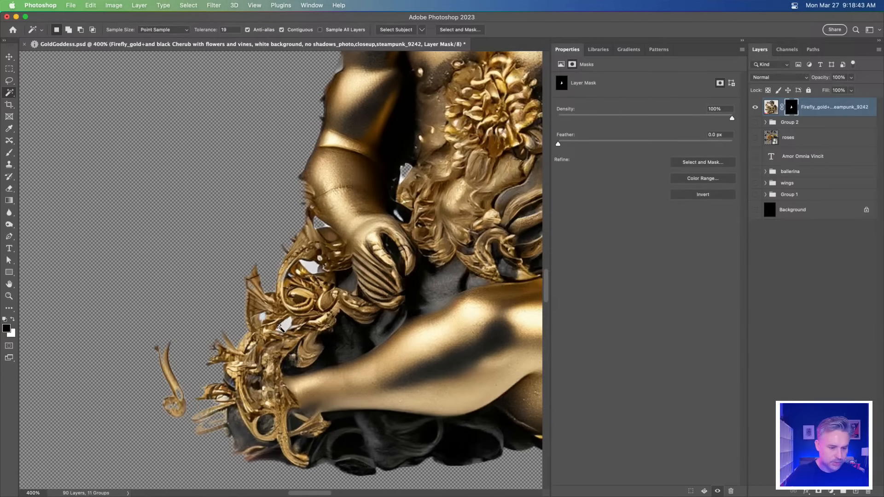
{"action": "left_click", "coordinate": [280, 328]}
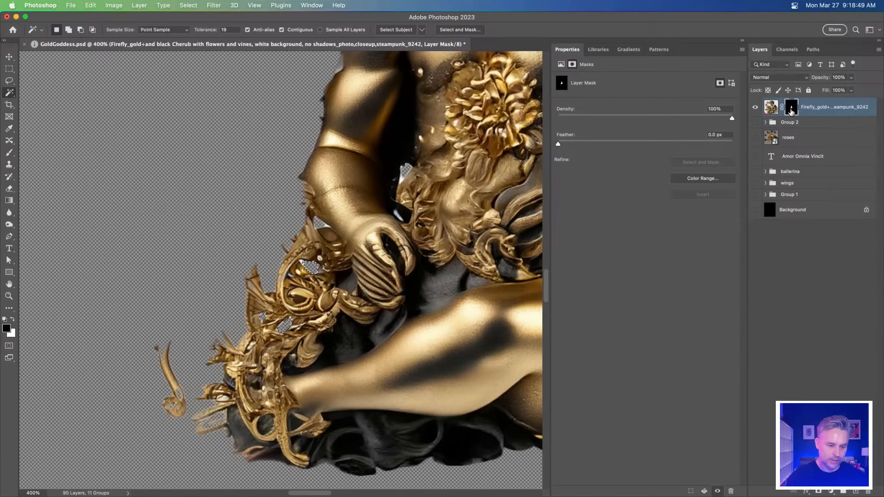
{"action": "key", "text": "super+d"}
Set up a Hard Round brush at 25 px for retouching the cherub's mask around the shoulder and arm.
{"action": "left_click_drag", "start_coordinate": [348, 197], "coordinate": [189, 401]}
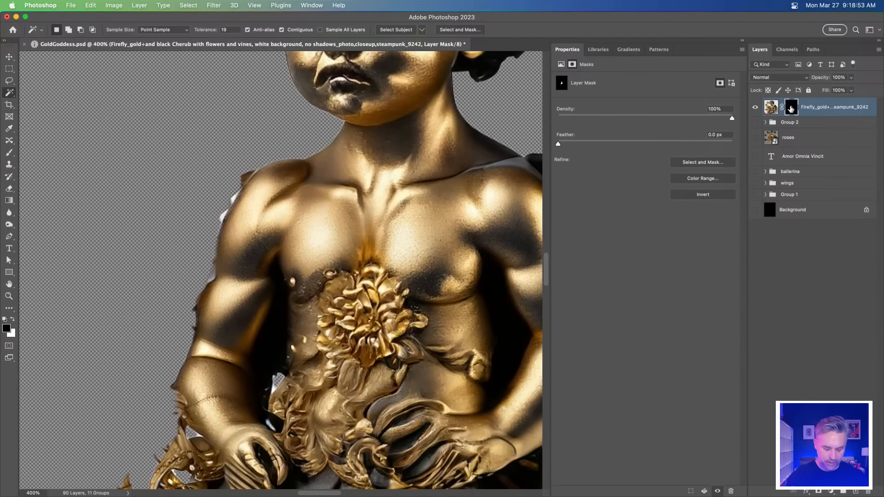
{"action": "key", "text": "b"}
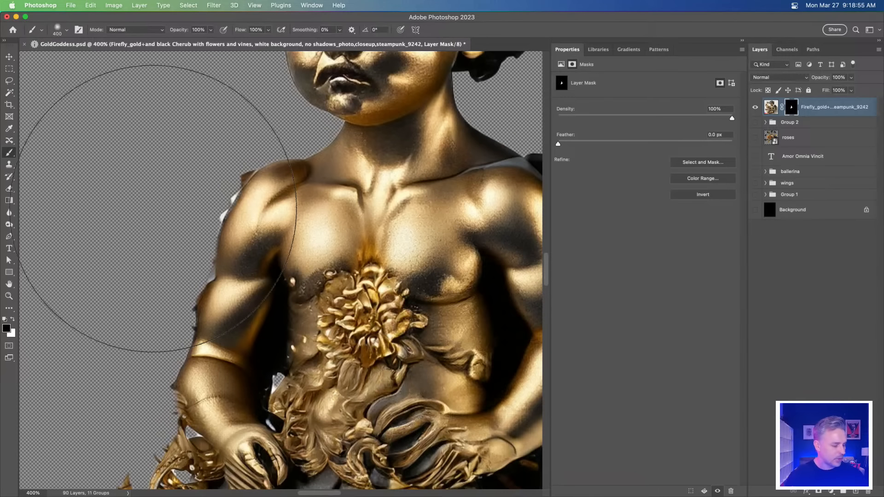
{"action": "key", "text": "bracketleft"}
{"action": "key", "text": "bracketleft"}
{"action": "key", "text": "bracketleft"}
{"action": "key", "text": "bracketleft"}
{"action": "key", "text": "bracketleft"}
{"action": "key", "text": "bracketleft"}
{"action": "key", "text": "bracketleft"}
{"action": "key", "text": "bracketleft"}
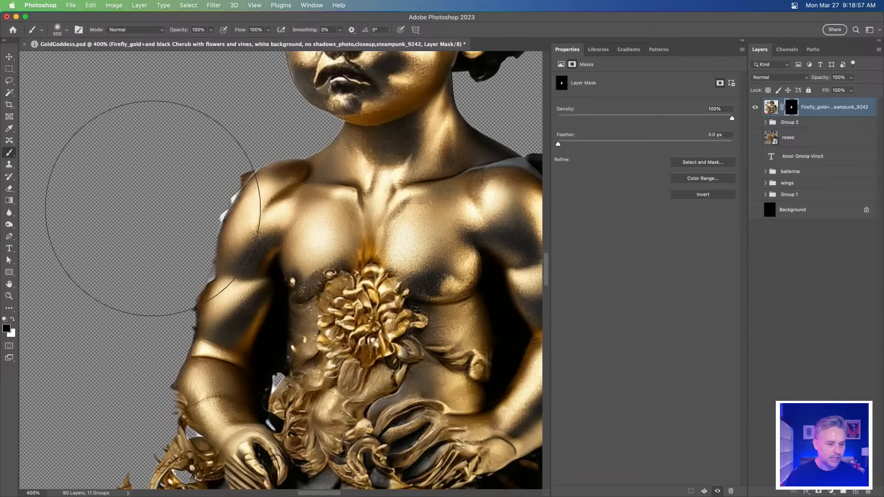
{"action": "key", "text": "bracketleft"}
{"action": "key", "text": "bracketleft"}
{"action": "key", "text": "bracketleft"}
{"action": "key", "text": "bracketleft"}
{"action": "key", "text": "bracketleft"}
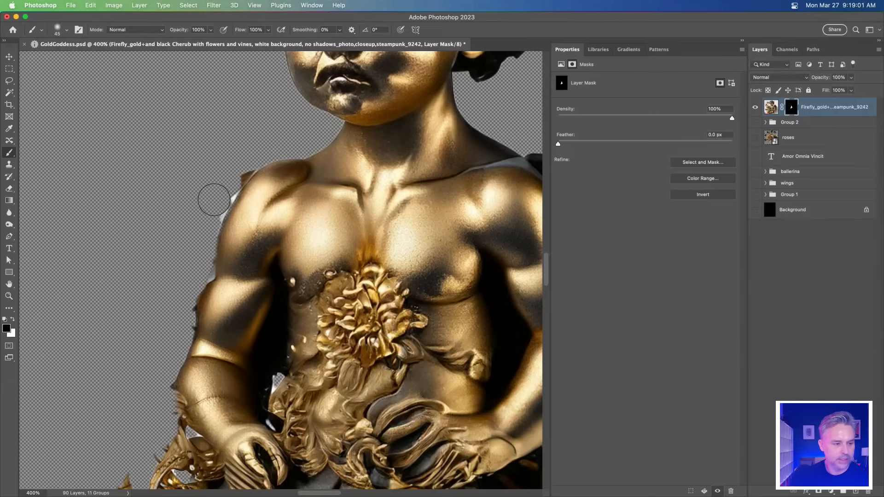
{"action": "left_click", "coordinate": [68, 31]}
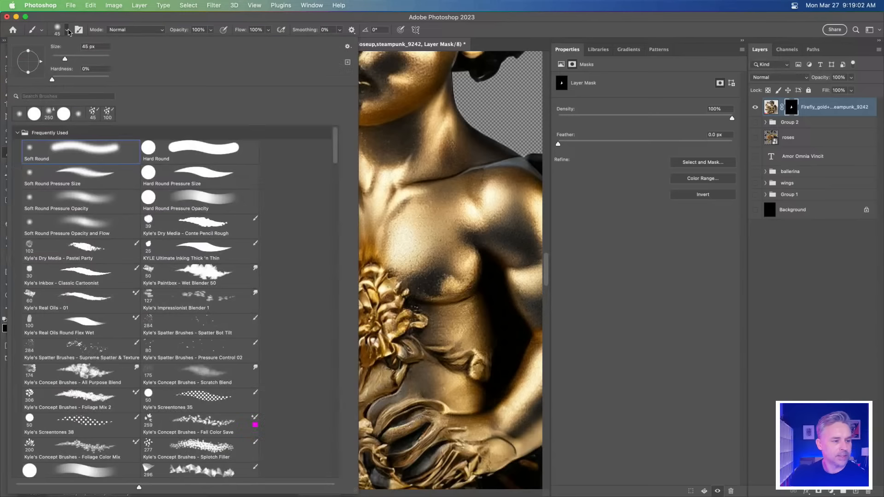
{"action": "double_click", "coordinate": [172, 158]}
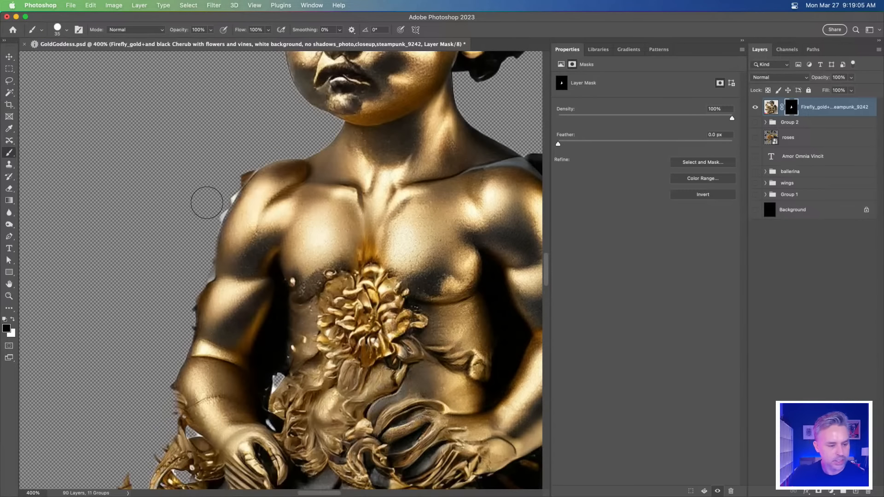
{"action": "key", "text": "bracketleft"}
{"action": "key", "text": "bracketleft"}
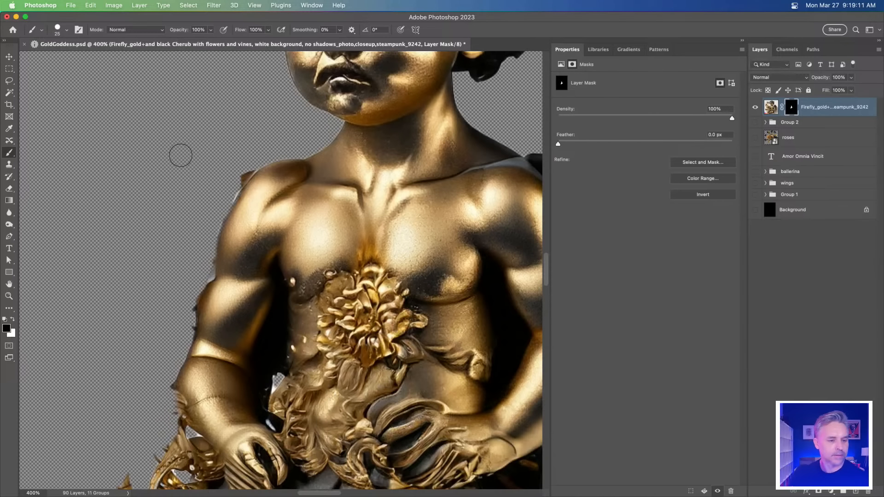
Paint black on the cherub's mask along the outer shoulder and arm edge with a 15 px brush to remove the white fringe.
{"action": "left_click_drag", "start_coordinate": [252, 180], "coordinate": [300, 242]}
{"action": "key", "text": "super+z"}
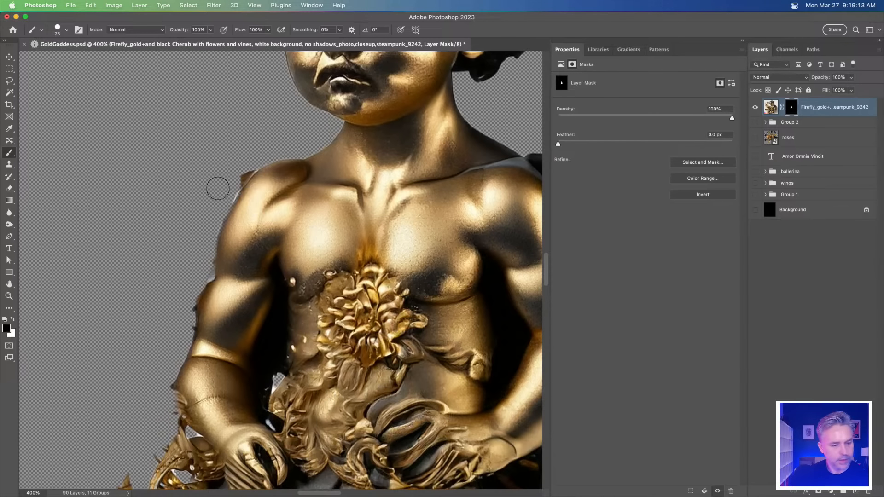
{"action": "key", "text": "bracketleft"}
{"action": "key", "text": "bracketleft"}
{"action": "mouse_move", "coordinate": [226, 190]}
{"action": "left_mouse_down"}
{"action": "mouse_move", "coordinate": [251, 161]}
{"action": "mouse_move", "coordinate": [216, 217]}
{"action": "mouse_move", "coordinate": [208, 275]}
{"action": "mouse_move", "coordinate": [169, 366]}
{"action": "mouse_move", "coordinate": [170, 417]}
{"action": "left_mouse_up"}
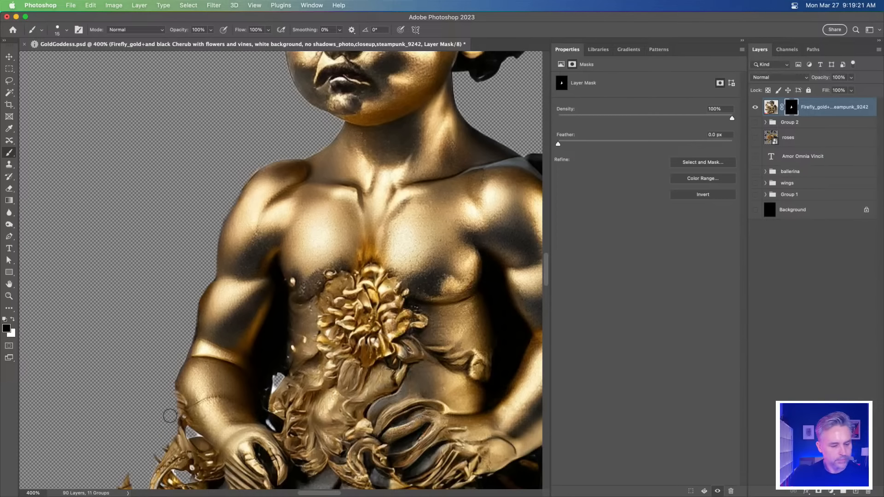
Show the Background and roses layers and move the cherub sideways until it sits clear of the roses.
{"action": "key", "text": "super+0"}
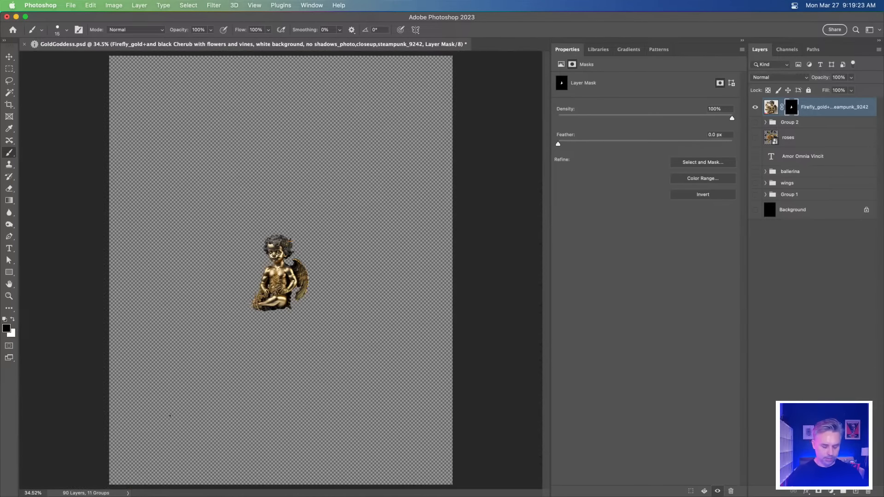
{"action": "key", "text": "super+minus"}
{"action": "key", "text": "super+plus"}
{"action": "key", "text": "super+plus"}
{"action": "key", "text": "super+plus"}
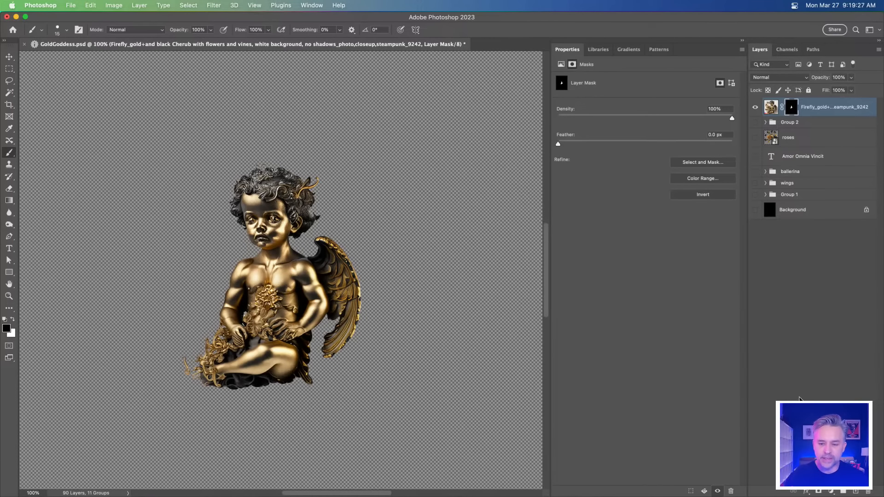
{"action": "left_click", "coordinate": [756, 210]}
{"action": "left_click", "coordinate": [755, 138]}
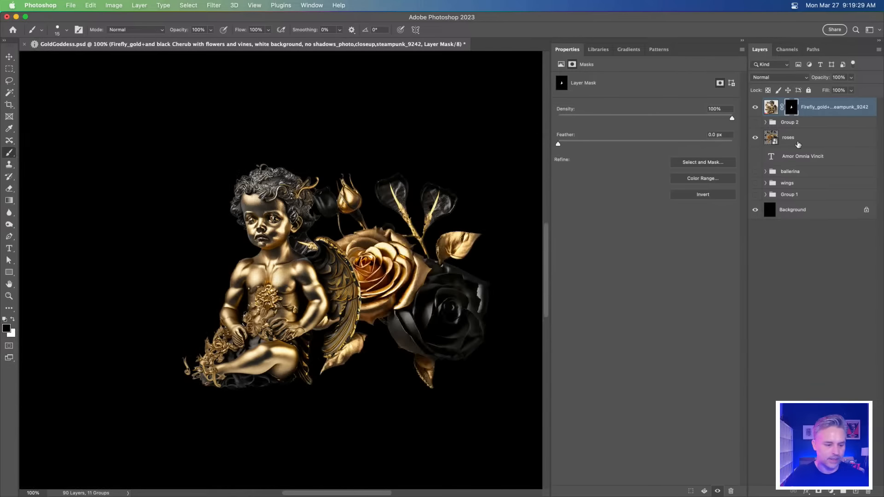
{"action": "left_click", "coordinate": [796, 146]}
{"action": "left_click", "coordinate": [9, 56]}
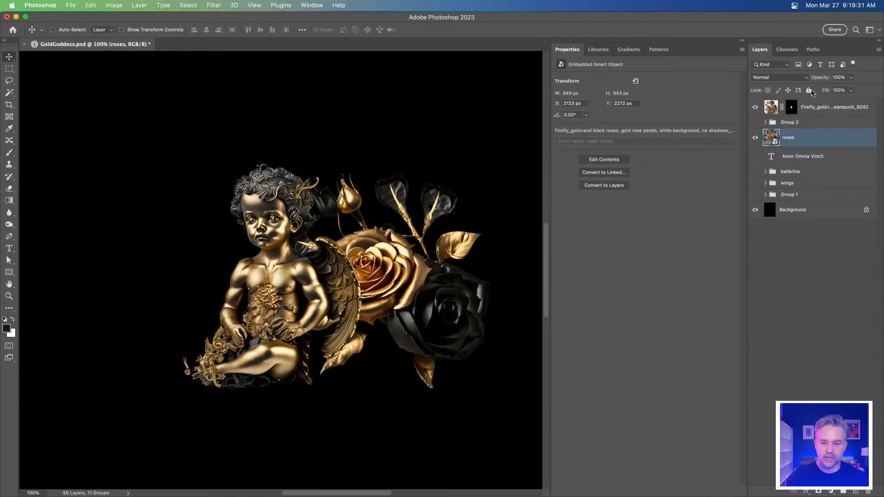
{"action": "left_click", "coordinate": [833, 110]}
{"action": "left_click_drag", "start_coordinate": [317, 243], "coordinate": [215, 234]}
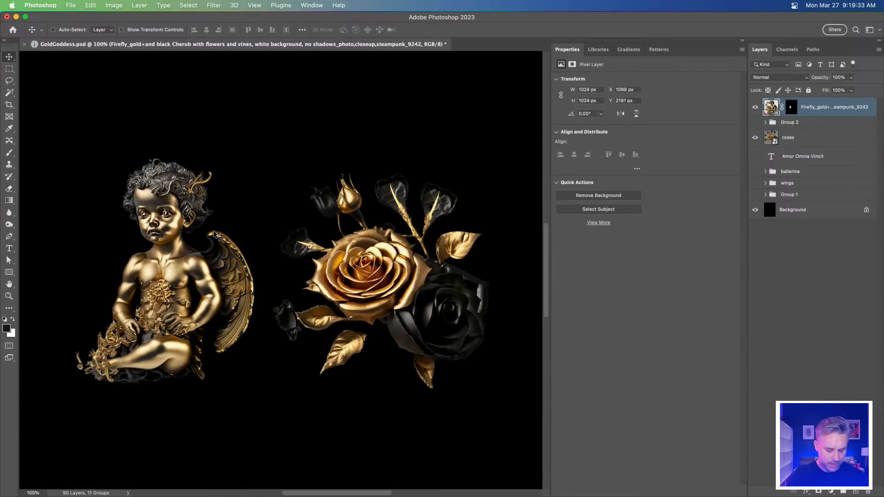
Convert the masked cherub layer to a smart object and rename it "cherub".
{"action": "double_click", "coordinate": [795, 108]}
{"action": "type", "text": "che"}
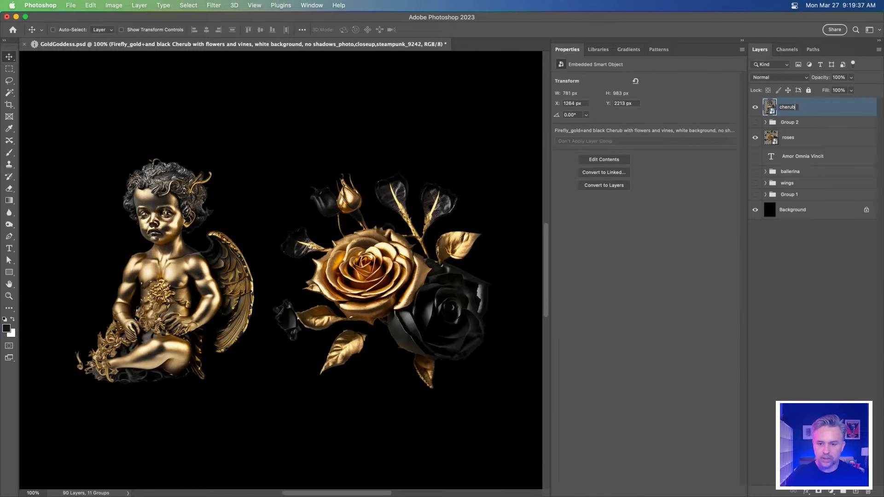
{"action": "type", "text": "rub"}
{"action": "key", "text": "Return"}
Hide the cherub and roses layers, and show and select the "Amor Omnia Vincit" text layer.
{"action": "left_click", "coordinate": [755, 107]}
{"action": "left_click", "coordinate": [755, 137]}
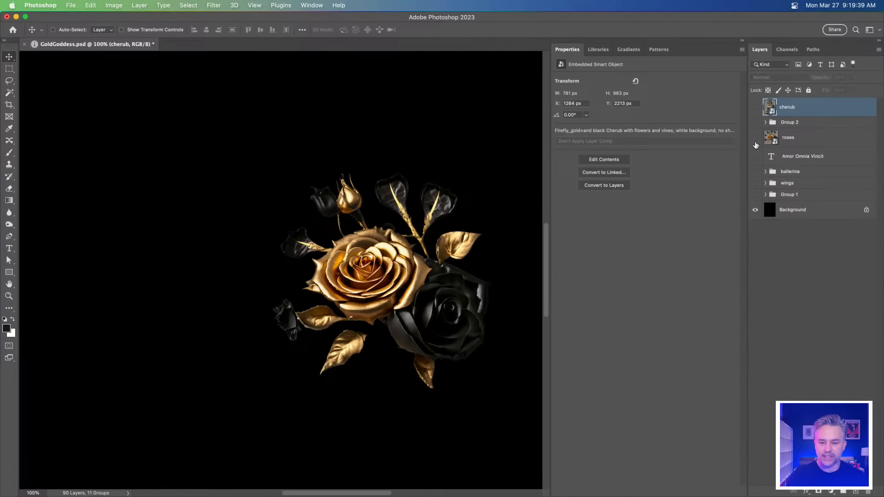
{"action": "left_click", "coordinate": [755, 156]}
{"action": "left_click", "coordinate": [807, 157]}
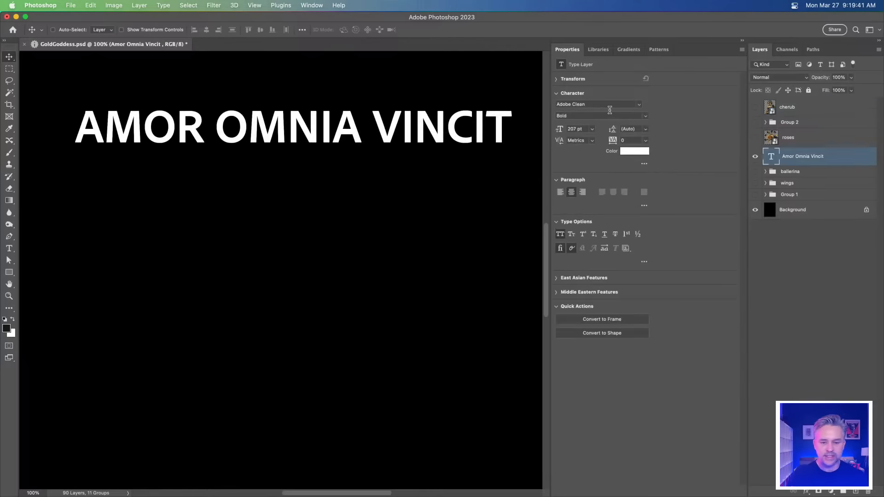
Change the font of the "Amor Omnia Vincit" text to Abril Text and collapse its properties.
{"action": "left_click", "coordinate": [638, 107]}
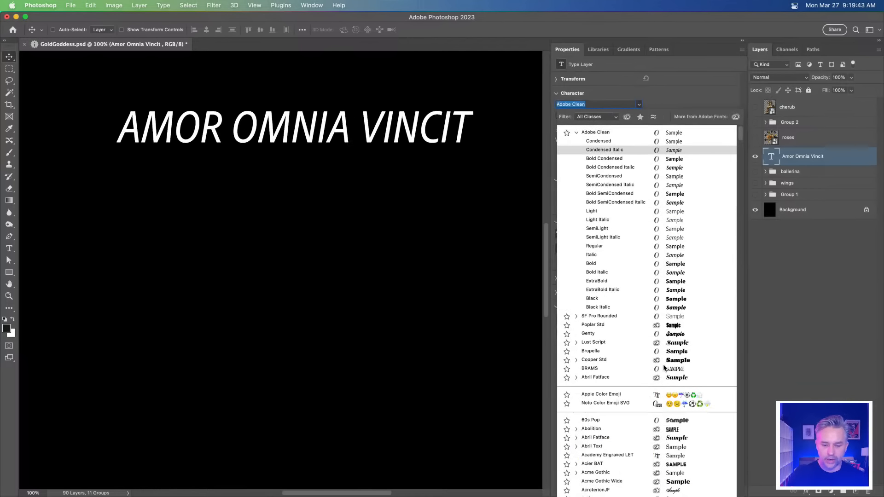
{"action": "left_click", "coordinate": [650, 446]}
{"action": "left_click", "coordinate": [740, 40]}
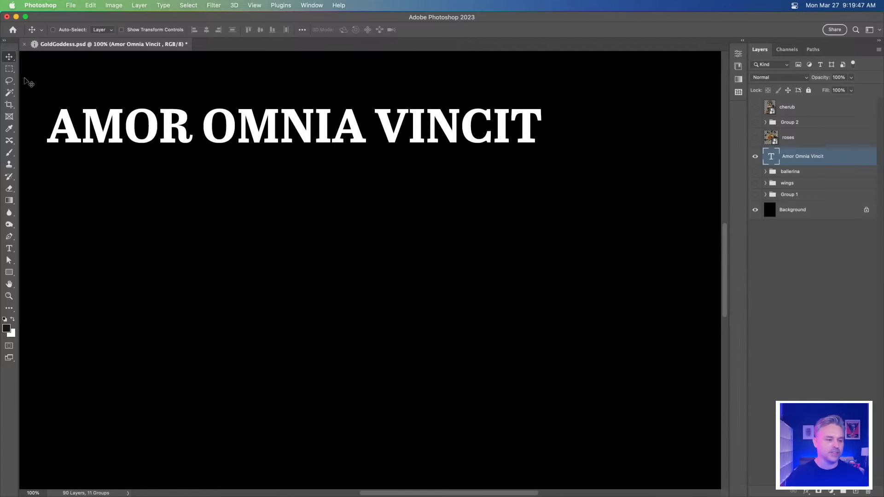
Break the text into three lines reading AMOR, OMNIA and VINCIT.
{"action": "left_click", "coordinate": [8, 248]}
{"action": "left_click", "coordinate": [206, 126]}
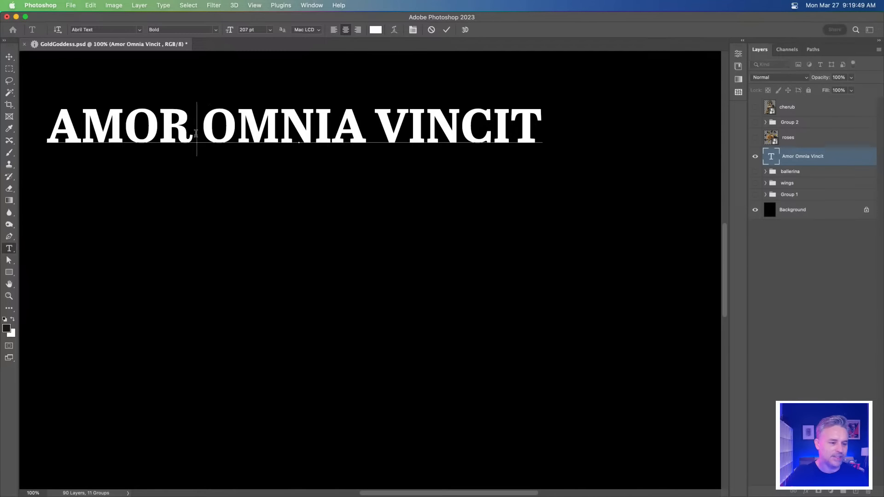
{"action": "key", "text": "Return"}
{"action": "left_click", "coordinate": [294, 176]}
{"action": "key", "text": "Return"}
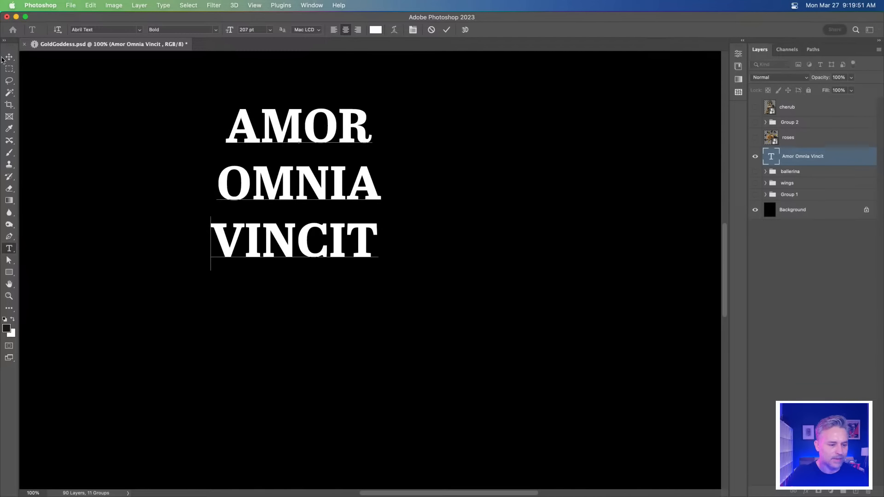
Scale the three-line text to about twice its size with Free Transform and center it in the visible canvas.
{"action": "left_click", "coordinate": [8, 56]}
{"action": "left_click_drag", "start_coordinate": [256, 191], "coordinate": [292, 251]}
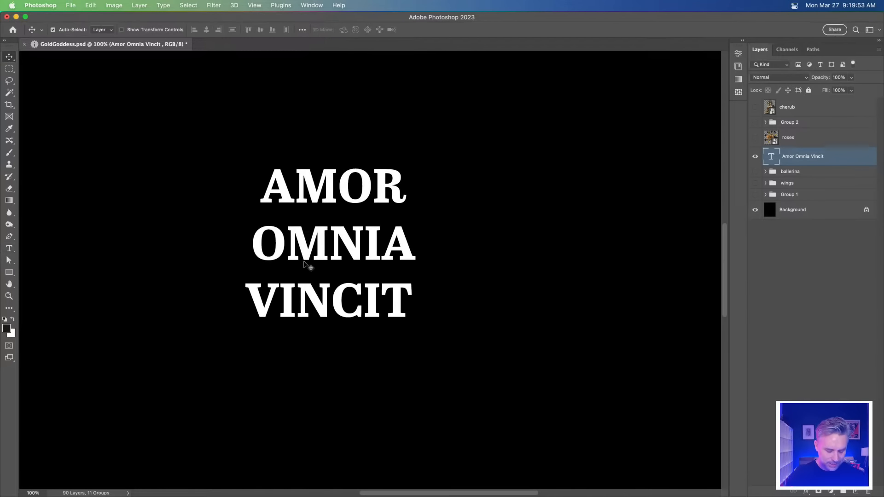
{"action": "key", "text": "super+t"}
{"action": "left_click_drag", "start_coordinate": [244, 163], "coordinate": [140, 94]}
{"action": "key", "text": "Return"}
{"action": "left_click_drag", "start_coordinate": [279, 214], "coordinate": [340, 243]}
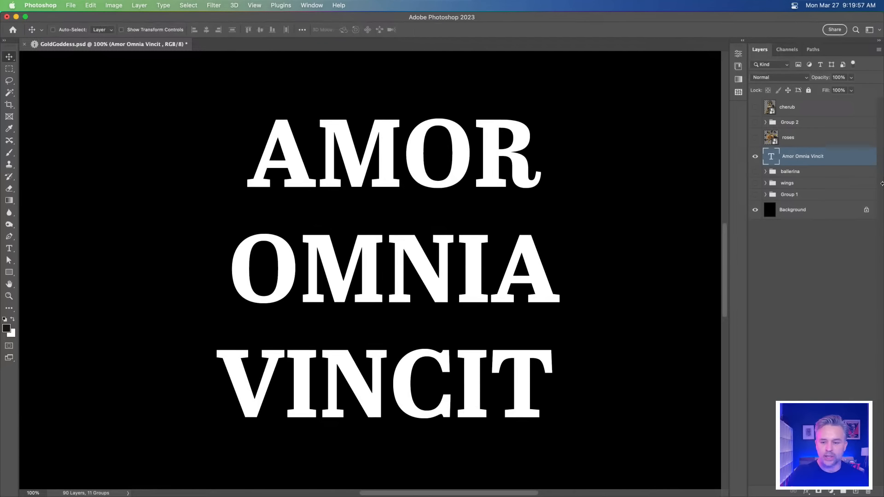
Add Bevel & Emboss, Satin and Color Overlay effects to the "Amor Omnia Vincit" text layer.
{"action": "double_click", "coordinate": [846, 160]}
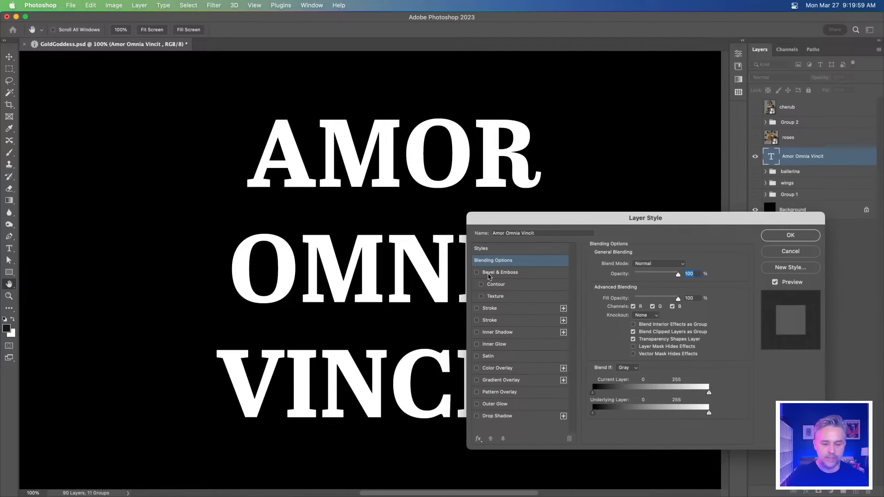
{"action": "left_click", "coordinate": [497, 274]}
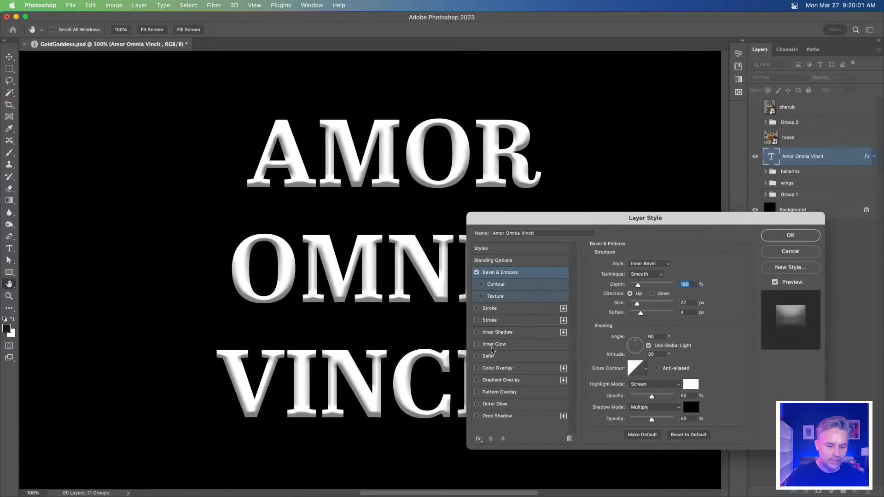
{"action": "left_click", "coordinate": [495, 357]}
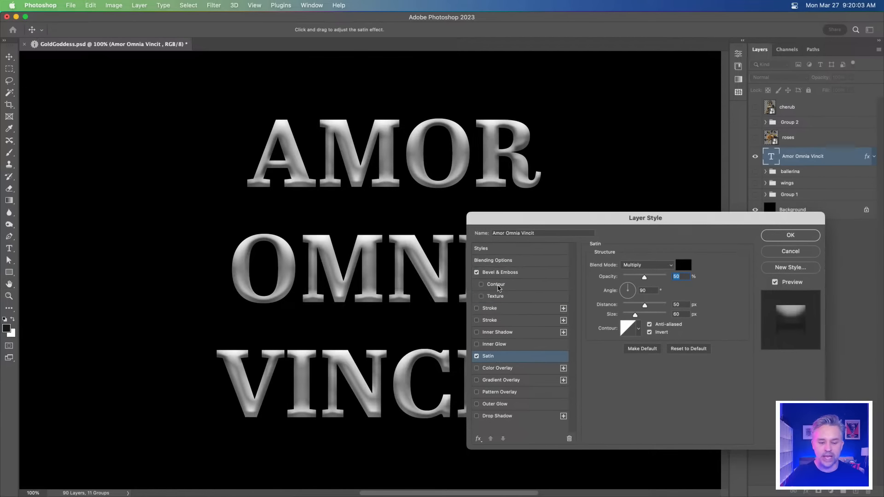
{"action": "left_click", "coordinate": [493, 370]}
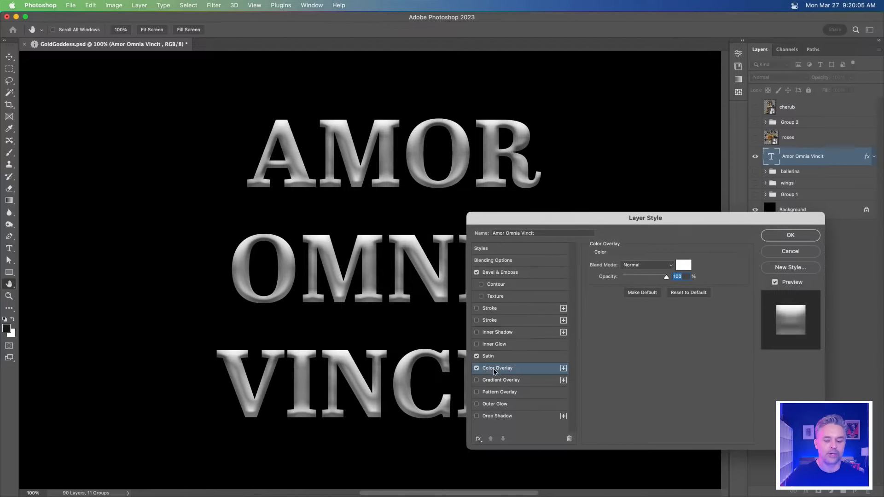
{"action": "left_click", "coordinate": [683, 266]}
{"action": "left_click", "coordinate": [607, 337]}
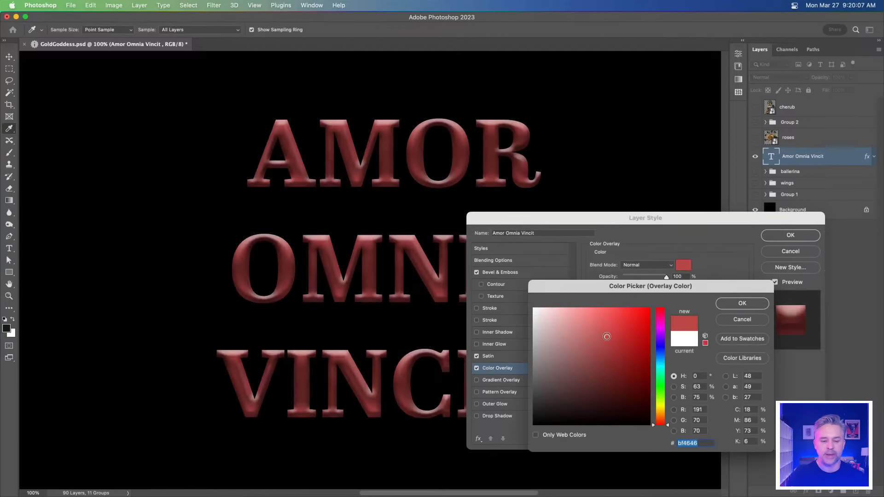
{"action": "left_click", "coordinate": [661, 406]}
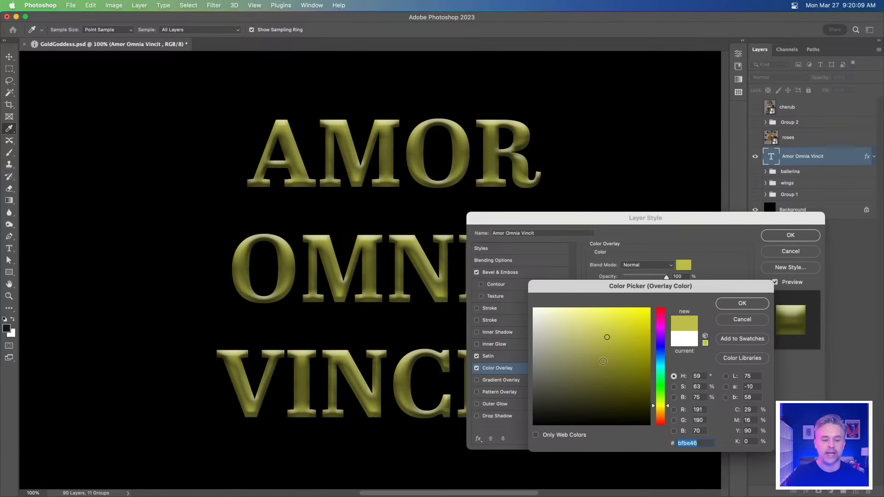
{"action": "left_click", "coordinate": [601, 359]}
{"action": "left_click", "coordinate": [580, 340]}
{"action": "left_click", "coordinate": [599, 377]}
{"action": "left_click_drag", "start_coordinate": [599, 377], "coordinate": [598, 377]}
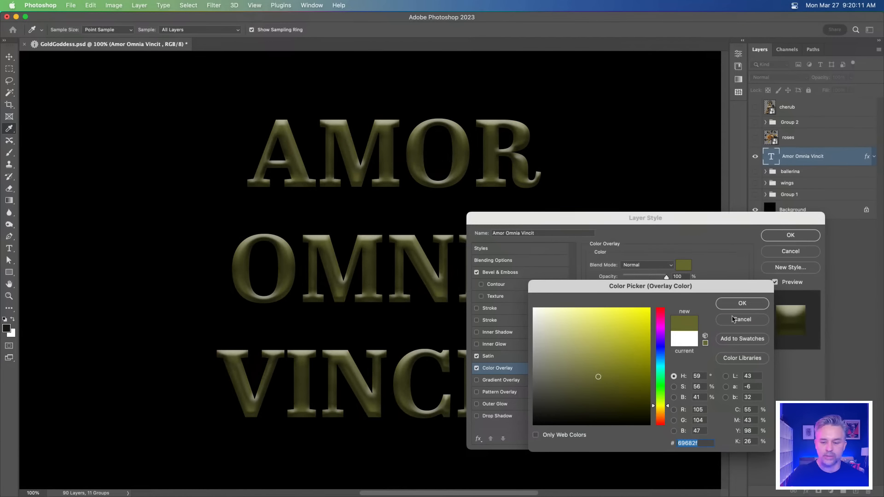
{"action": "left_click", "coordinate": [573, 392]}
{"action": "left_click", "coordinate": [738, 319]}
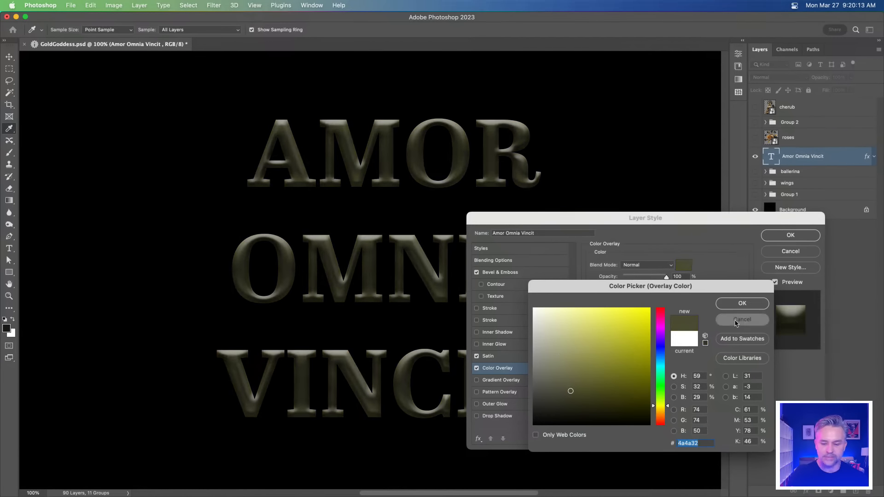
Discard the pending layer style changes on the "Amor Omnia Vincit" text and select the word AMOR for editing.
{"action": "left_click", "coordinate": [792, 252]}
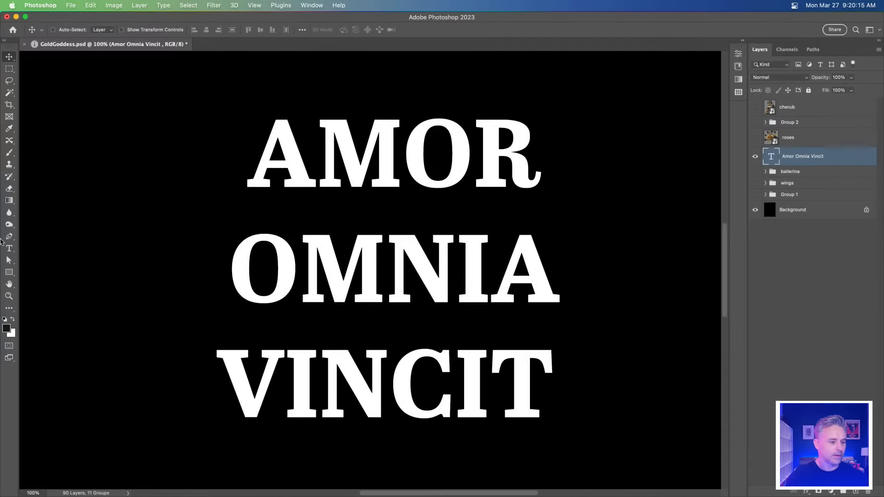
{"action": "left_click", "coordinate": [9, 248]}
{"action": "double_click", "coordinate": [302, 161]}
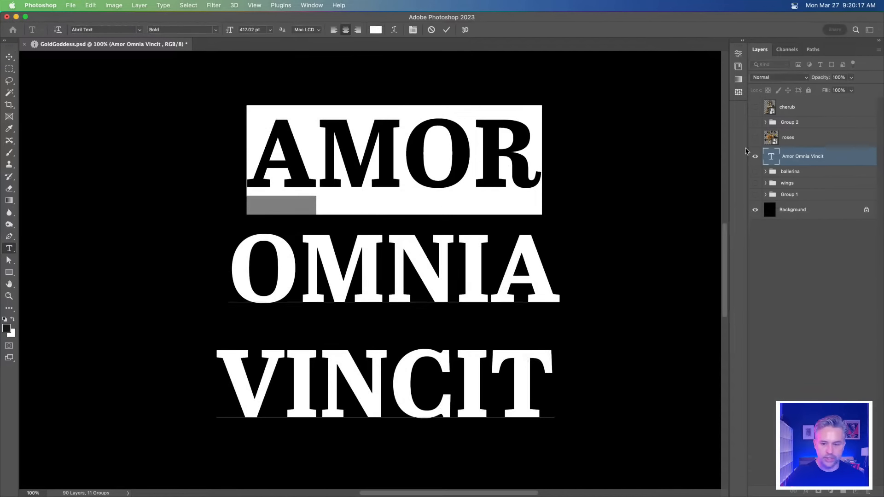
Hide the "Amor Omnia Vincit" text layer, show the roses and cherub layers, and select the cherub layer with the Move tool.
{"action": "left_click", "coordinate": [754, 157]}
{"action": "left_click", "coordinate": [755, 137]}
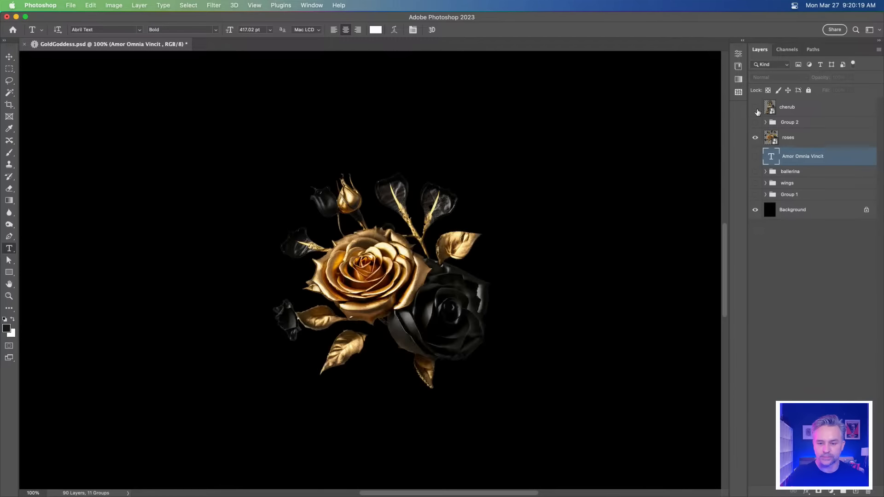
{"action": "left_click", "coordinate": [755, 106]}
{"action": "left_click", "coordinate": [810, 107]}
{"action": "left_click", "coordinate": [13, 59]}
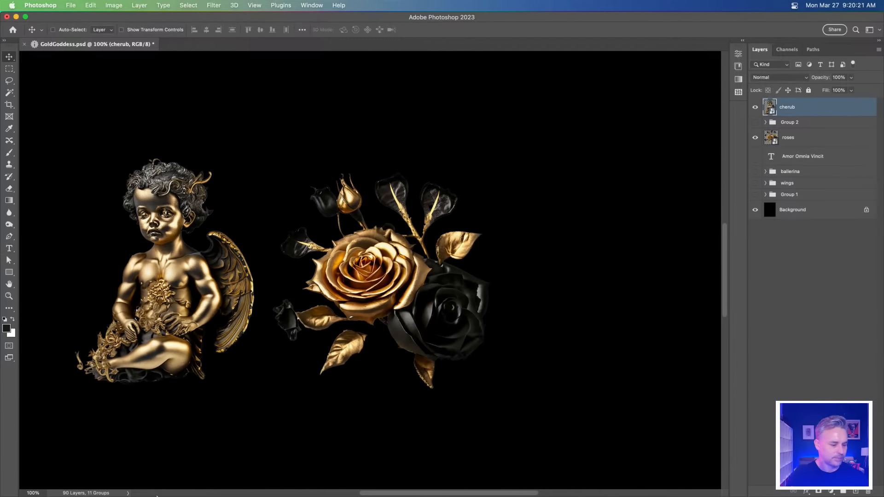
Switch to Adobe Firefly in Chrome and download the first and fourth gold and black skull images.
{"action": "left_click", "coordinate": [27, 484]}
{"action": "mouse_move", "coordinate": [546, 494]}
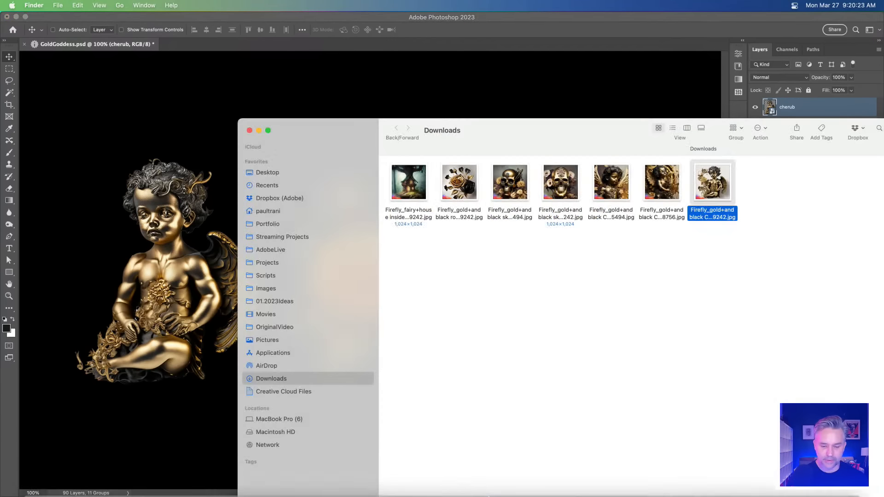
{"action": "left_click", "coordinate": [511, 488]}
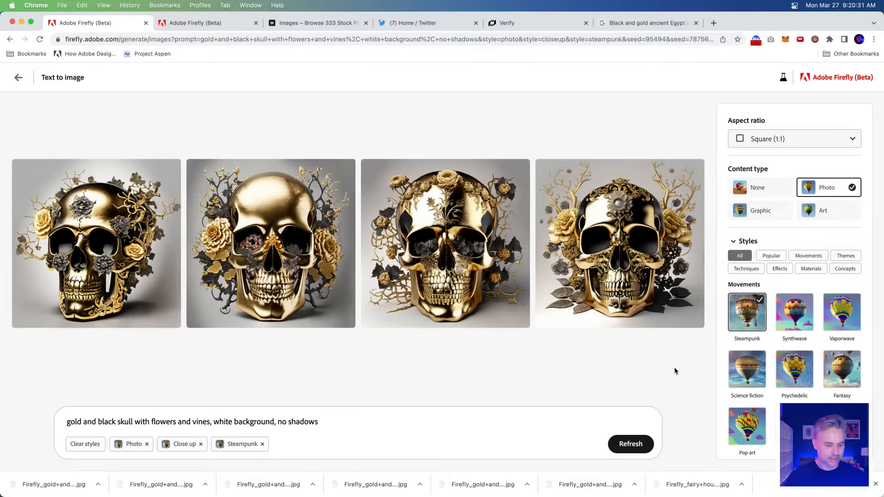
{"action": "left_click", "coordinate": [170, 169]}
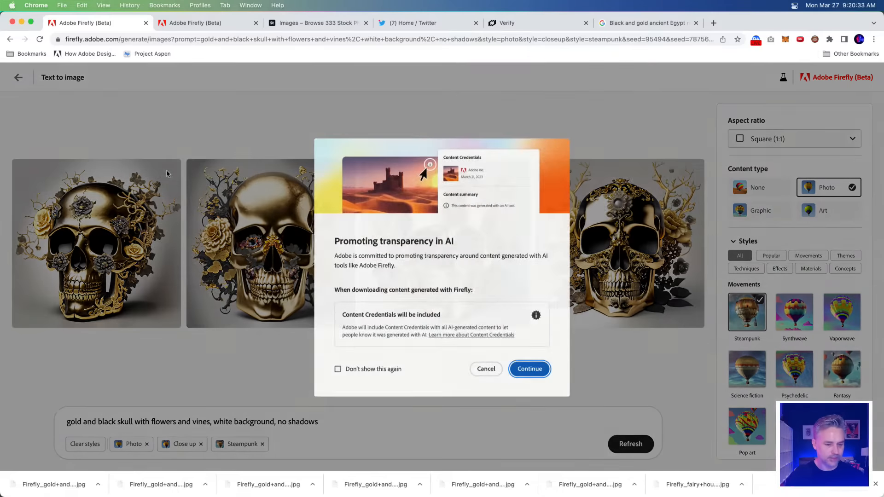
{"action": "left_click", "coordinate": [527, 369]}
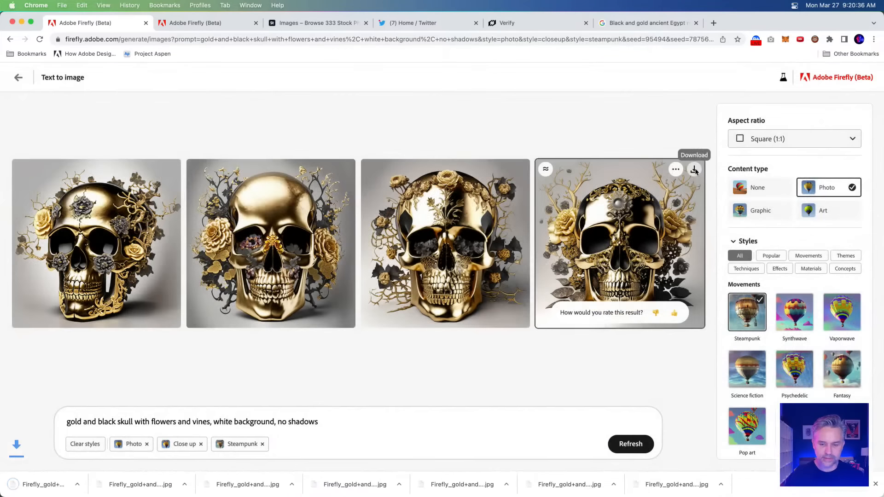
{"action": "left_click", "coordinate": [693, 170]}
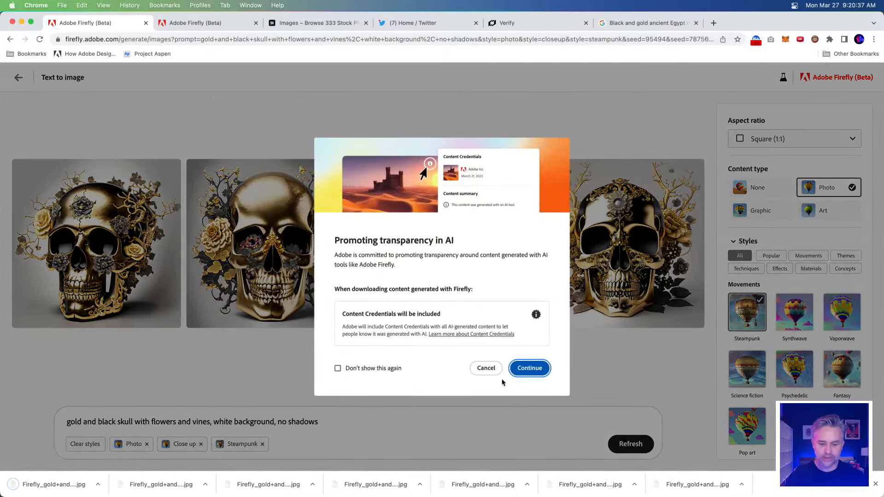
{"action": "left_click", "coordinate": [527, 371]}
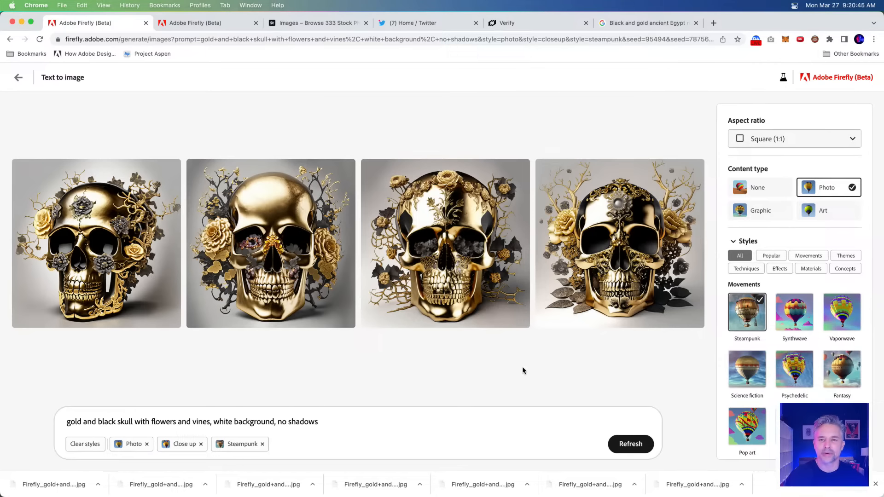
Open Finder's Downloads window and move it lower, then switch to Photoshop and narrow its window to expose the skull files.
{"action": "mouse_move", "coordinate": [116, 492]}
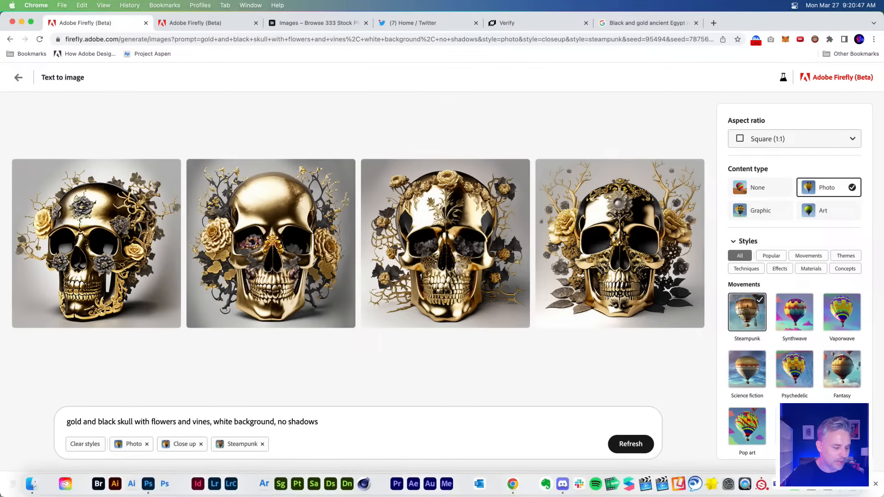
{"action": "left_click", "coordinate": [30, 492]}
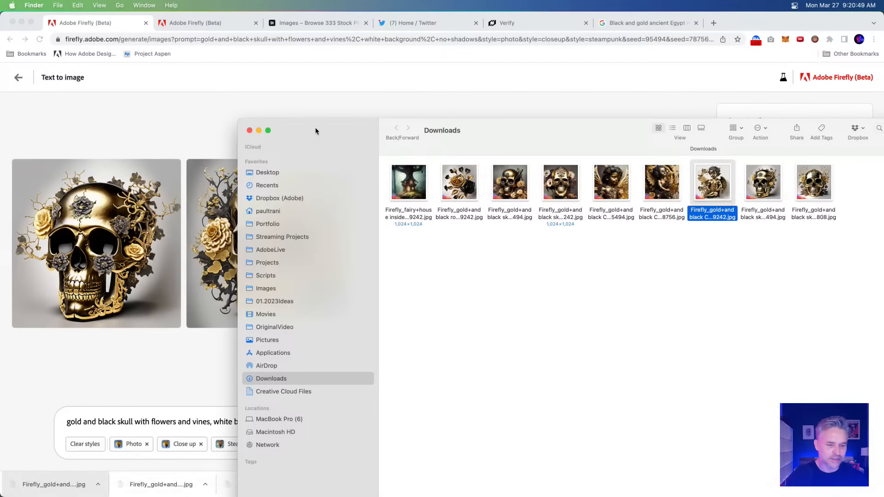
{"action": "left_click_drag", "start_coordinate": [316, 130], "coordinate": [335, 262]}
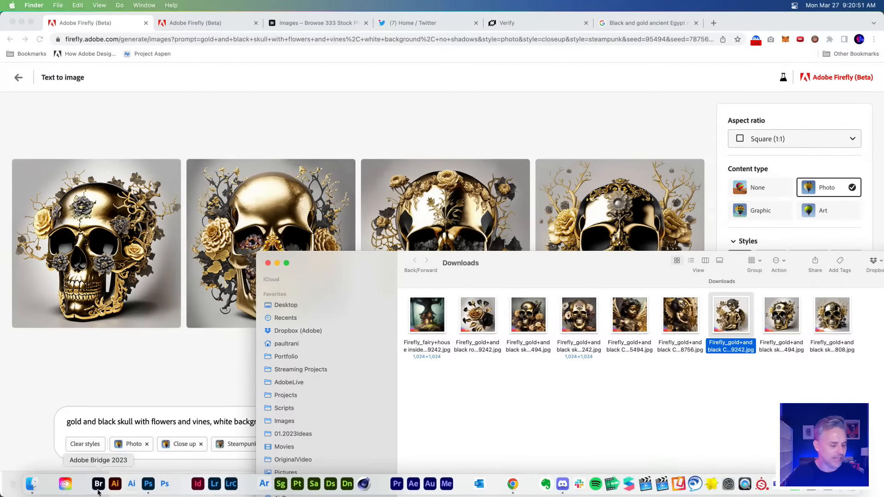
{"action": "left_click", "coordinate": [149, 488]}
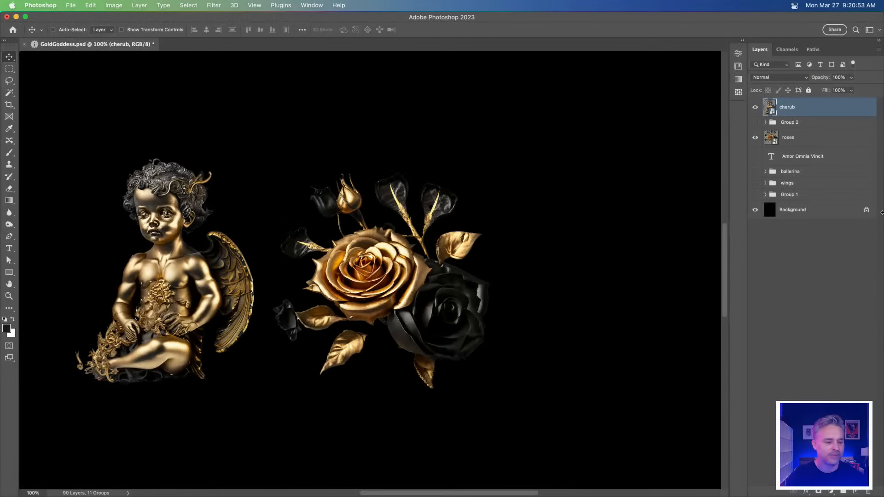
{"action": "left_click_drag", "start_coordinate": [882, 212], "coordinate": [767, 212]}
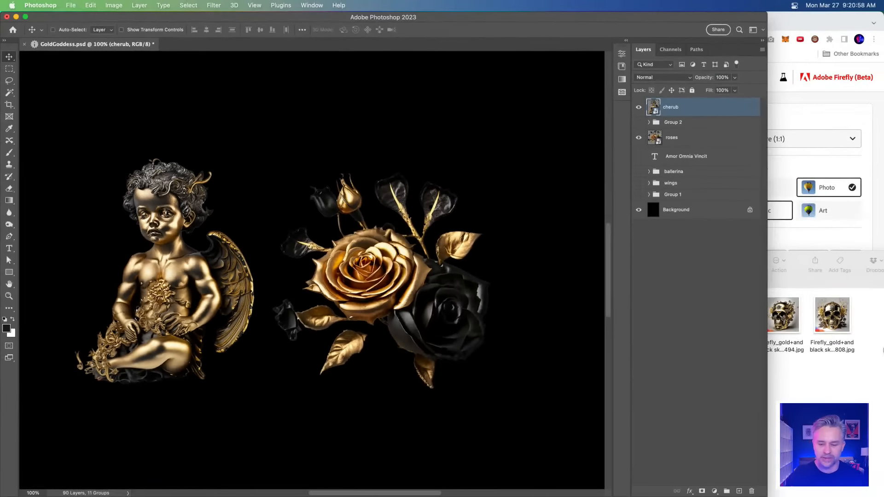
Place the downloaded first skull image from the Downloads folder into GoldGoddess.psd at 100% scale.
{"action": "left_click", "coordinate": [806, 379]}
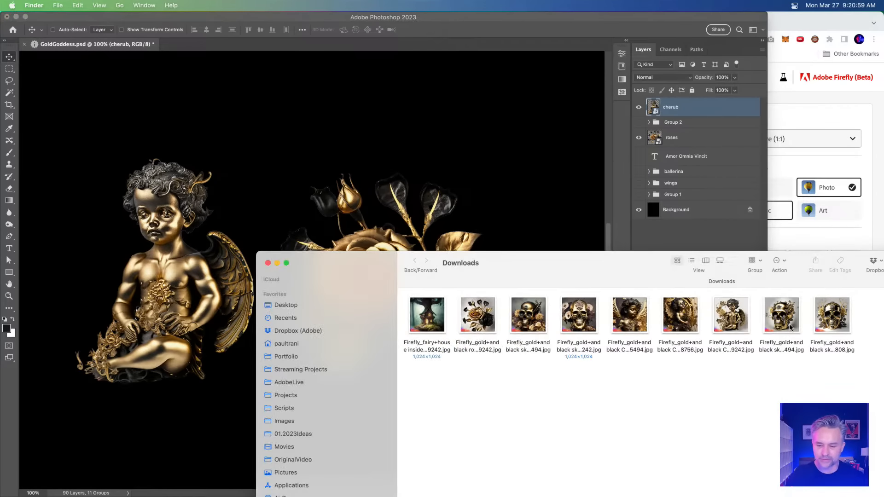
{"action": "left_click_drag", "start_coordinate": [791, 327], "coordinate": [335, 171]}
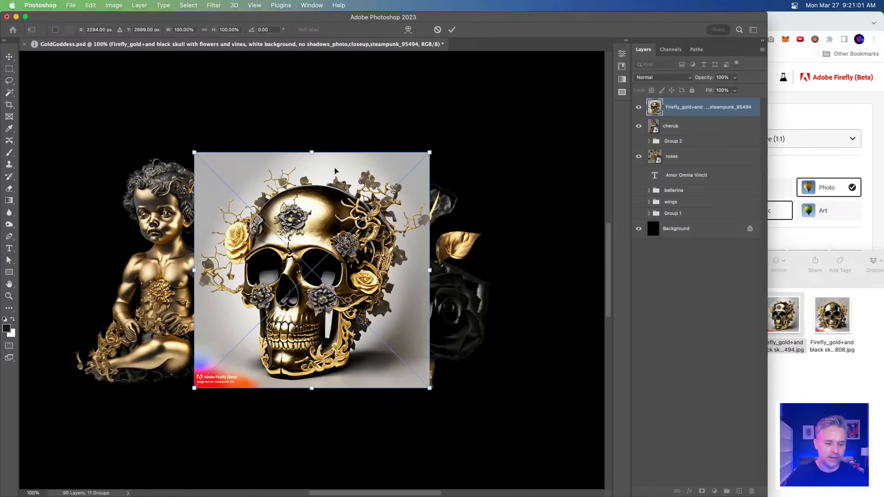
{"action": "key", "text": "Return"}
Hide the cherub layer and remove the background of the placed skull image.
{"action": "left_click", "coordinate": [639, 126]}
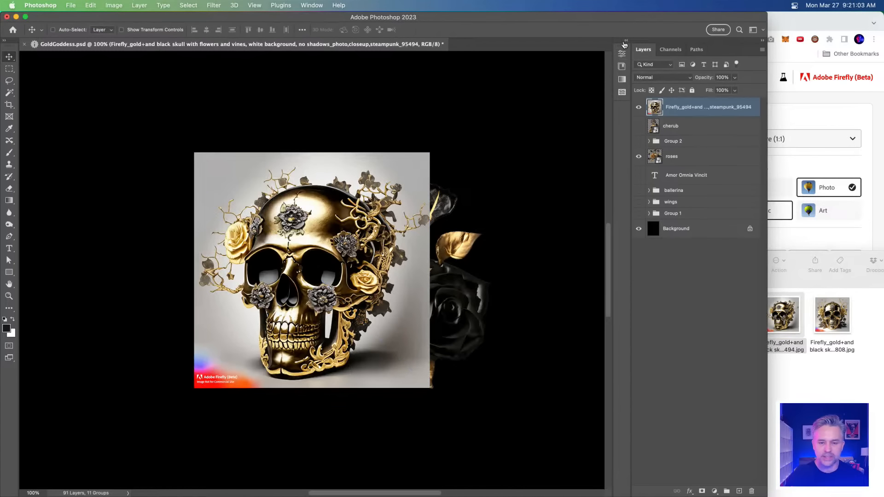
{"action": "left_click", "coordinate": [625, 42]}
{"action": "left_click", "coordinate": [464, 197]}
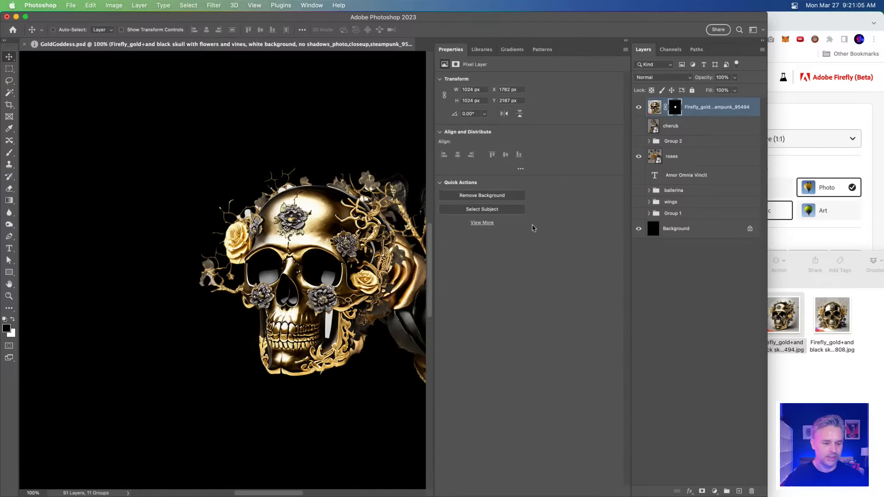
Move the skull over the roses, reorder its layer directly beneath the roses layer, and show the cherub layer again.
{"action": "left_click_drag", "start_coordinate": [333, 147], "coordinate": [393, 176]}
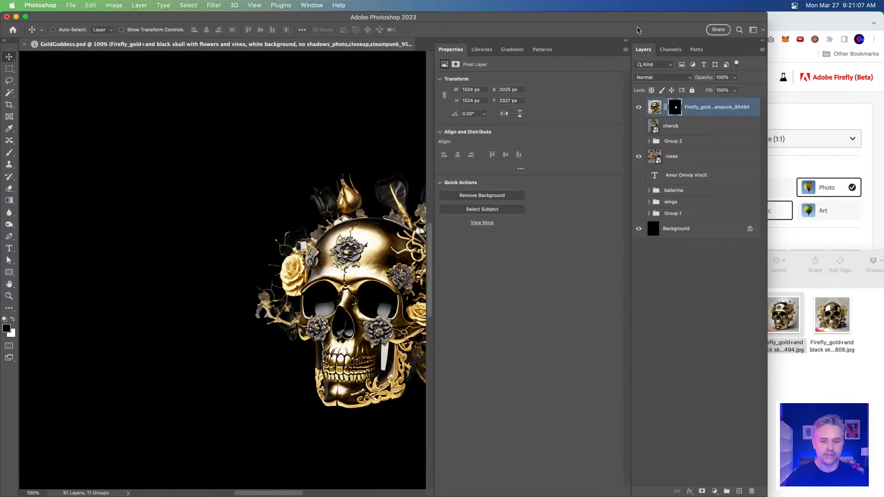
{"action": "left_click", "coordinate": [623, 43]}
{"action": "left_click_drag", "start_coordinate": [705, 114], "coordinate": [705, 165]}
{"action": "left_click", "coordinate": [638, 107]}
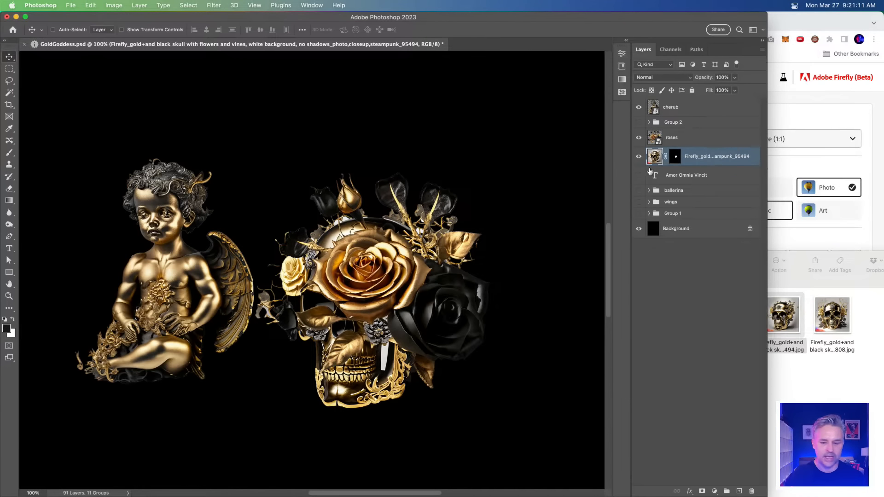
Convert the masked skull layer to a smart object, move it to the right of the roses, and widen the Photoshop window again.
{"action": "key", "text": "super+slash"}
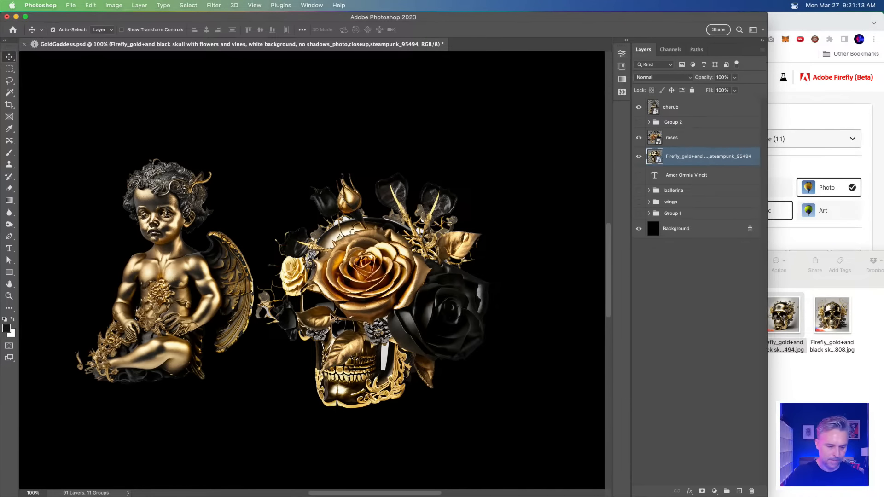
{"action": "left_click_drag", "start_coordinate": [337, 321], "coordinate": [523, 325]}
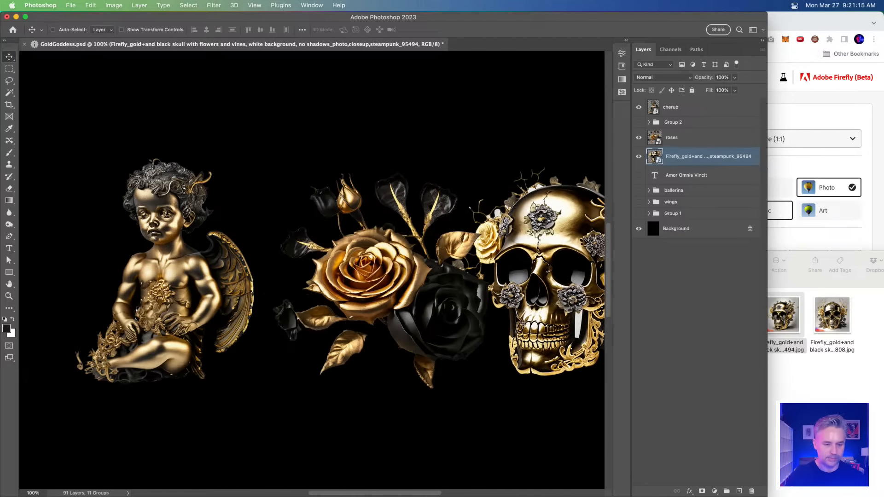
{"action": "left_click_drag", "start_coordinate": [767, 112], "coordinate": [879, 112]}
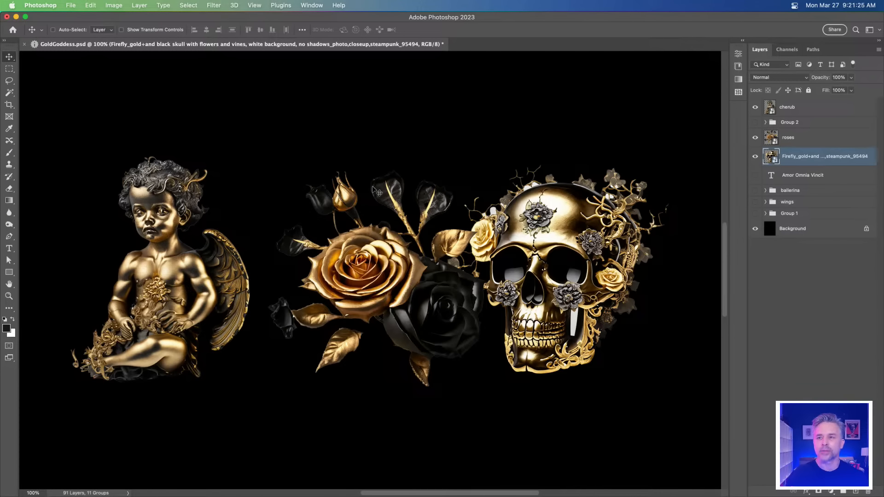
Switch to Firefly in Chrome and regenerate the skull images with "bright green screen" replacing "white" before "background" in the prompt.
{"action": "left_click", "coordinate": [512, 483]}
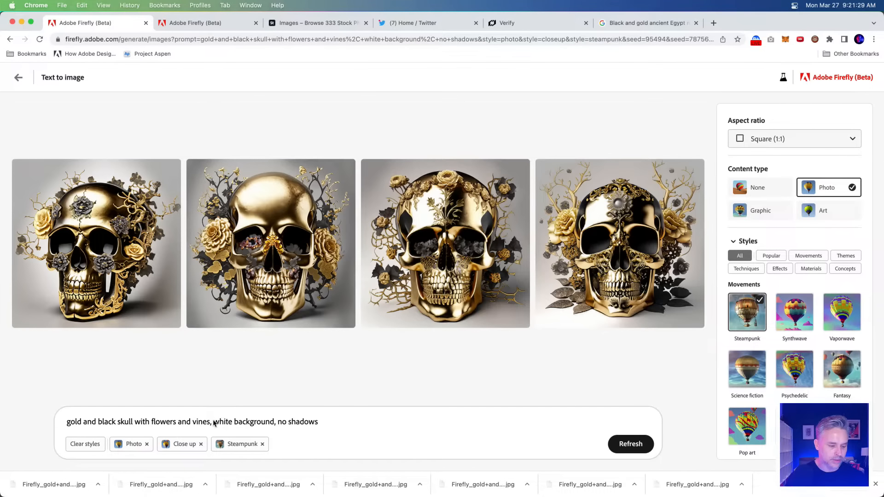
{"action": "left_click_drag", "start_coordinate": [214, 422], "coordinate": [232, 424]}
{"action": "type", "text": "bright"}
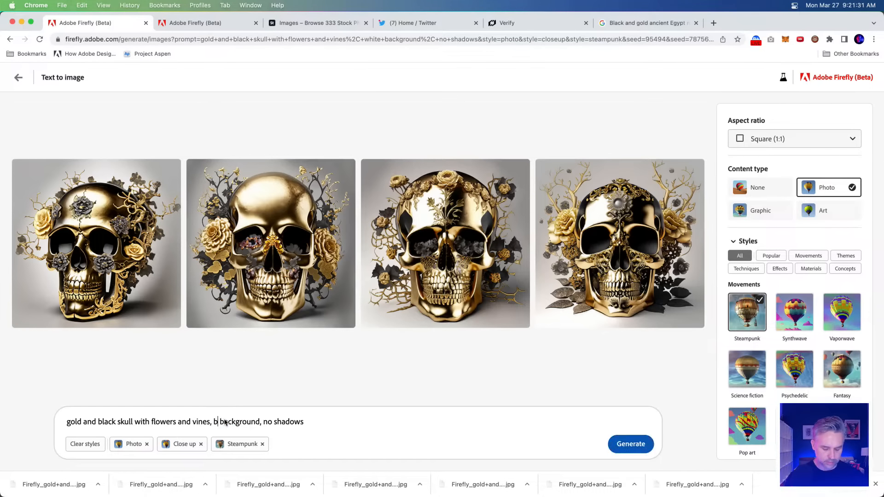
{"action": "type", "text": " greeensc"}
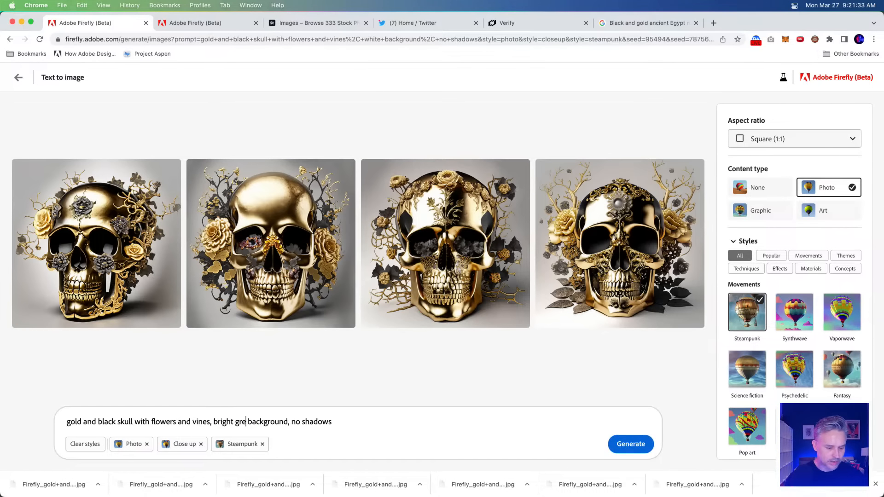
{"action": "key", "text": "BackSpace"}
{"action": "key", "text": "BackSpace"}
{"action": "type", "text": "screen"}
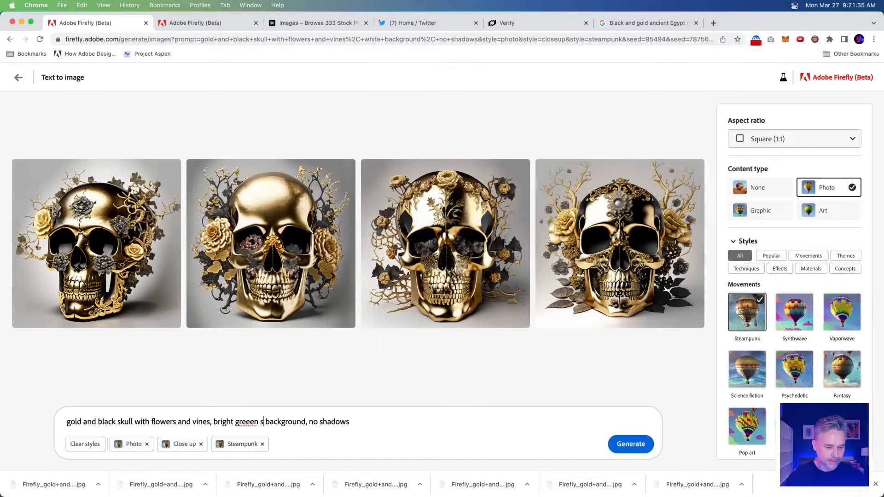
{"action": "left_click", "coordinate": [251, 423]}
{"action": "key", "text": "BackSpace"}
{"action": "left_click", "coordinate": [624, 441]}
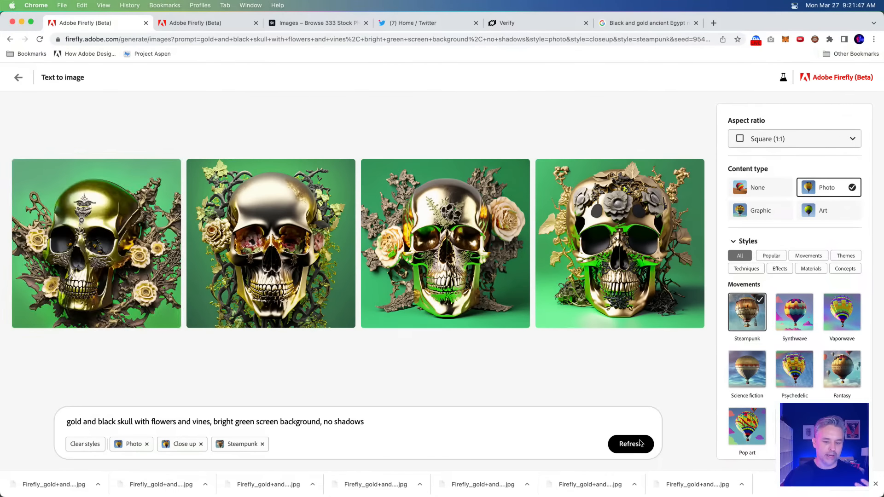
Examine the third green-screen skull result enlarged, including green spill on the skull, and close the preview.
{"action": "mouse_move", "coordinate": [469, 245]}
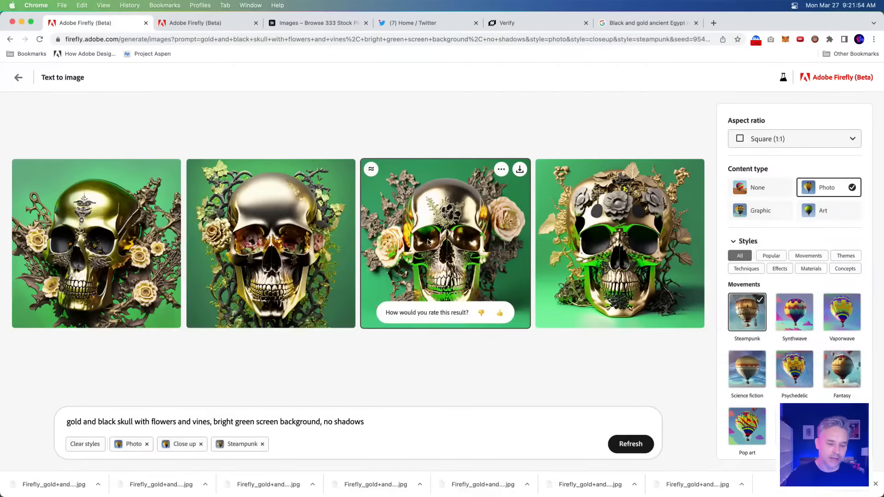
{"action": "left_click", "coordinate": [261, 358]}
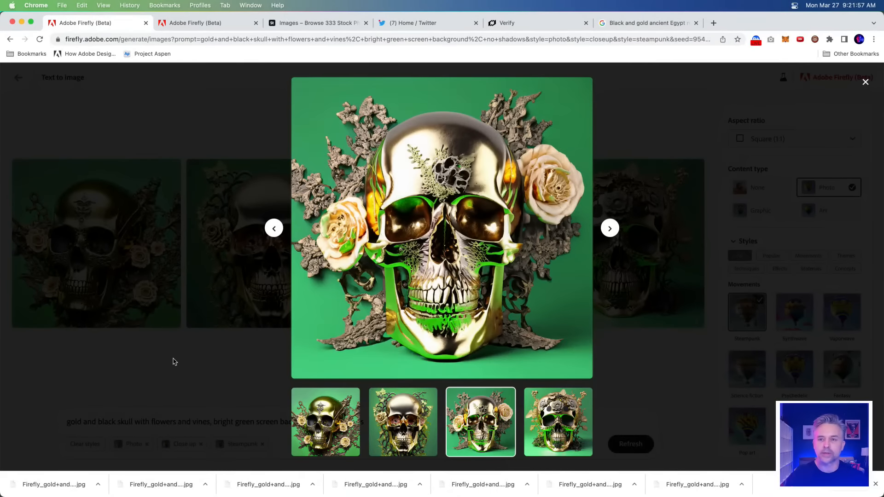
{"action": "left_click", "coordinate": [175, 362]}
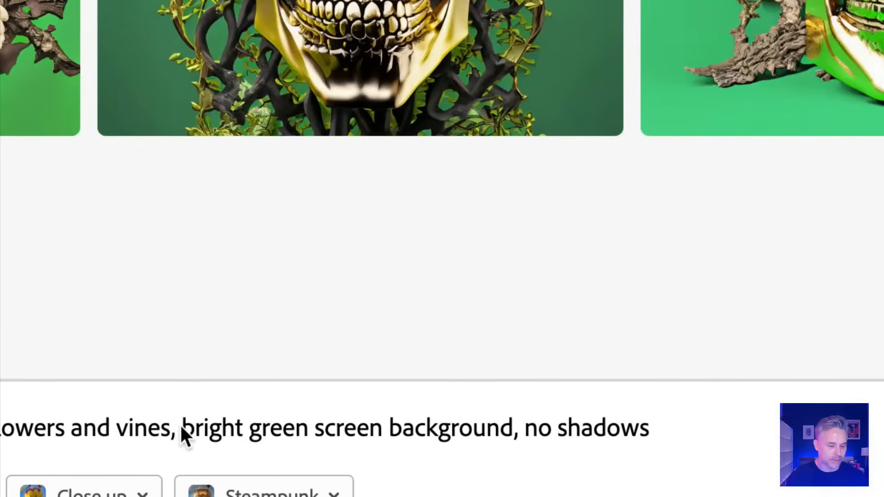
Regenerate the skull images with "transparent" replacing "bright green screen" in the prompt and the Close up style removed.
{"action": "left_click_drag", "start_coordinate": [181, 426], "coordinate": [358, 435]}
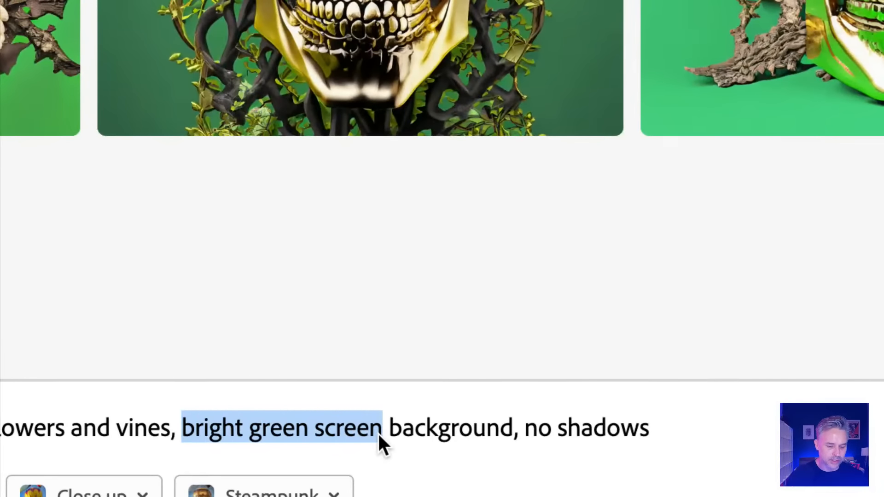
{"action": "type", "text": "transparen"}
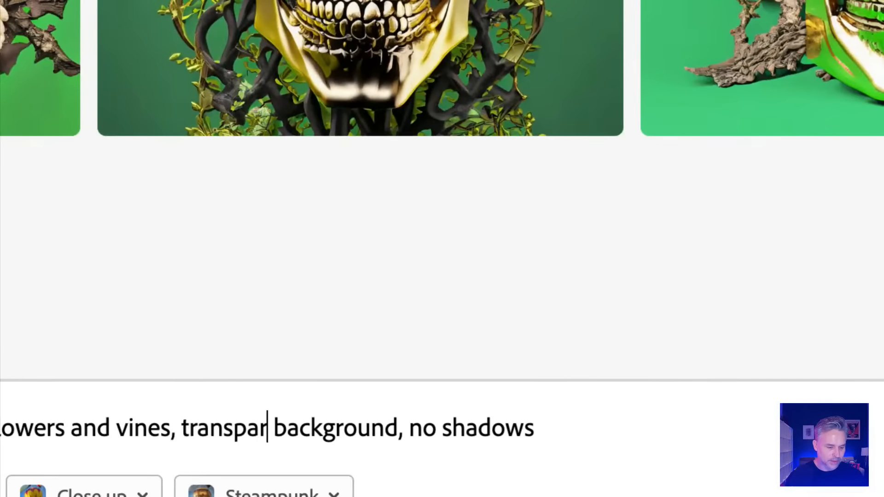
{"action": "type", "text": "th fl"}
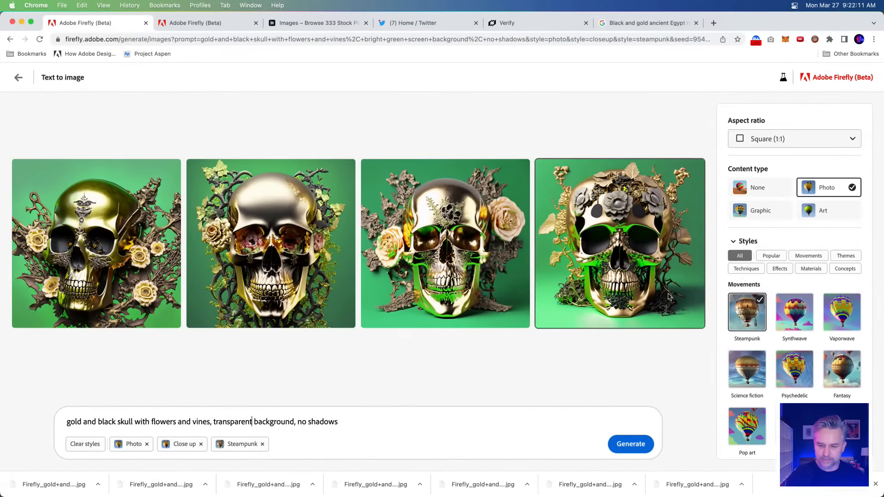
{"action": "left_click", "coordinate": [201, 444]}
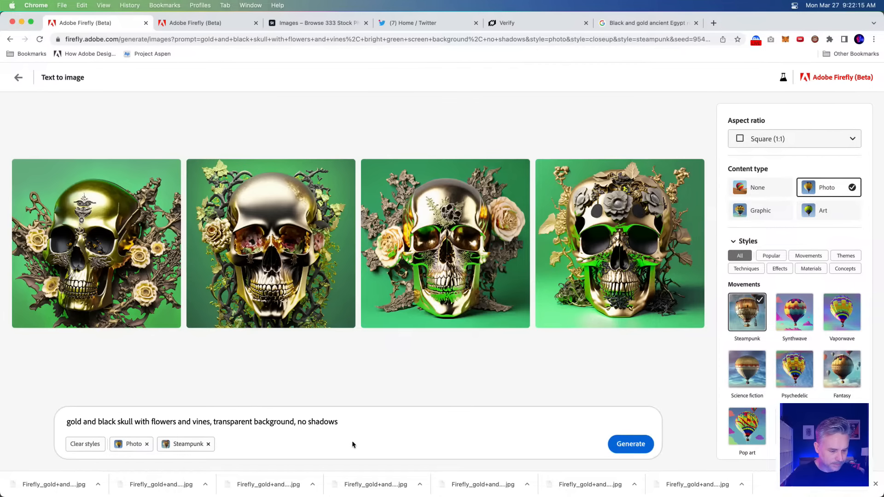
{"action": "left_click", "coordinate": [638, 448]}
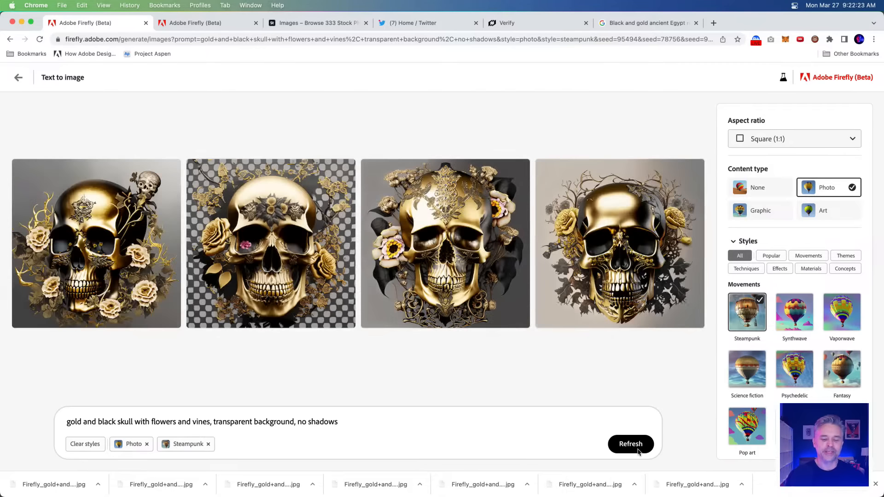
Examine the second transparent-background skull result enlarged, including the pattern behind the skull, and close the preview.
{"action": "mouse_move", "coordinate": [248, 208]}
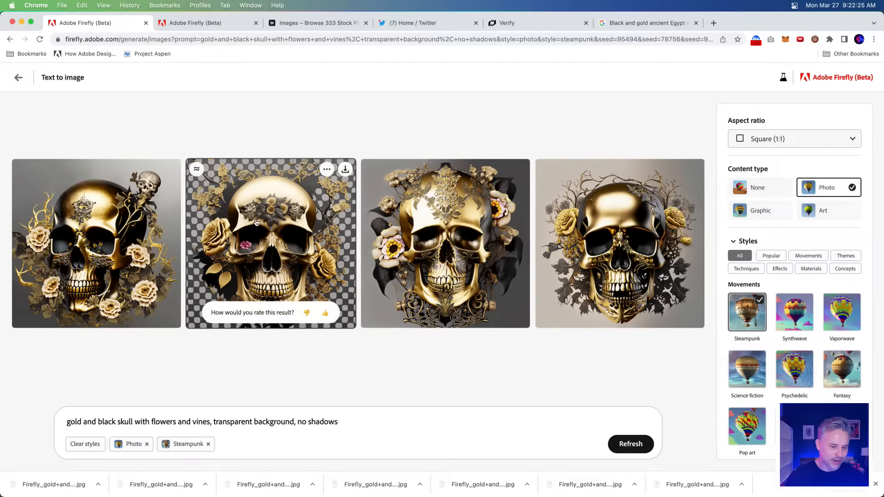
{"action": "left_click", "coordinate": [257, 223]}
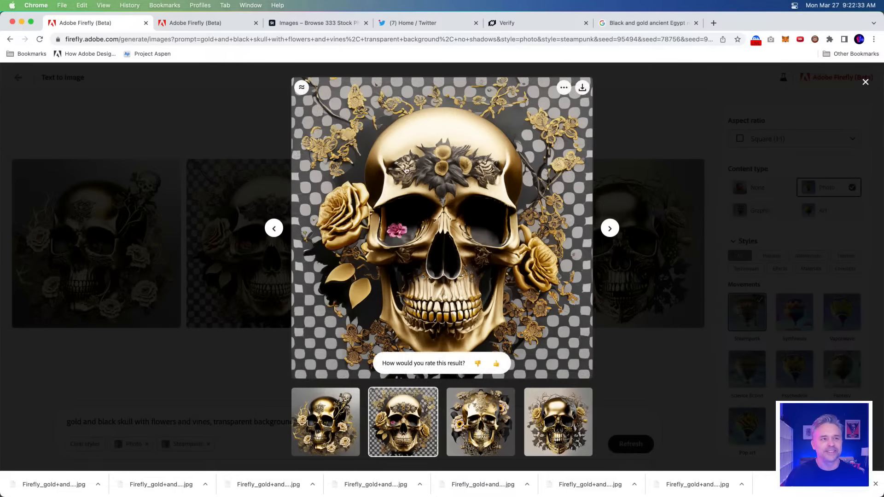
{"action": "left_click", "coordinate": [106, 369]}
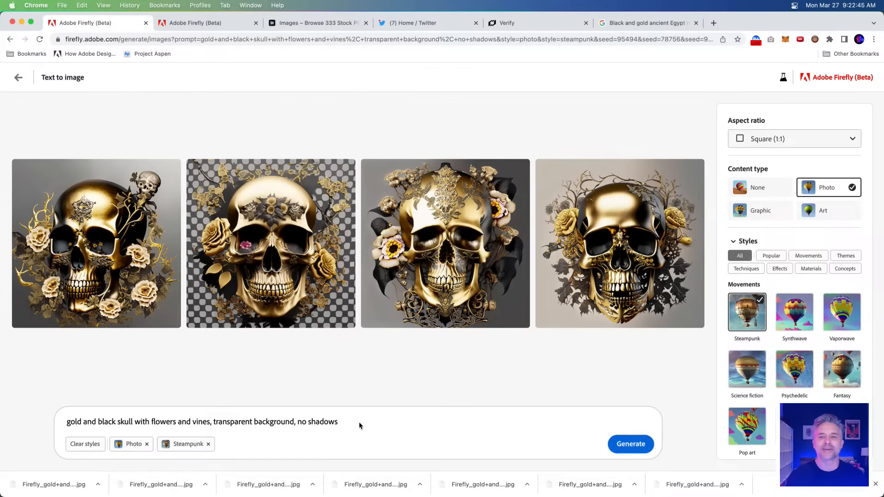
Append "[avoid=background]" to the end of the prompt and generate the skull images again.
{"action": "type", "text": "["}
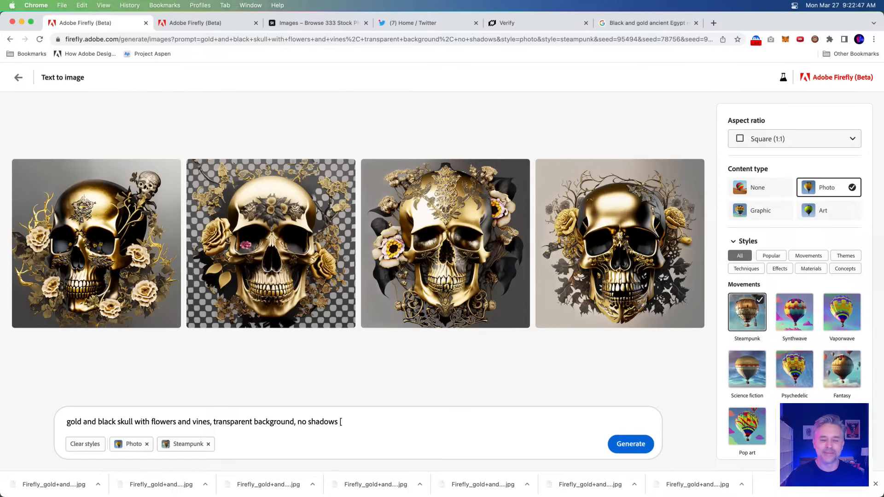
{"action": "type", "text": "avoid"}
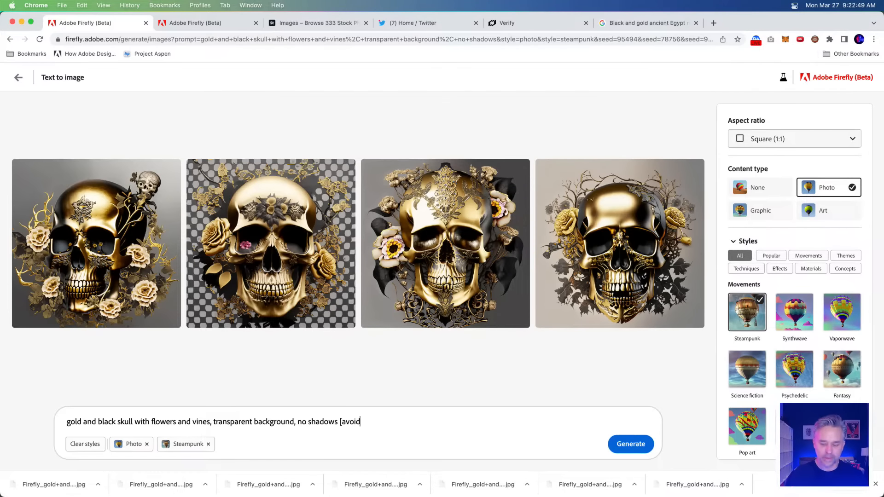
{"action": "type", "text": "=backg"}
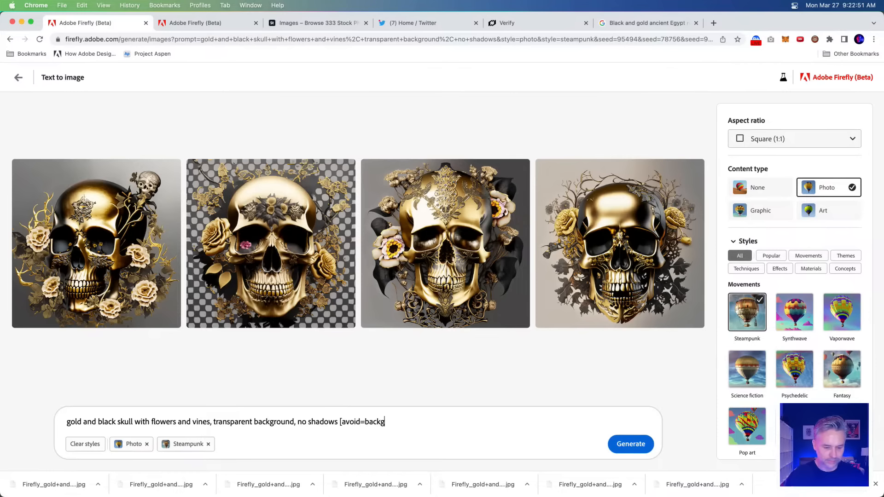
{"action": "type", "text": "round]"}
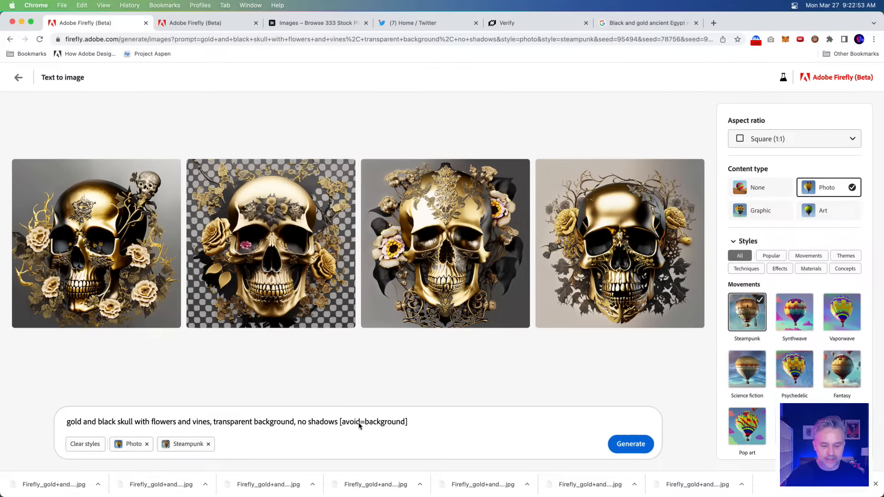
{"action": "left_click", "coordinate": [622, 447]}
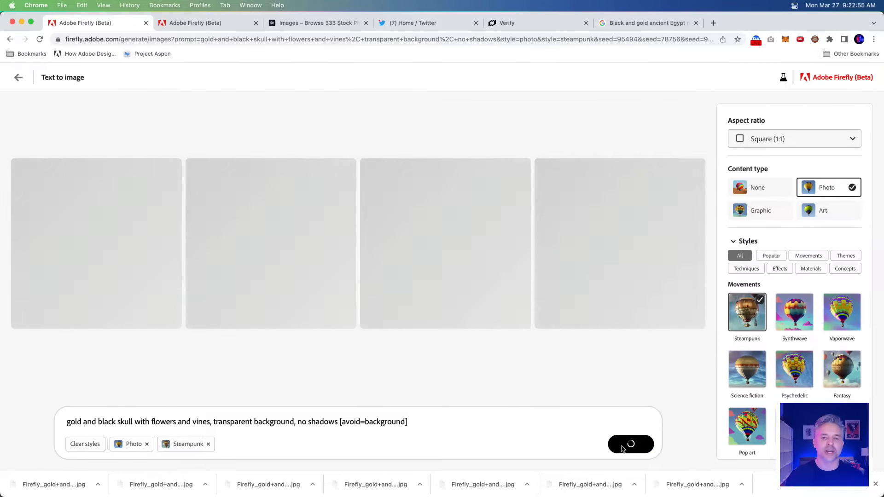
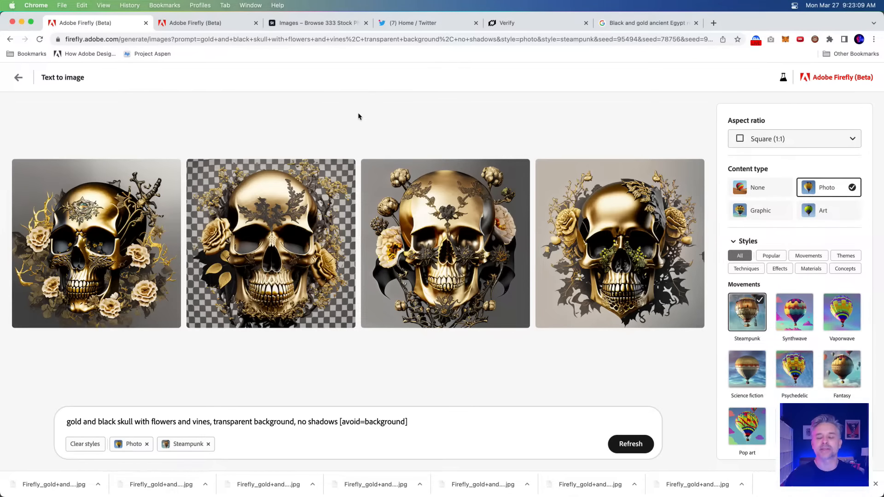
Switch to Photoshop and hide the roses and cherub layers so only the skull shows on black.
{"action": "key", "text": "super+Tab"}
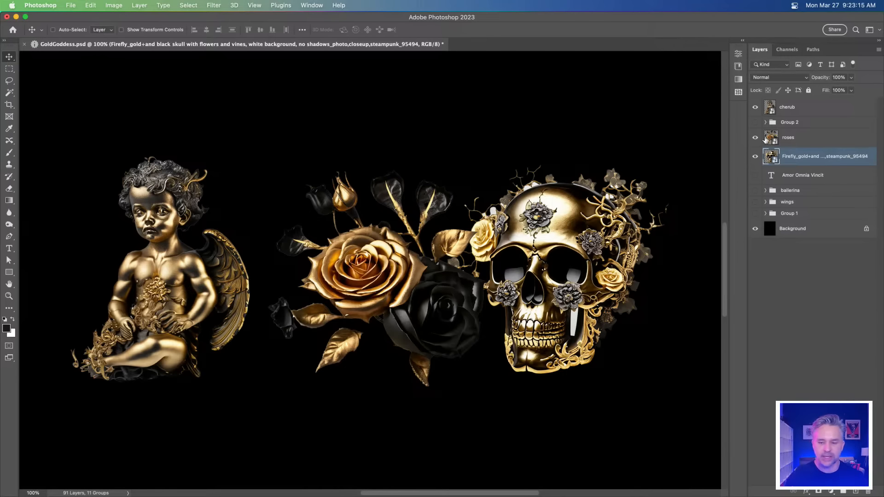
{"action": "left_click", "coordinate": [755, 137]}
{"action": "left_click", "coordinate": [755, 107]}
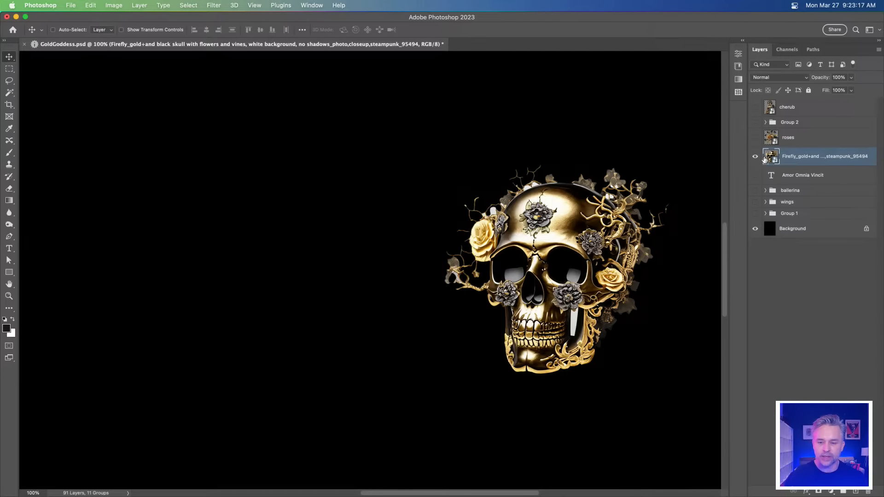
Open the skull smart object's mask in Select and Mask and brush Refine Edge over the foliage along the skull's top.
{"action": "double_click", "coordinate": [768, 158]}
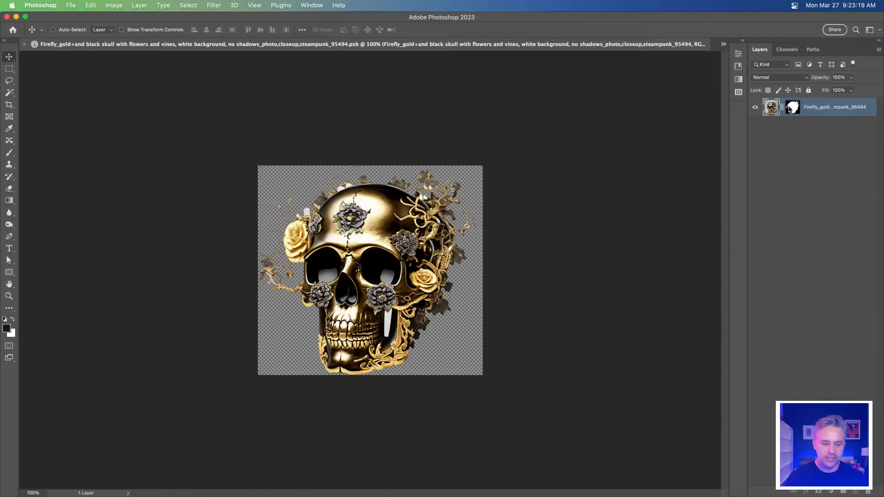
{"action": "double_click", "coordinate": [790, 109]}
{"action": "key", "text": "super+equal"}
{"action": "key", "text": "super+equal"}
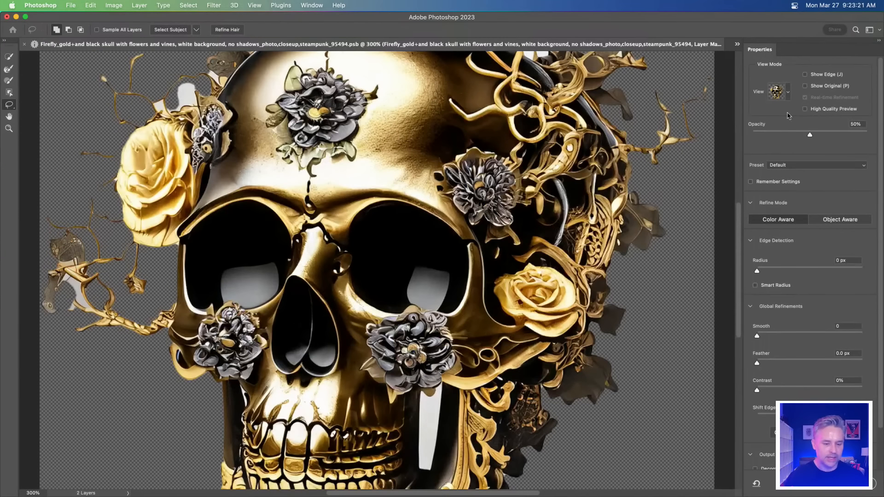
{"action": "scroll", "coordinate": [201, 160], "scroll_direction": "up", "scroll_amount": 5}
{"action": "left_click", "coordinate": [9, 68]}
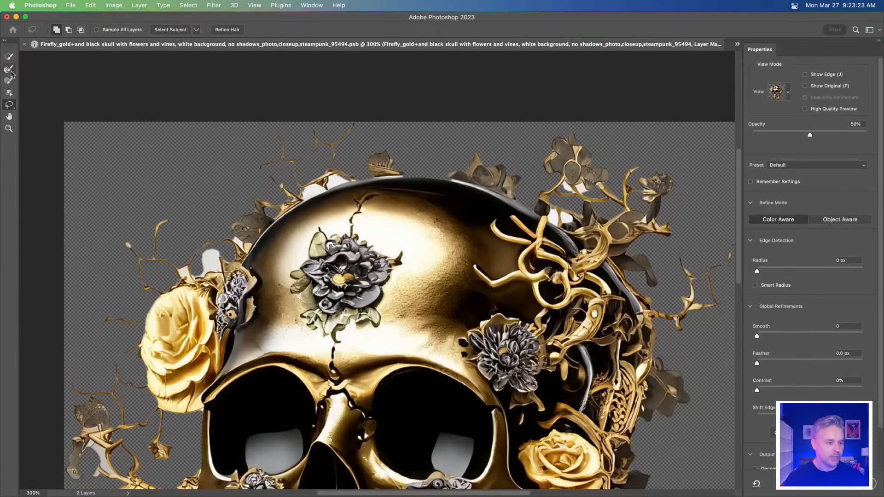
{"action": "key", "text": "bracketright"}
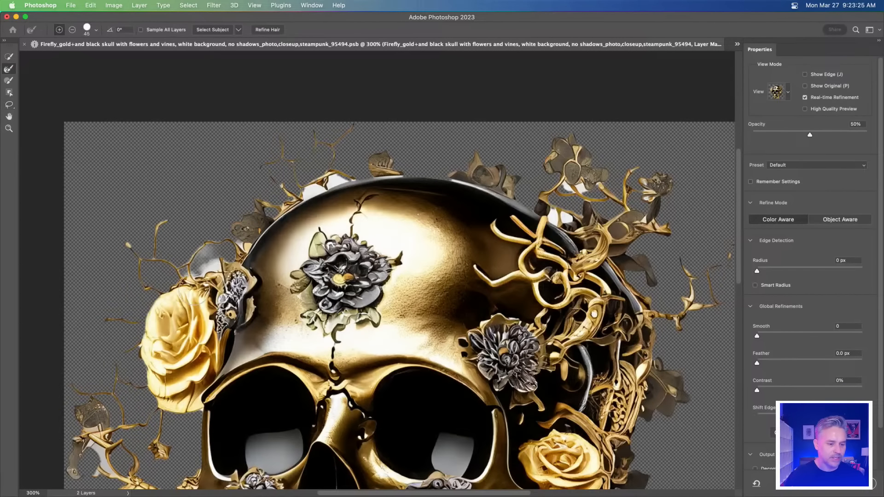
{"action": "mouse_move", "coordinate": [290, 184]}
{"action": "left_mouse_down"}
{"action": "mouse_move", "coordinate": [507, 163]}
{"action": "mouse_move", "coordinate": [572, 197]}
{"action": "mouse_move", "coordinate": [627, 244]}
{"action": "mouse_move", "coordinate": [551, 209]}
{"action": "mouse_move", "coordinate": [597, 197]}
{"action": "left_mouse_up"}
Reduce the Refine Edge brush to size 25 and remove the white gap beside the skull's teeth.
{"action": "scroll", "coordinate": [596, 197], "scroll_direction": "down", "scroll_amount": 10}
{"action": "key", "text": "bracketleft"}
{"action": "key", "text": "bracketleft"}
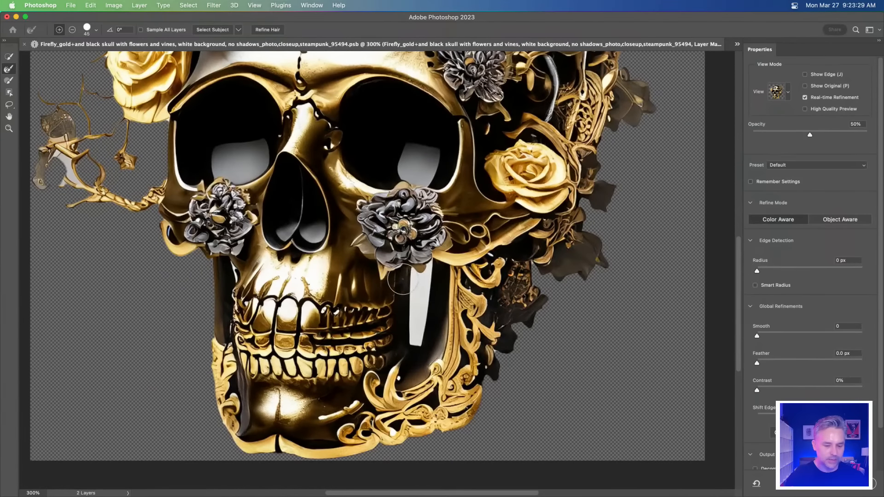
{"action": "key", "text": "bracketleft"}
{"action": "left_click_drag", "start_coordinate": [418, 278], "coordinate": [417, 336]}
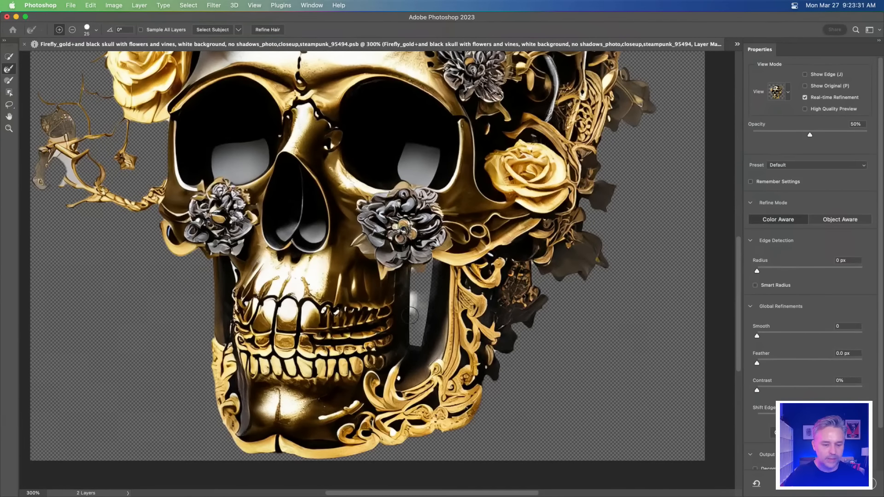
Refine the white remnants in the foliage at the skull's upper left and between the branches below the yellow rose.
{"action": "mouse_move", "coordinate": [254, 149]}
{"action": "left_mouse_down"}
{"action": "mouse_move", "coordinate": [262, 360]}
{"action": "mouse_move", "coordinate": [280, 342]}
{"action": "left_mouse_up"}
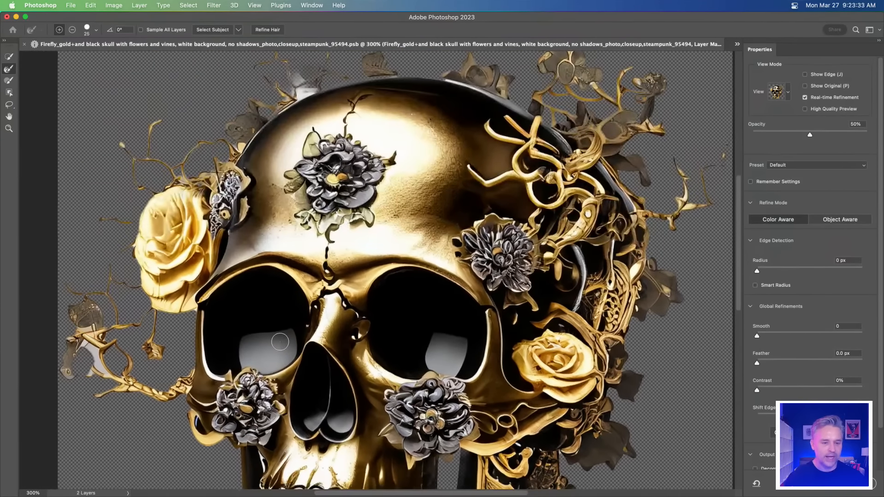
{"action": "mouse_move", "coordinate": [280, 104]}
{"action": "left_mouse_down"}
{"action": "mouse_move", "coordinate": [346, 72]}
{"action": "mouse_move", "coordinate": [271, 105]}
{"action": "left_mouse_up"}
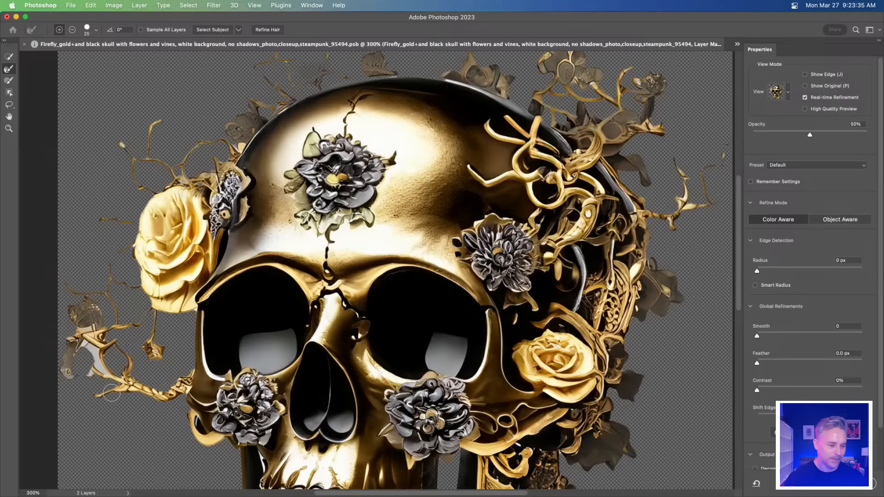
{"action": "mouse_move", "coordinate": [86, 339]}
{"action": "left_mouse_down"}
{"action": "mouse_move", "coordinate": [97, 369]}
{"action": "mouse_move", "coordinate": [82, 353]}
{"action": "mouse_move", "coordinate": [98, 361]}
{"action": "left_mouse_up"}
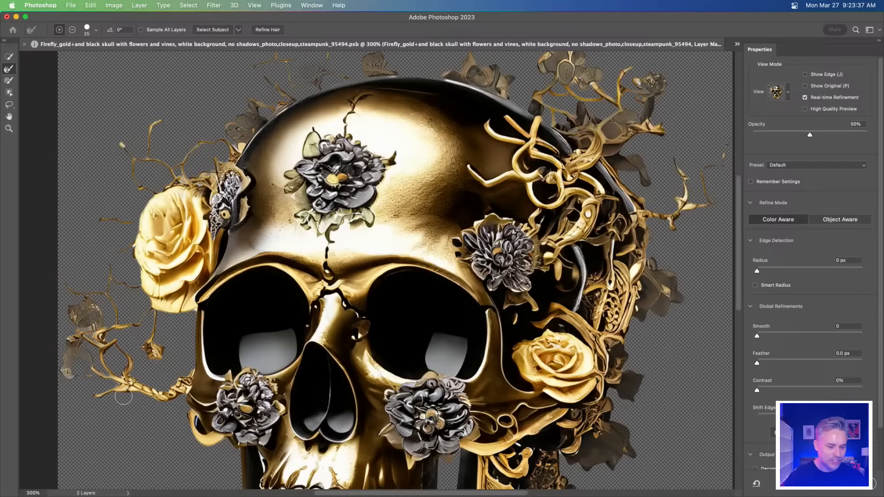
Subtract the grey patches inside both eye sockets from the skull selection with the Lasso tool.
{"action": "mouse_move", "coordinate": [252, 409]}
{"action": "left_mouse_down"}
{"action": "mouse_move", "coordinate": [270, 168]}
{"action": "mouse_move", "coordinate": [269, 282]}
{"action": "left_mouse_up"}
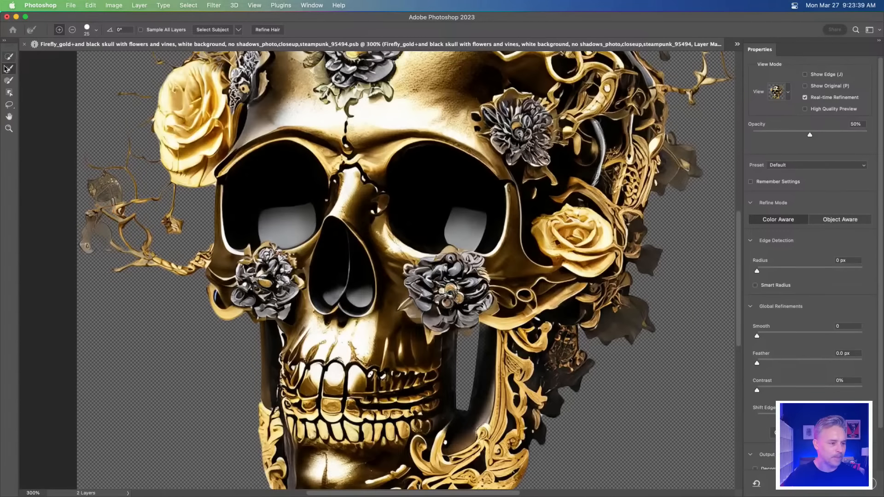
{"action": "left_click", "coordinate": [8, 105]}
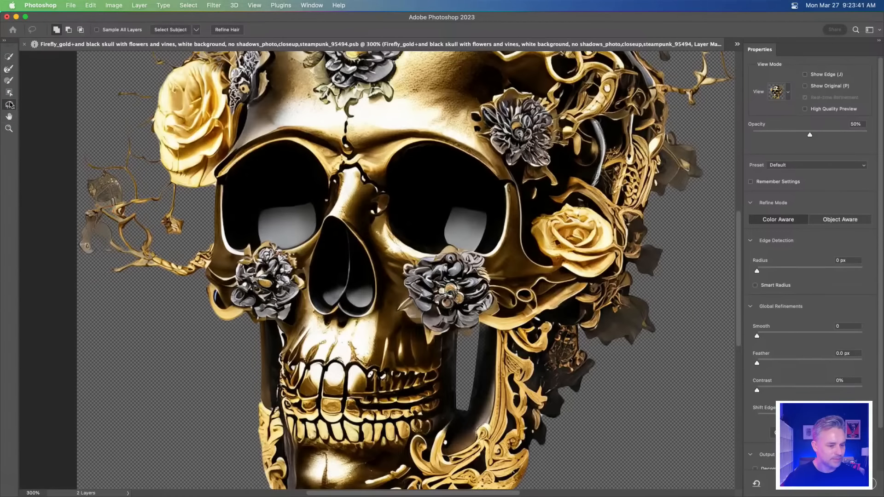
{"action": "mouse_move", "coordinate": [257, 229]}
{"action": "left_mouse_down"}
{"action": "mouse_move", "coordinate": [262, 209]}
{"action": "mouse_move", "coordinate": [312, 201]}
{"action": "mouse_move", "coordinate": [310, 236]}
{"action": "mouse_move", "coordinate": [283, 252]}
{"action": "mouse_move", "coordinate": [256, 248]}
{"action": "left_mouse_up"}
{"action": "key", "text": "shift"}
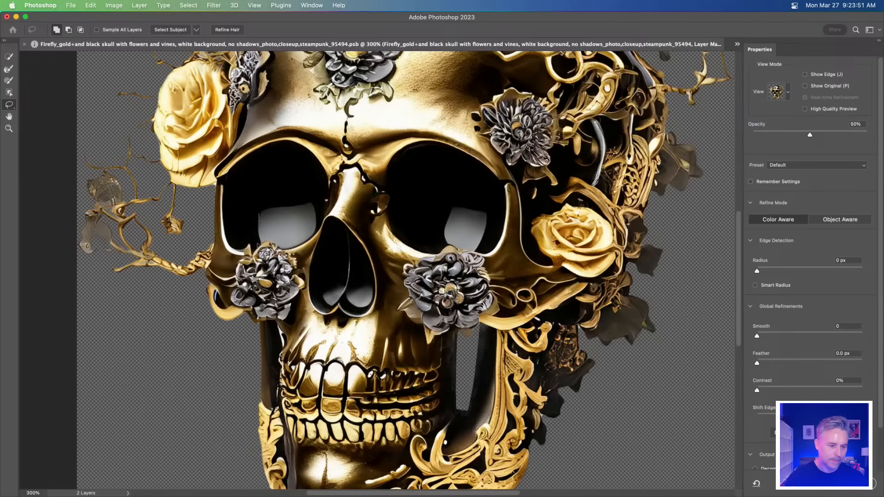
{"action": "mouse_move", "coordinate": [259, 248]}
{"action": "left_mouse_down"}
{"action": "mouse_move", "coordinate": [263, 207]}
{"action": "mouse_move", "coordinate": [311, 199]}
{"action": "mouse_move", "coordinate": [319, 225]}
{"action": "mouse_move", "coordinate": [311, 237]}
{"action": "mouse_move", "coordinate": [271, 248]}
{"action": "left_mouse_up"}
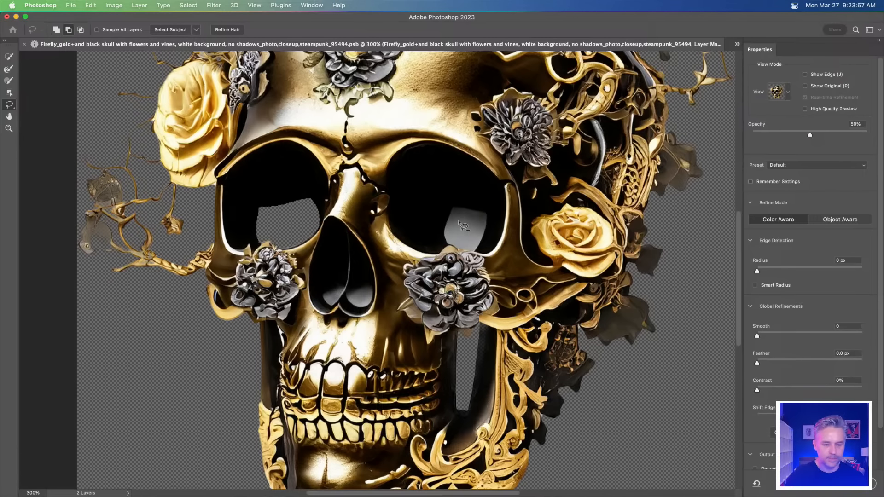
{"action": "mouse_move", "coordinate": [444, 244]}
{"action": "left_mouse_down"}
{"action": "mouse_move", "coordinate": [453, 206]}
{"action": "mouse_move", "coordinate": [481, 209]}
{"action": "mouse_move", "coordinate": [491, 216]}
{"action": "mouse_move", "coordinate": [481, 244]}
{"action": "mouse_move", "coordinate": [443, 247]}
{"action": "left_mouse_up"}
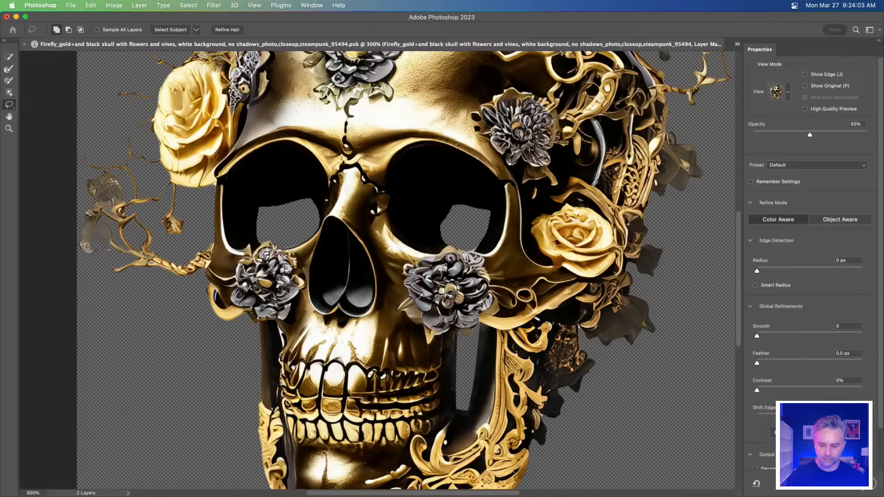
Apply the refined mask, save and close the skull smart object, and show the roses and cherub layers again.
{"action": "left_click", "coordinate": [861, 487]}
{"action": "key", "text": "super+s"}
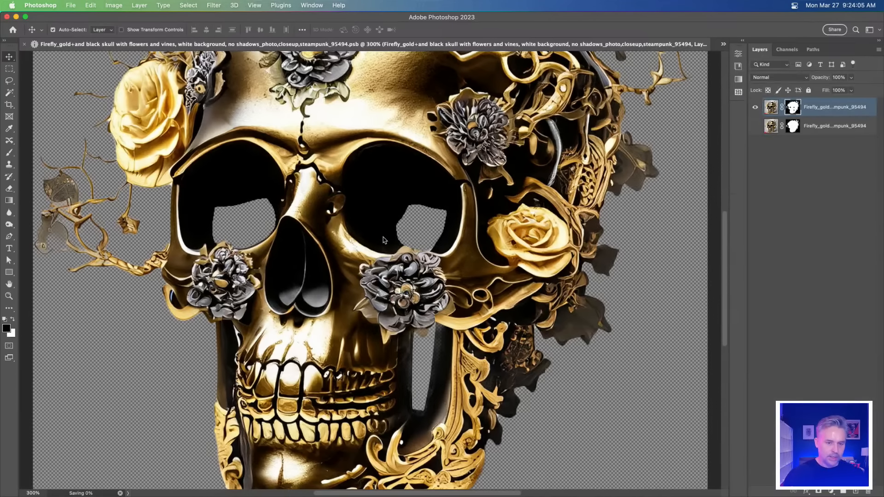
{"action": "key", "text": "super+w"}
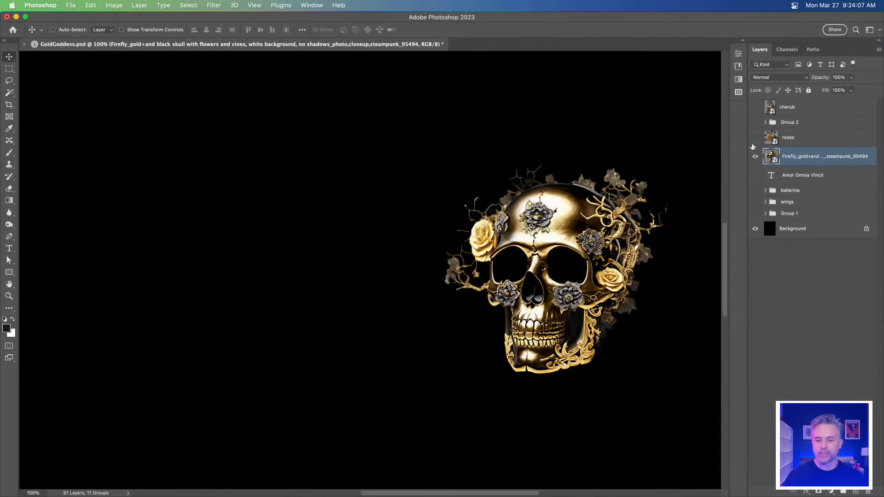
{"action": "left_click", "coordinate": [755, 137]}
{"action": "left_click", "coordinate": [755, 108]}
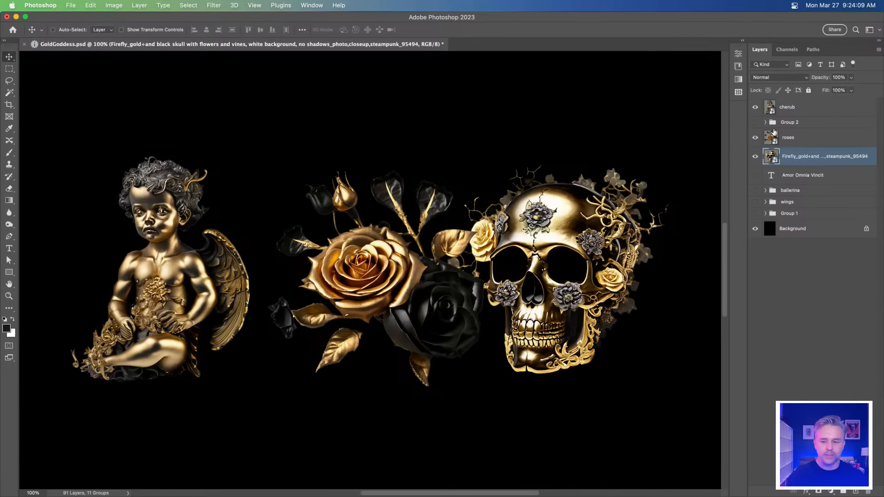
Minimize the Photoshop window, close the Downloads folder window, and reveal the Dock on the desktop.
{"action": "left_click", "coordinate": [16, 17]}
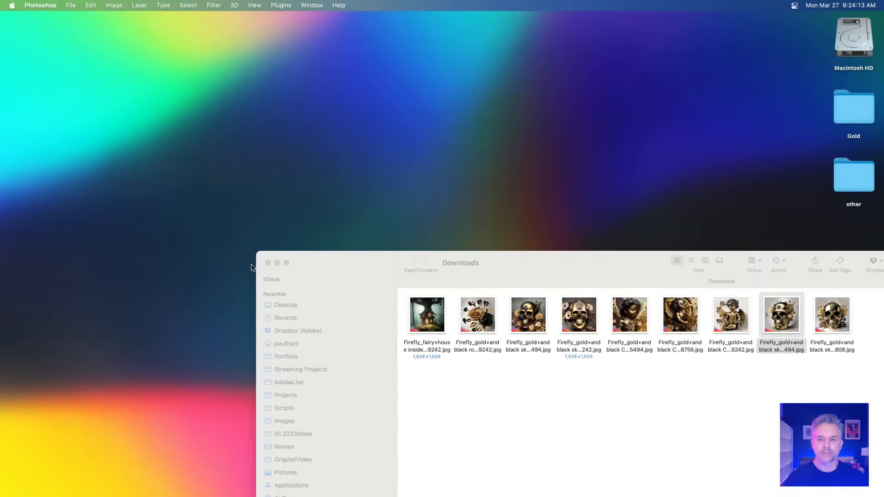
{"action": "left_click", "coordinate": [267, 263]}
{"action": "mouse_move", "coordinate": [455, 496]}
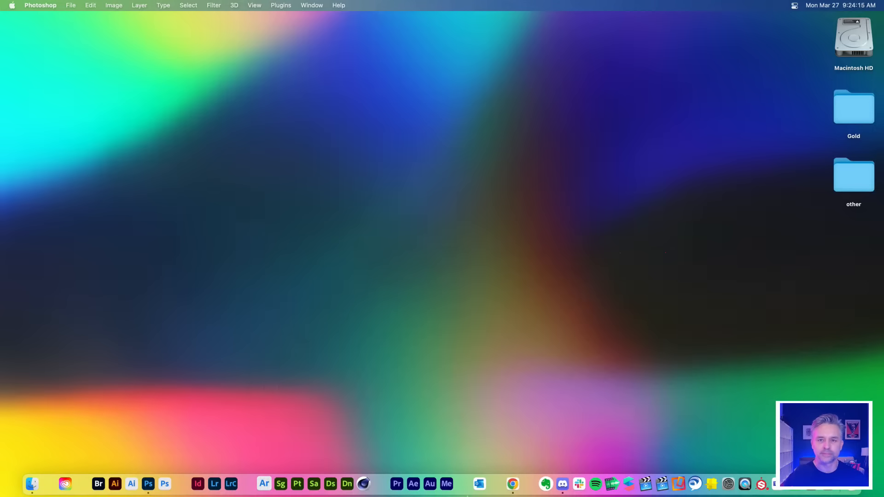
Switch to Firefly in Chrome and generate images from the prompt "gold and black flower pattern" without the Photo and Steampunk styles.
{"action": "left_click", "coordinate": [513, 485]}
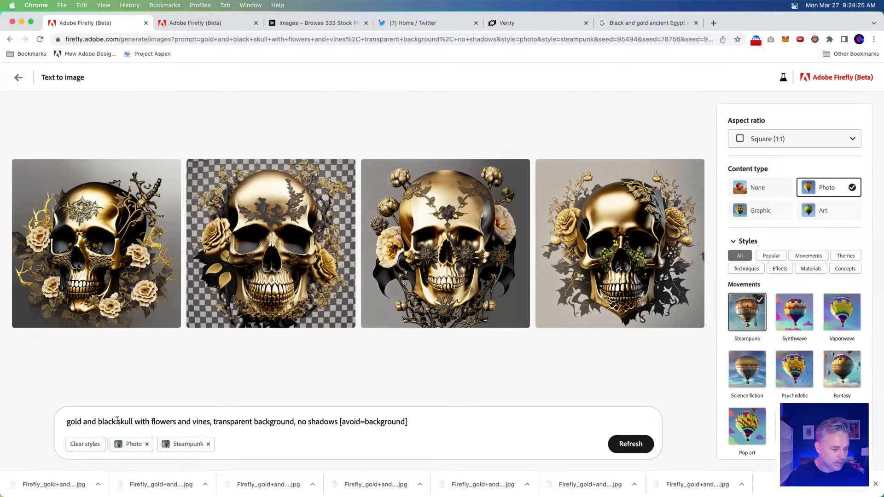
{"action": "left_click_drag", "start_coordinate": [130, 423], "coordinate": [544, 426]}
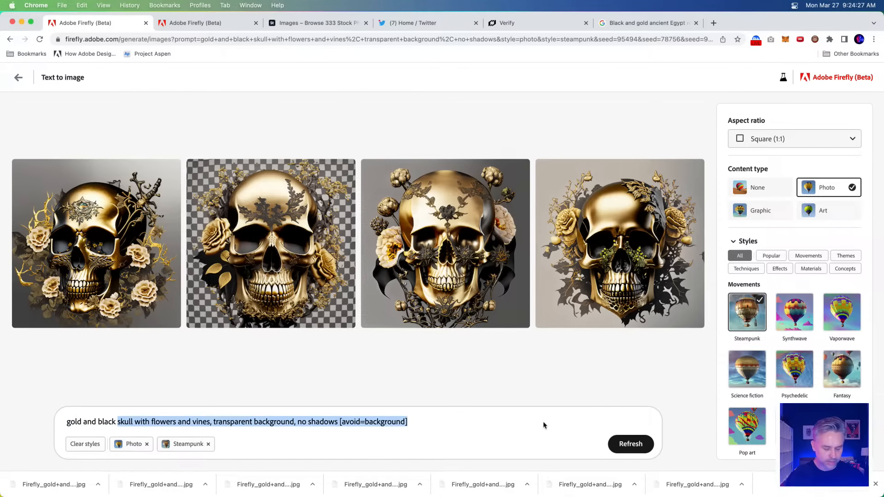
{"action": "type", "text": "flower pattern"}
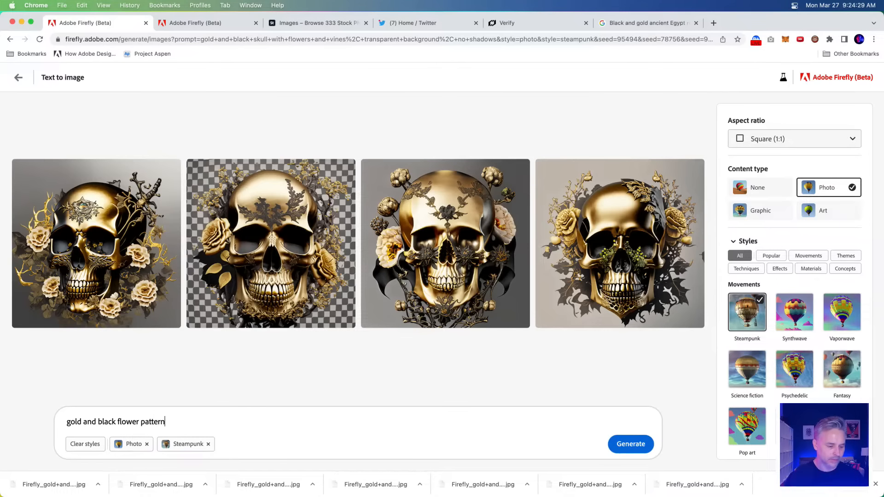
{"action": "left_click", "coordinate": [208, 444]}
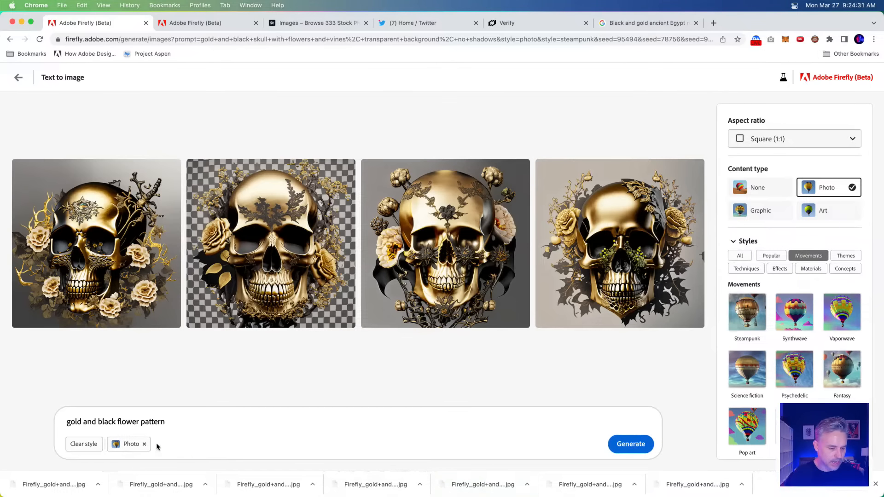
{"action": "left_click", "coordinate": [144, 444]}
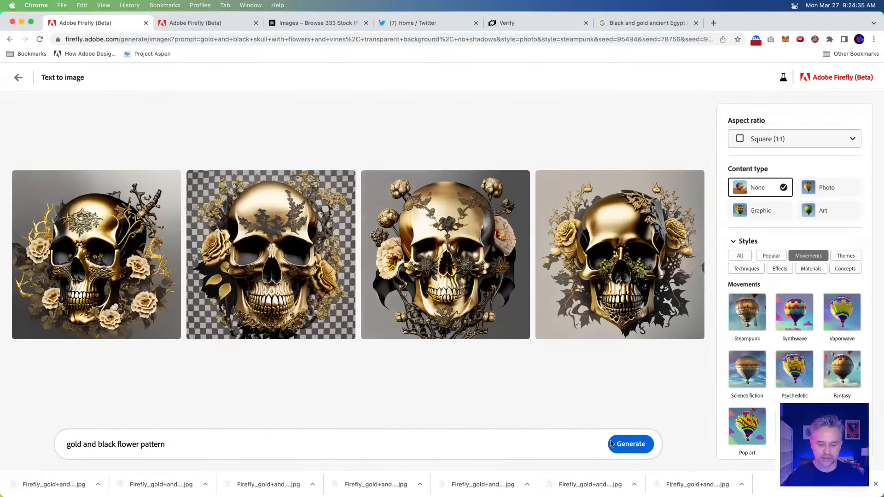
{"action": "left_click", "coordinate": [611, 444]}
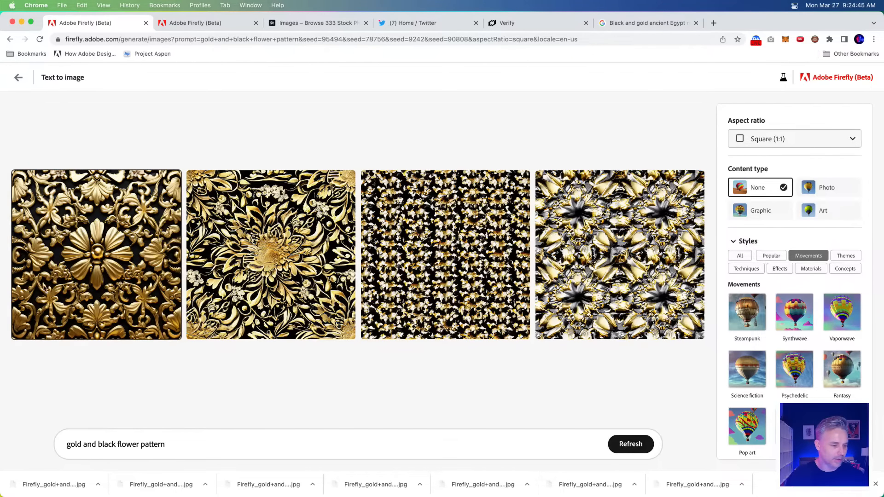
Download the first generated image, the symmetrical gold flower relief, accepting the Content Credentials notice.
{"action": "left_click", "coordinate": [86, 290]}
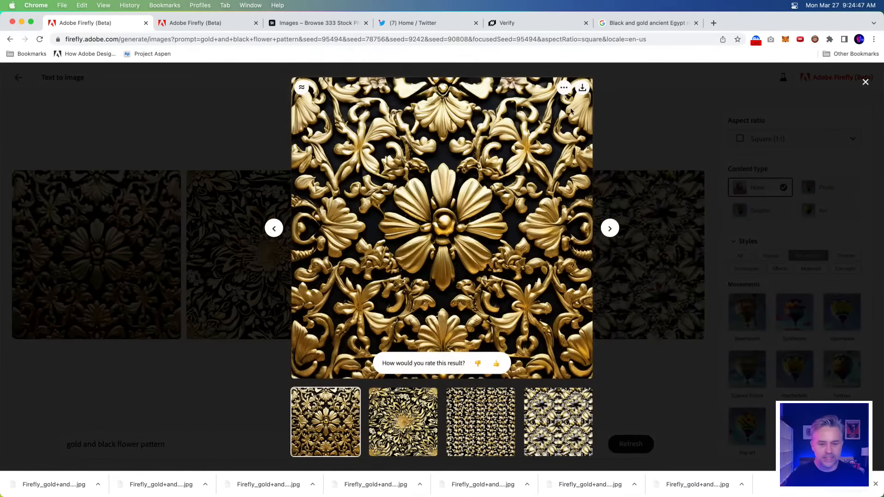
{"action": "left_click", "coordinate": [582, 88]}
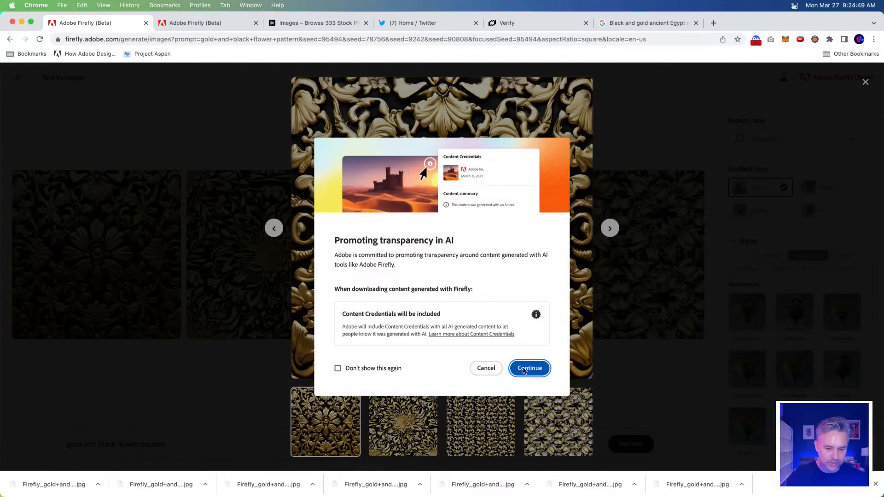
{"action": "left_click", "coordinate": [524, 370]}
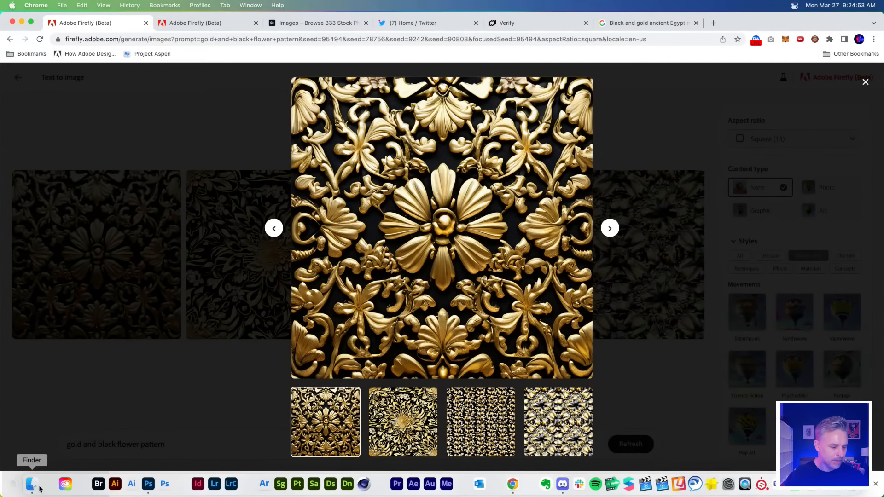
Place the downloaded gold and black flower pattern image from the Downloads folder into the GoldGoddess.psd document in Photoshop.
{"action": "left_click", "coordinate": [31, 484]}
{"action": "left_click_drag", "start_coordinate": [286, 90], "coordinate": [461, 98]}
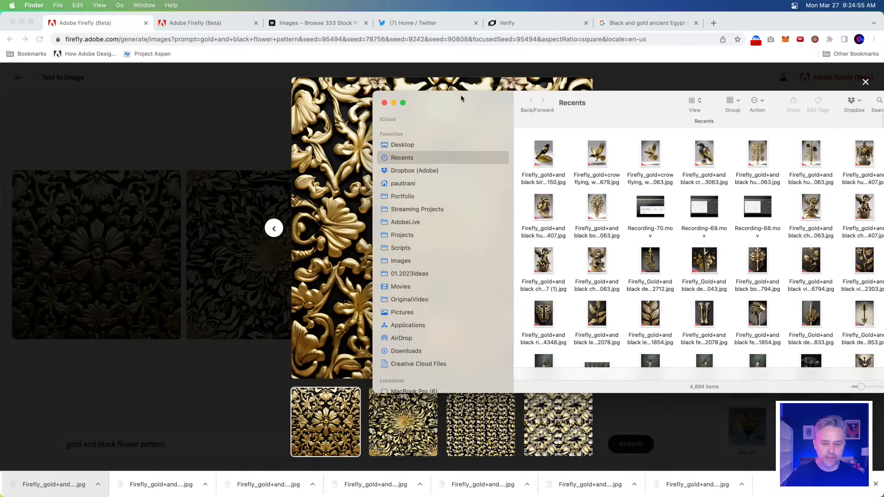
{"action": "left_click", "coordinate": [400, 351]}
{"action": "left_click", "coordinate": [544, 224]}
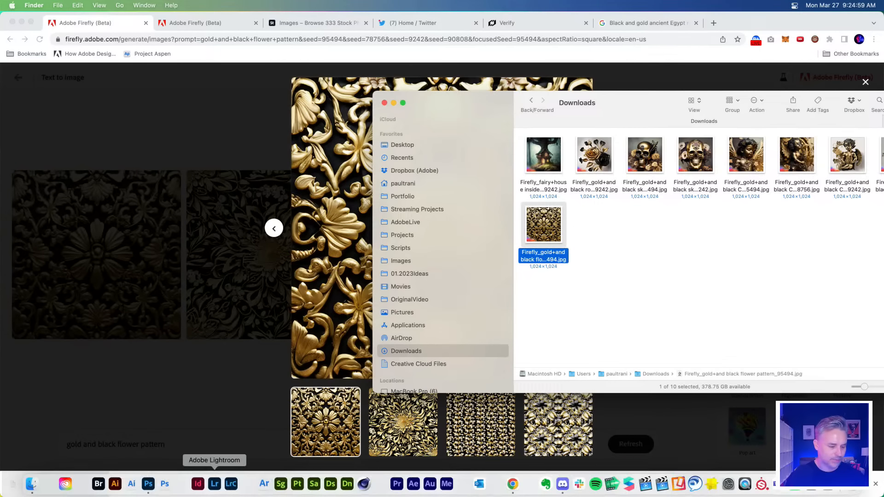
{"action": "left_click", "coordinate": [148, 484]}
{"action": "left_click", "coordinate": [33, 484]}
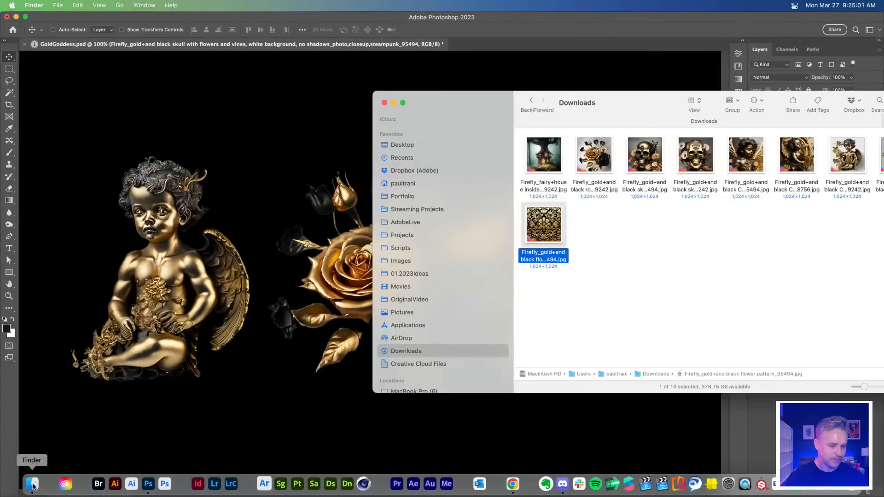
{"action": "left_click_drag", "start_coordinate": [540, 226], "coordinate": [133, 253]}
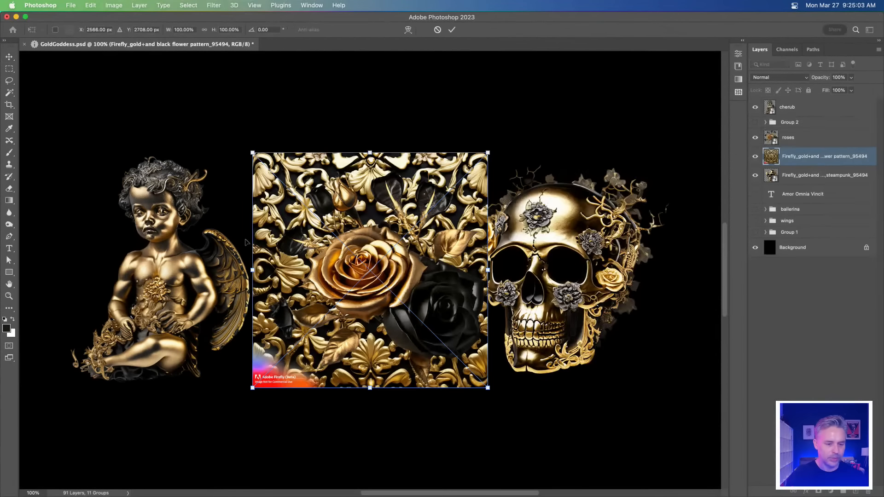
{"action": "key", "text": "Return"}
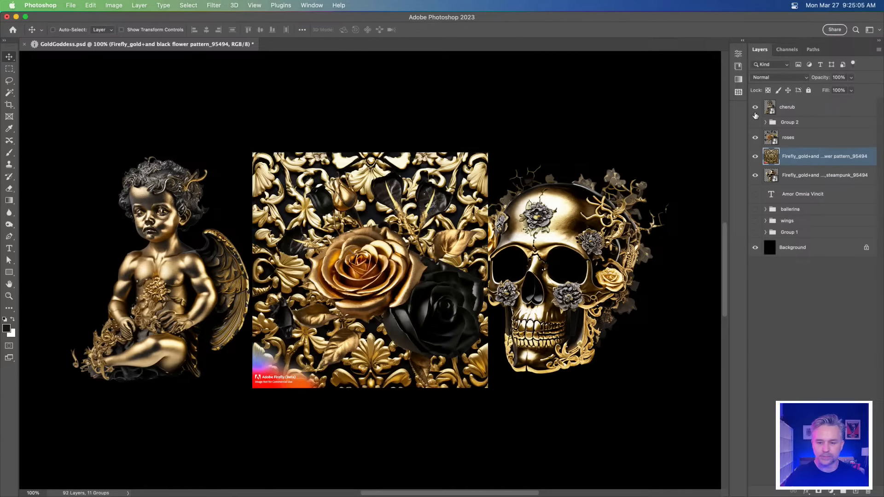
Hide the cherub, roses and skull layers to isolate the flower pattern.
{"action": "left_click", "coordinate": [755, 112]}
{"action": "left_click", "coordinate": [755, 137]}
{"action": "left_click", "coordinate": [755, 175]}
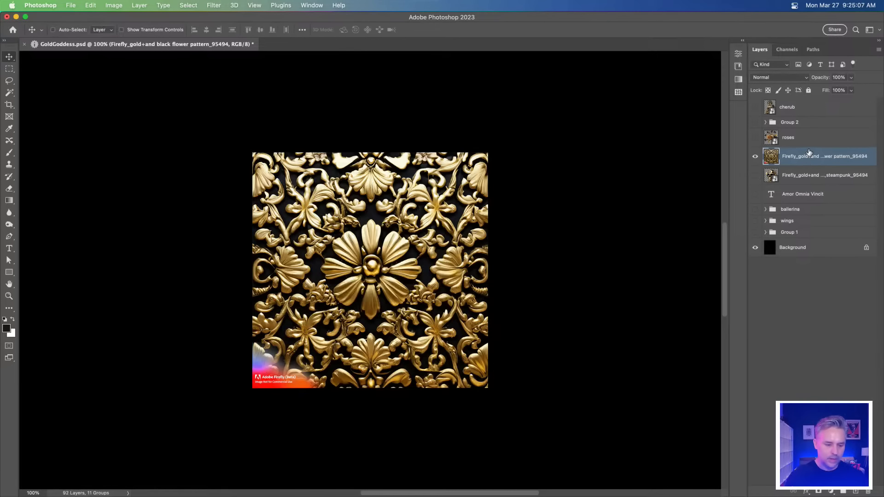
Duplicate the flower pattern layer and flip the copy horizontally.
{"action": "key", "text": "super+plus"}
{"action": "left_click_drag", "start_coordinate": [362, 270], "coordinate": [390, 160]}
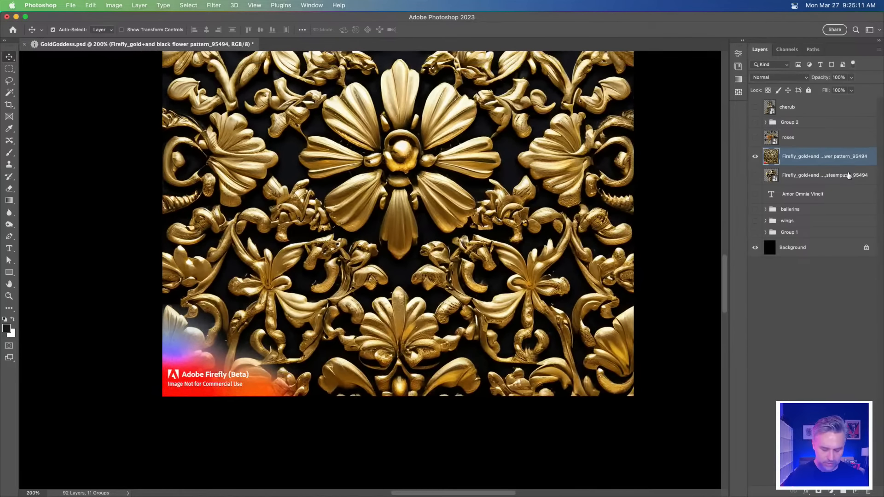
{"action": "key", "text": "super+j"}
{"action": "key", "text": "super+t"}
{"action": "right_click", "coordinate": [442, 164]}
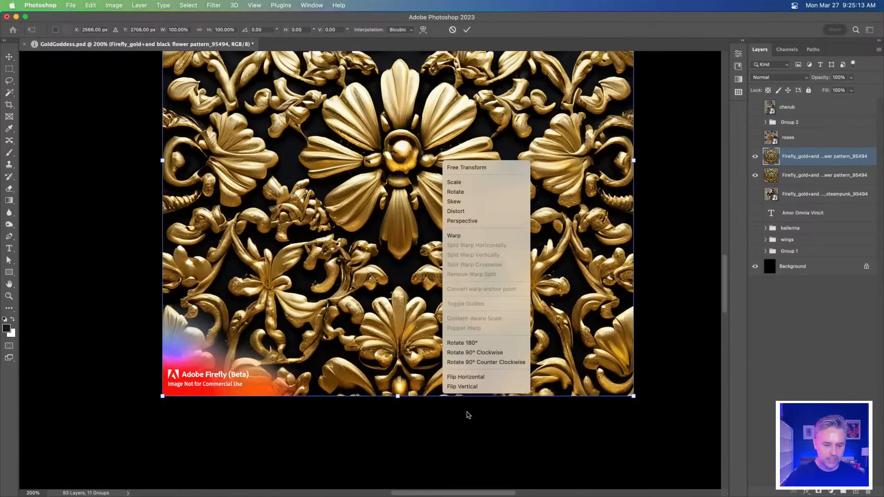
{"action": "left_click", "coordinate": [458, 380]}
{"action": "key", "text": "Return"}
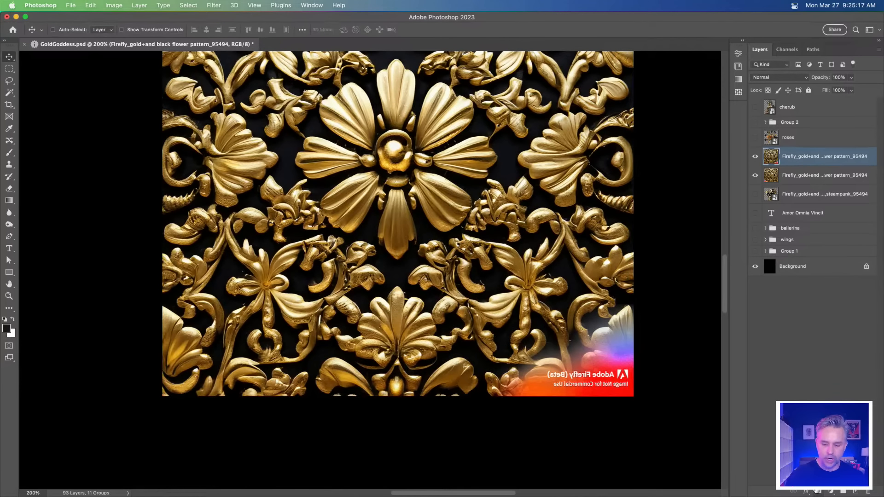
Add a black mask to the flipped copy and paint it white with a 125 px brush to cover the Firefly watermark.
{"action": "key", "text": "super+shift+m"}
{"action": "key", "text": "super+i"}
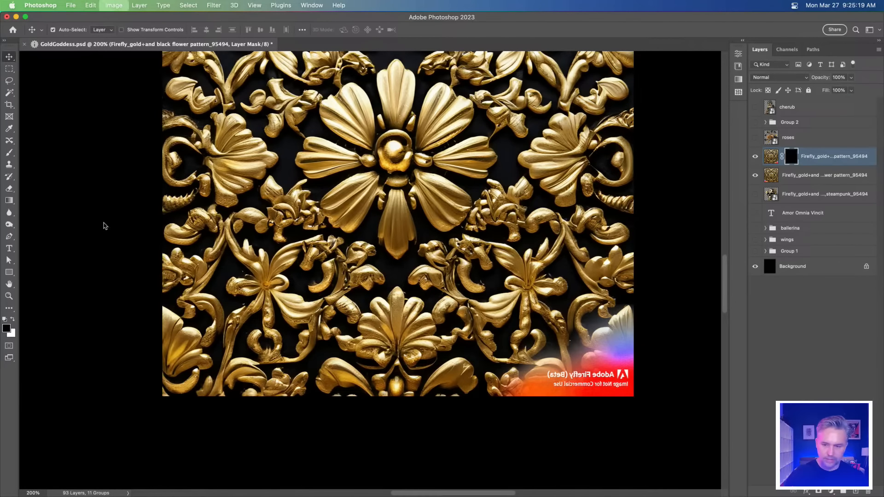
{"action": "key", "text": "b"}
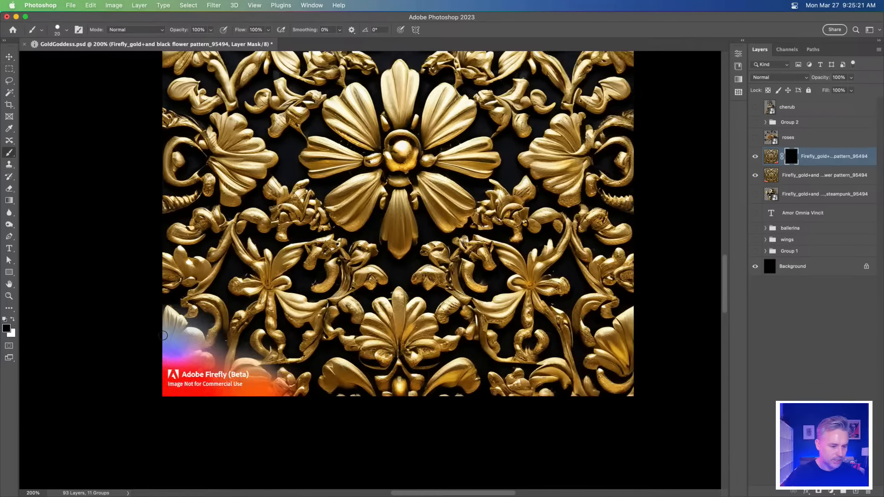
{"action": "key", "text": "bracketright"}
{"action": "key", "text": "bracketright"}
{"action": "key", "text": "bracketright"}
{"action": "key", "text": "bracketright"}
{"action": "key", "text": "bracketright"}
{"action": "key", "text": "bracketright"}
{"action": "key", "text": "bracketright"}
{"action": "key", "text": "bracketright"}
{"action": "key", "text": "bracketright"}
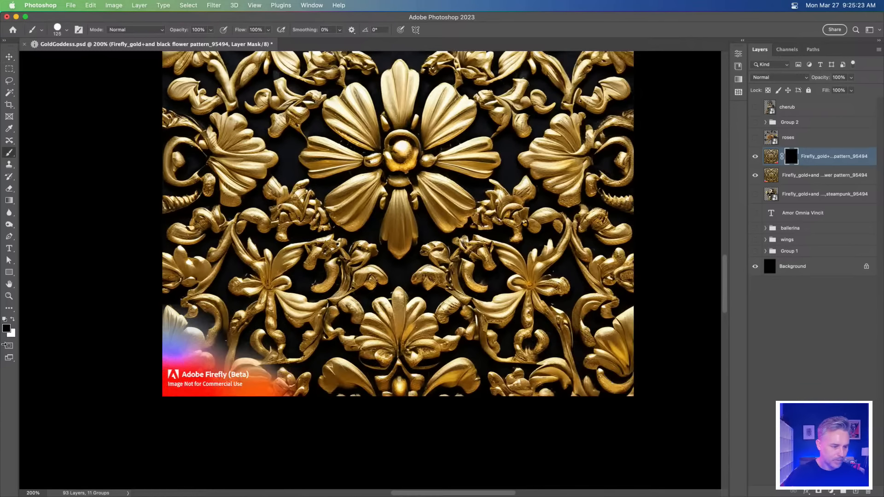
{"action": "left_click", "coordinate": [13, 320]}
{"action": "mouse_move", "coordinate": [99, 351]}
{"action": "left_mouse_down"}
{"action": "mouse_move", "coordinate": [269, 395]}
{"action": "mouse_move", "coordinate": [147, 314]}
{"action": "mouse_move", "coordinate": [211, 383]}
{"action": "left_mouse_up"}
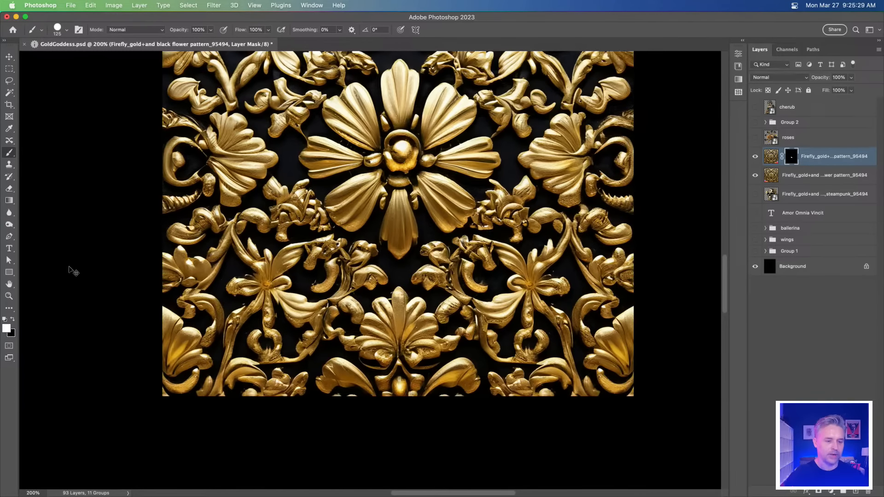
Combine the masked copy and the original flower pattern layer into one smart object.
{"action": "key", "text": "super+0"}
{"action": "left_click", "coordinate": [796, 178], "text": "shift"}
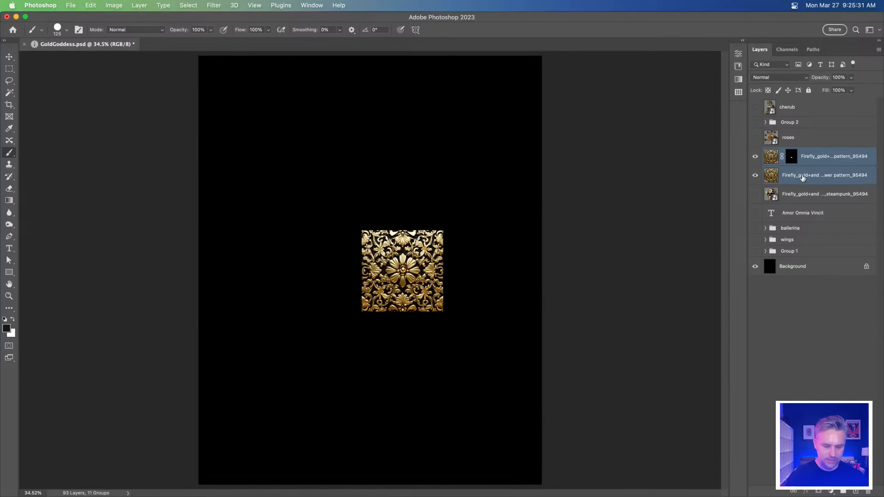
{"action": "key", "text": "super+e"}
Load the combined flower layer's outline as a selection and define it as a pattern named Pattern 100.
{"action": "left_click", "coordinate": [761, 154], "text": "super"}
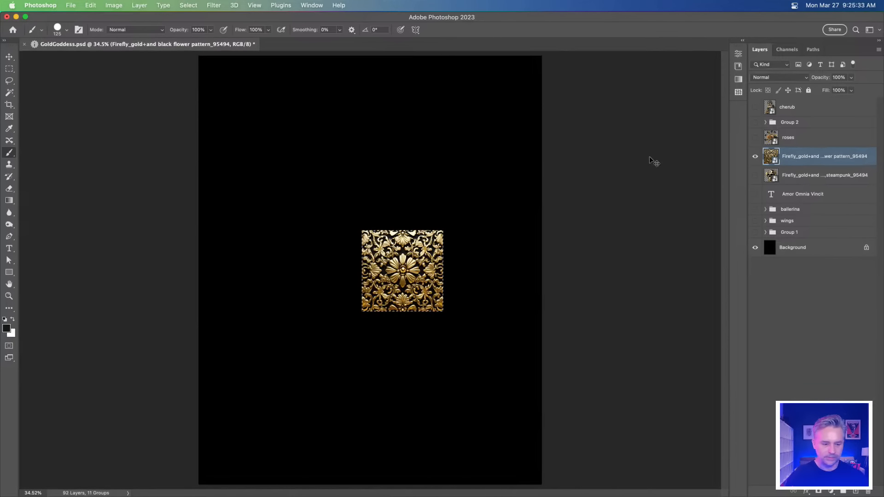
{"action": "left_click", "coordinate": [90, 5]}
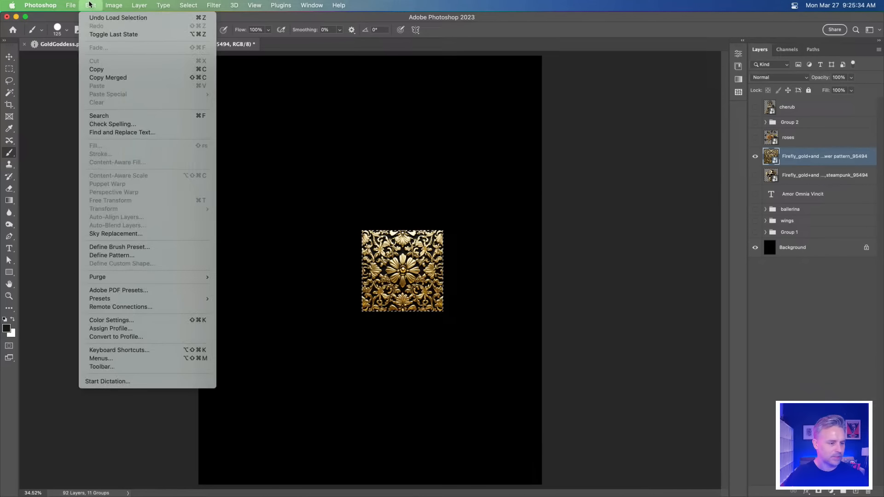
{"action": "left_click", "coordinate": [108, 255]}
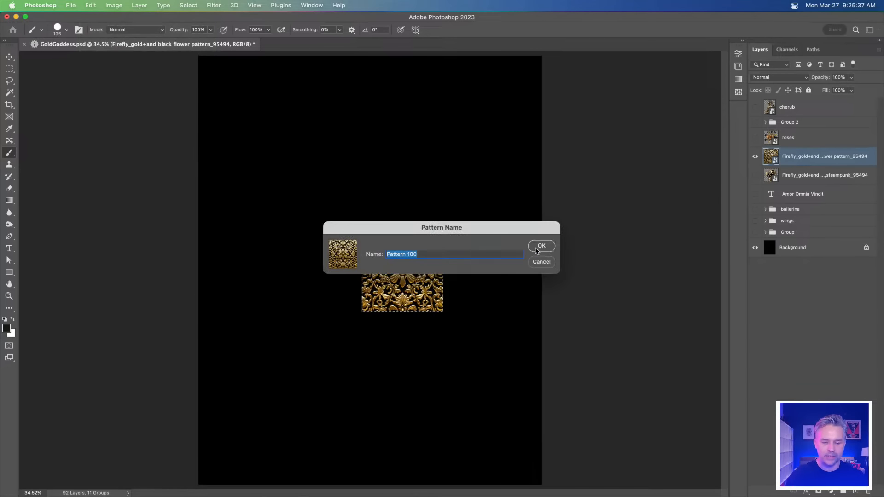
{"action": "left_click", "coordinate": [541, 245]}
Hide the flower pattern layer, add a new empty layer above Background, and clear the selection.
{"action": "left_click", "coordinate": [755, 247], "text": "alt"}
{"action": "left_click", "coordinate": [792, 251]}
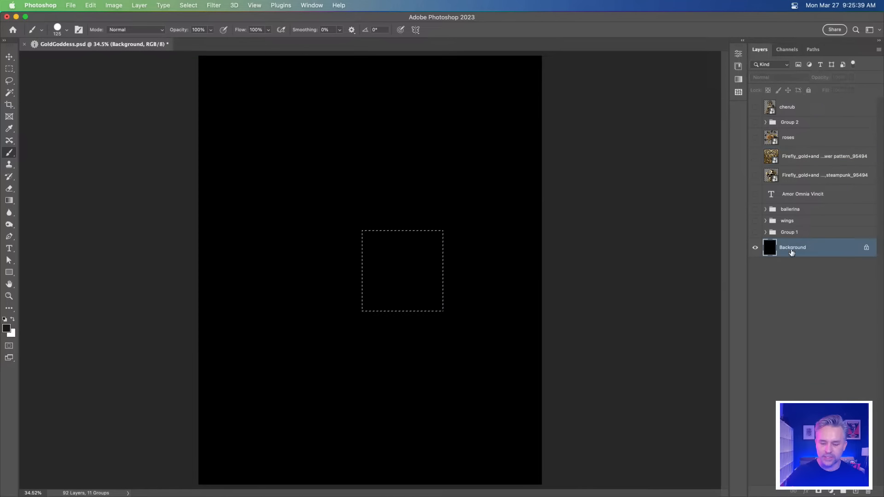
{"action": "key", "text": "alt+shift+super+n"}
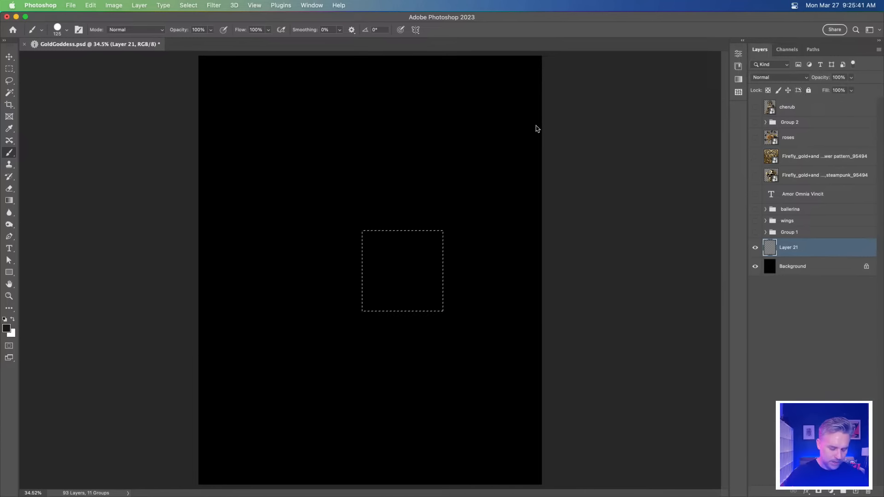
{"action": "key", "text": "super+d"}
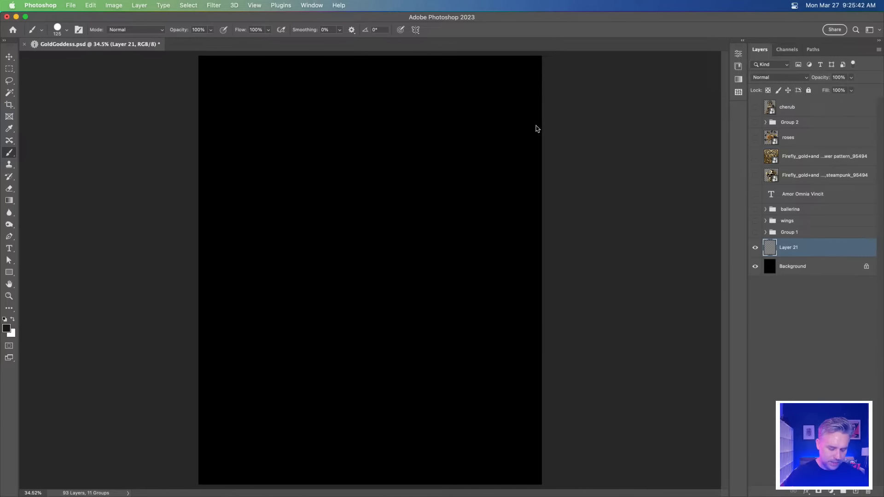
Fill the new layer with the gold flower pattern from the saved patterns.
{"action": "left_click", "coordinate": [742, 41]}
{"action": "left_click", "coordinate": [660, 49]}
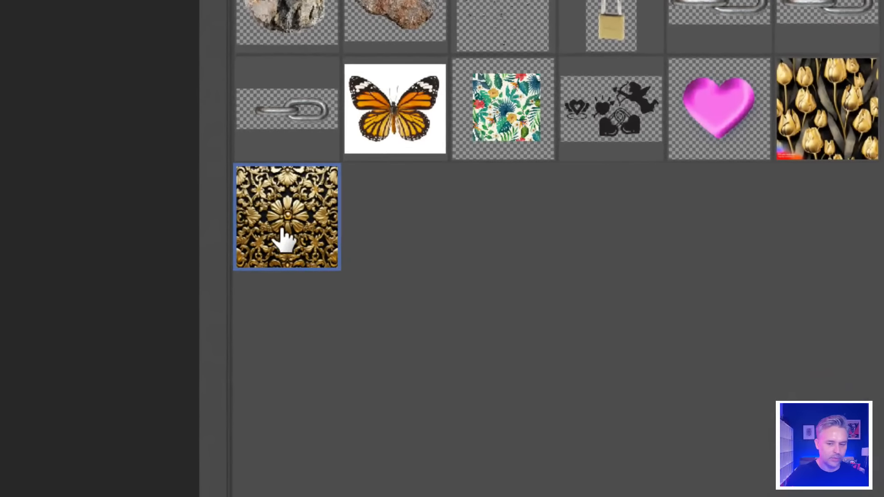
{"action": "left_click_drag", "start_coordinate": [564, 348], "coordinate": [563, 347]}
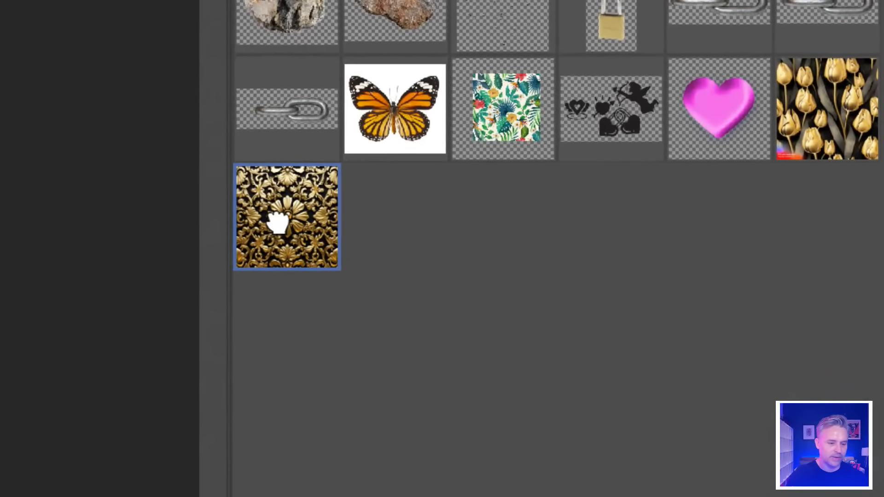
{"action": "left_click_drag", "start_coordinate": [279, 223], "coordinate": [276, 267]}
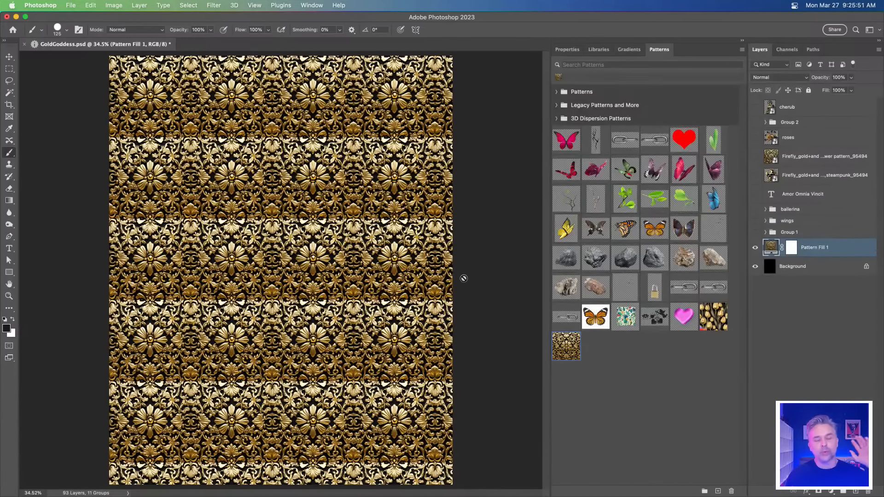
Examine the tiled pattern fill at up to 400% for visible seams between the repeats.
{"action": "key", "text": "super+1"}
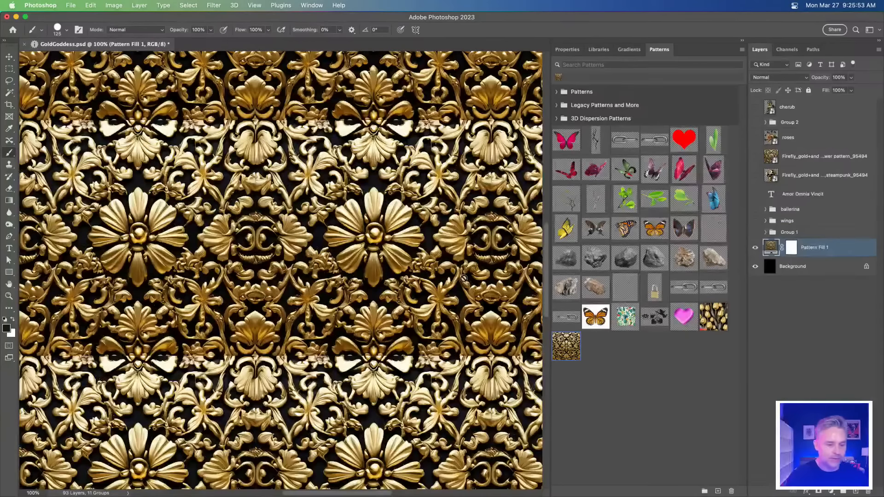
{"action": "left_click_drag", "start_coordinate": [175, 271], "coordinate": [336, 261]}
{"action": "key", "text": "super+equal"}
{"action": "key", "text": "super+equal"}
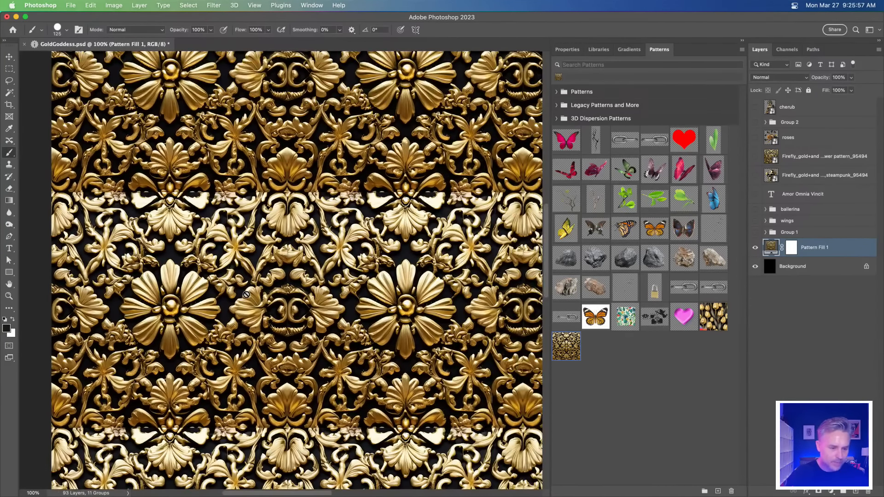
{"action": "key", "text": "super+equal"}
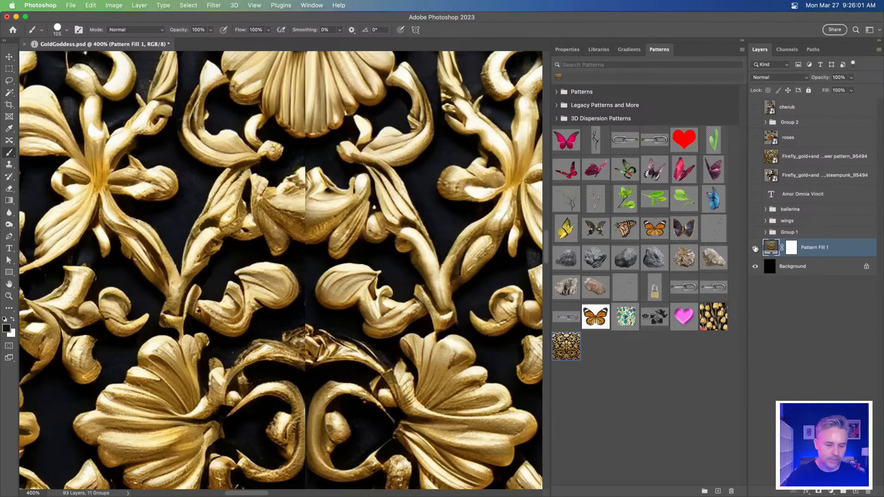
Try the gold tulip pattern on the pattern fill layer and inspect its repeats for seams at up to 200%.
{"action": "key", "text": "super+0"}
{"action": "left_click", "coordinate": [711, 319]}
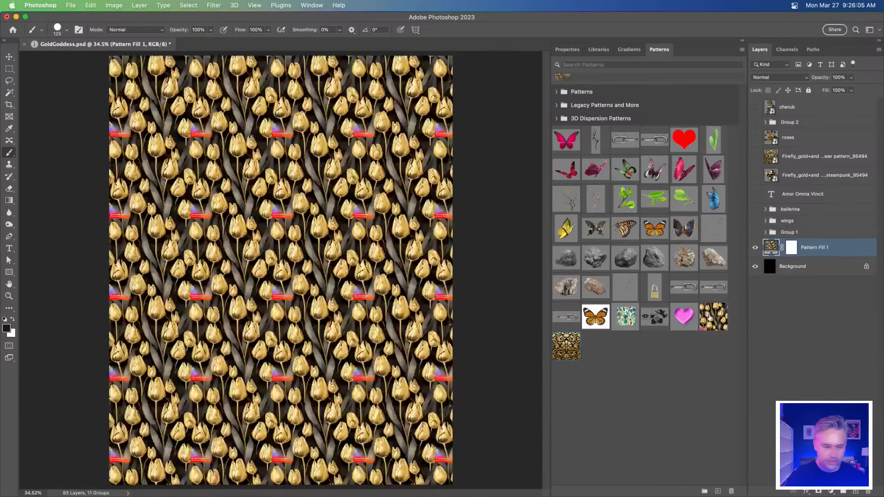
{"action": "key", "text": "super+1"}
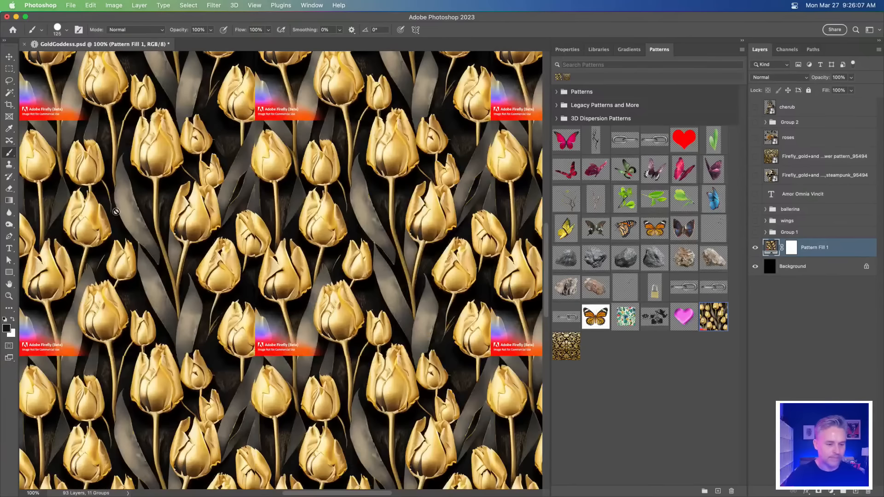
{"action": "key", "text": "super+plus"}
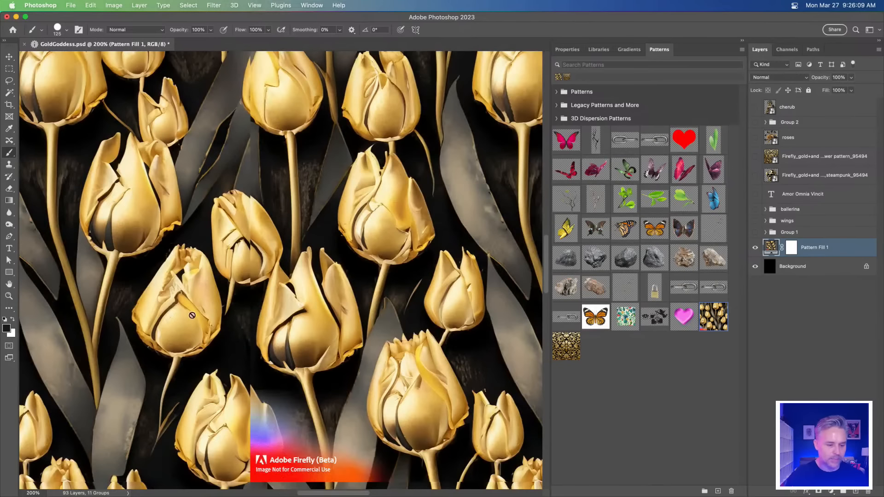
{"action": "left_click", "coordinate": [255, 423]}
{"action": "left_click", "coordinate": [426, 199]}
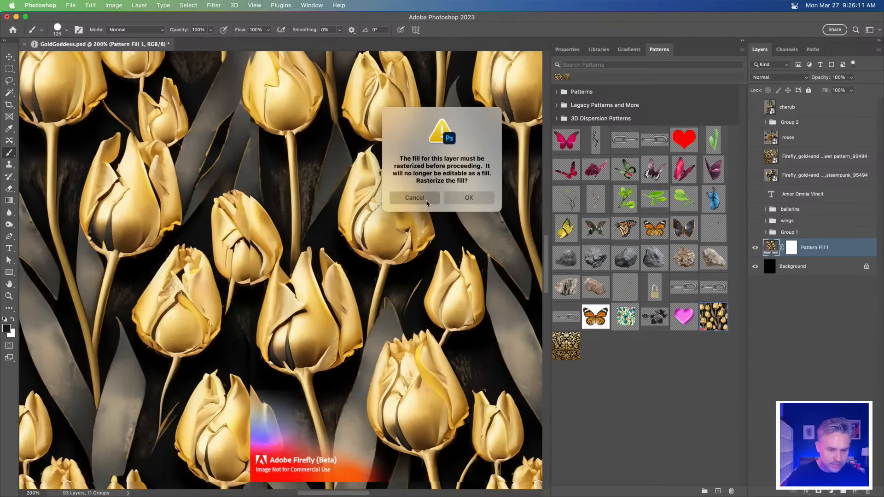
{"action": "key", "text": "super+0"}
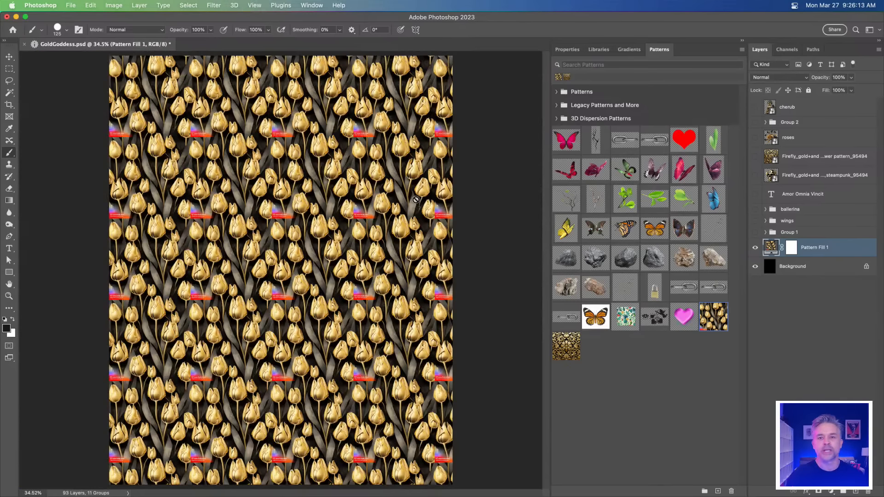
Reapply the gold and black flower pattern to the pattern fill layer and enlarge its scale to about 180%.
{"action": "left_click", "coordinate": [755, 248]}
{"action": "left_click", "coordinate": [755, 249]}
{"action": "left_click", "coordinate": [566, 341]}
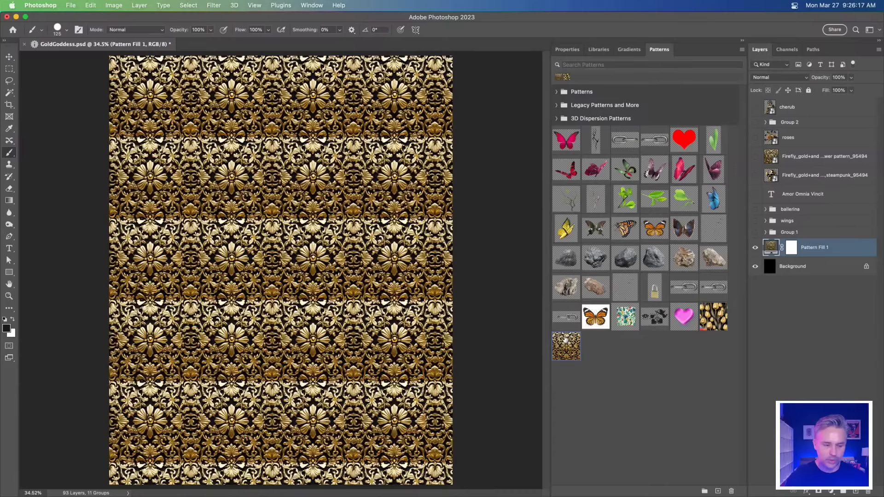
{"action": "double_click", "coordinate": [772, 249]}
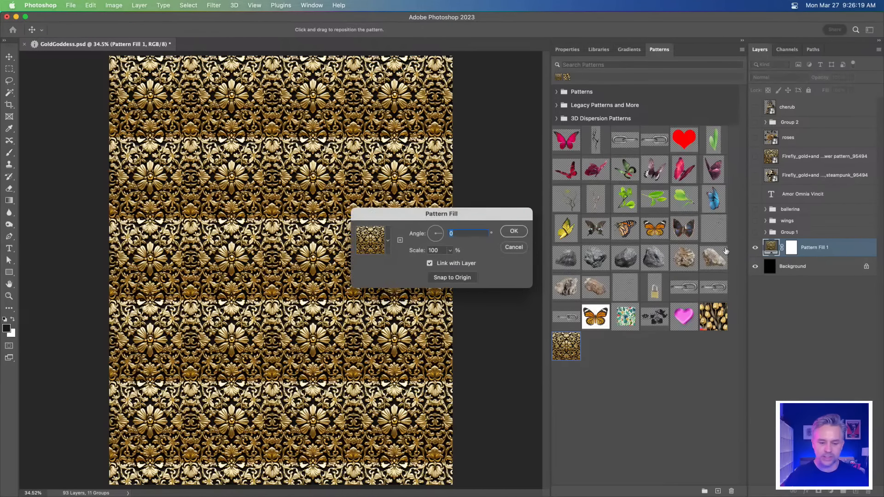
{"action": "left_click_drag", "start_coordinate": [418, 252], "coordinate": [454, 251]}
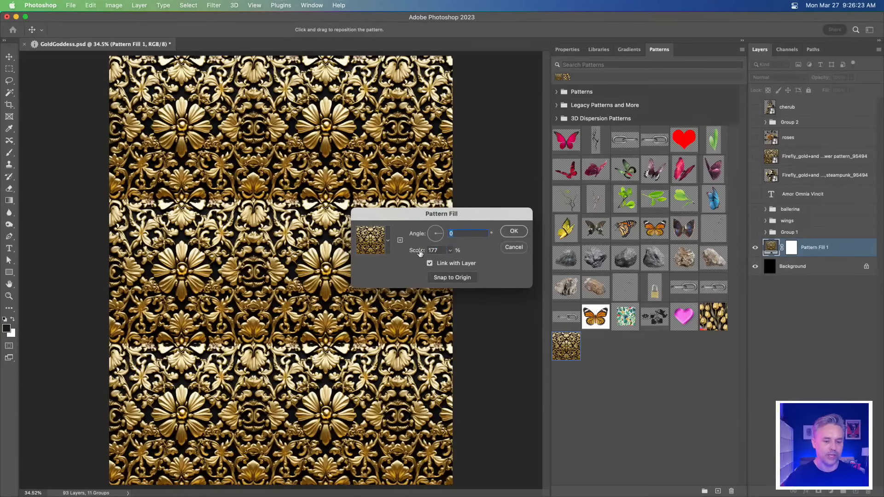
{"action": "left_click", "coordinate": [514, 231]}
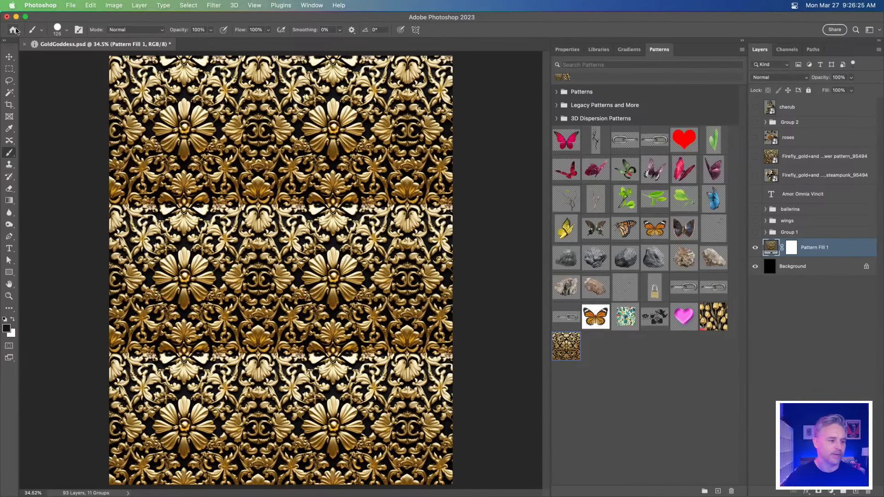
Activate the Rectangular Marquee tool, hide the pattern fill layer, and make Background the active layer.
{"action": "left_click", "coordinate": [9, 68]}
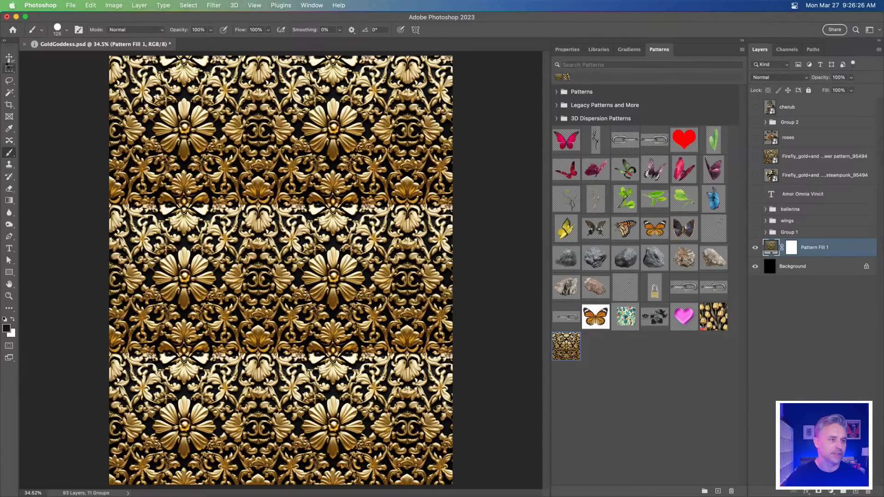
{"action": "left_click", "coordinate": [754, 249]}
{"action": "left_click", "coordinate": [787, 268]}
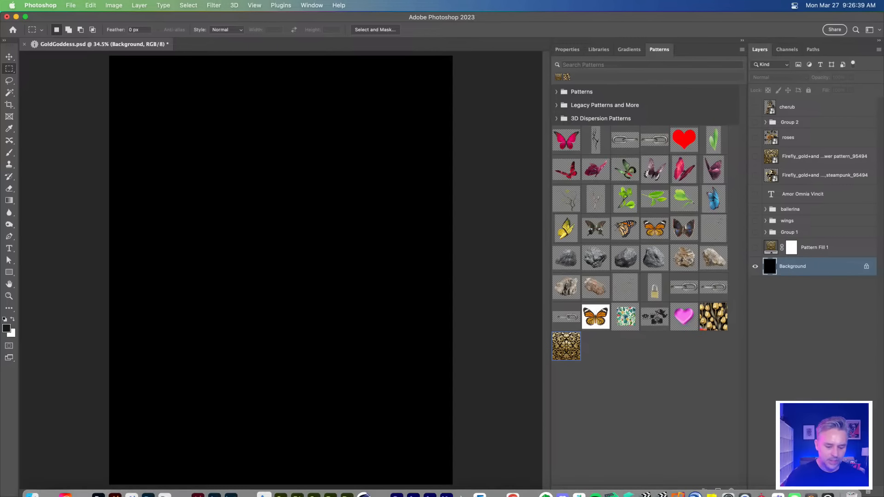
Switch to Adobe Firefly in Chrome and examine the first gold and black flower pattern result enlarged.
{"action": "left_click", "coordinate": [506, 486]}
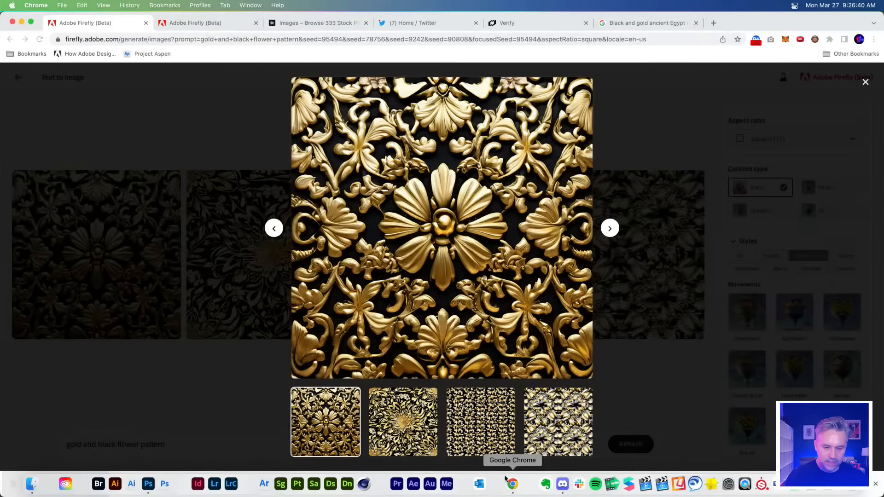
{"action": "left_click", "coordinate": [214, 140]}
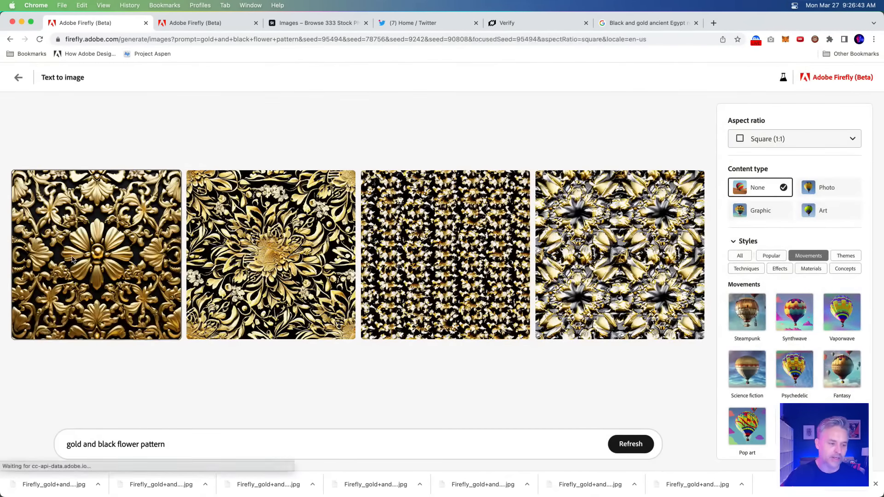
{"action": "left_click", "coordinate": [84, 252]}
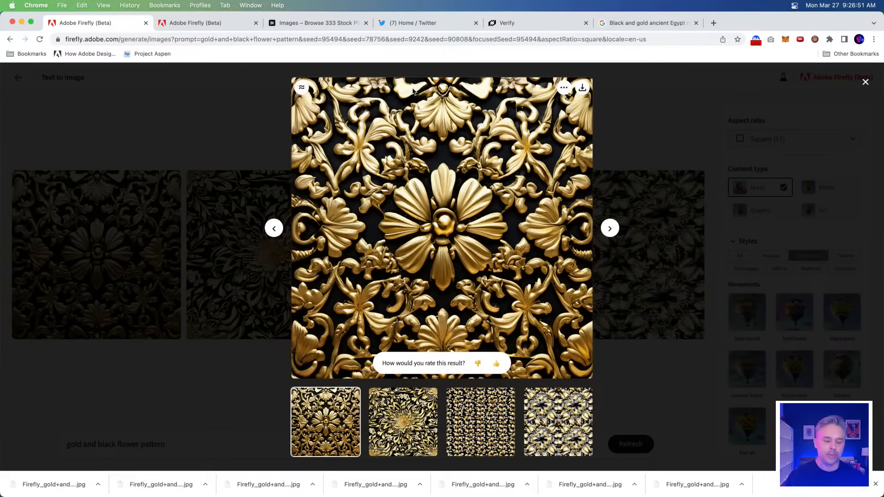
{"action": "left_click", "coordinate": [239, 414]}
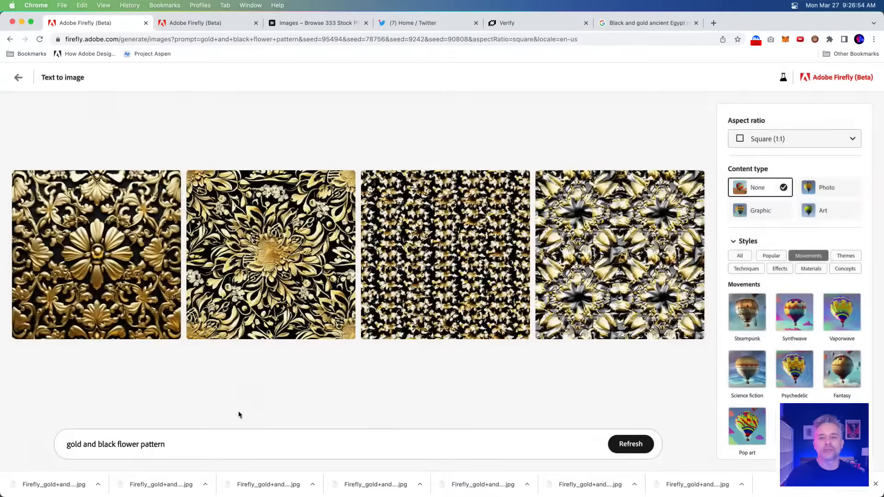
Change the prompt to "white and black flower pattern", apply the Vector look style, and generate new images.
{"action": "double_click", "coordinate": [77, 445]}
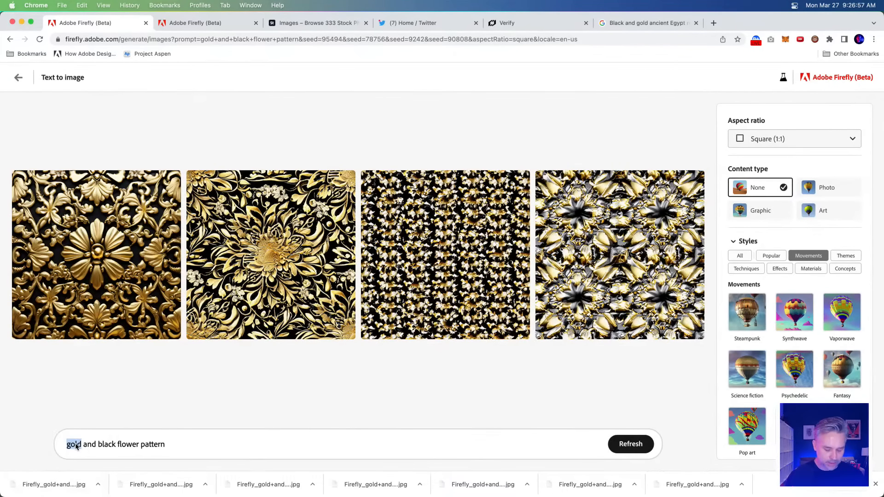
{"action": "type", "text": "white"}
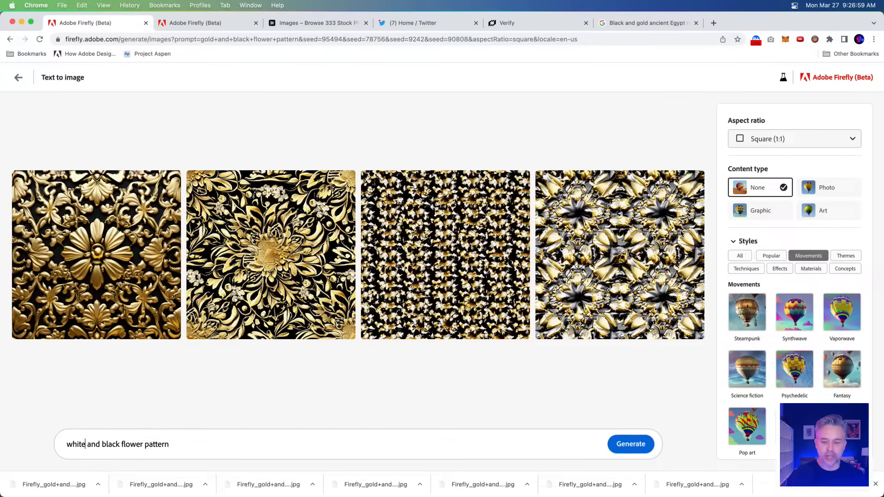
{"action": "scroll", "coordinate": [774, 299], "scroll_direction": "down", "scroll_amount": 5}
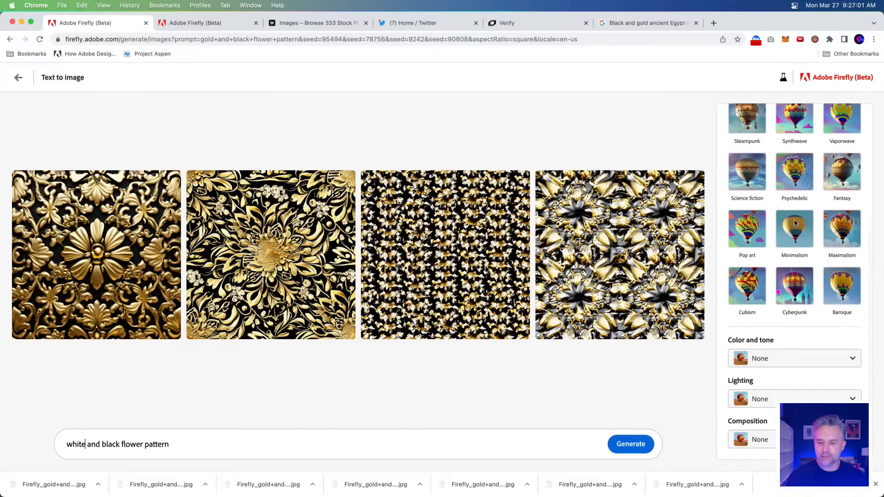
{"action": "scroll", "coordinate": [796, 223], "scroll_direction": "up", "scroll_amount": 3}
{"action": "left_click", "coordinate": [740, 179]}
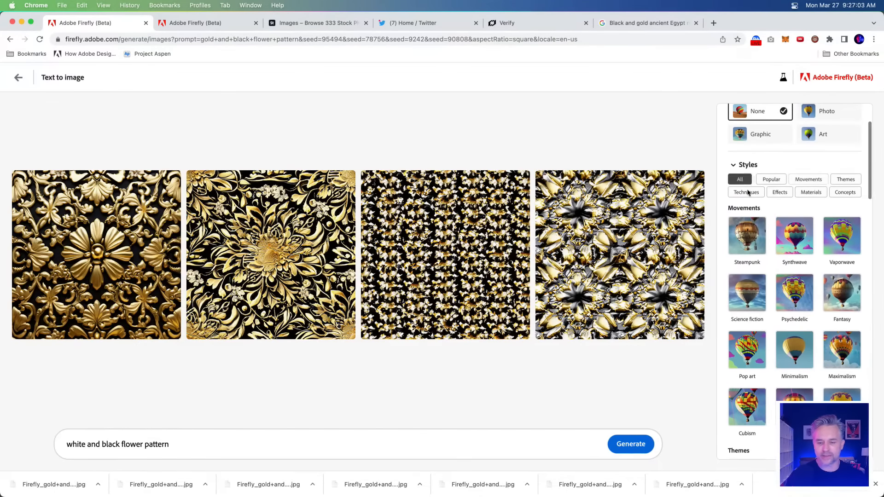
{"action": "left_click", "coordinate": [749, 192]}
{"action": "scroll", "coordinate": [772, 275], "scroll_direction": "up", "scroll_amount": 5}
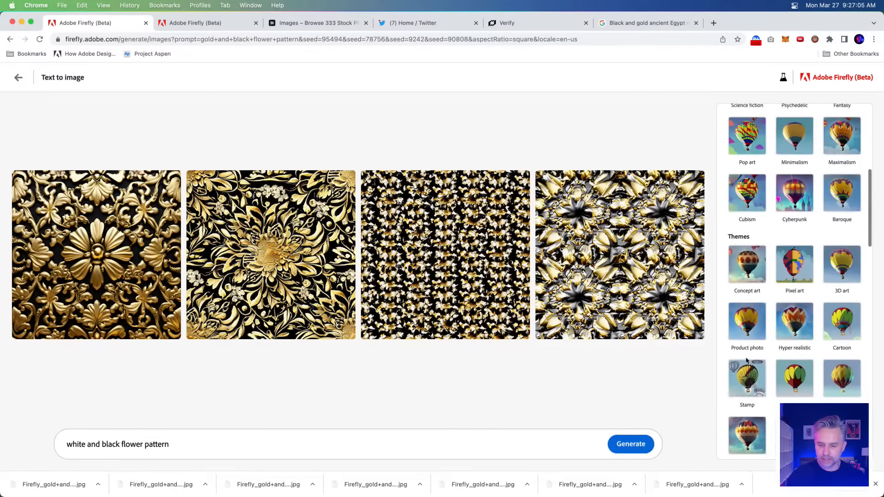
{"action": "left_click", "coordinate": [791, 383]}
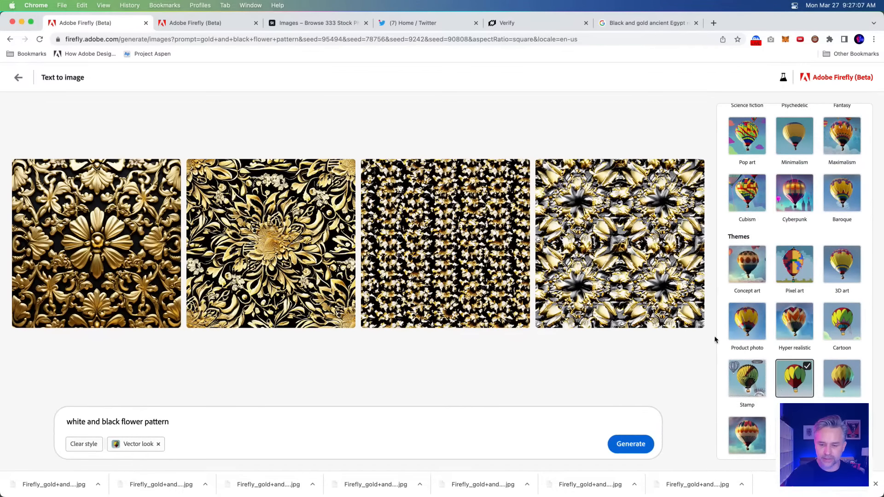
{"action": "left_click", "coordinate": [621, 443]}
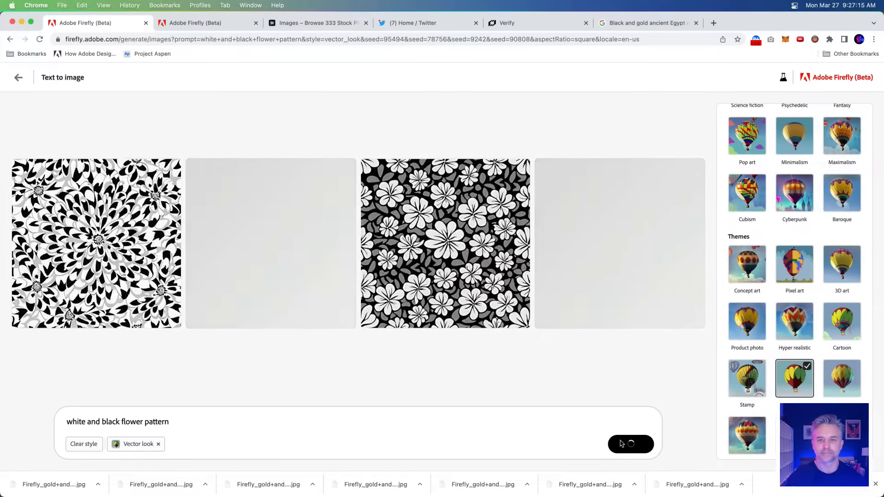
Enlarge the third result with white flowers on black, download it, and return to the results.
{"action": "left_click", "coordinate": [464, 274]}
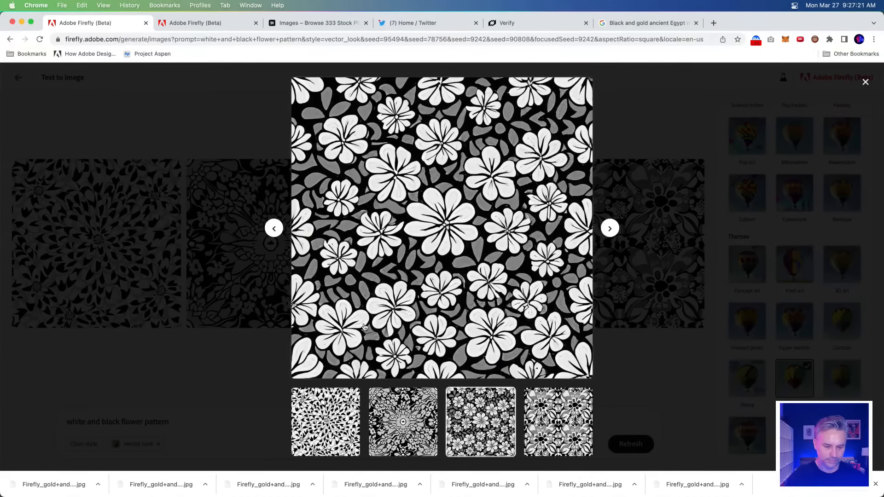
{"action": "left_click", "coordinate": [582, 88]}
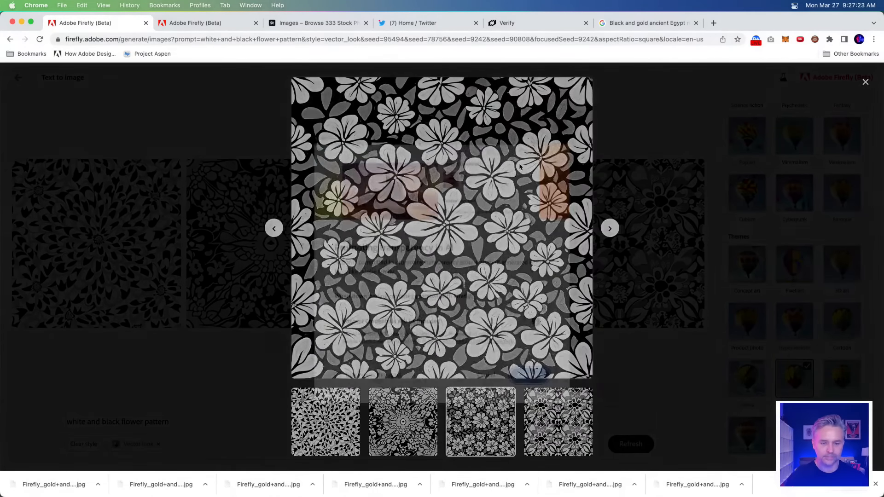
{"action": "left_click", "coordinate": [520, 368]}
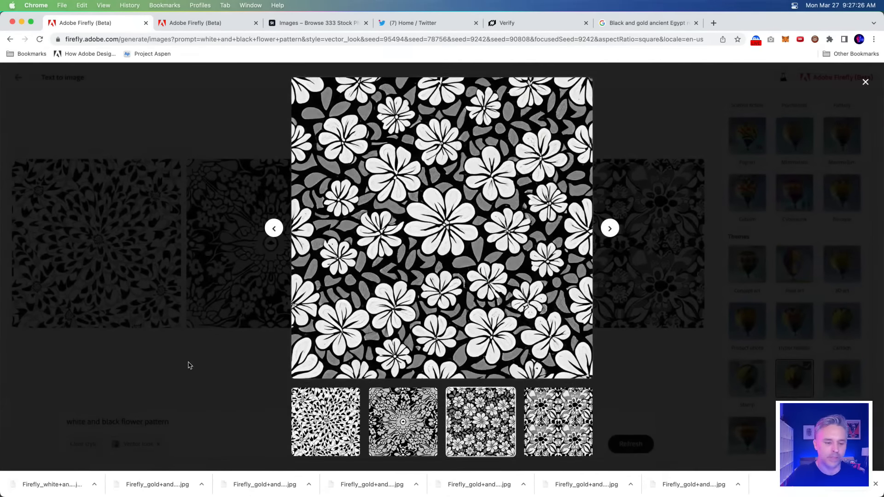
{"action": "left_click", "coordinate": [188, 366]}
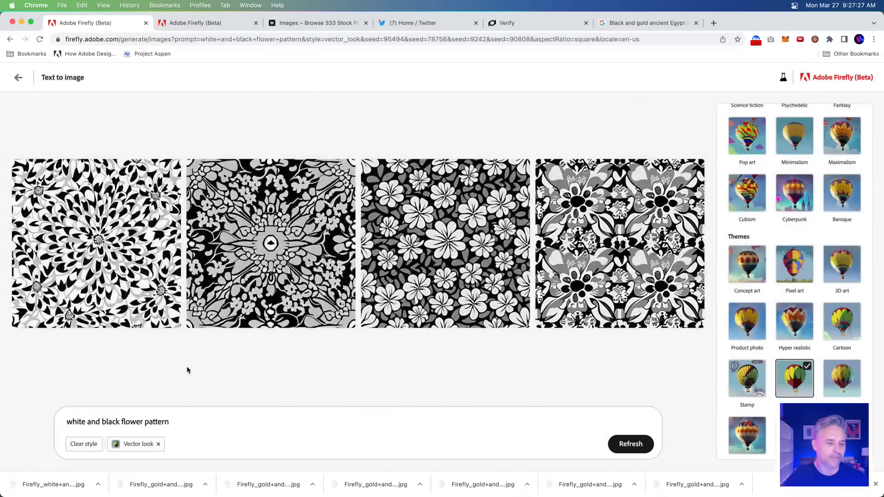
Go back through the earlier generations to the gold and black cherub results and bring up the saved prompt notes.
{"action": "left_click", "coordinate": [18, 79]}
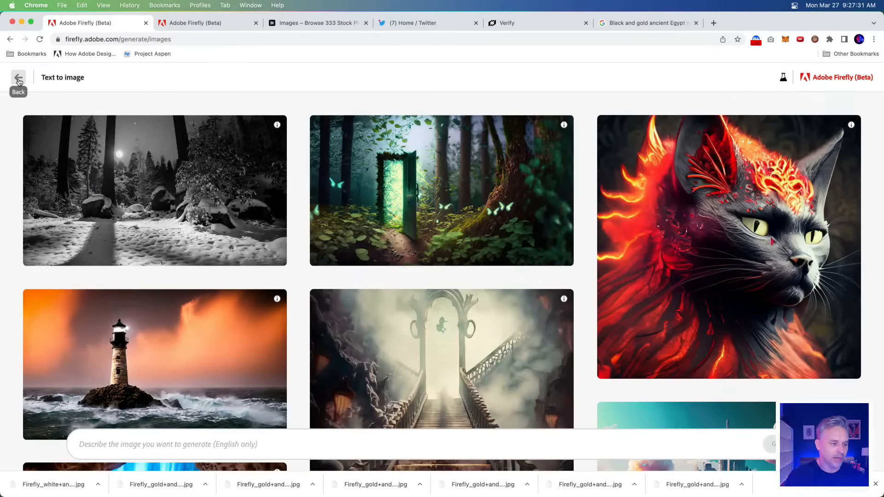
{"action": "left_click", "coordinate": [11, 40]}
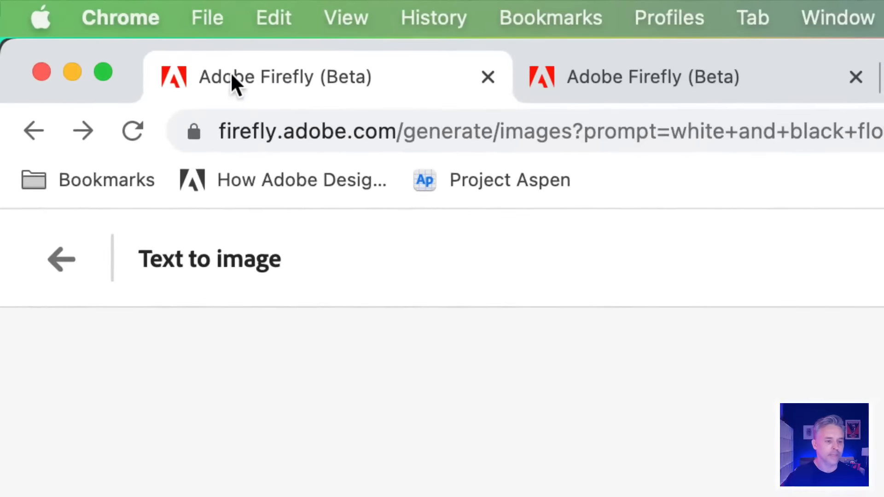
{"action": "left_click", "coordinate": [34, 132]}
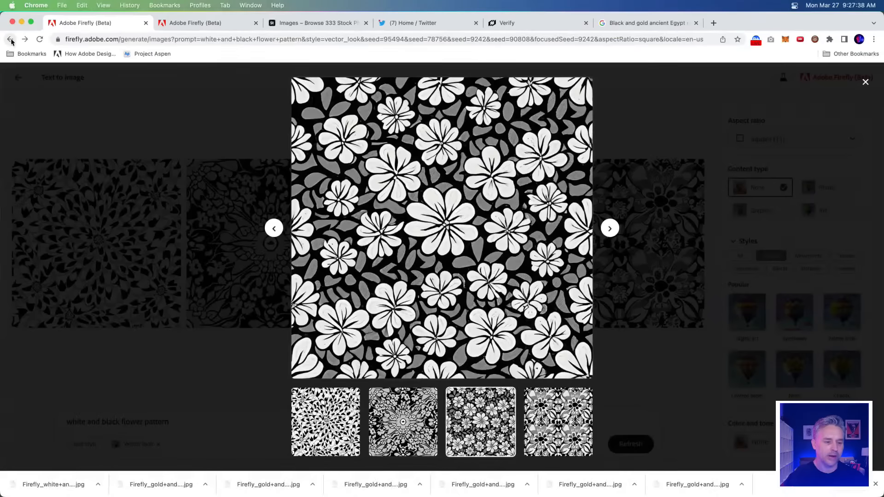
{"action": "left_click", "coordinate": [10, 40]}
{"action": "left_click", "coordinate": [10, 40]}
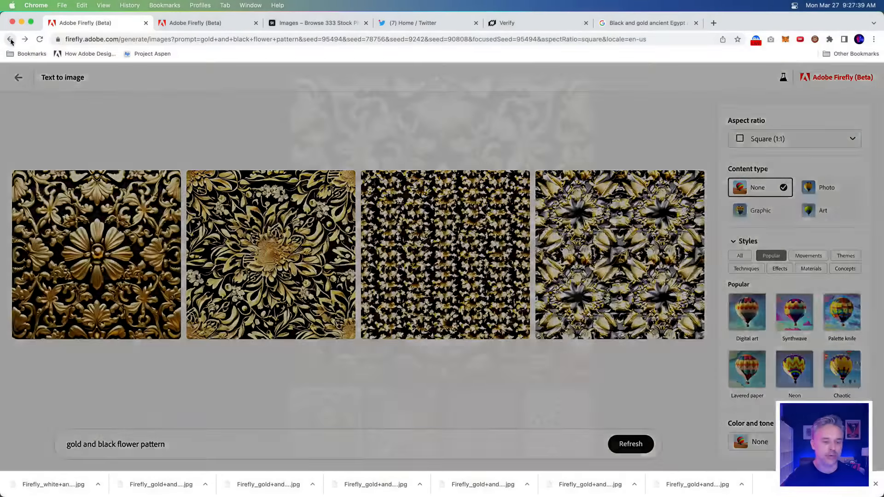
{"action": "left_click", "coordinate": [10, 40]}
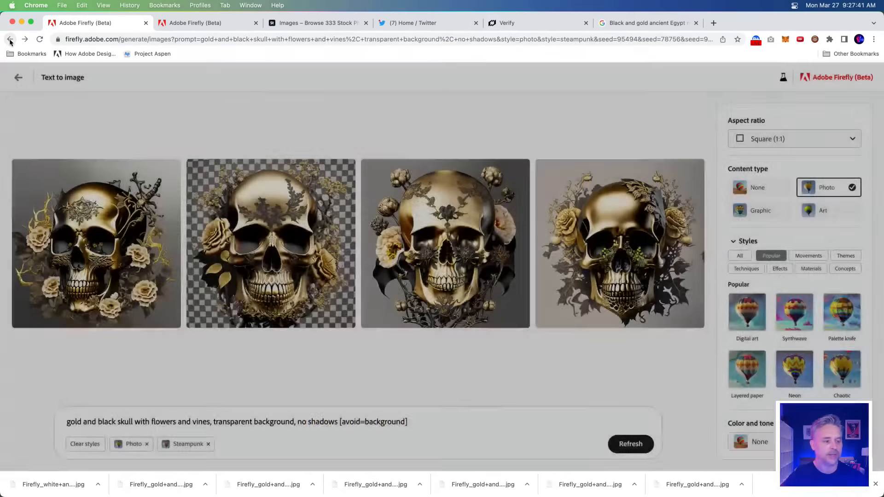
{"action": "left_click", "coordinate": [10, 41]}
{"action": "left_click", "coordinate": [10, 41]}
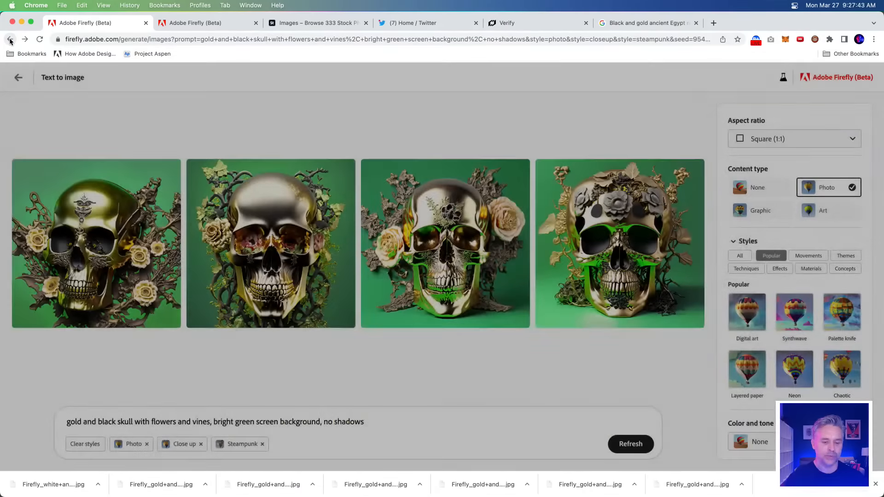
{"action": "left_click", "coordinate": [10, 41]}
{"action": "left_click", "coordinate": [10, 40]}
{"action": "left_click", "coordinate": [10, 41]}
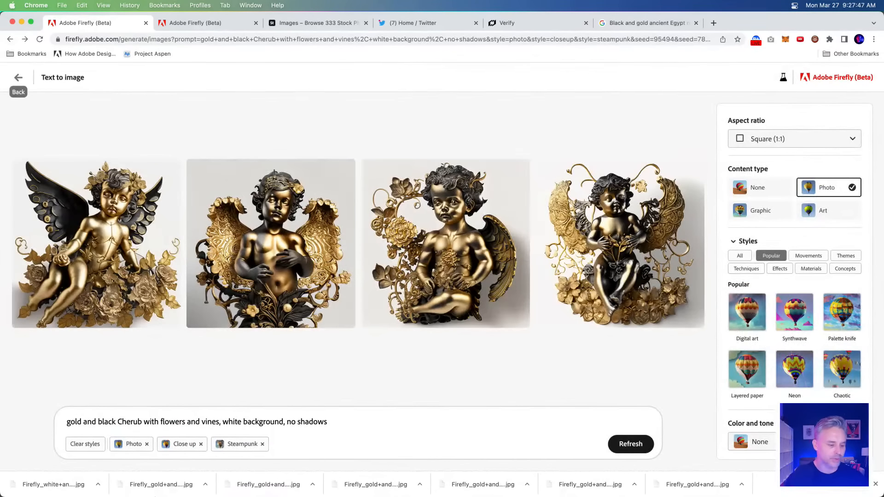
{"action": "scroll", "coordinate": [315, 2], "scroll_direction": "down", "scroll_amount": 3}
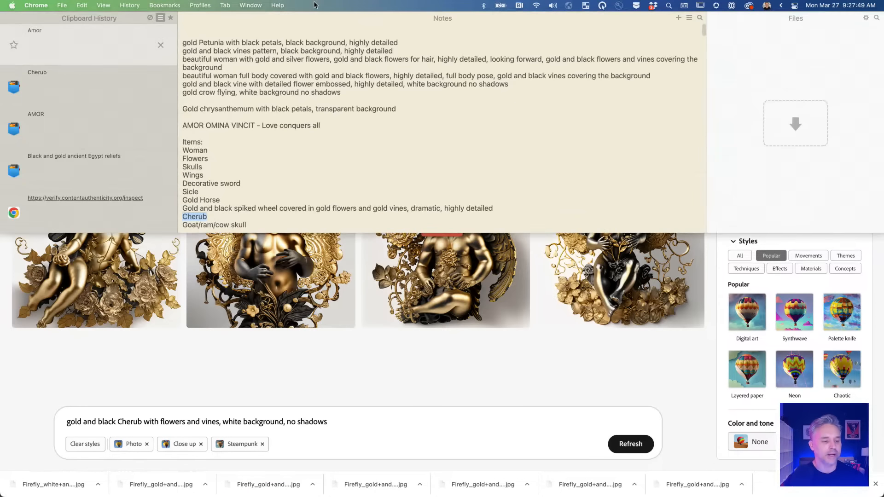
Replace "Cherub" in the prompt with "Wings" copied from the notes list and generate new images.
{"action": "left_click", "coordinate": [189, 181]}
{"action": "double_click", "coordinate": [192, 177]}
{"action": "key", "text": "super+c"}
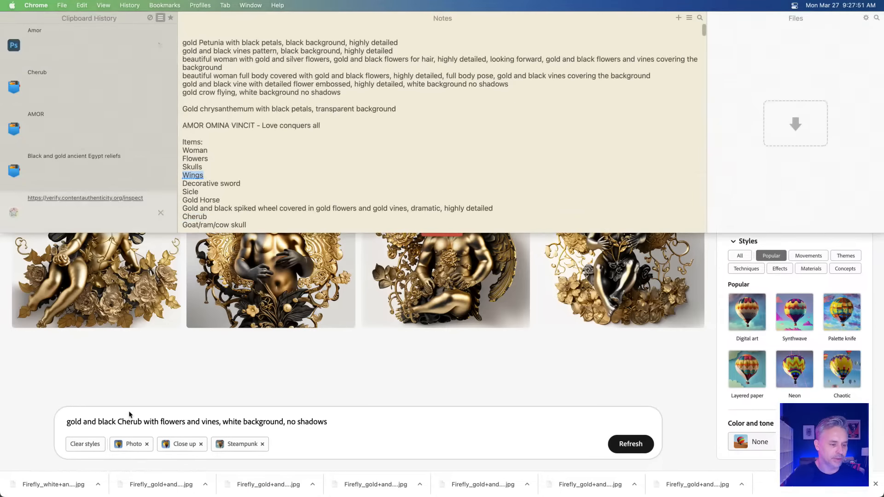
{"action": "left_click", "coordinate": [128, 424]}
{"action": "double_click", "coordinate": [129, 422]}
{"action": "key", "text": "super+v"}
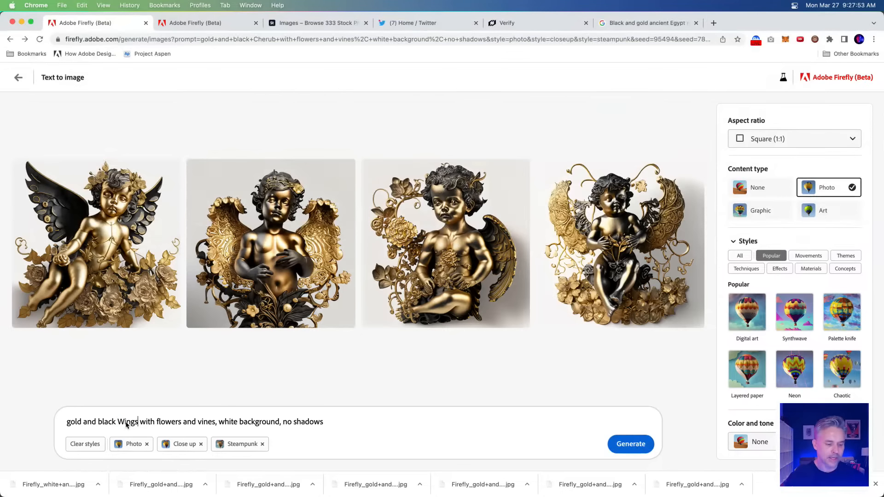
{"action": "key", "text": "Return"}
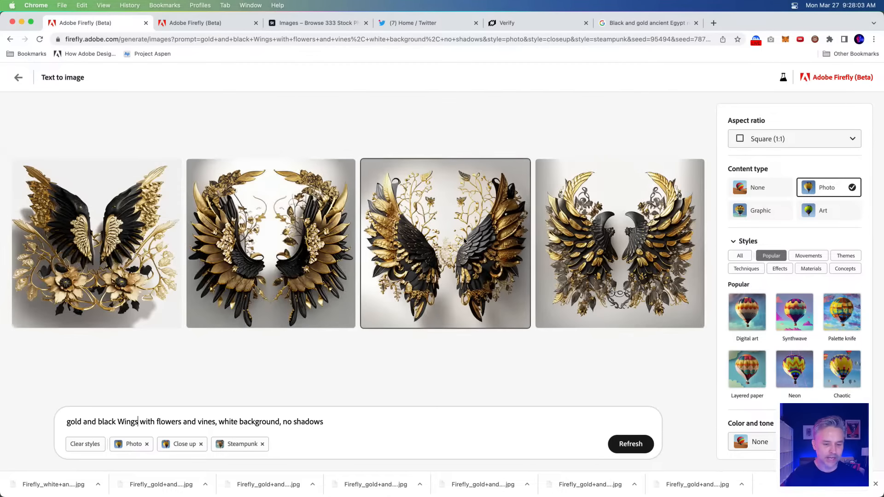
Save the third wings image with Content Credentials included and set its file apart in the Downloads folder.
{"action": "mouse_move", "coordinate": [465, 241]}
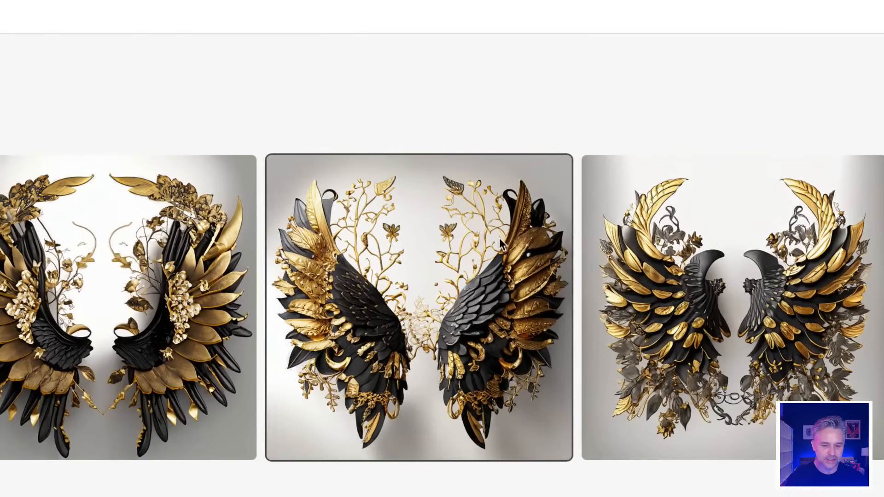
{"action": "left_click", "coordinate": [555, 173]}
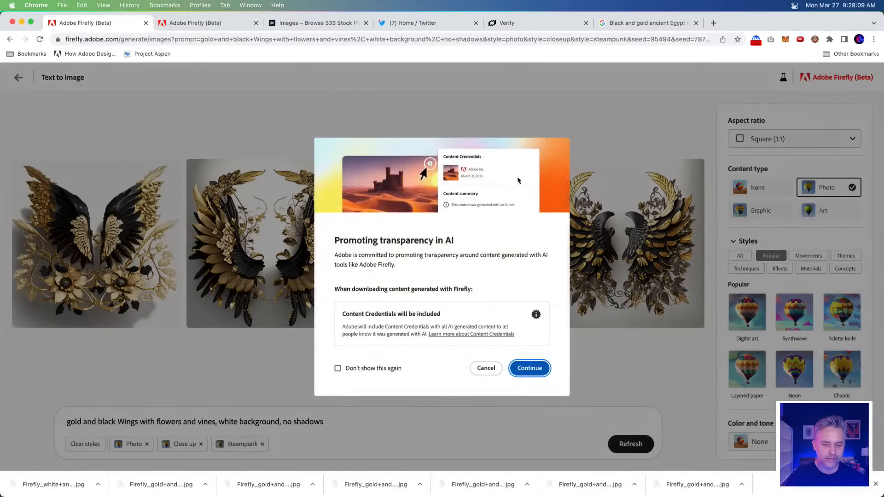
{"action": "left_click", "coordinate": [525, 377]}
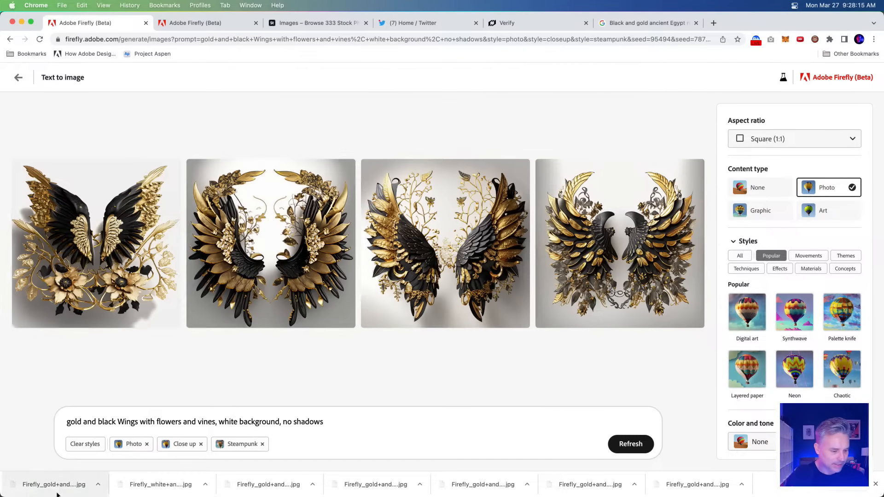
{"action": "left_click", "coordinate": [33, 481]}
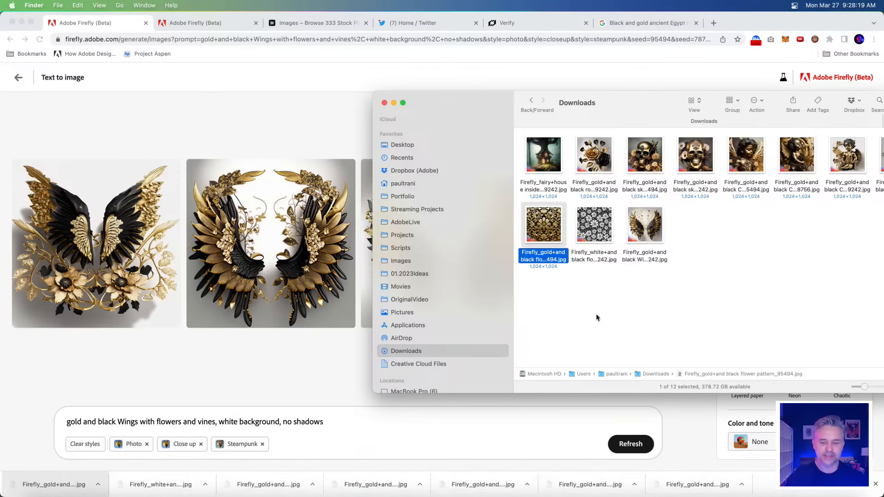
{"action": "left_click_drag", "start_coordinate": [642, 227], "coordinate": [680, 291]}
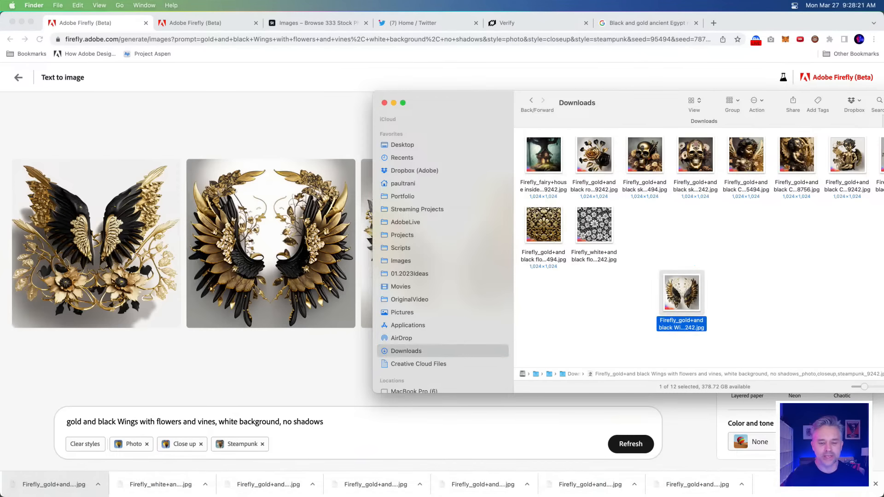
Switch to Photoshop, expand Group 1 in GoldGoddess.psd and make its flowers group visible.
{"action": "mouse_move", "coordinate": [347, 488]}
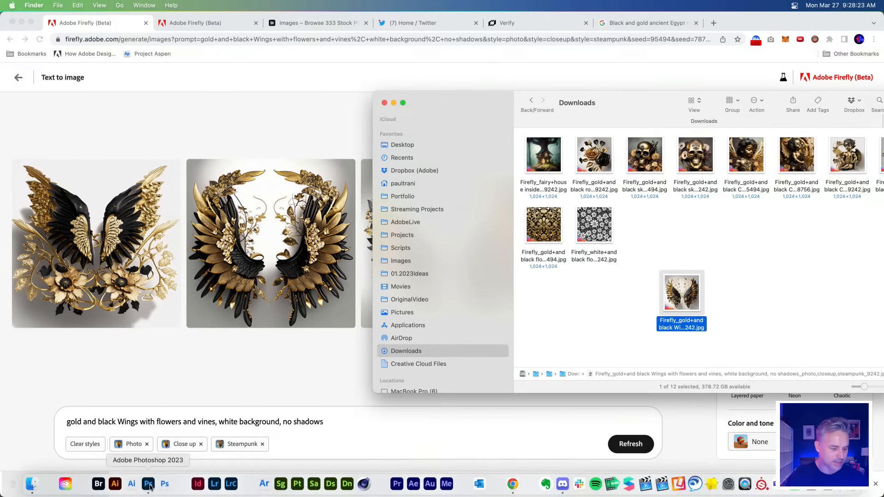
{"action": "left_click", "coordinate": [148, 483]}
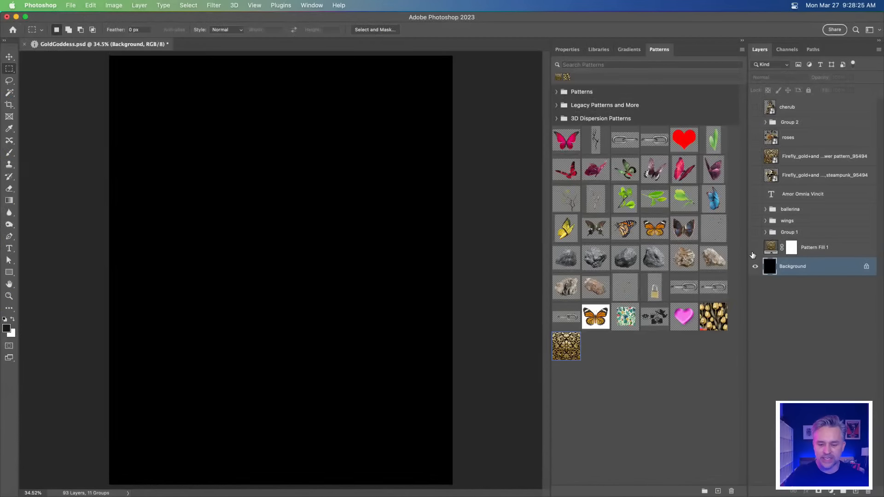
{"action": "left_click", "coordinate": [787, 233]}
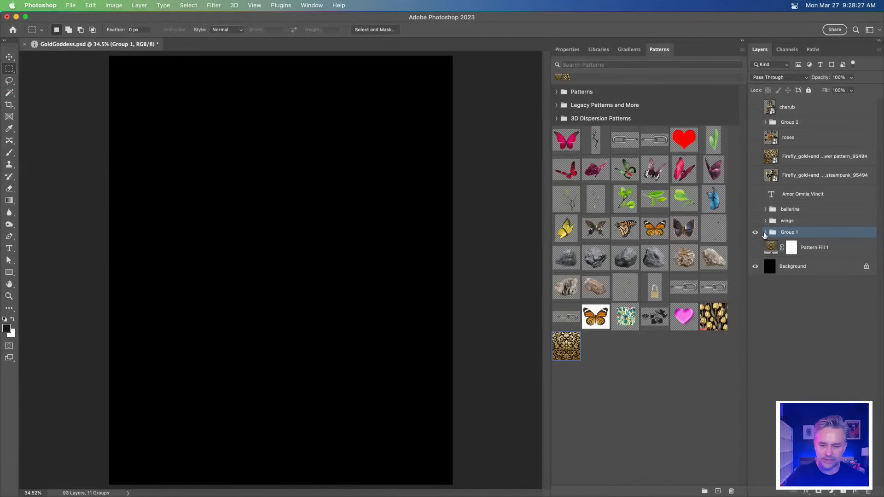
{"action": "left_click", "coordinate": [765, 233]}
{"action": "left_click", "coordinate": [765, 233]}
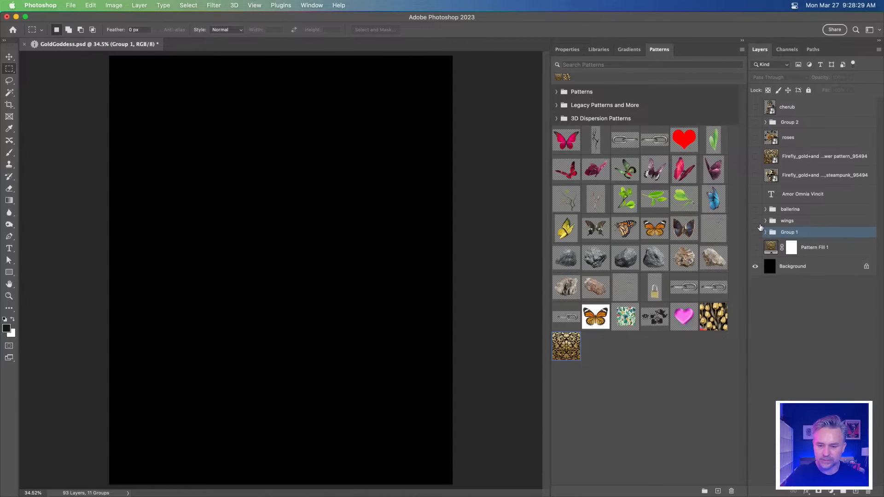
{"action": "left_click", "coordinate": [756, 233]}
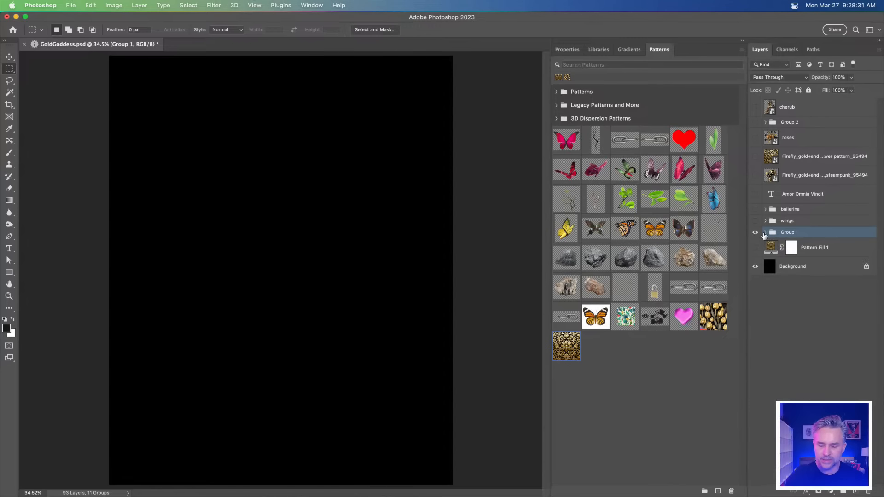
{"action": "left_click", "coordinate": [766, 233]}
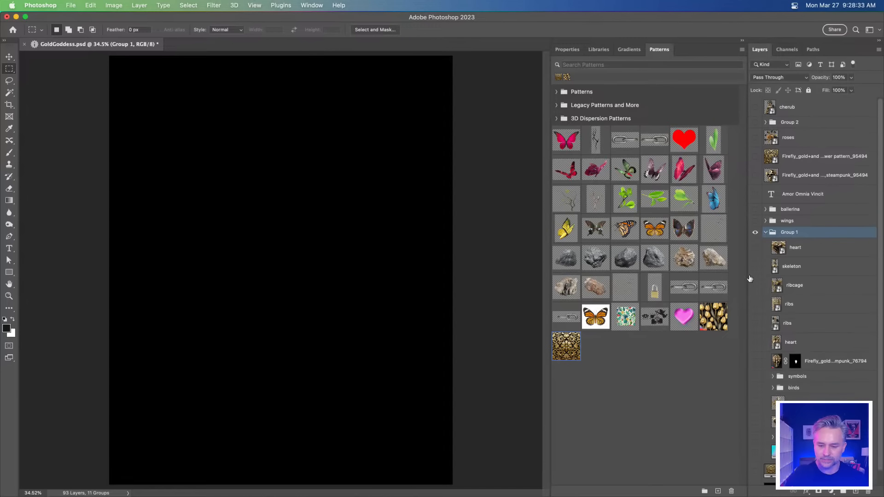
{"action": "scroll", "coordinate": [761, 391], "scroll_direction": "down", "scroll_amount": 1}
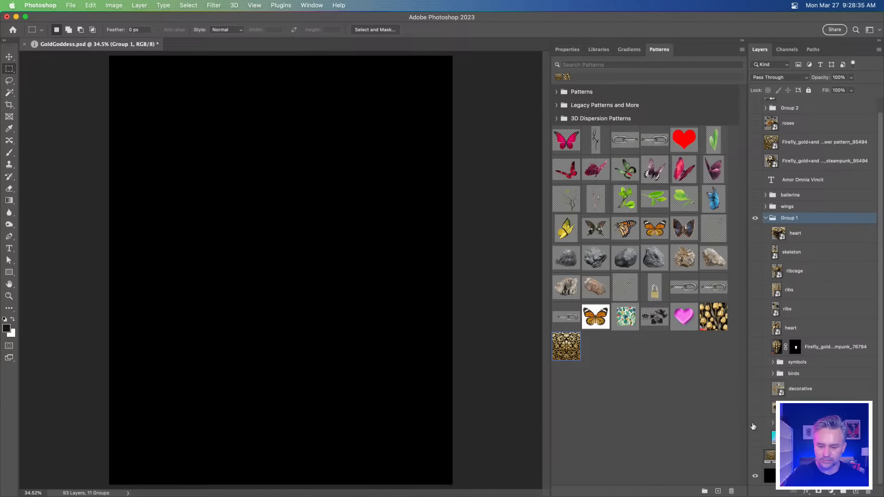
{"action": "left_click", "coordinate": [756, 423]}
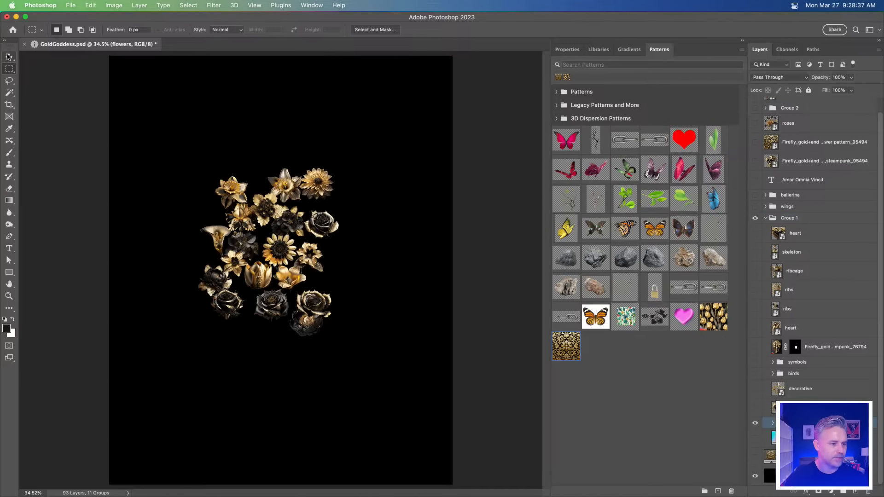
Activate the Move tool and collapse the Patterns panel to give the flower artwork more canvas room.
{"action": "left_click", "coordinate": [9, 56]}
{"action": "key", "text": "super+equal"}
{"action": "key", "text": "super+equal"}
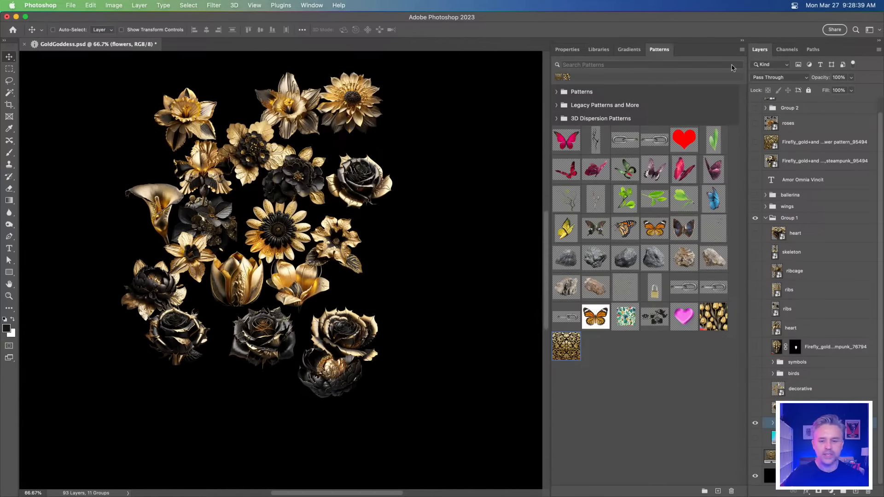
{"action": "left_click", "coordinate": [742, 41]}
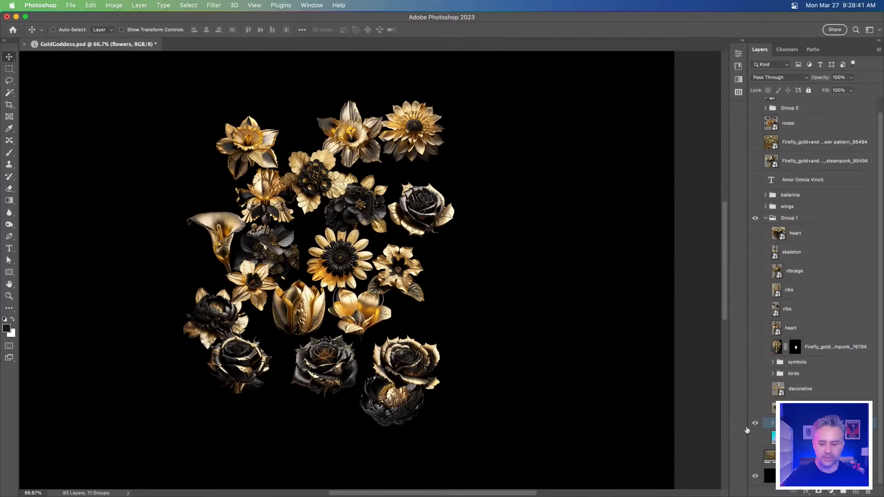
Make the heart layer just above the flowers group visible and place it up and right of the flowers, both shown together.
{"action": "left_click", "coordinate": [774, 407]}
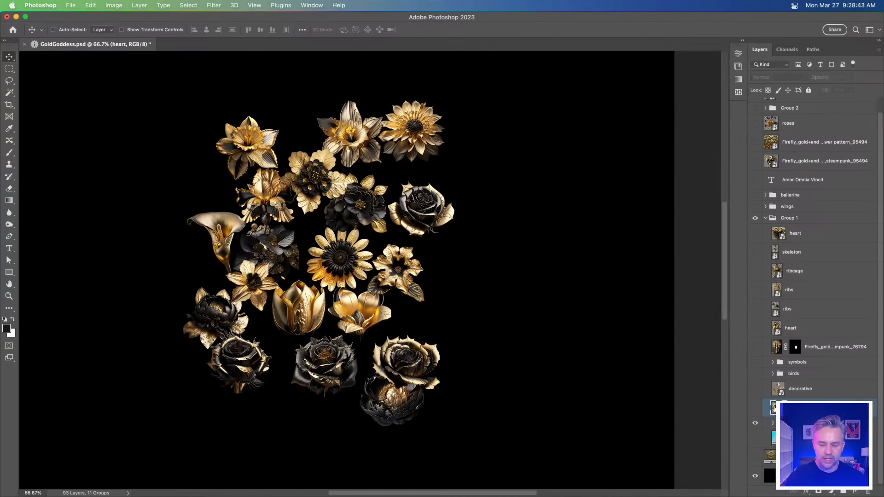
{"action": "left_click", "coordinate": [755, 424]}
{"action": "left_click", "coordinate": [755, 409]}
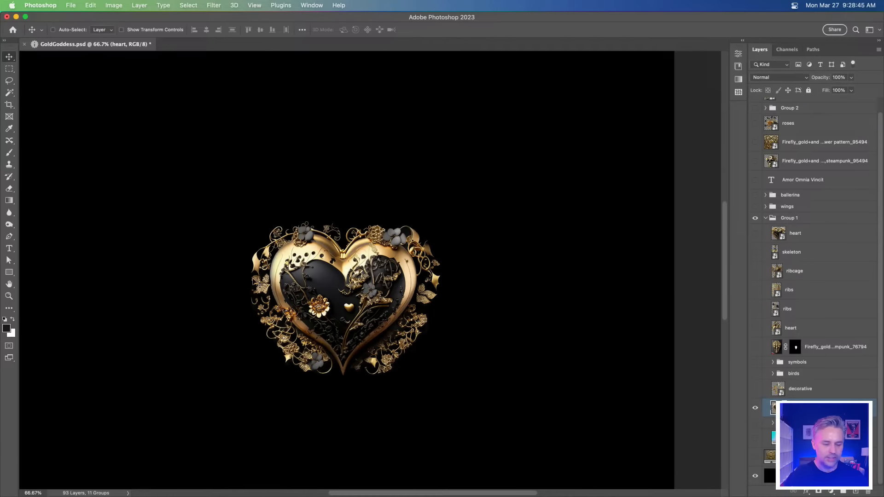
{"action": "left_click_drag", "start_coordinate": [258, 285], "coordinate": [430, 172]}
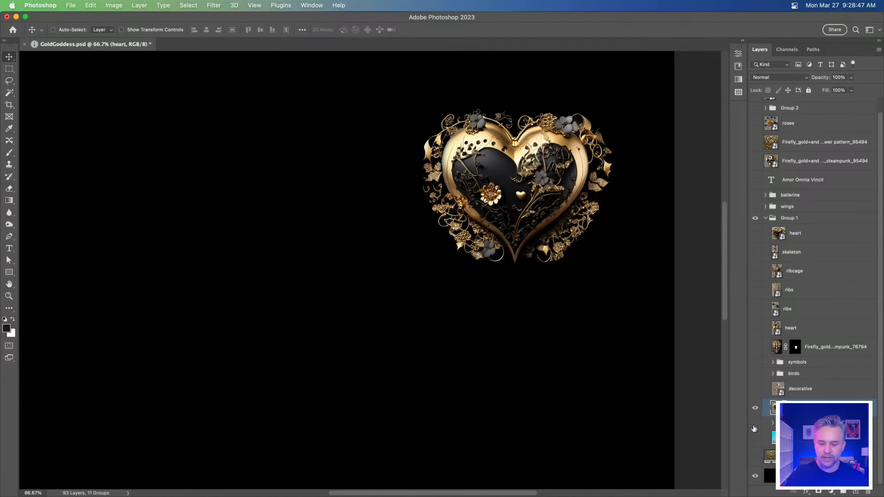
{"action": "left_click", "coordinate": [756, 423]}
{"action": "left_click", "coordinate": [767, 423]}
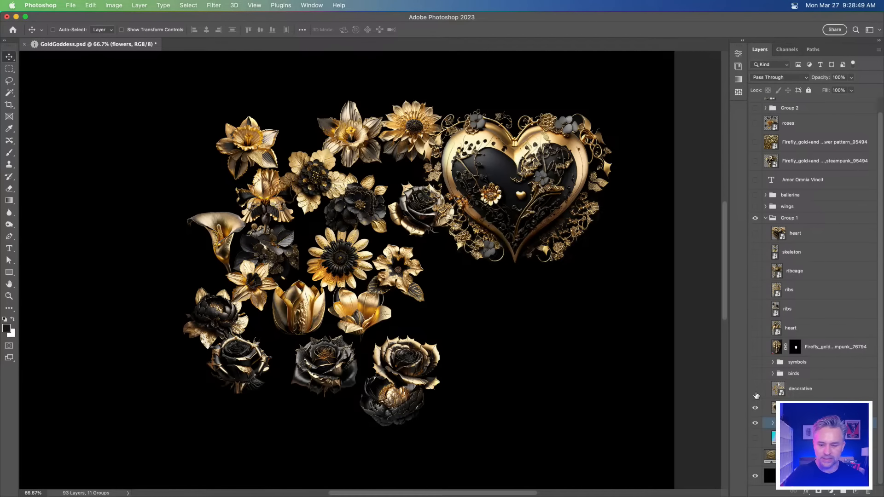
Show the decorative layer and move it left of the flowers, finishing with Group 1 collapsed and hidden.
{"action": "left_click", "coordinate": [755, 389]}
{"action": "left_click", "coordinate": [801, 388]}
{"action": "left_click_drag", "start_coordinate": [252, 289], "coordinate": [84, 199]}
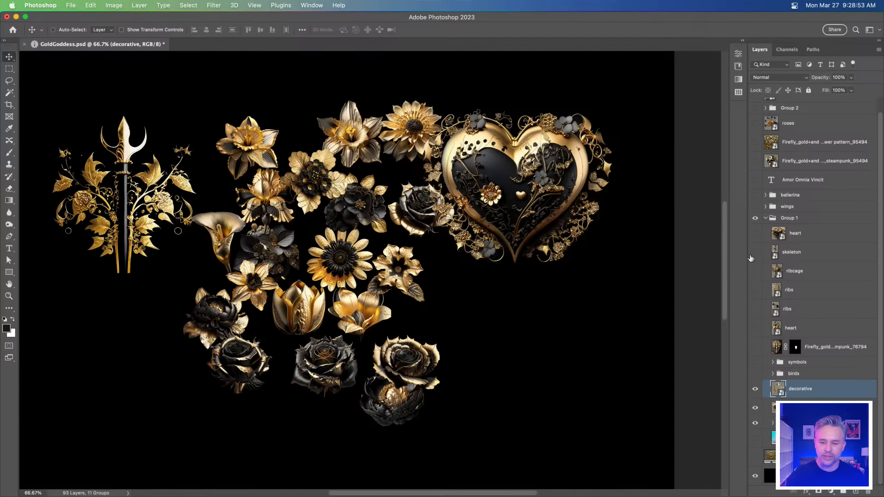
{"action": "left_click", "coordinate": [765, 219]}
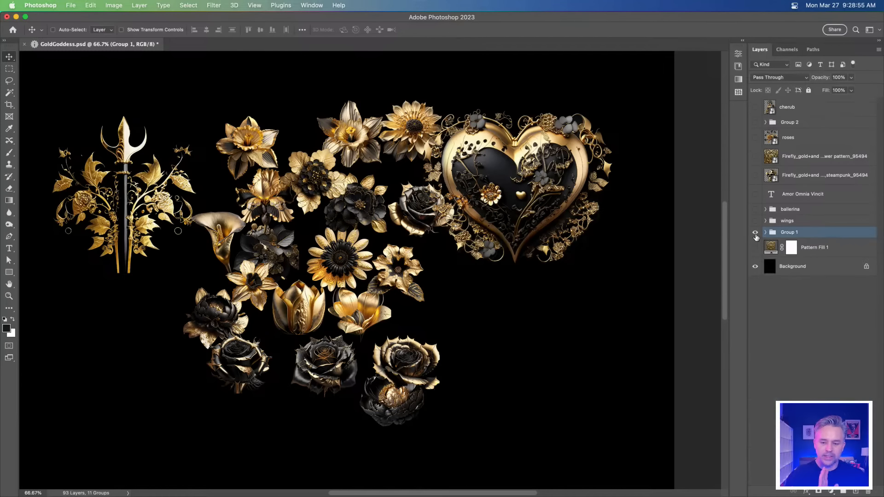
{"action": "left_click", "coordinate": [755, 233]}
Switch to Firefly in Chrome, replace "Wings" in the prompt with "beautiful woman" and generate the images.
{"action": "left_click", "coordinate": [511, 484]}
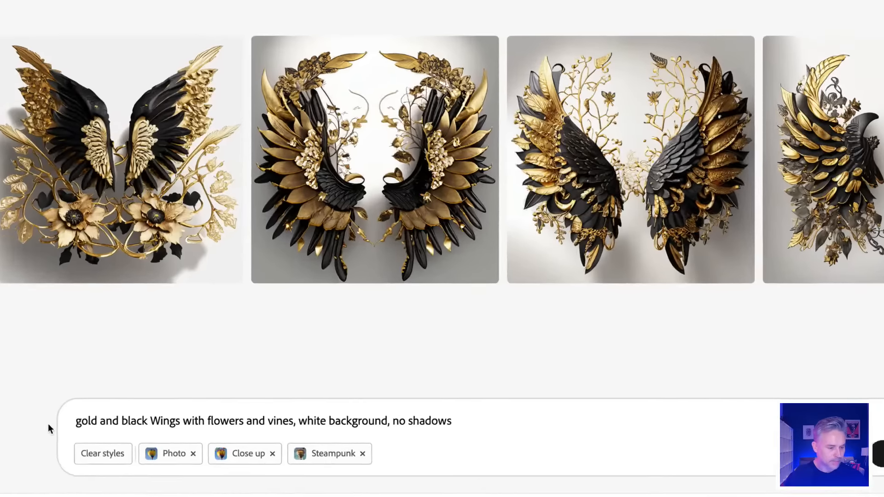
{"action": "left_click", "coordinate": [102, 420]}
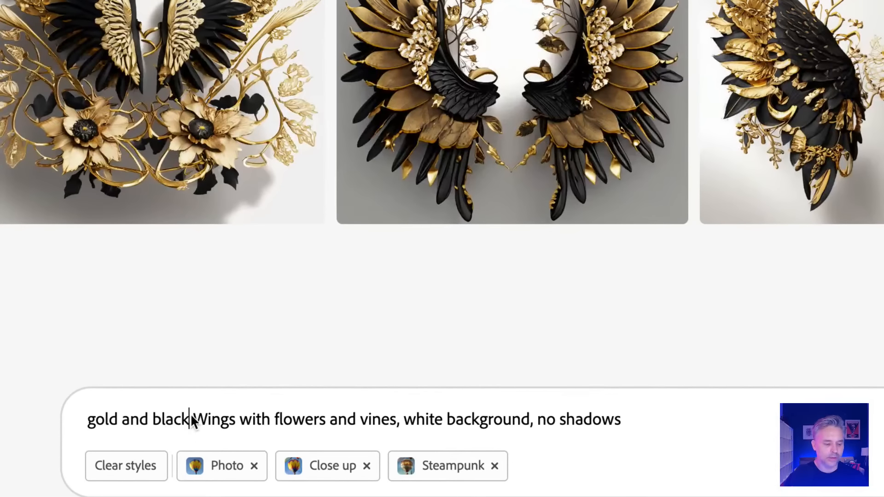
{"action": "left_click_drag", "start_coordinate": [191, 416], "coordinate": [292, 422]}
{"action": "left_click", "coordinate": [291, 420]}
{"action": "left_click", "coordinate": [148, 420]}
{"action": "left_click_drag", "start_coordinate": [194, 420], "coordinate": [235, 422]}
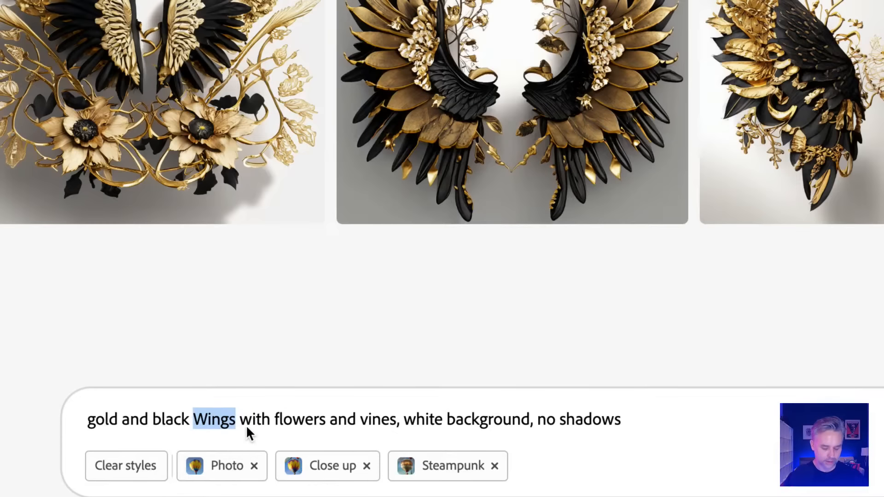
{"action": "type", "text": "beautiful"}
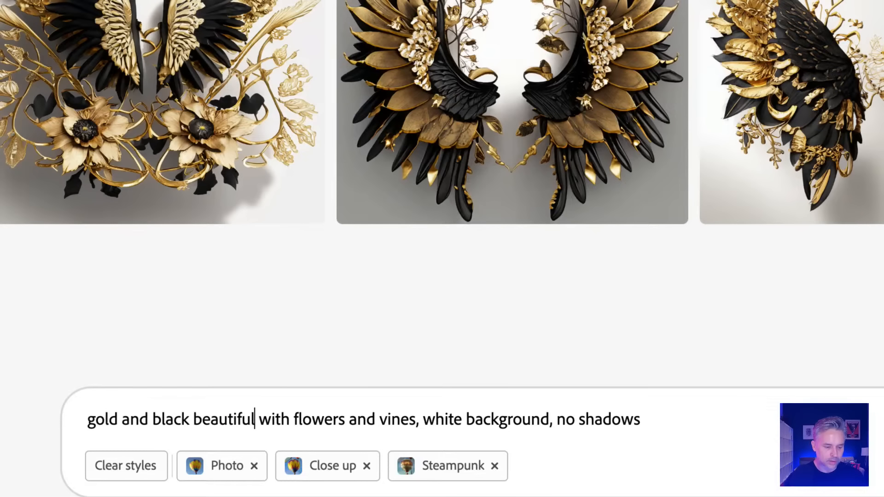
{"action": "type", "text": " woman"}
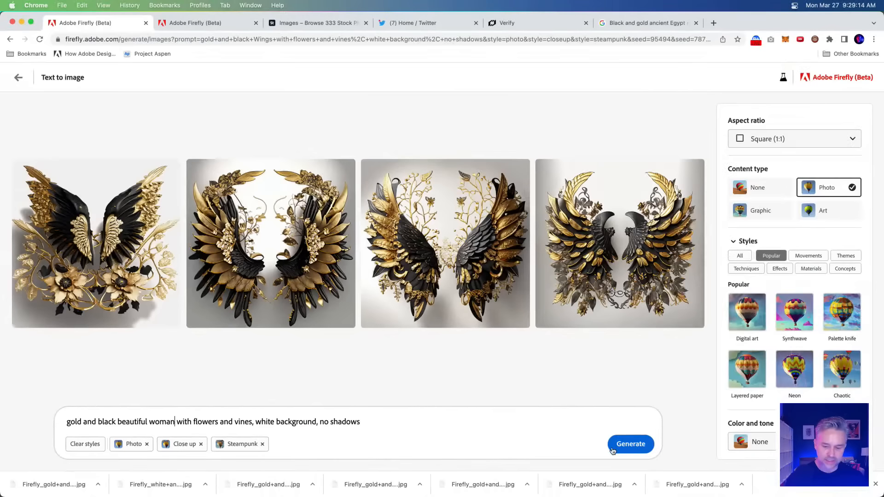
{"action": "left_click", "coordinate": [626, 445]}
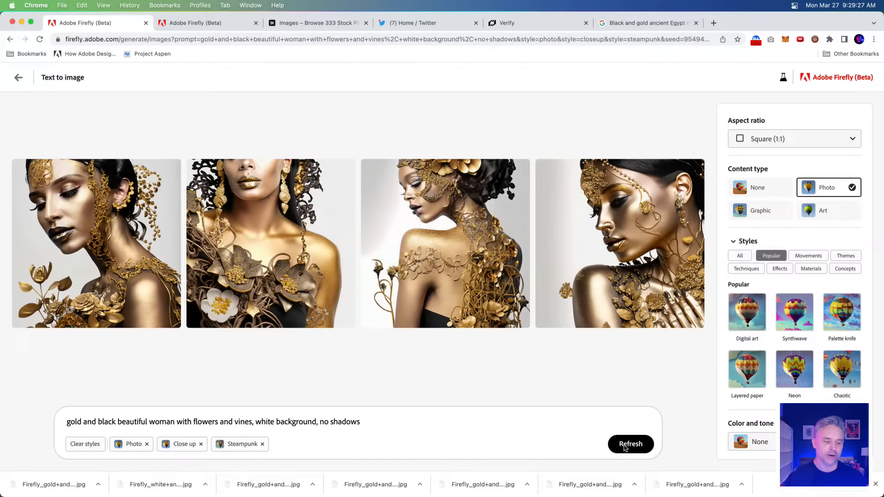
View the fourth generated gold-and-black woman image enlarged, and return to the results.
{"action": "left_click", "coordinate": [567, 256]}
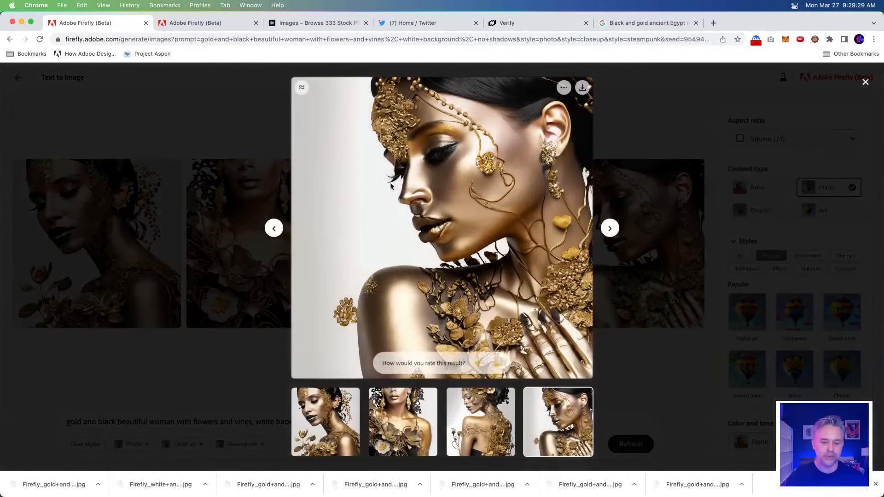
{"action": "left_click", "coordinate": [132, 94]}
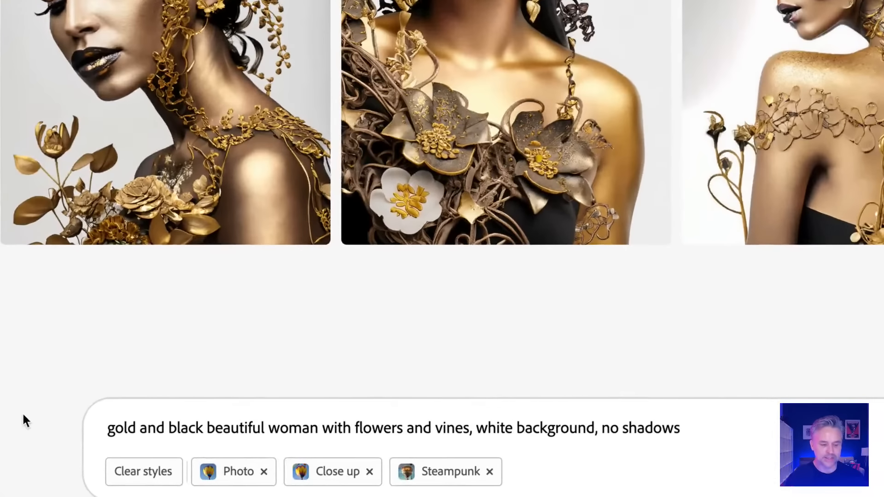
Remove "with flowers and vines" from the prompt so "beautiful woman" is followed directly by the background wording.
{"action": "left_click", "coordinate": [203, 422]}
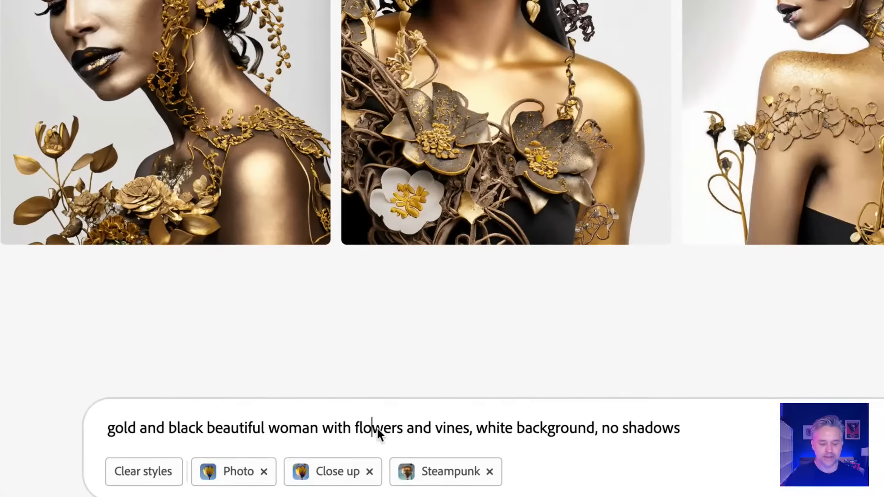
{"action": "left_click", "coordinate": [325, 440]}
{"action": "left_click", "coordinate": [164, 436]}
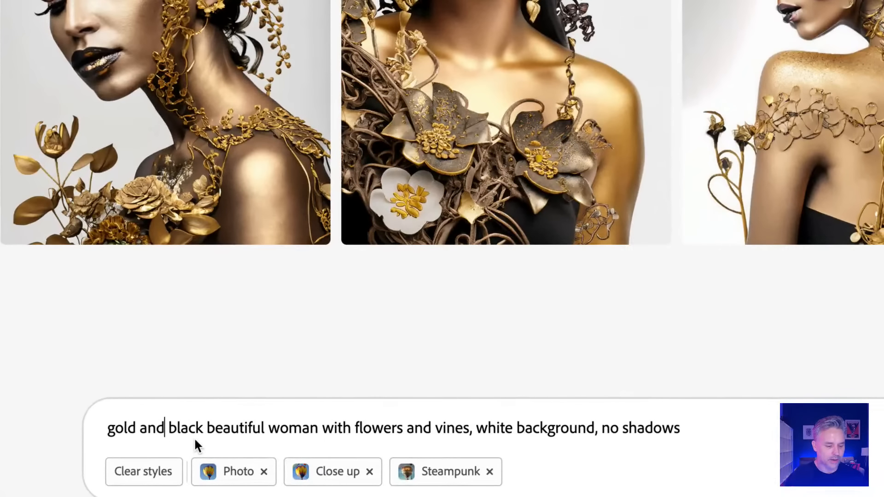
{"action": "left_click", "coordinate": [262, 435]}
{"action": "left_click", "coordinate": [133, 434]}
{"action": "left_click", "coordinate": [186, 433]}
{"action": "left_click_drag", "start_coordinate": [321, 433], "coordinate": [440, 435]}
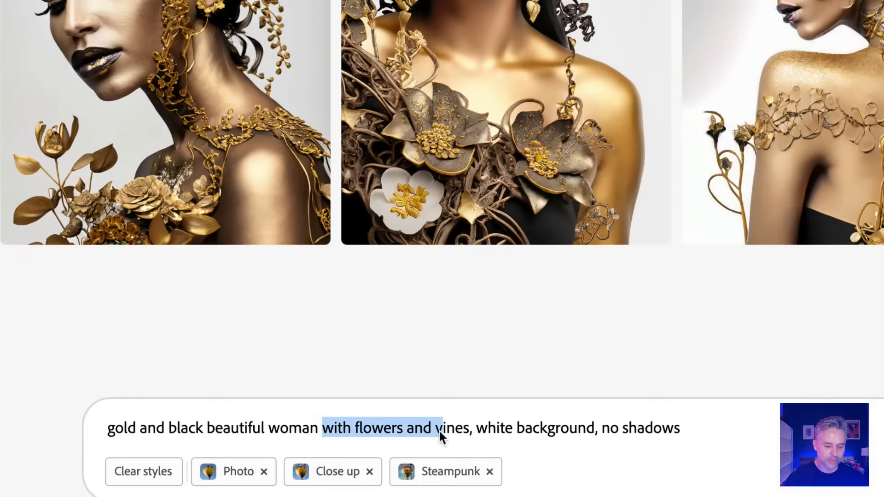
{"action": "key", "text": "BackSpace"}
{"action": "key", "text": "BackSpace"}
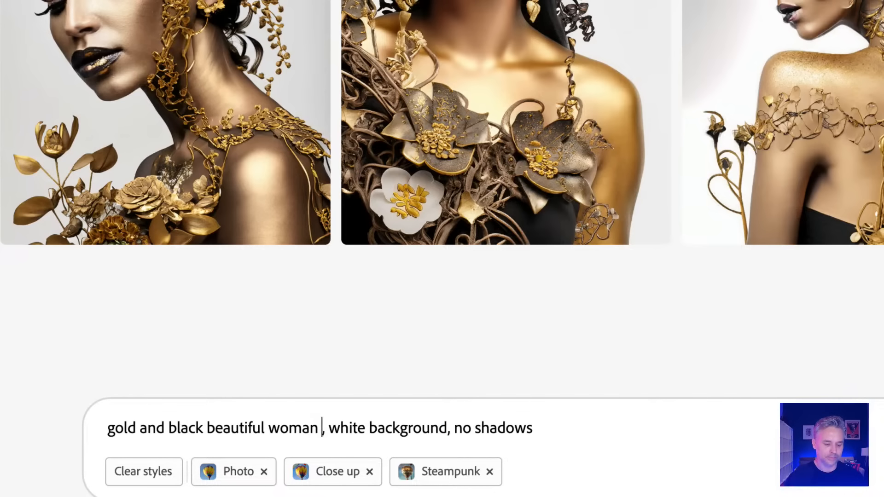
Add ", gold crown" after "beautiful woman" in the prompt.
{"action": "type", "text": ", go"}
{"action": "type", "text": "ld headdr"}
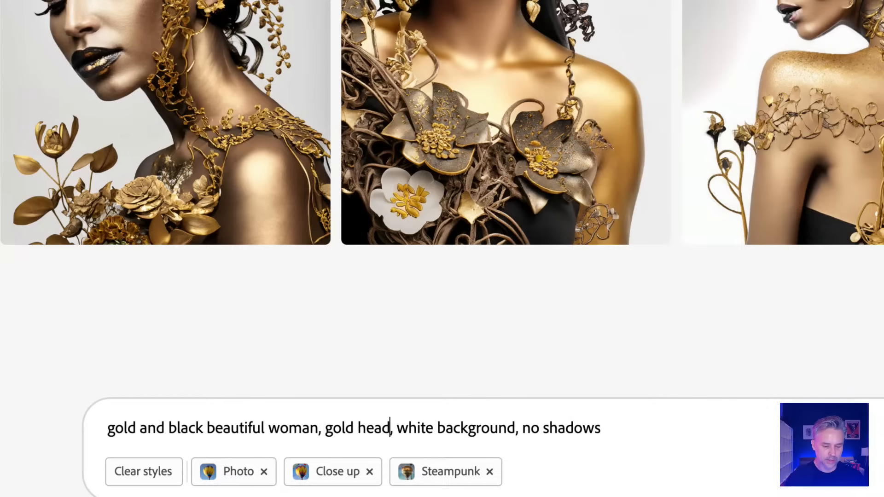
{"action": "key", "text": "BackSpace"}
{"action": "key", "text": "BackSpace"}
{"action": "key", "text": "BackSpace"}
{"action": "key", "text": "BackSpace"}
{"action": "key", "text": "BackSpace"}
{"action": "key", "text": "BackSpace"}
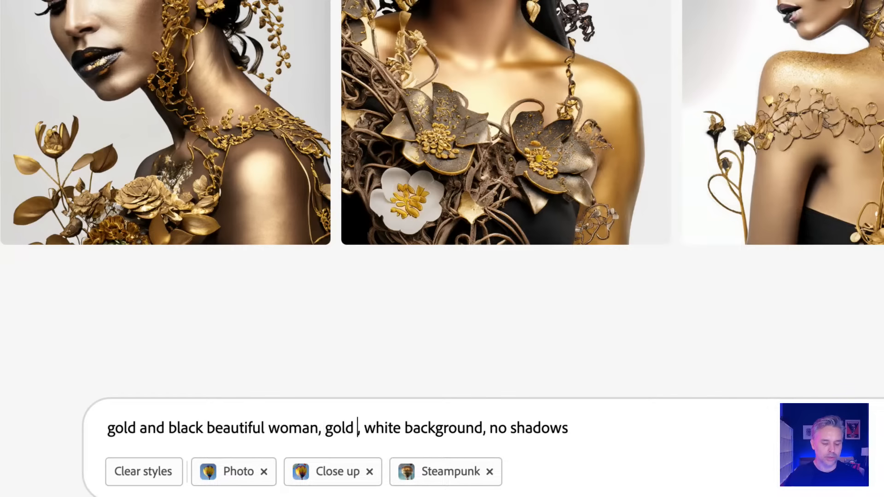
{"action": "type", "text": "crown"}
Replace "white background, no shadows" in the prompt with "highly detailed" and generate the images.
{"action": "left_click", "coordinate": [405, 429]}
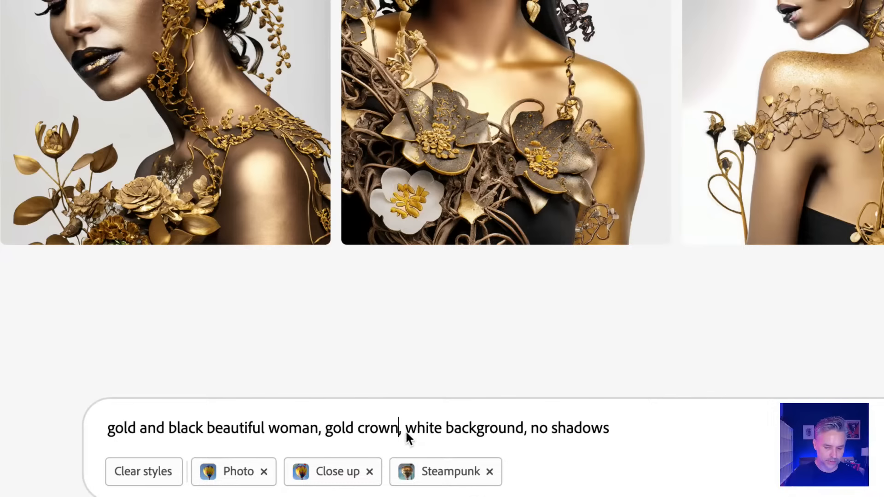
{"action": "key", "text": "shift+End"}
{"action": "key", "text": "BackSpace"}
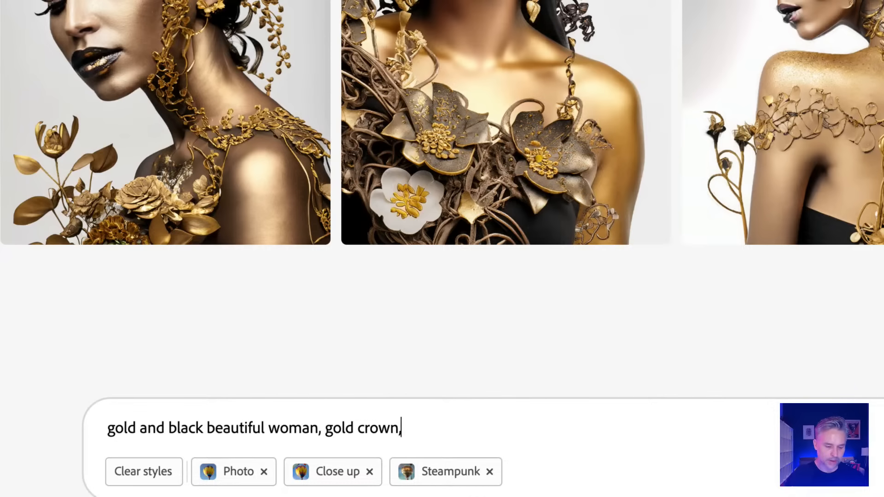
{"action": "type", "text": ", h"}
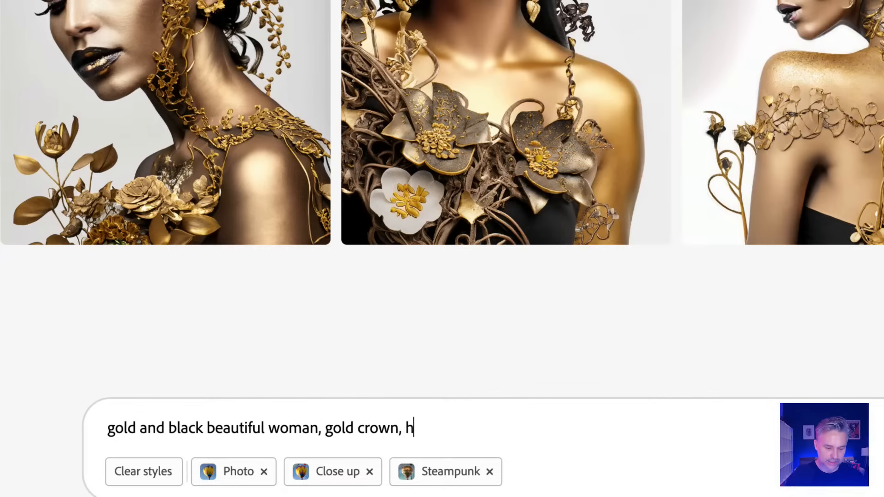
{"action": "type", "text": "ighly detailed"}
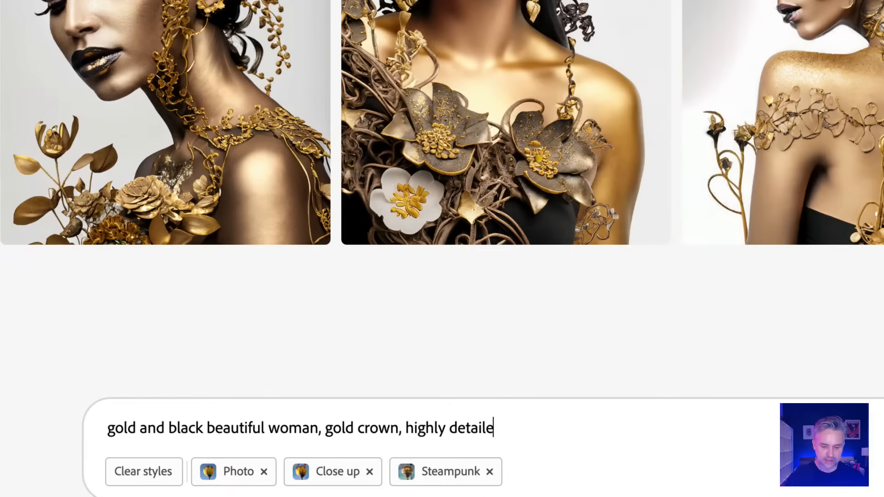
{"action": "key", "text": "Return"}
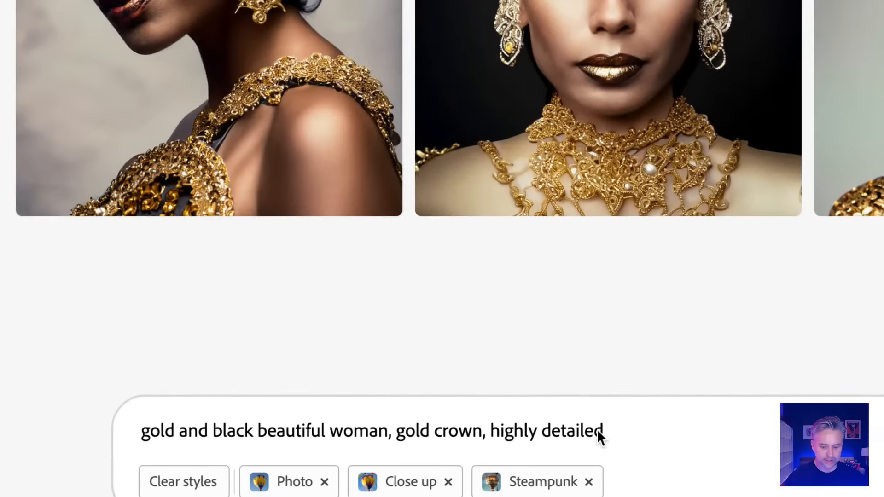
Append "full body," to the prompt, insert "gold and black wings," before "highly detailed", and generate the images.
{"action": "type", "text": ", full"}
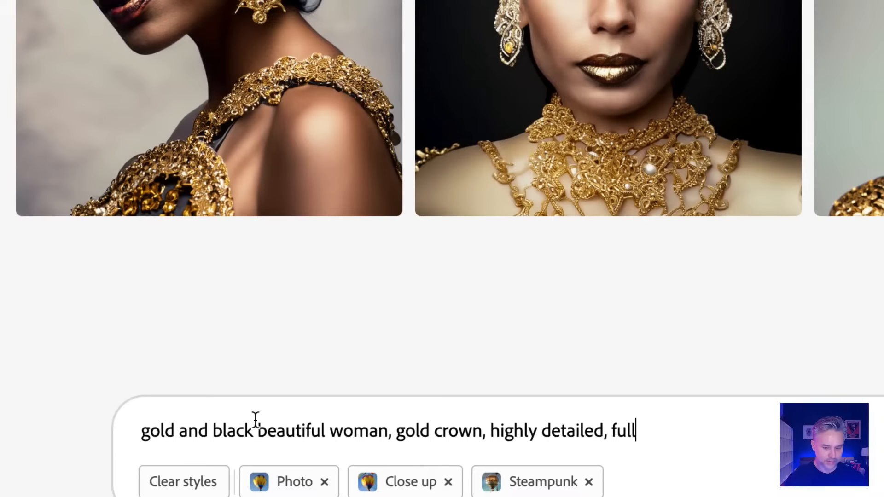
{"action": "type", "text": " body,"}
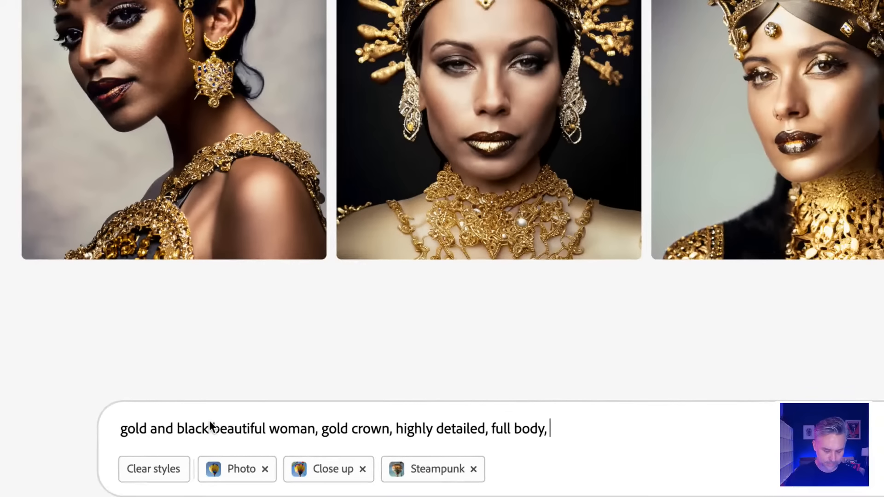
{"action": "left_click", "coordinate": [391, 432]}
{"action": "type", "text": "gold and "}
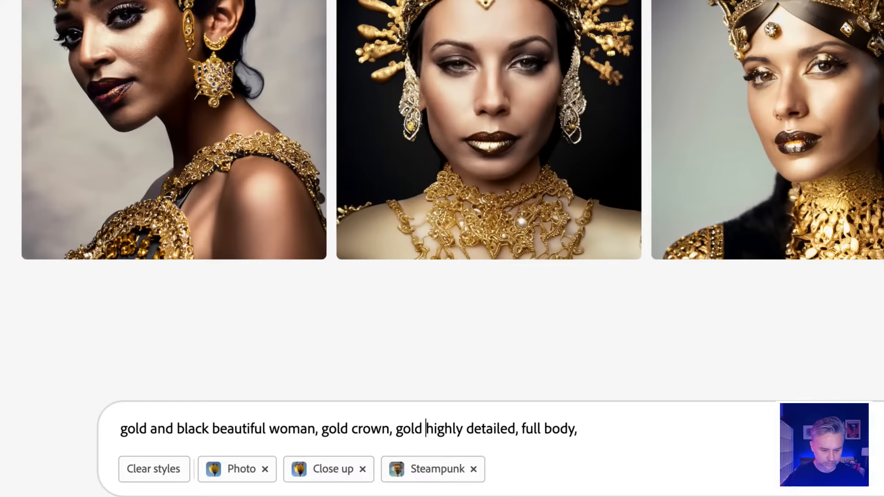
{"action": "type", "text": "black wings,"}
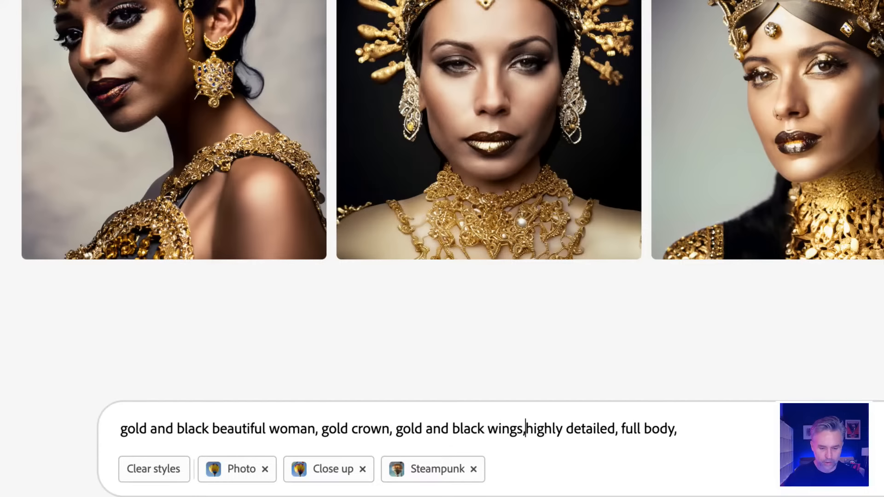
{"action": "left_click", "coordinate": [738, 436]}
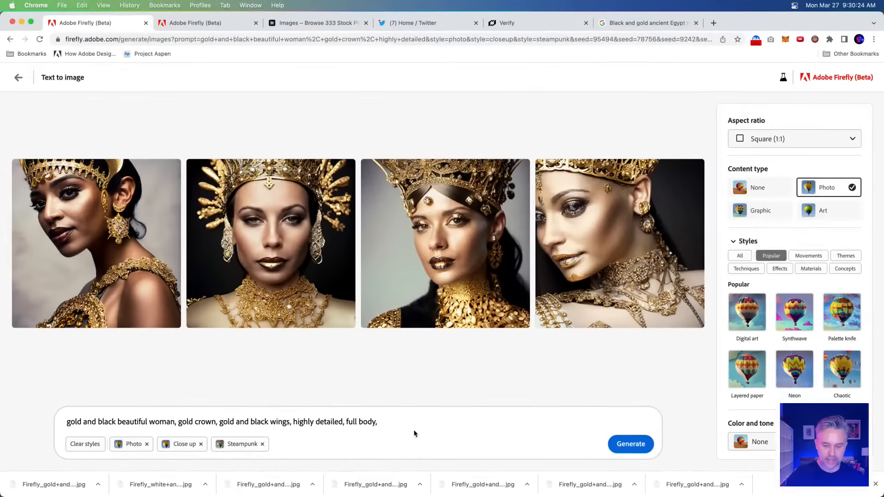
{"action": "left_click", "coordinate": [623, 443]}
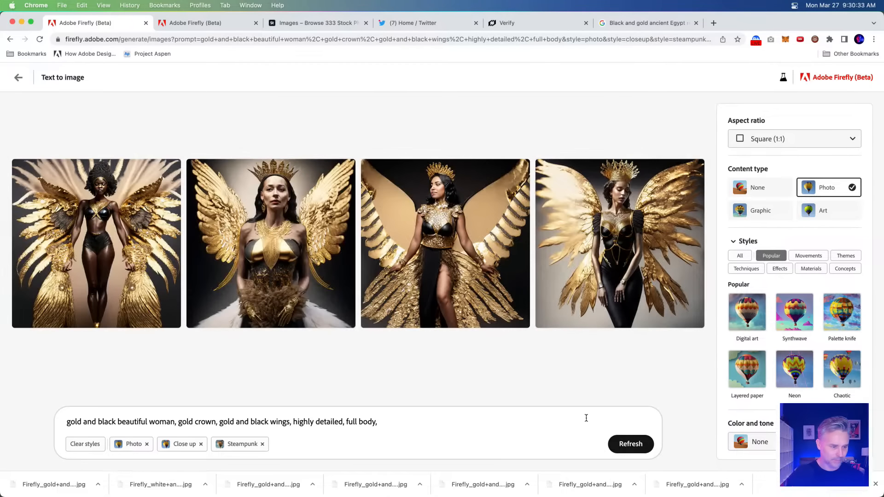
Check the fourth winged woman image enlarged, and regenerate the images without the Close up style.
{"action": "left_click", "coordinate": [595, 268]}
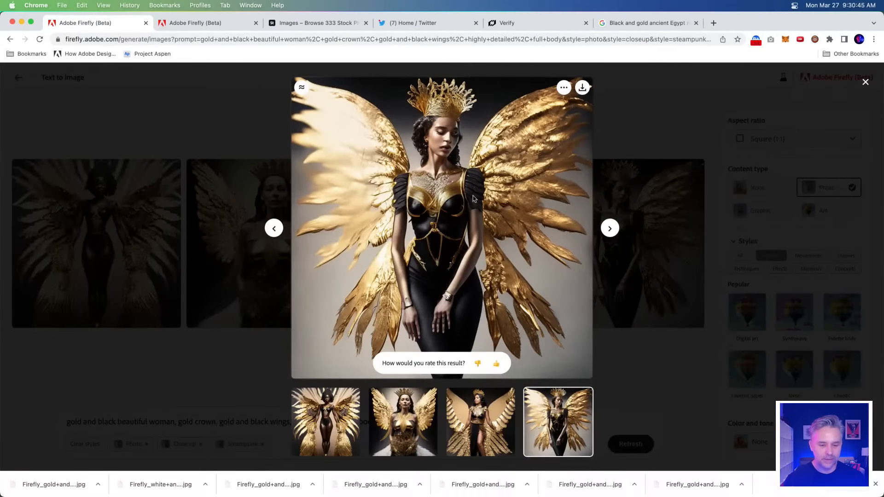
{"action": "left_click", "coordinate": [210, 398]}
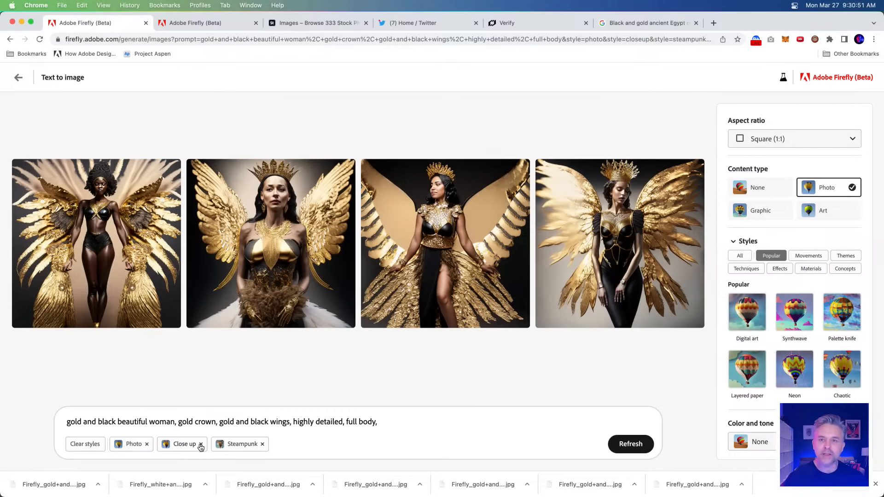
{"action": "left_click", "coordinate": [200, 444]}
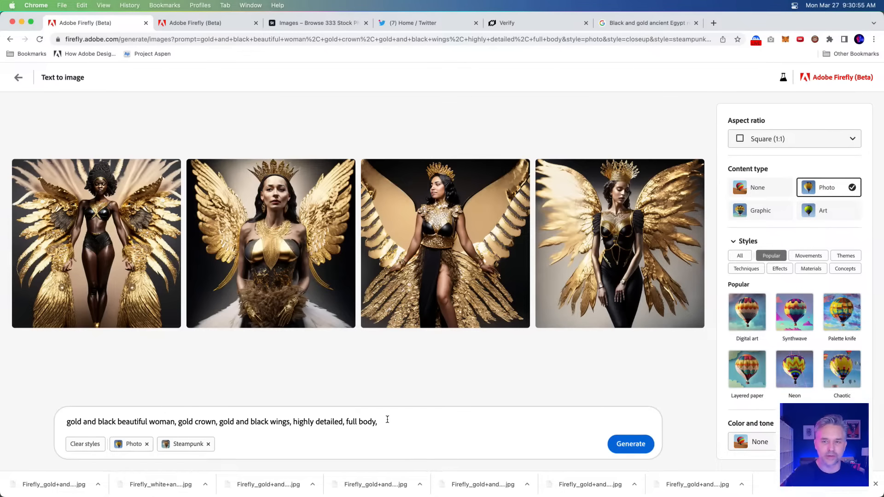
{"action": "left_click", "coordinate": [618, 446]}
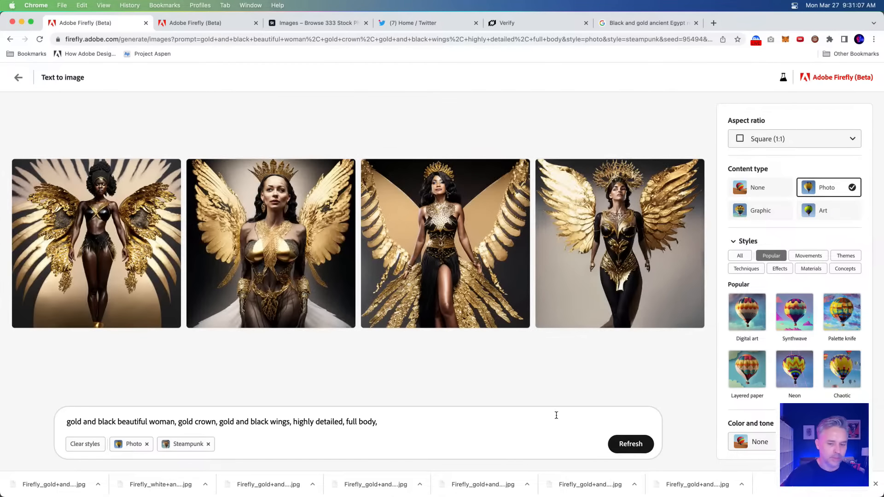
View the fourth regenerated winged woman image enlarged, and return to the results.
{"action": "mouse_move", "coordinate": [620, 247]}
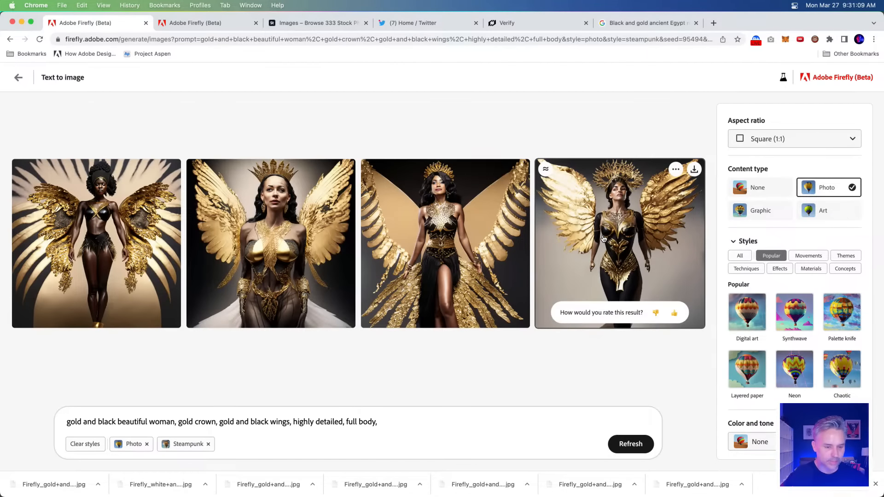
{"action": "left_click", "coordinate": [603, 239]}
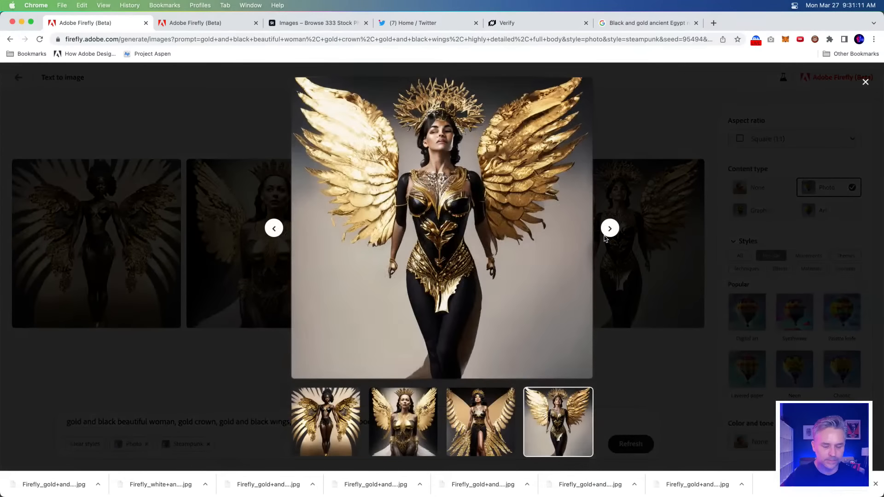
{"action": "left_click", "coordinate": [51, 374]}
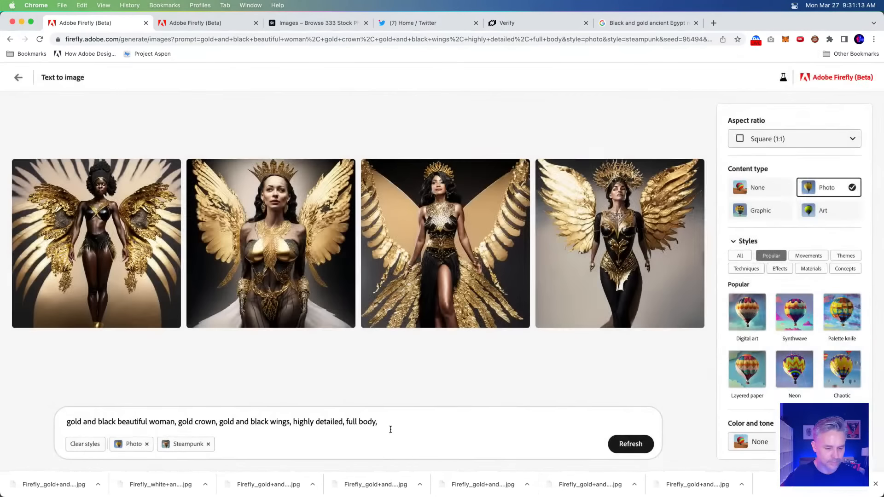
Append "gold and black flowers and vines in the background" to the prompt and generate the images.
{"action": "type", "text": "gold and b"}
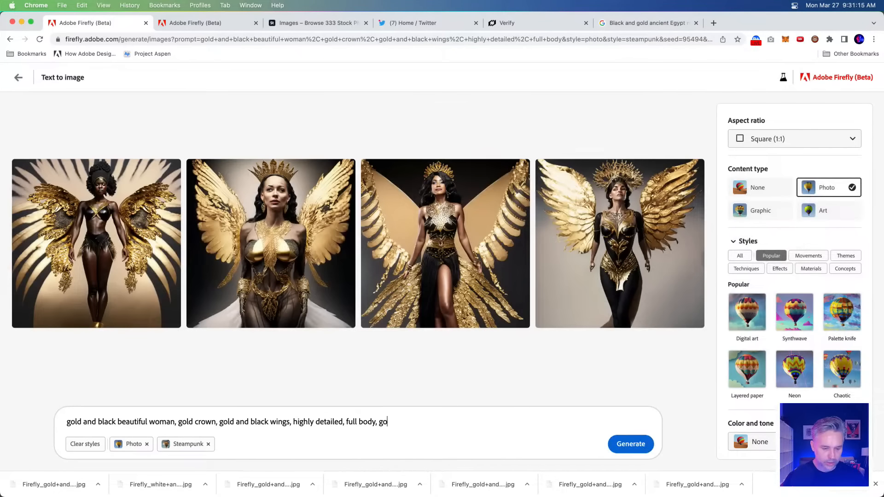
{"action": "type", "text": "lack"}
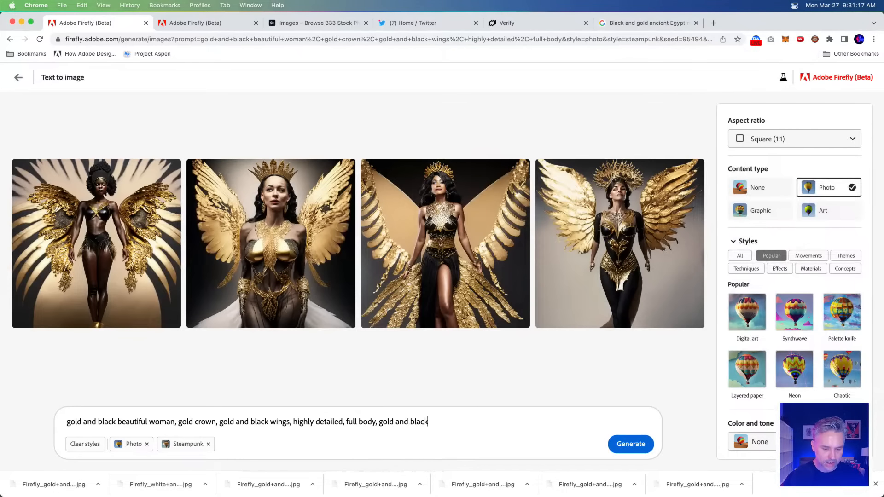
{"action": "type", "text": " flowers a"}
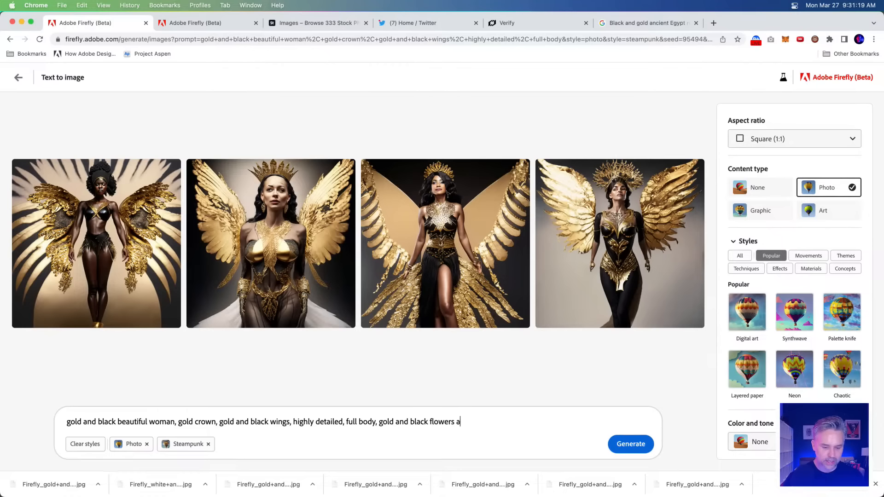
{"action": "type", "text": "nd vines in the background"}
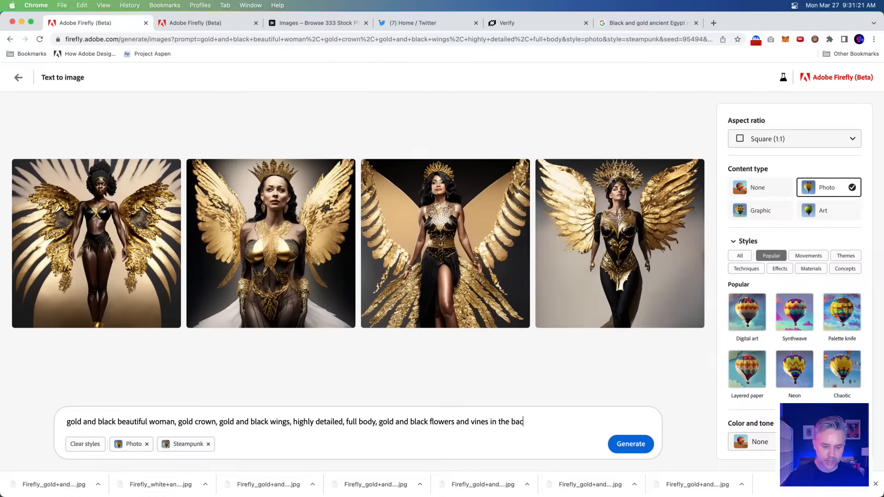
{"action": "key", "text": "Return"}
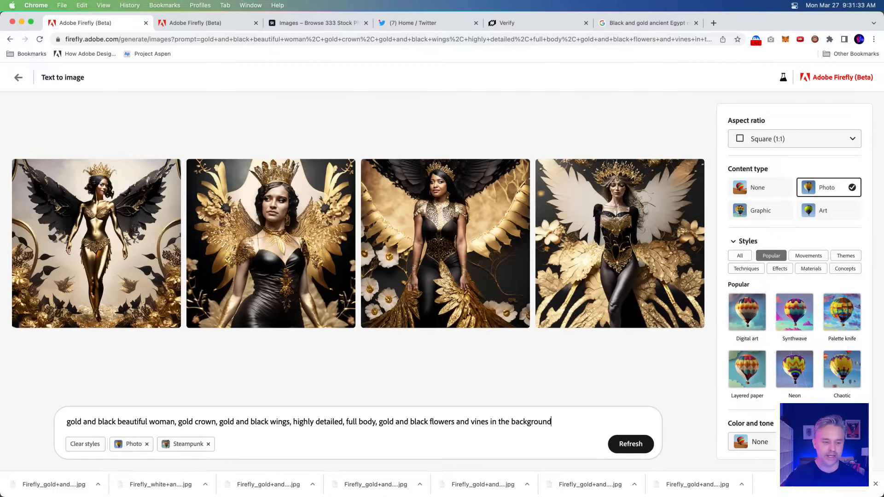
Download the fourth image, the white-winged woman among gold leaves, from its enlarged view and return to the results.
{"action": "left_click", "coordinate": [541, 300]}
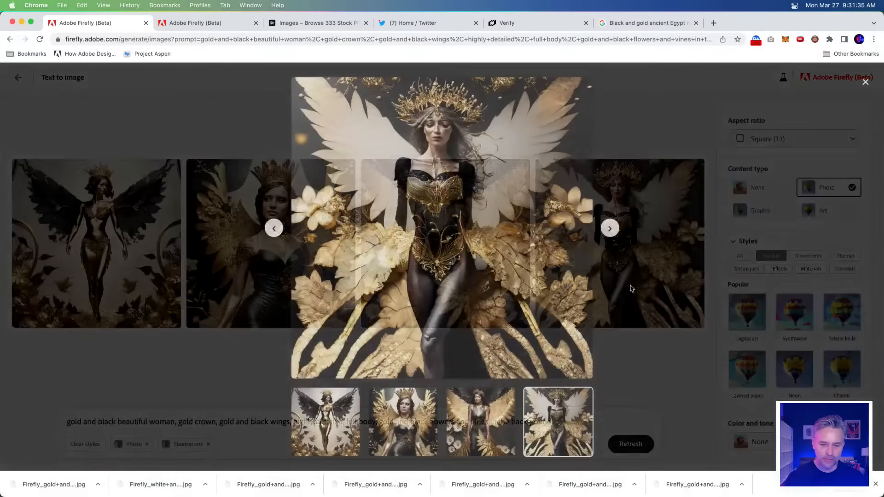
{"action": "left_click", "coordinate": [584, 88]}
{"action": "left_click", "coordinate": [530, 368]}
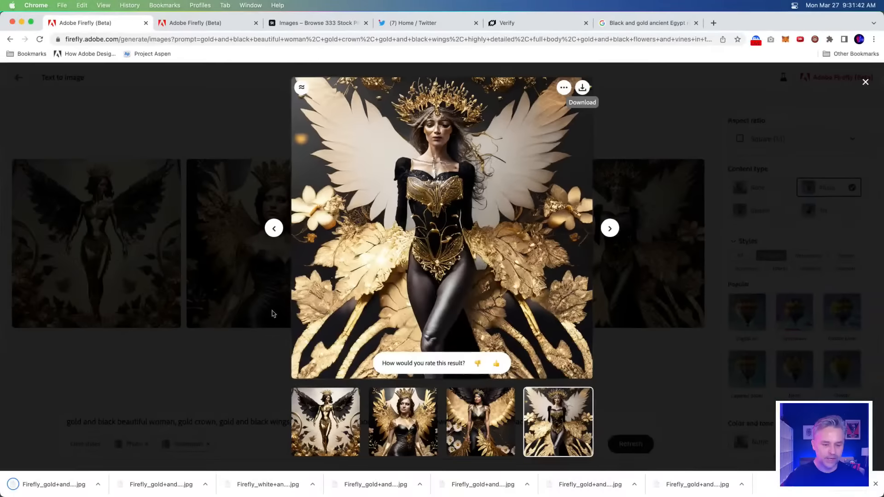
{"action": "left_click", "coordinate": [181, 343]}
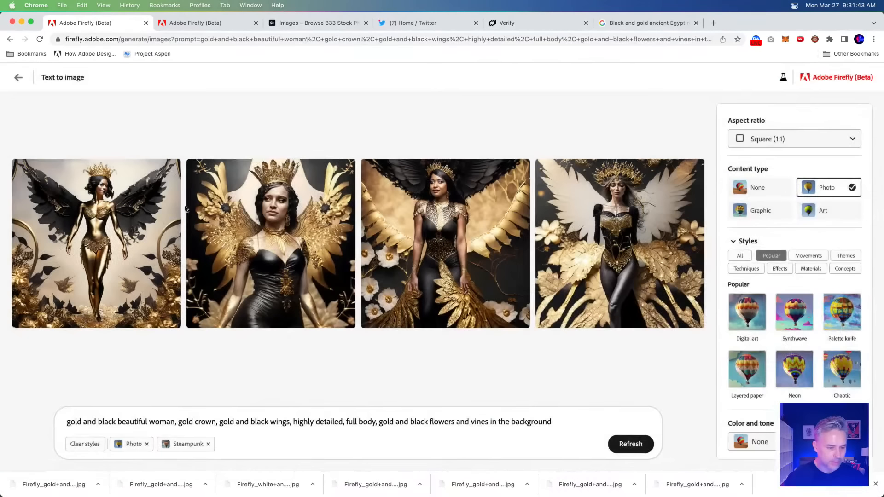
Download the second image, the gold-winged woman, from its enlarged view, and the first image, the black-winged woman in gold.
{"action": "left_click", "coordinate": [293, 232]}
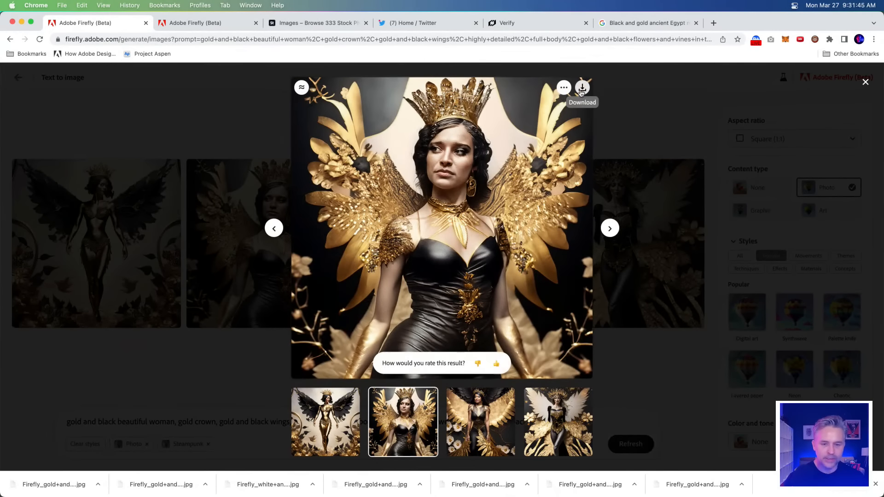
{"action": "left_click", "coordinate": [582, 91]}
{"action": "left_click", "coordinate": [528, 368]}
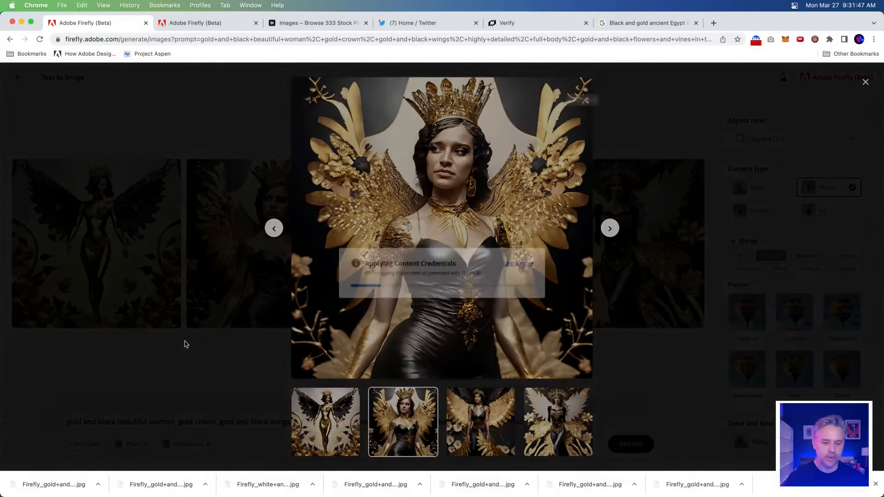
{"action": "left_click", "coordinate": [183, 345]}
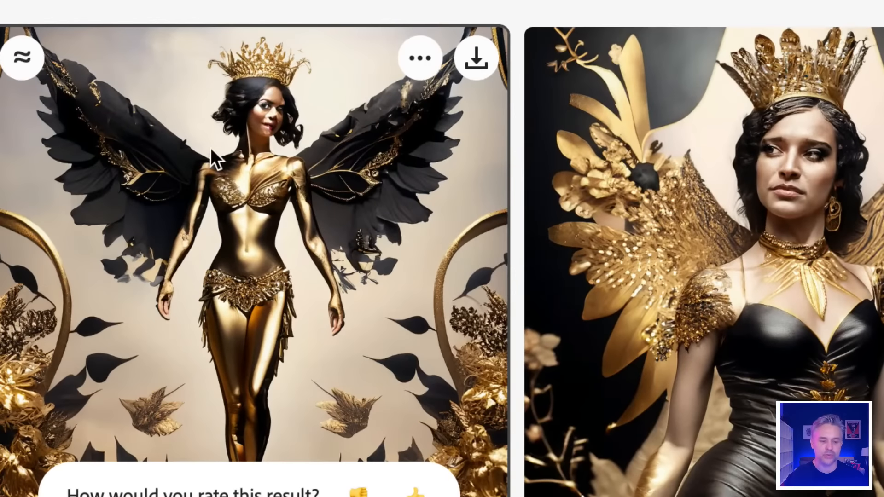
{"action": "left_click", "coordinate": [476, 58]}
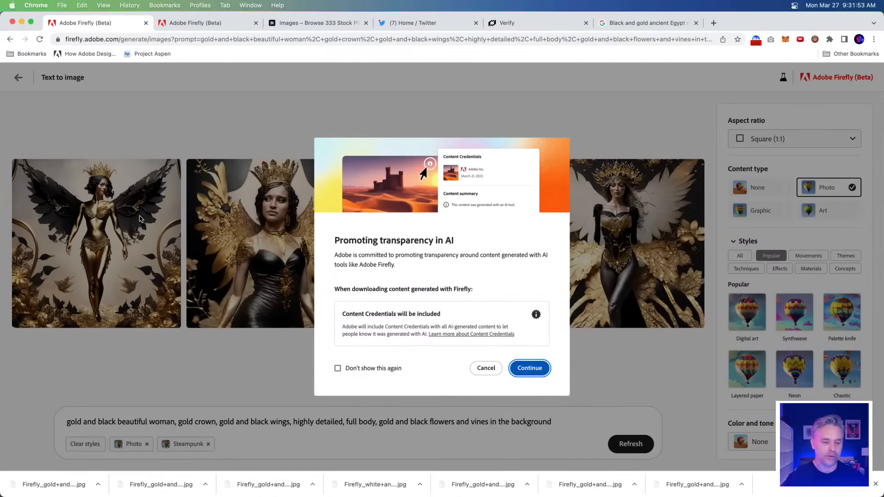
{"action": "left_click", "coordinate": [529, 369]}
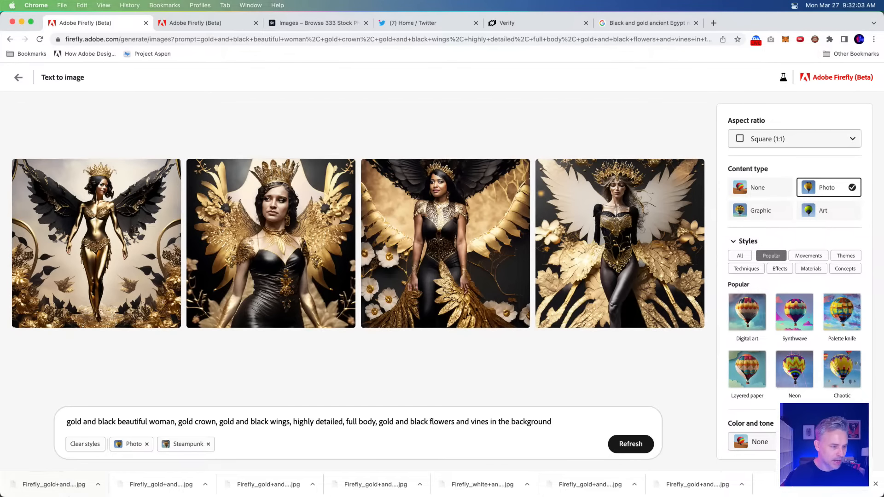
Open the Downloads folder in Finder and select the three newly downloaded winged woman images.
{"action": "left_click", "coordinate": [33, 487]}
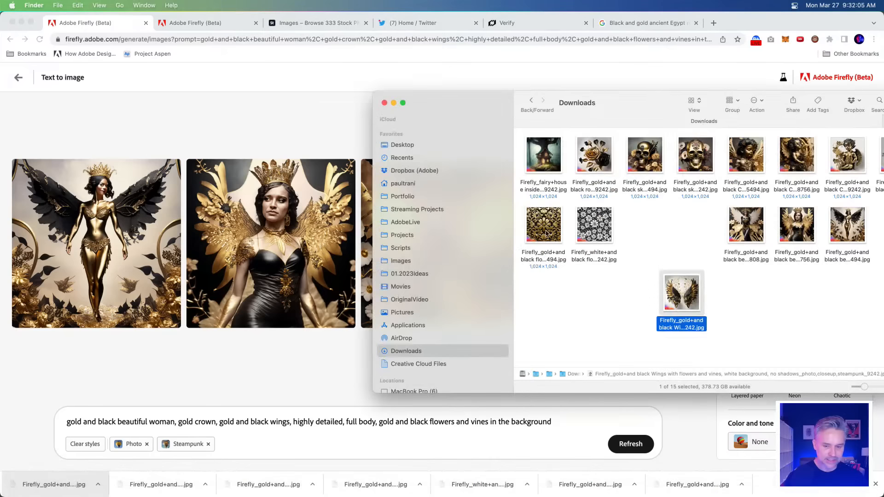
{"action": "scroll", "coordinate": [636, 299], "scroll_direction": "right", "scroll_amount": 3}
{"action": "left_click", "coordinate": [762, 228]}
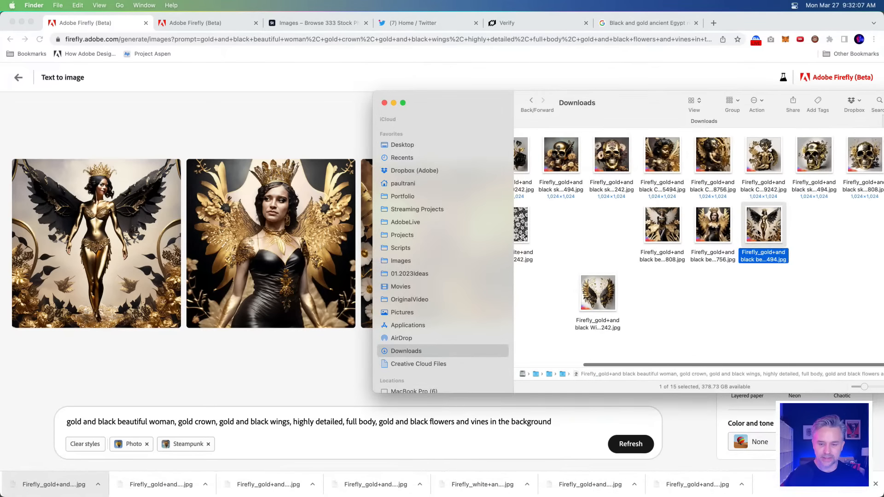
{"action": "left_click_drag", "start_coordinate": [799, 236], "coordinate": [659, 222]}
Switch to Photoshop, place the three selected images into GoldGoddess.psd as separate layers, and show the document at 100%.
{"action": "mouse_move", "coordinate": [110, 491]}
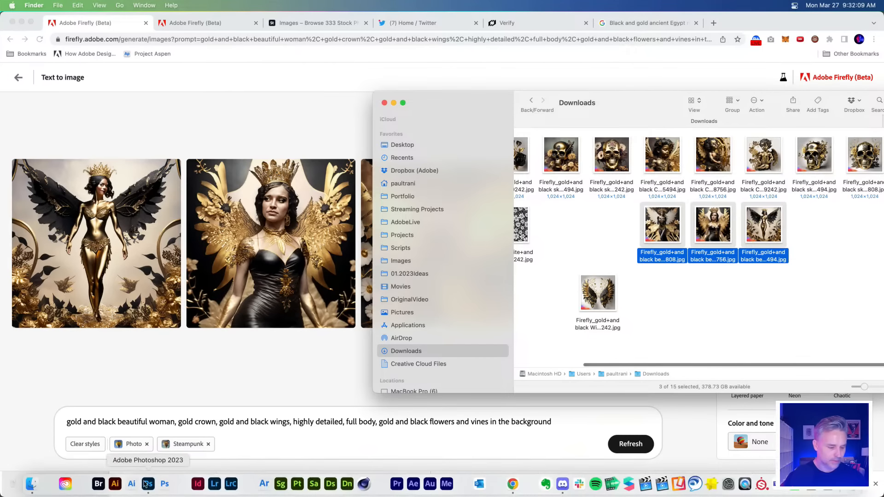
{"action": "left_click", "coordinate": [149, 484]}
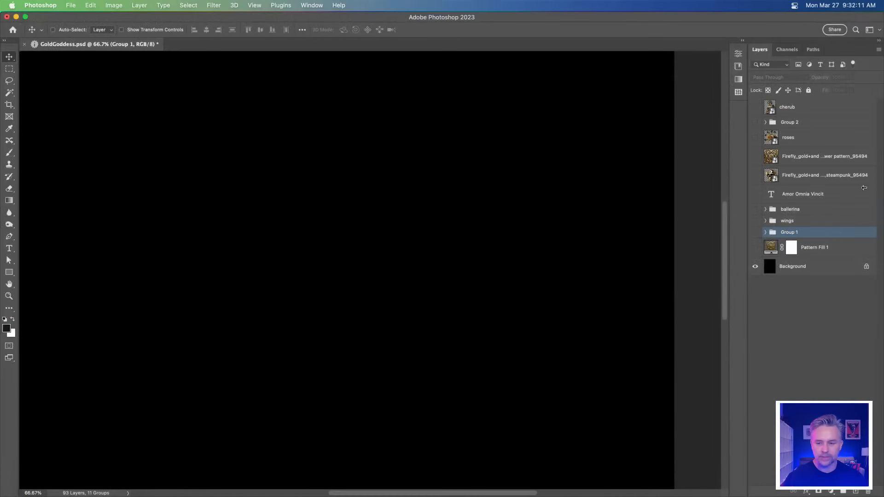
{"action": "left_click_drag", "start_coordinate": [864, 188], "coordinate": [694, 180]}
{"action": "left_click", "coordinate": [725, 231]}
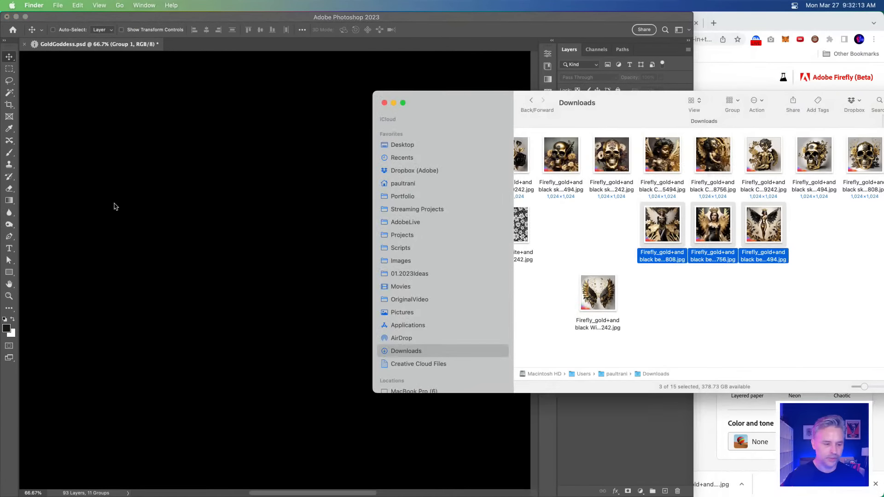
{"action": "left_click_drag", "start_coordinate": [116, 207], "coordinate": [131, 207]}
{"action": "key", "text": "Return"}
{"action": "key", "text": "Return"}
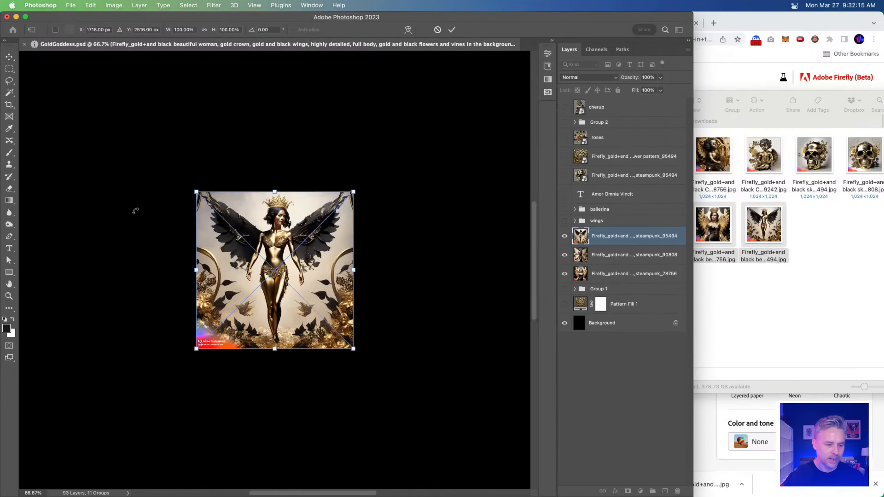
{"action": "key", "text": "Return"}
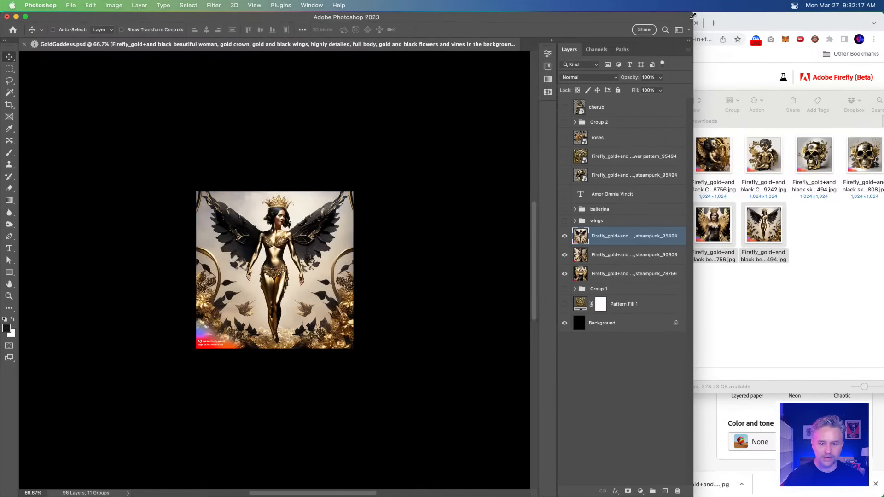
{"action": "left_click_drag", "start_coordinate": [693, 17], "coordinate": [881, 5]}
{"action": "key", "text": "super+1"}
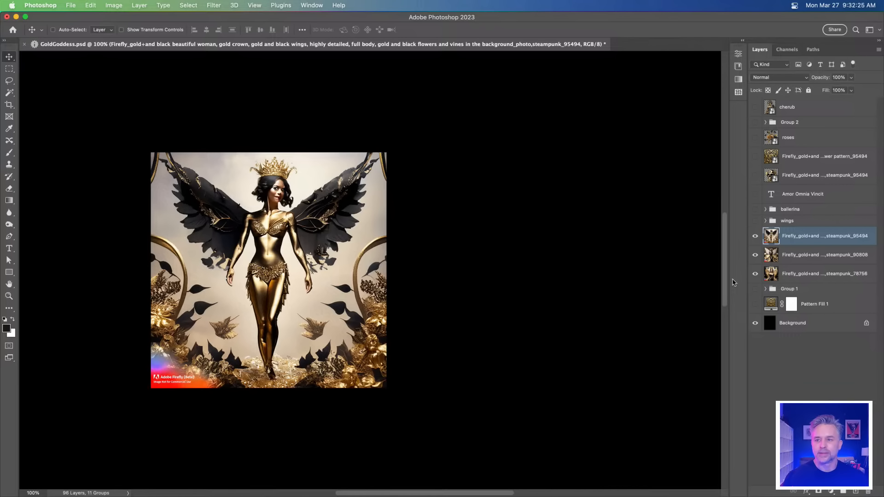
Open the downloaded square image of the black-winged woman as its own document and check its pixel dimensions without changing them.
{"action": "left_click", "coordinate": [16, 16]}
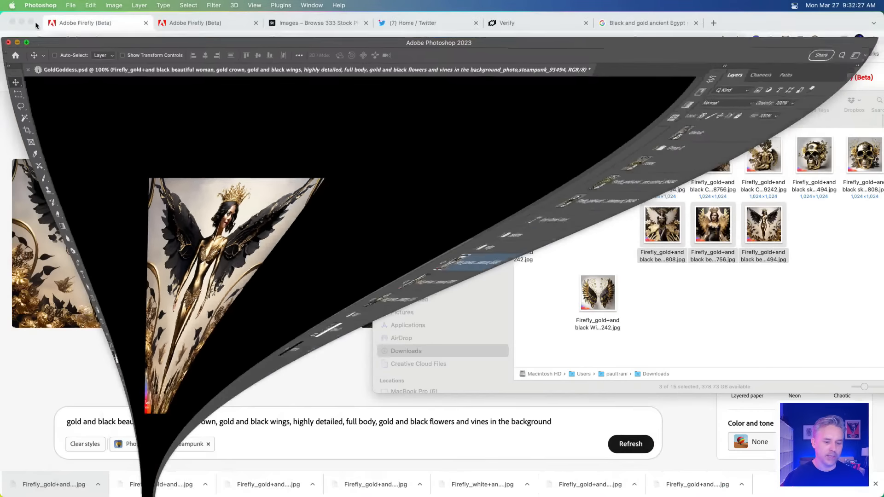
{"action": "left_click", "coordinate": [536, 290]}
{"action": "left_click", "coordinate": [760, 231]}
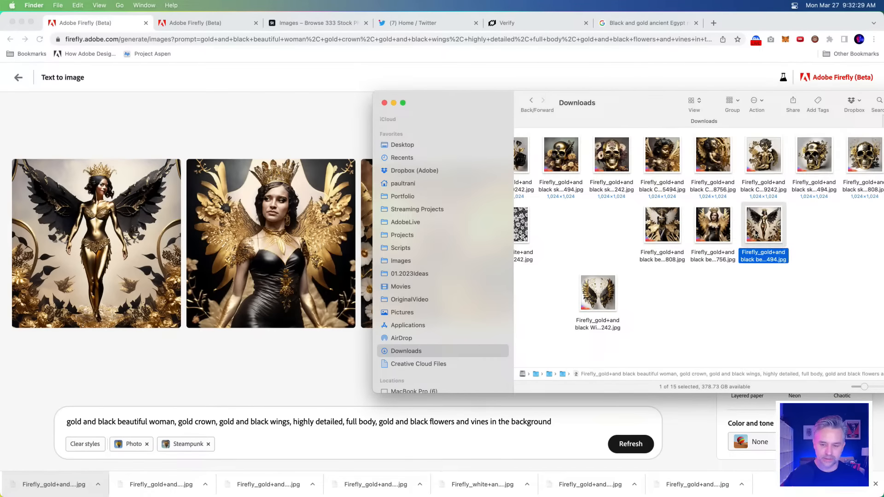
{"action": "double_click", "coordinate": [760, 228]}
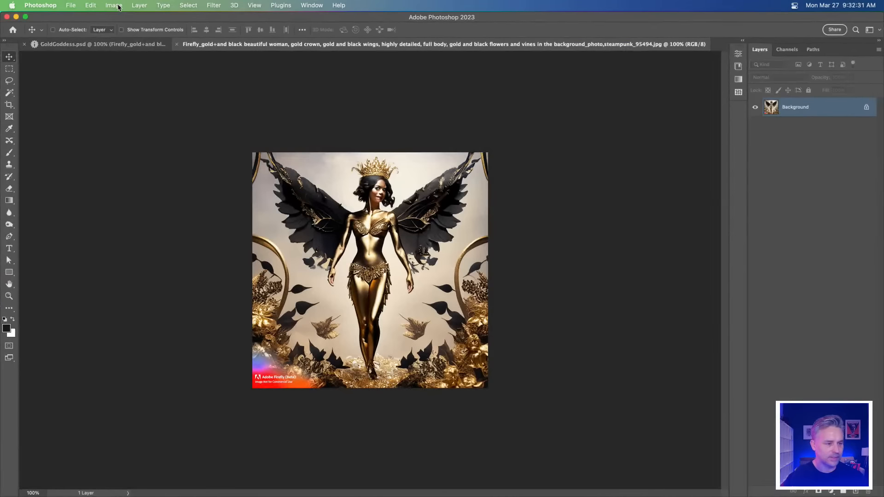
{"action": "left_click", "coordinate": [114, 5]}
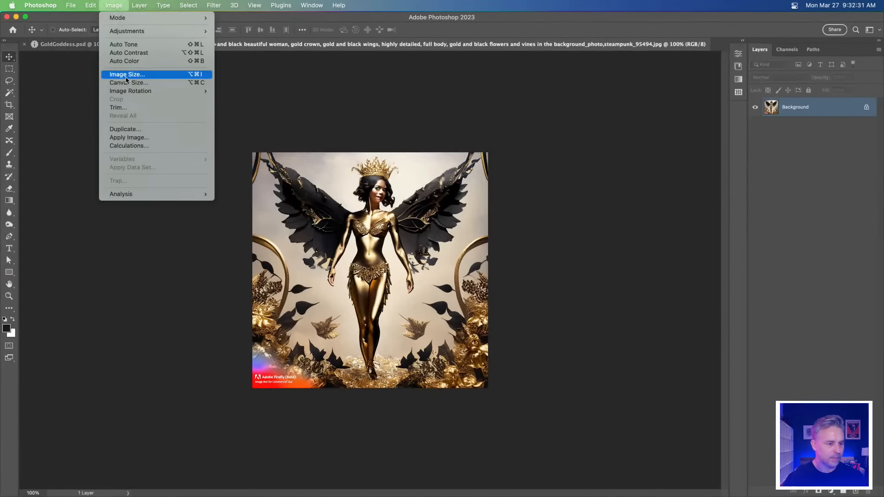
{"action": "left_click", "coordinate": [126, 77]}
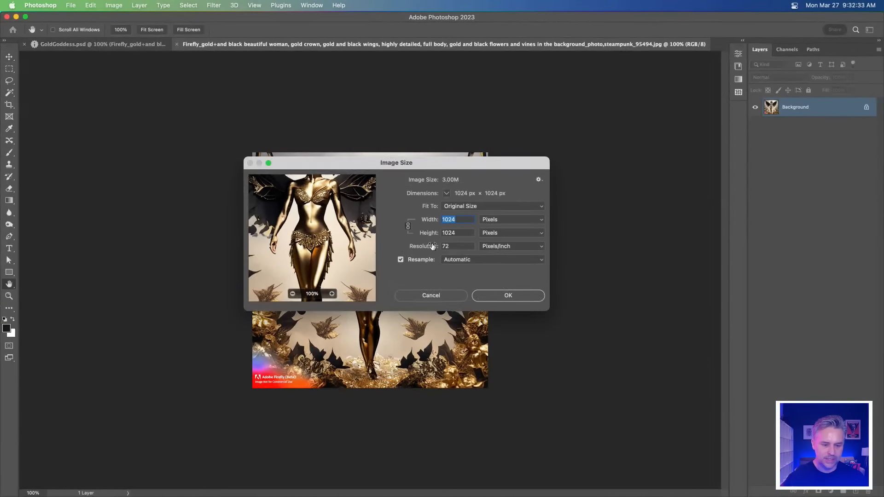
{"action": "left_click", "coordinate": [434, 298]}
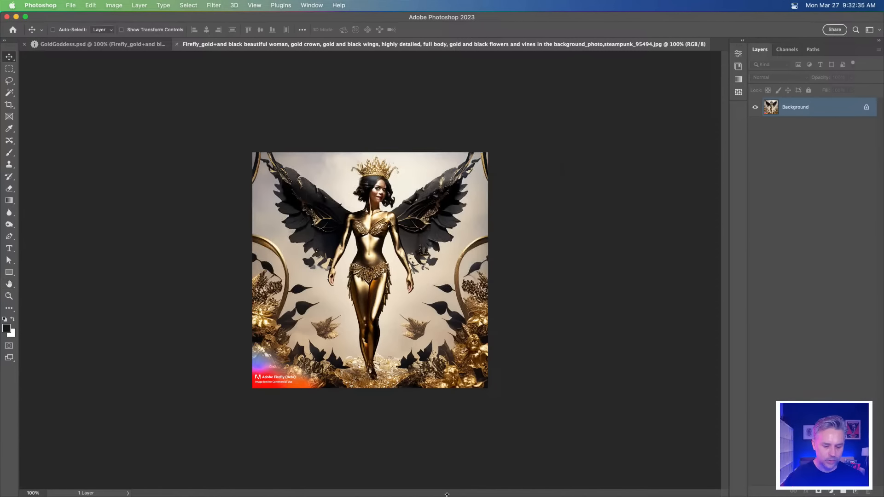
Switch to Firefly in Chrome, set the aspect ratio to Widescreen (16:9), and insert "large" before "wings" in the prompt.
{"action": "left_click", "coordinate": [513, 484]}
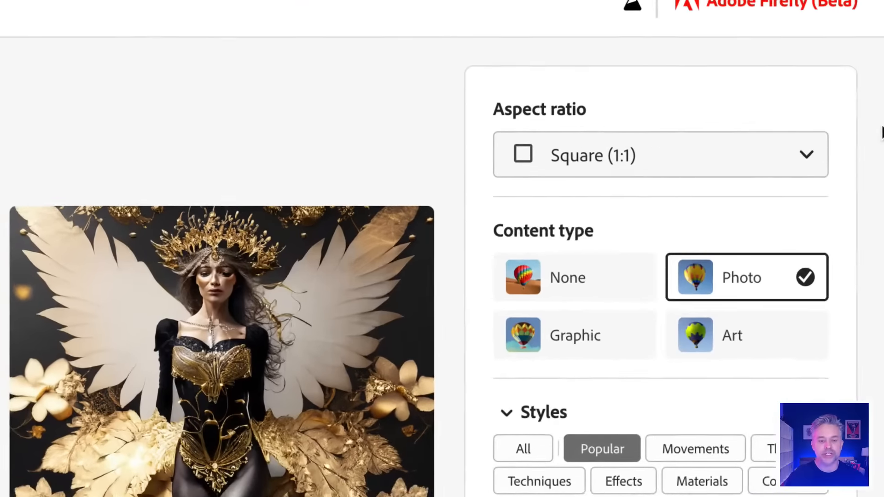
{"action": "left_click", "coordinate": [689, 152]}
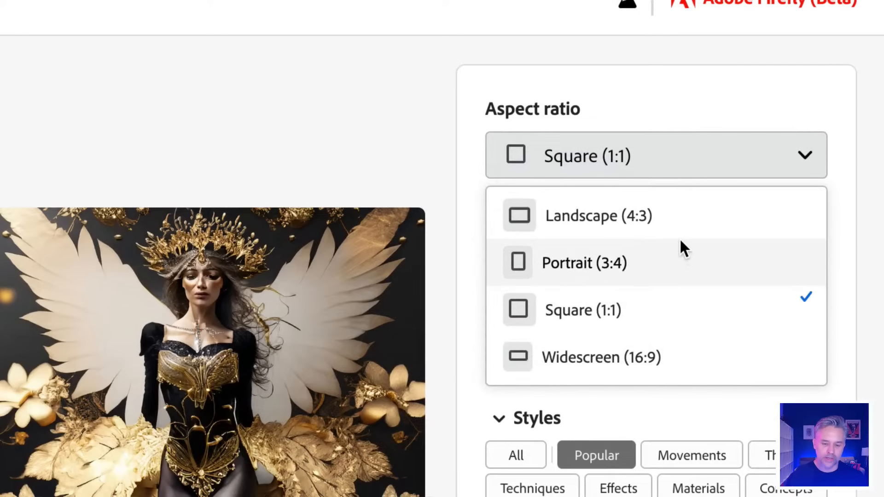
{"action": "left_click", "coordinate": [579, 359]}
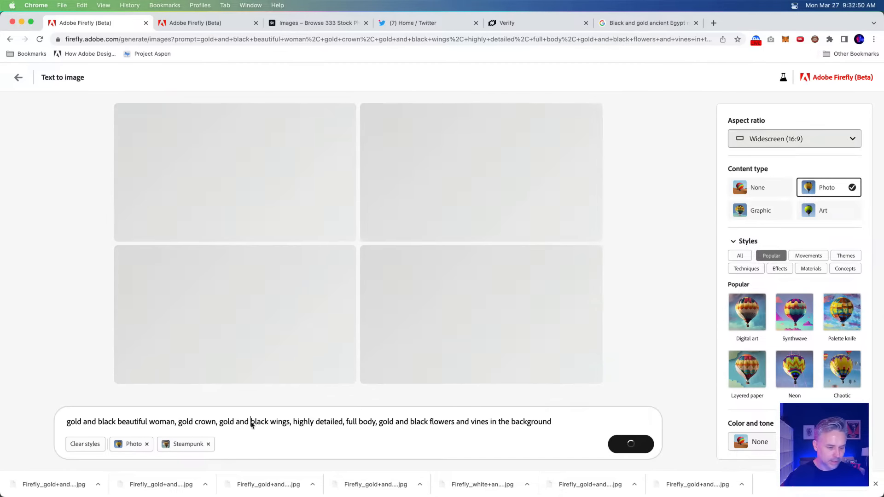
{"action": "left_click", "coordinate": [268, 424]}
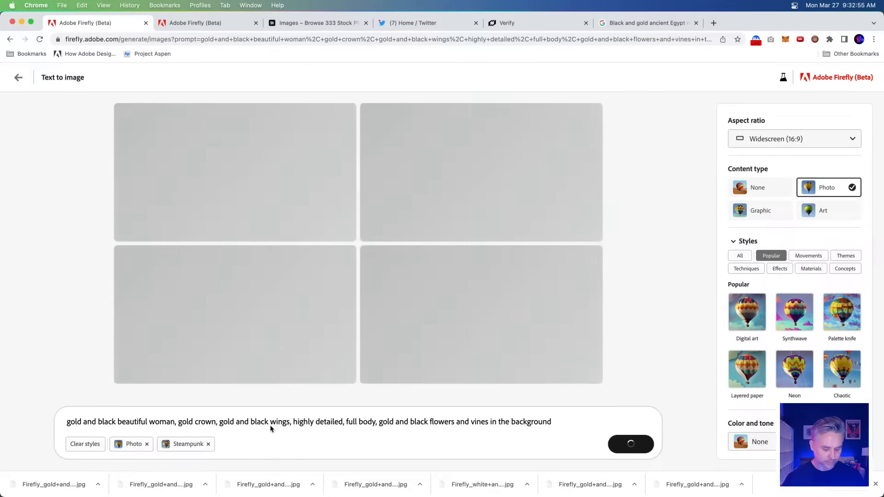
{"action": "type", "text": "large"}
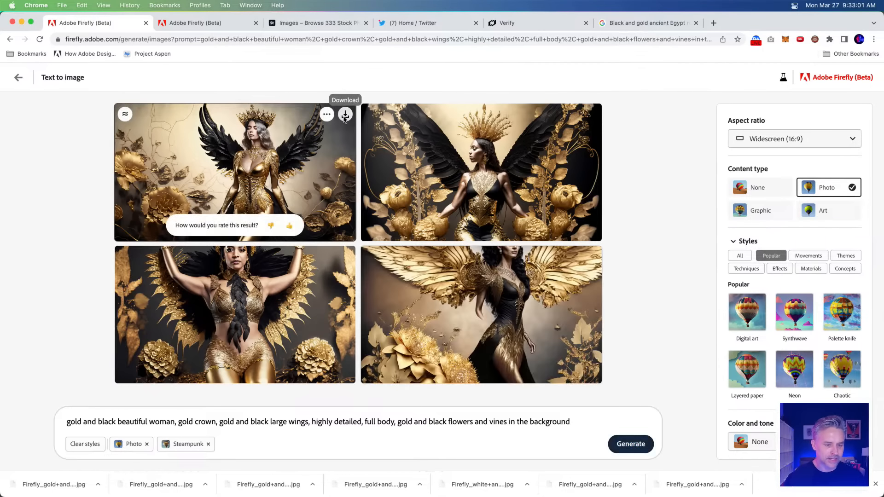
Download the first widescreen winged woman image, and open it in Photoshop from the Downloads folder.
{"action": "left_click", "coordinate": [345, 114]}
{"action": "left_click", "coordinate": [530, 369]}
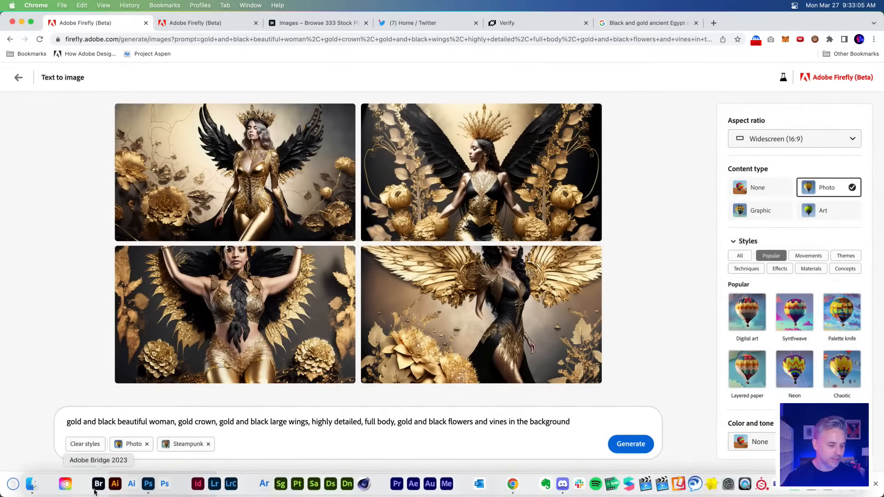
{"action": "left_click", "coordinate": [98, 484]}
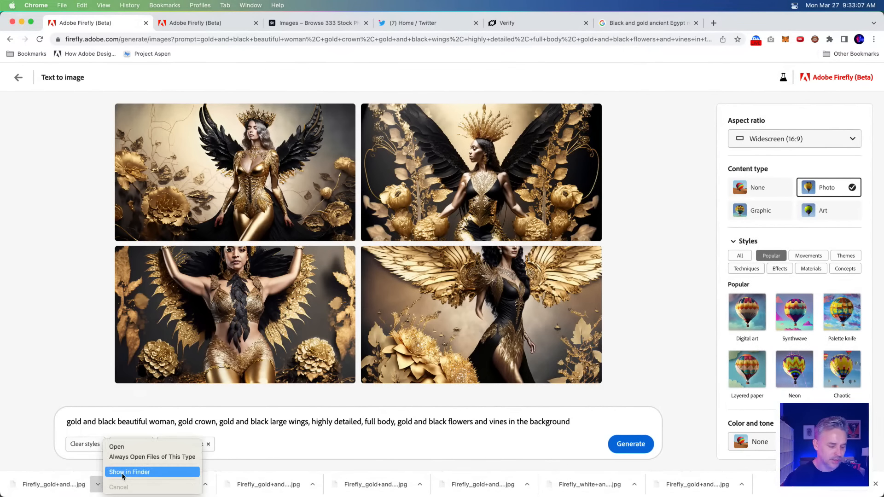
{"action": "left_click", "coordinate": [122, 472]}
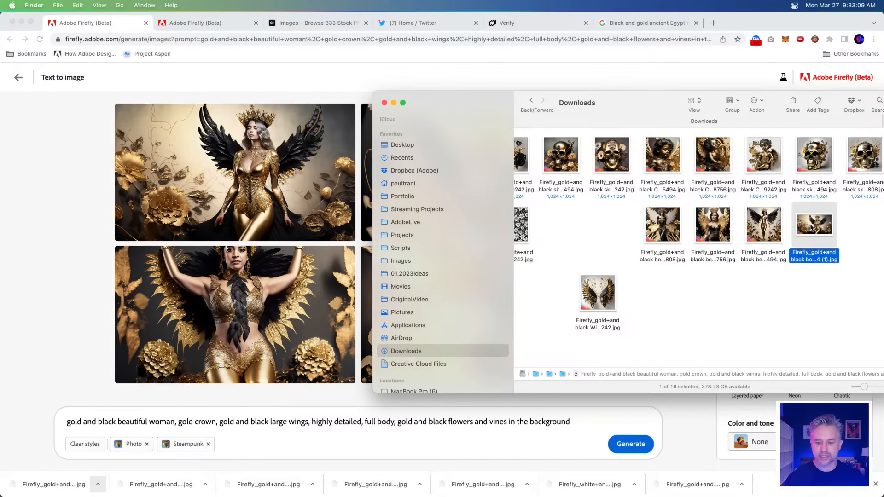
{"action": "double_click", "coordinate": [813, 228]}
Check the widescreen image's pixel dimensions without changing them, and inspect its detail at 200% magnification.
{"action": "left_click", "coordinate": [115, 6]}
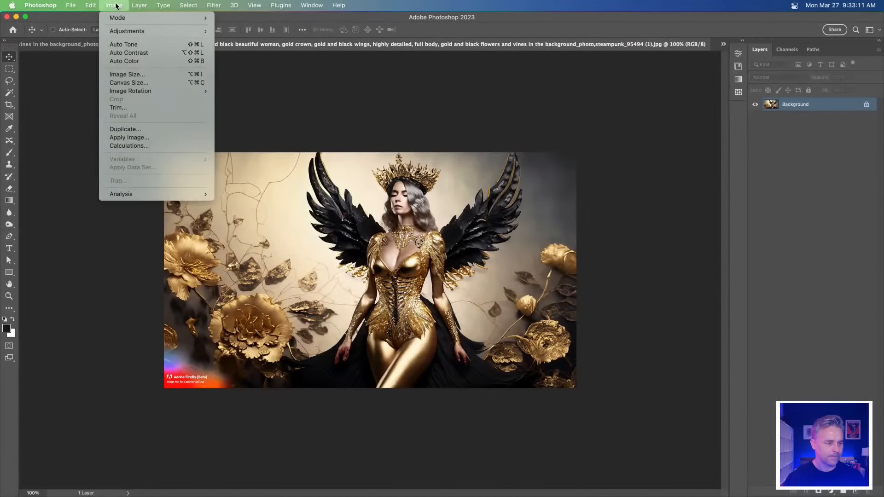
{"action": "left_click", "coordinate": [125, 75]}
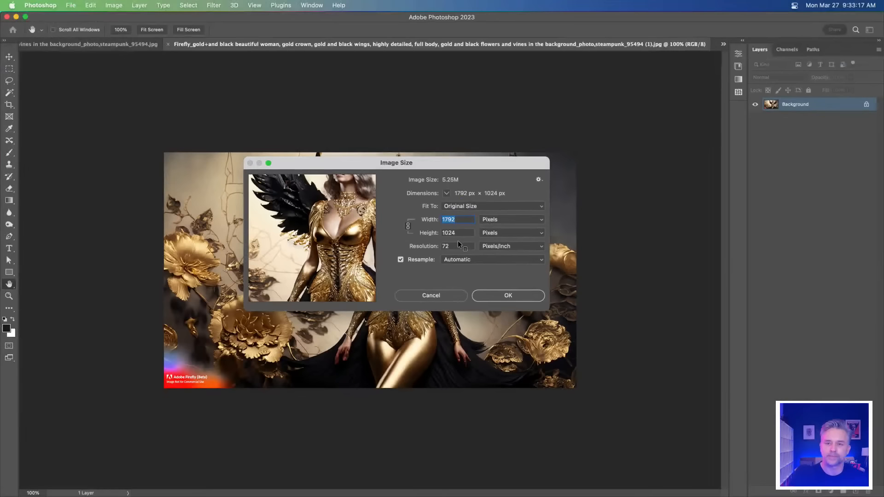
{"action": "left_click", "coordinate": [427, 297]}
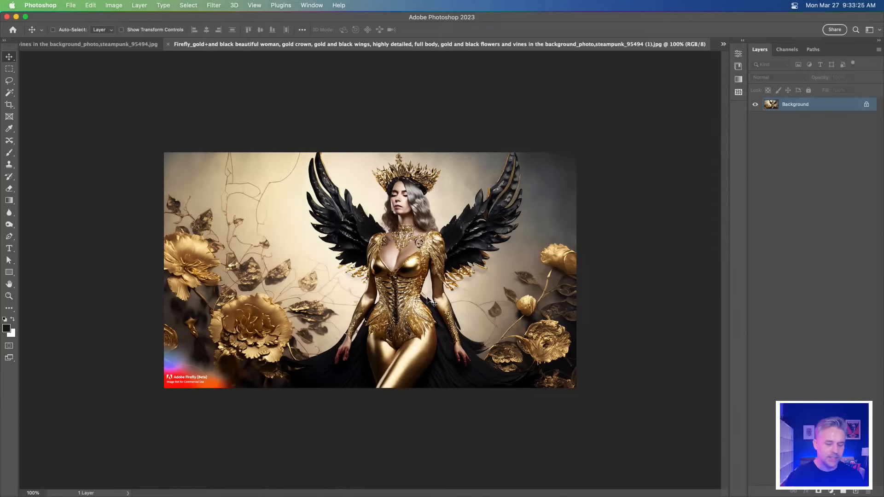
{"action": "key", "text": "super+equal"}
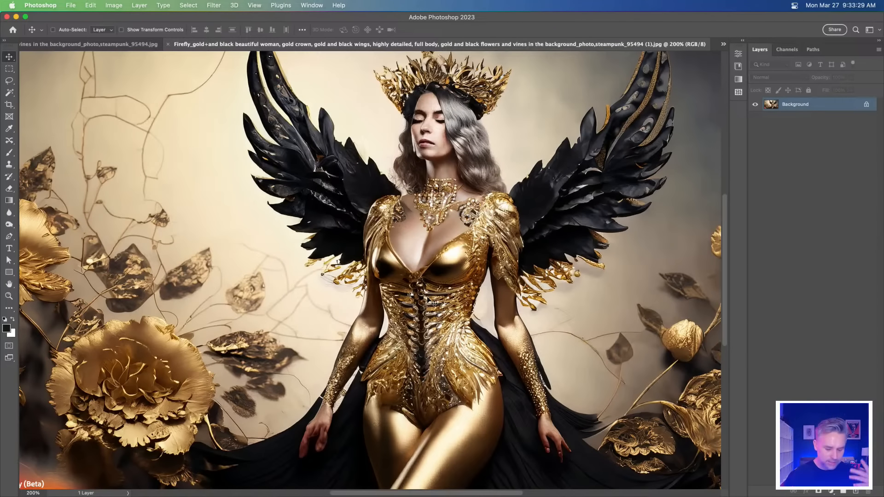
{"action": "key", "text": "super+minus"}
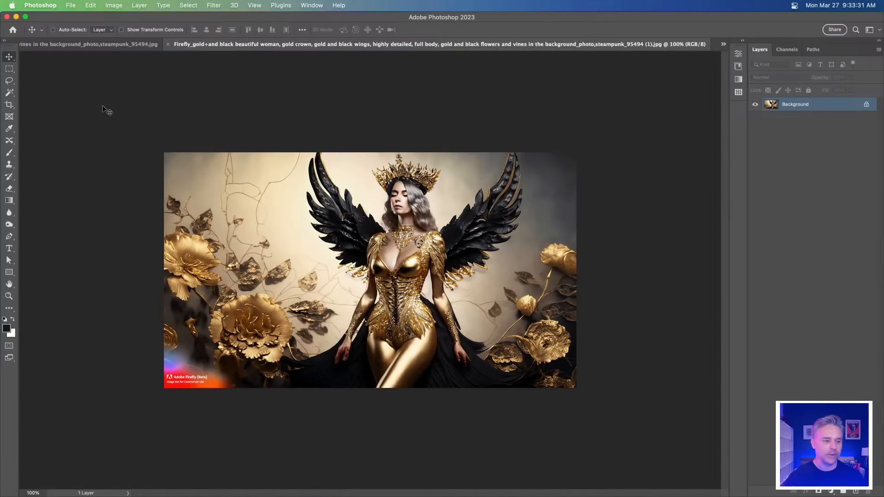
Close the square winged woman image, and hide the three placed winged woman layers in GoldGoddess.psd.
{"action": "left_click", "coordinate": [88, 45]}
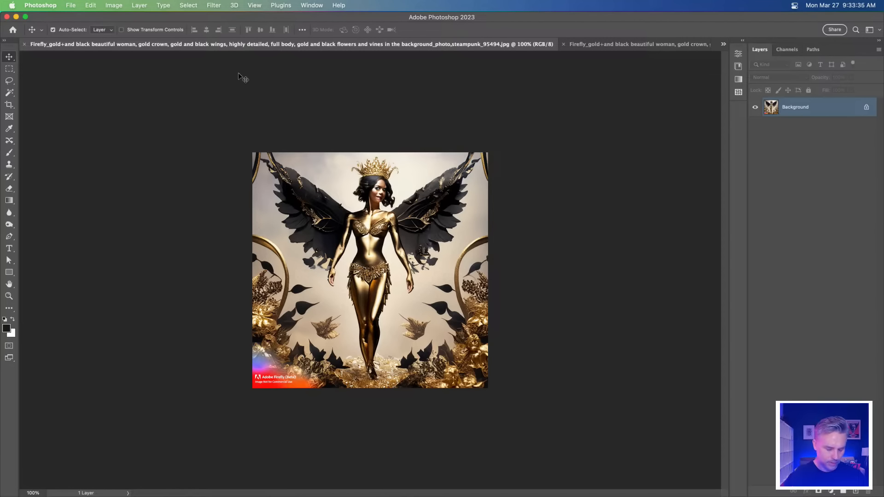
{"action": "key", "text": "super+w"}
{"action": "left_click", "coordinate": [87, 47]}
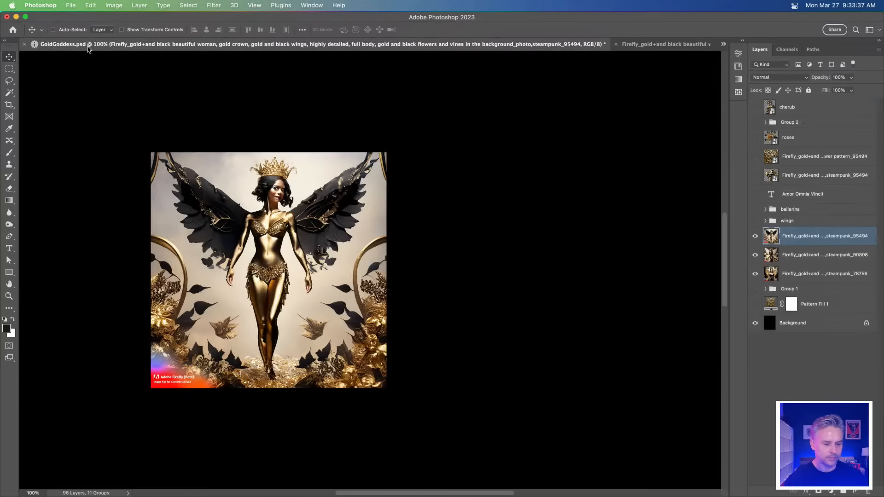
{"action": "left_click_drag", "start_coordinate": [753, 235], "coordinate": [749, 273]}
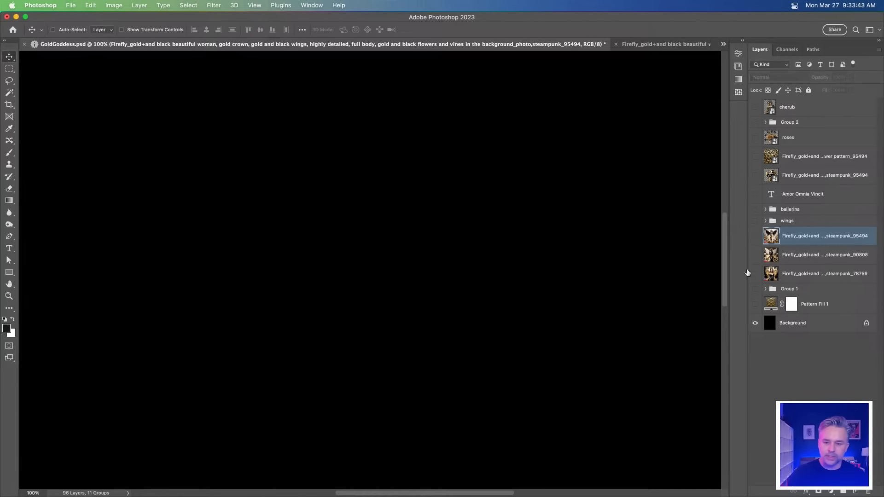
Show the roses, gold skull and cherub layers in GoldGoddess.psd.
{"action": "left_click", "coordinate": [754, 138]}
{"action": "left_click", "coordinate": [756, 175]}
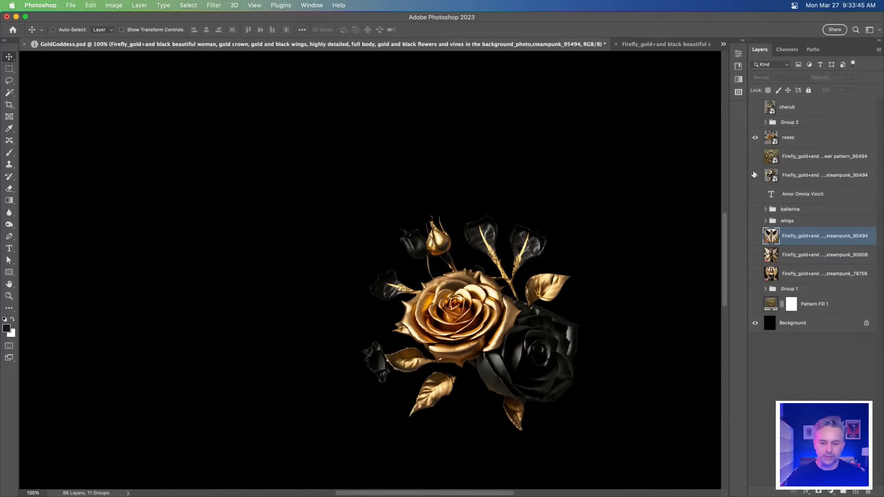
{"action": "left_click", "coordinate": [756, 107]}
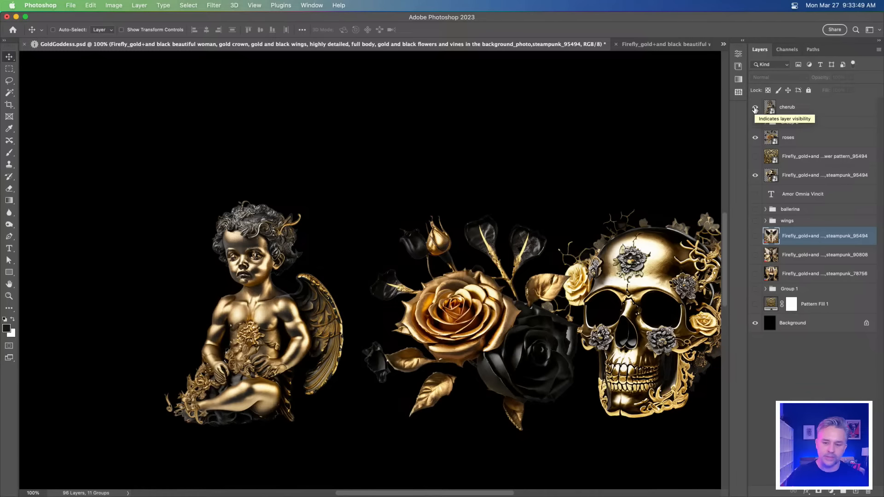
{"action": "left_click", "coordinate": [781, 110]}
Show and select the Amor Omnia Vincit text layer, and hide the cherub, roses and gold skull layers.
{"action": "left_click", "coordinate": [755, 194]}
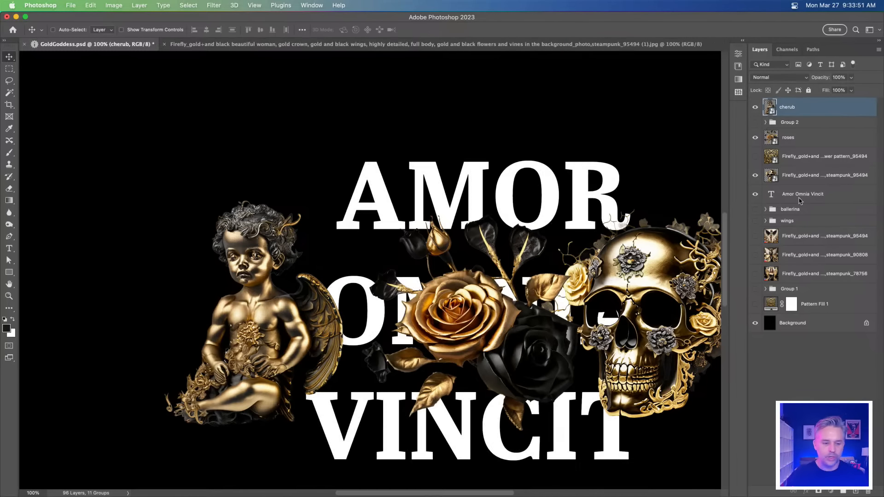
{"action": "left_click", "coordinate": [800, 198]}
{"action": "left_click", "coordinate": [755, 107]}
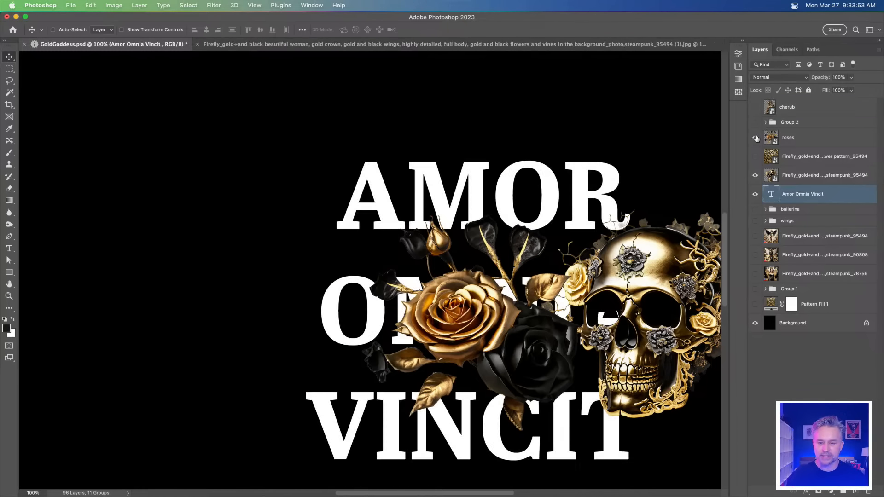
{"action": "left_click", "coordinate": [756, 139]}
{"action": "left_click", "coordinate": [756, 175]}
{"action": "left_click_drag", "start_coordinate": [322, 204], "coordinate": [241, 173]}
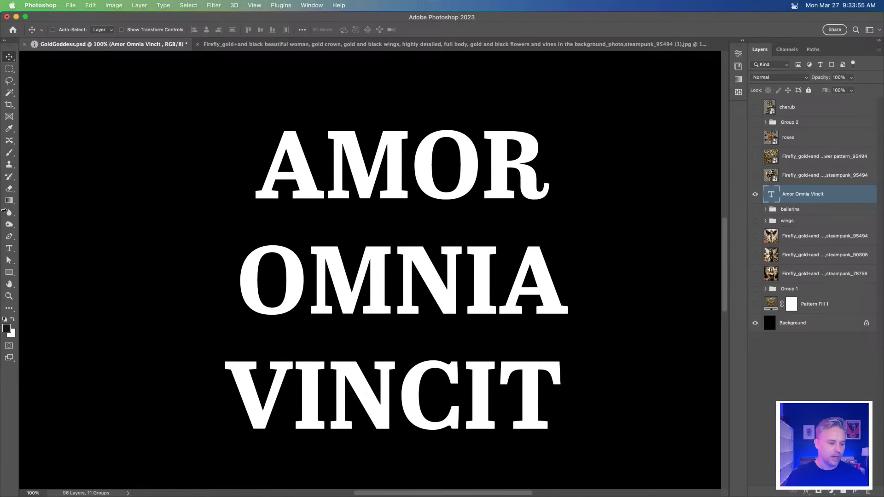
{"action": "left_click", "coordinate": [9, 248]}
{"action": "double_click", "coordinate": [295, 179]}
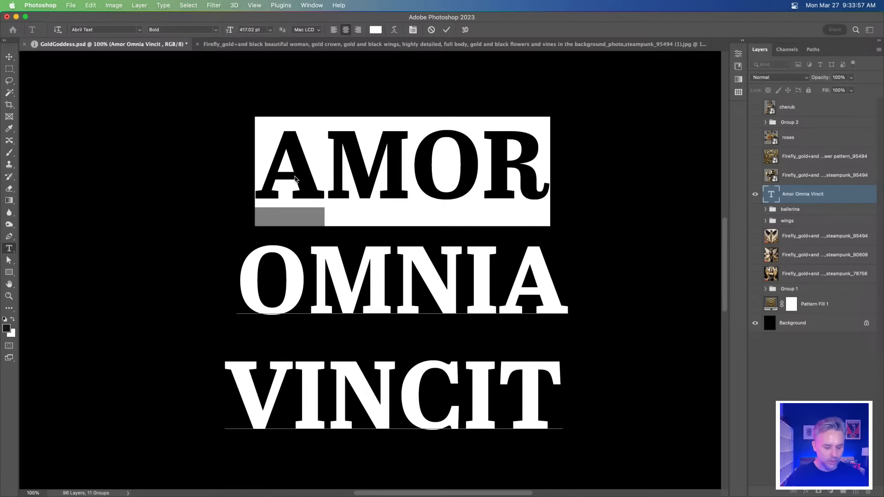
{"action": "left_click", "coordinate": [9, 80]}
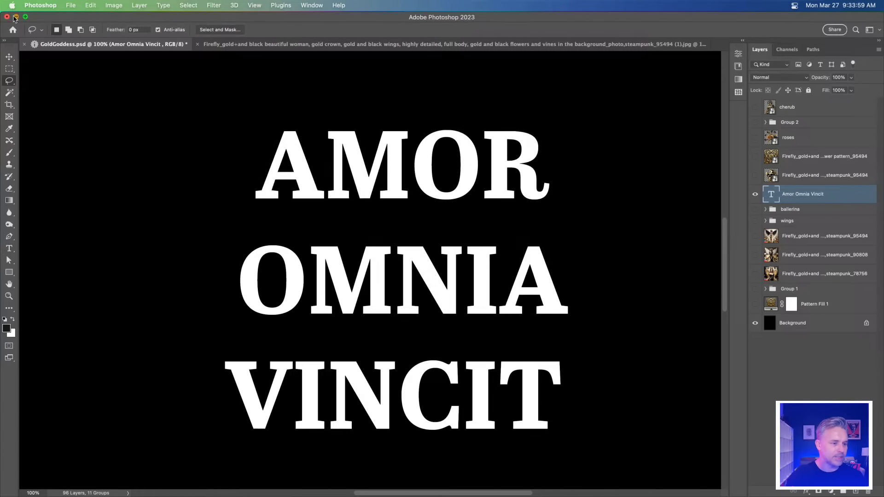
Switch to Firefly in Chrome, leave the Text to image page, and open the Text effects generator.
{"action": "left_click", "coordinate": [16, 17]}
{"action": "left_click", "coordinate": [73, 214]}
{"action": "left_click", "coordinate": [189, 24]}
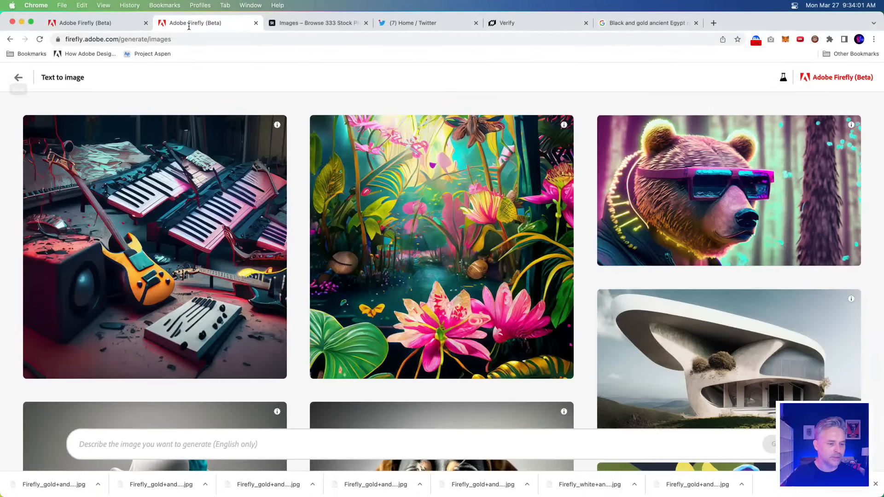
{"action": "left_click", "coordinate": [18, 77]}
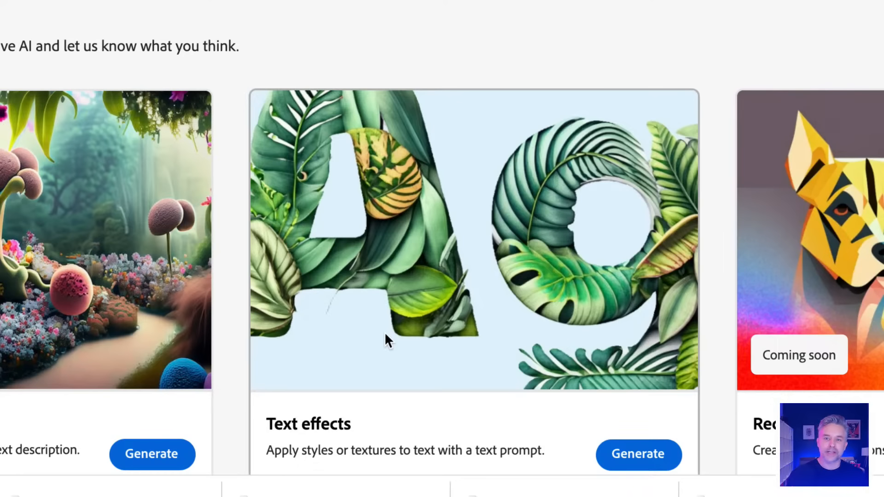
{"action": "left_click", "coordinate": [489, 350]}
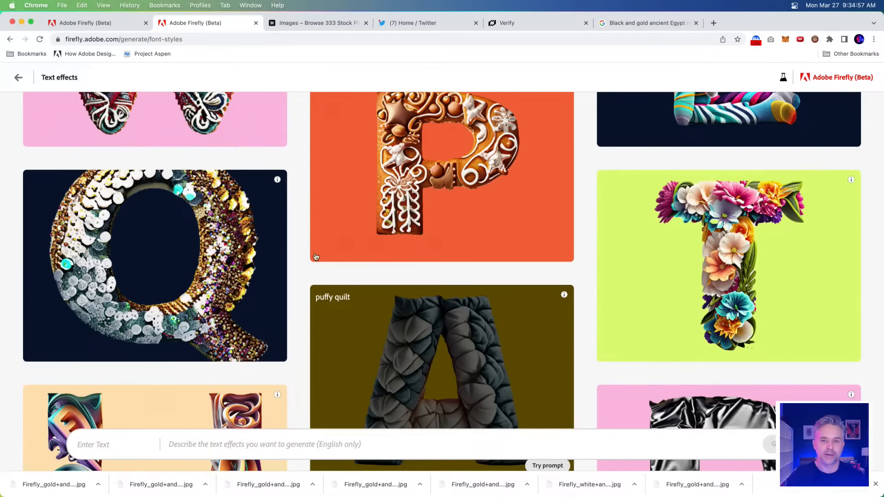
Browse the sample gallery of text effects and try the "colorful shaggy fur" prompt.
{"action": "left_click", "coordinate": [196, 447]}
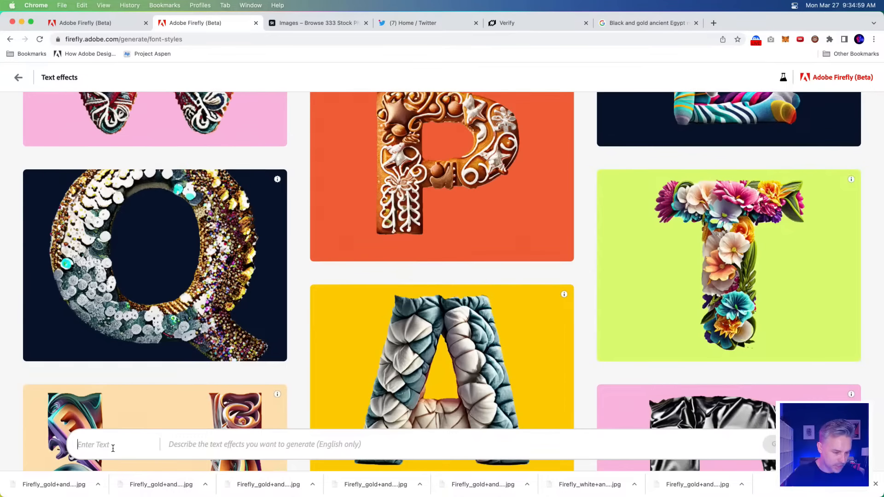
{"action": "scroll", "coordinate": [115, 276], "scroll_direction": "down", "scroll_amount": 10}
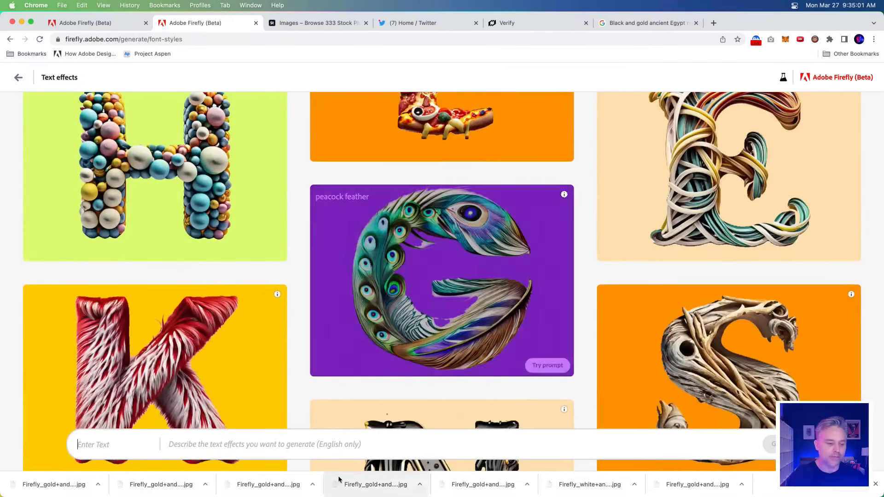
{"action": "scroll", "coordinate": [446, 339], "scroll_direction": "up", "scroll_amount": 5}
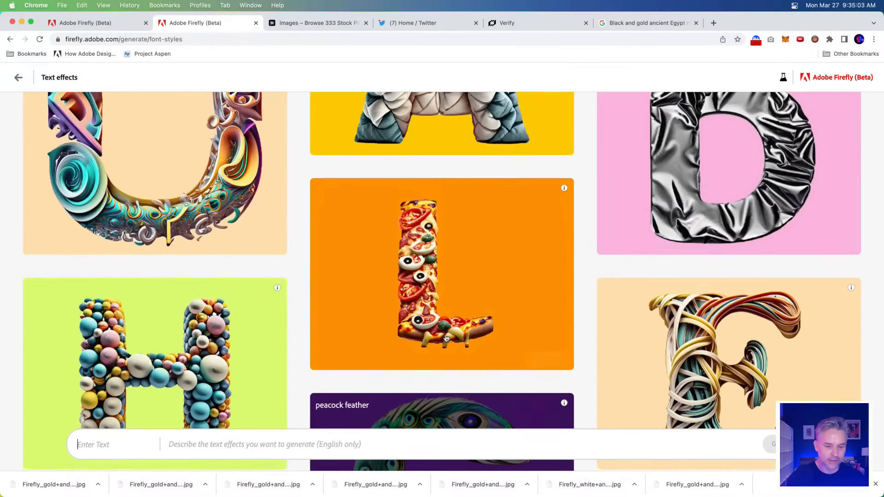
{"action": "scroll", "coordinate": [442, 322], "scroll_direction": "down", "scroll_amount": 4}
{"action": "scroll", "coordinate": [249, 379], "scroll_direction": "down", "scroll_amount": 10}
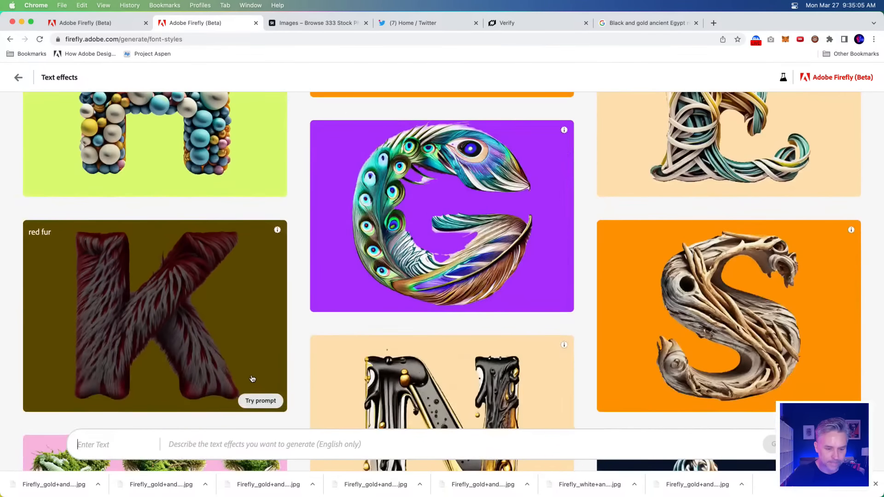
{"action": "scroll", "coordinate": [252, 379], "scroll_direction": "down", "scroll_amount": 10}
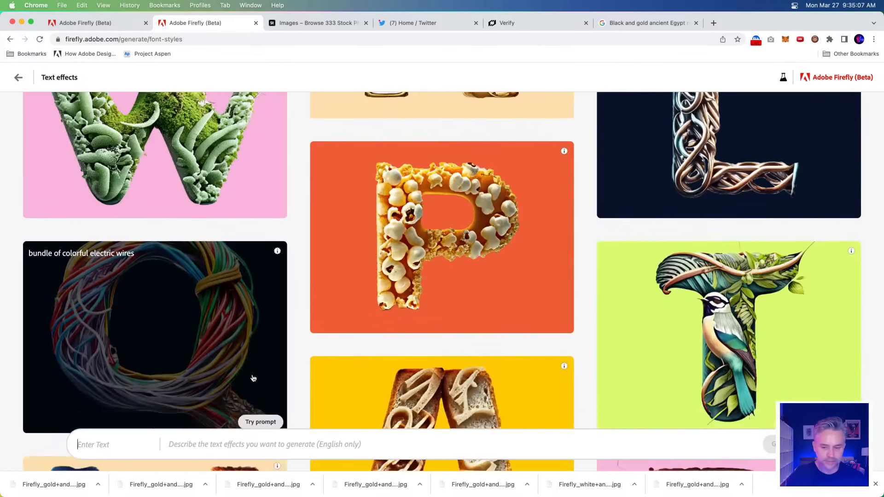
{"action": "scroll", "coordinate": [254, 378], "scroll_direction": "down", "scroll_amount": 2}
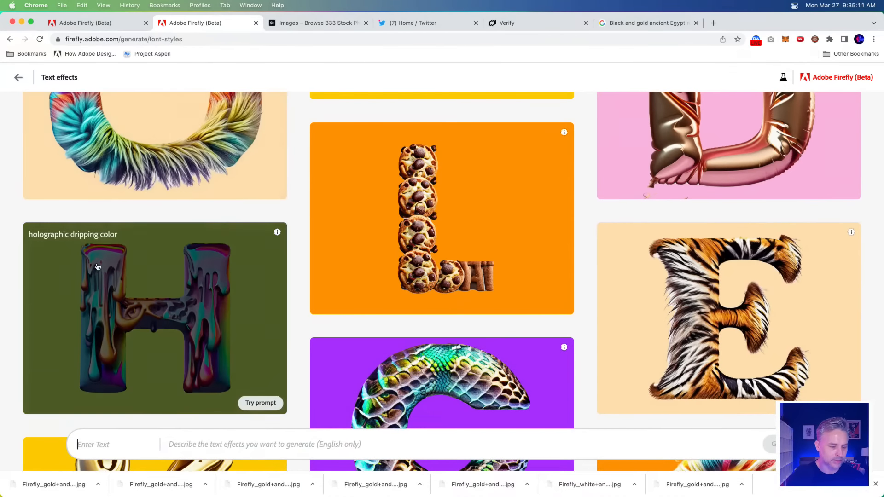
{"action": "scroll", "coordinate": [106, 222], "scroll_direction": "up", "scroll_amount": 3}
{"action": "left_click", "coordinate": [106, 222]}
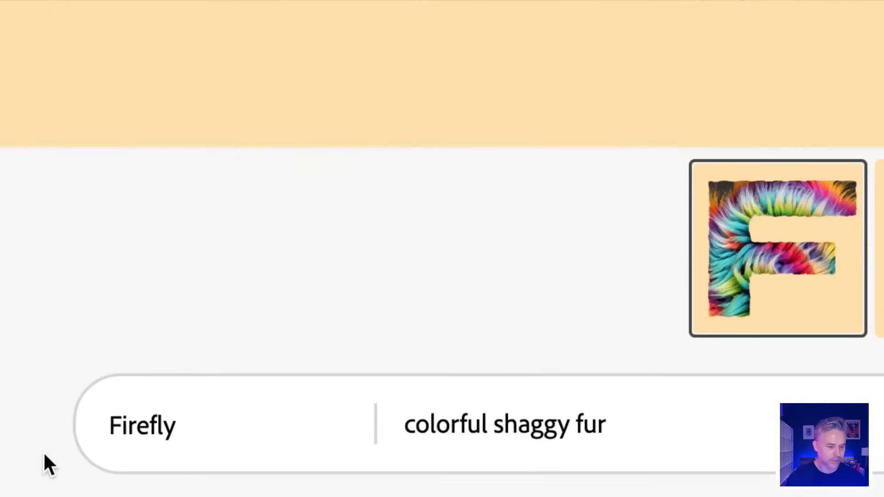
Replace the sample text with "AMOR" in capitals and generate its fur text effect.
{"action": "double_click", "coordinate": [72, 446]}
{"action": "type", "text": "Amor"}
{"action": "key", "text": "Return"}
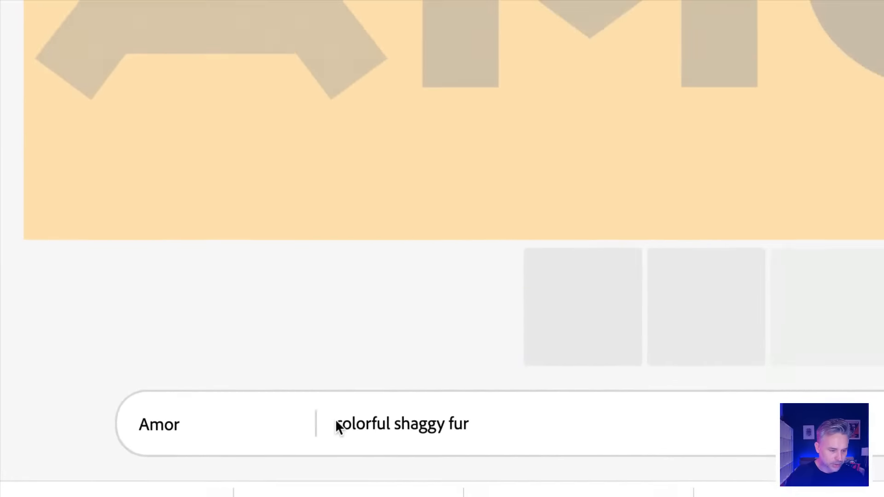
{"action": "left_click_drag", "start_coordinate": [183, 429], "coordinate": [90, 414]}
{"action": "type", "text": "AMOR"}
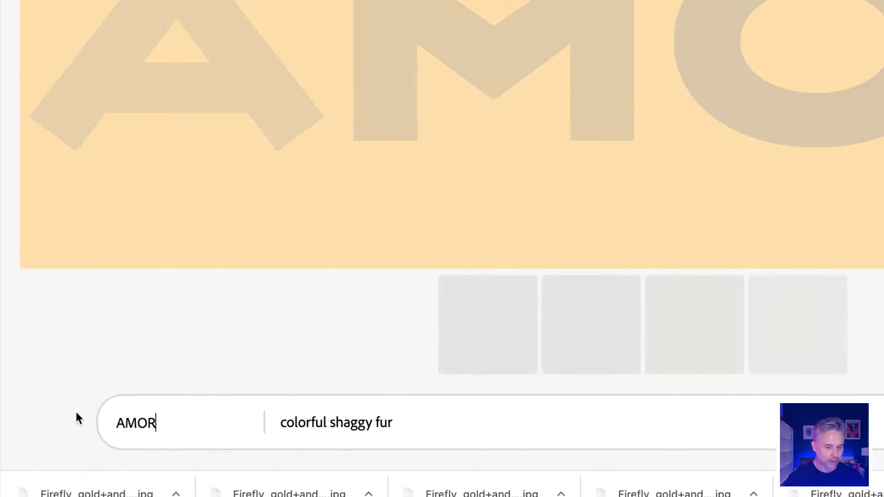
{"action": "key", "text": "Return"}
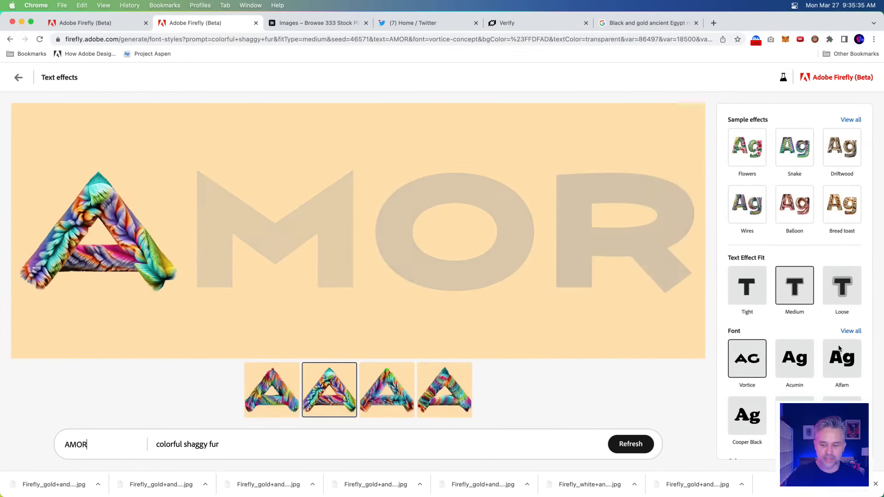
Change the text effect's font to Warnock from the full font list, and return to the main options.
{"action": "scroll", "coordinate": [770, 330], "scroll_direction": "down", "scroll_amount": 3}
{"action": "left_click", "coordinate": [850, 210]}
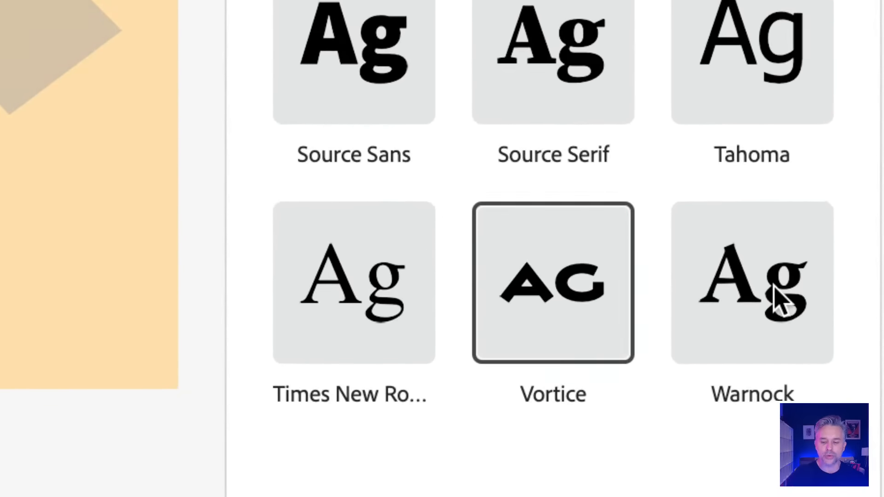
{"action": "left_click", "coordinate": [783, 310]}
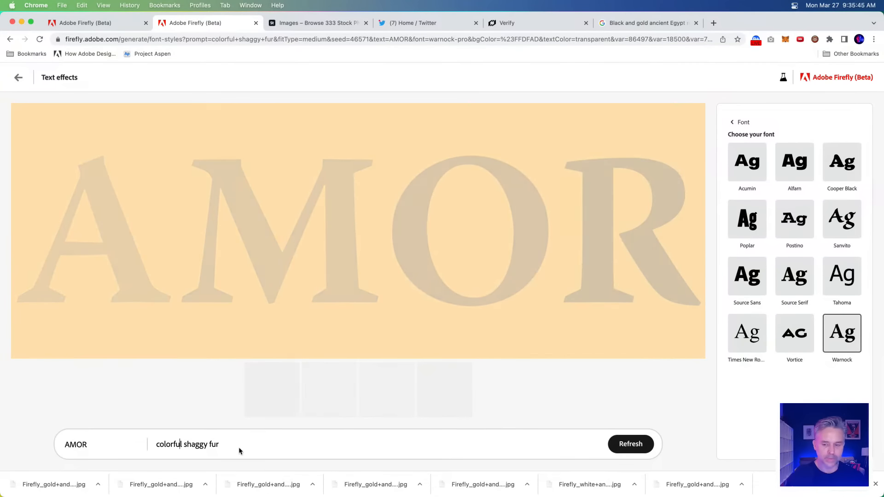
{"action": "left_click", "coordinate": [731, 123]}
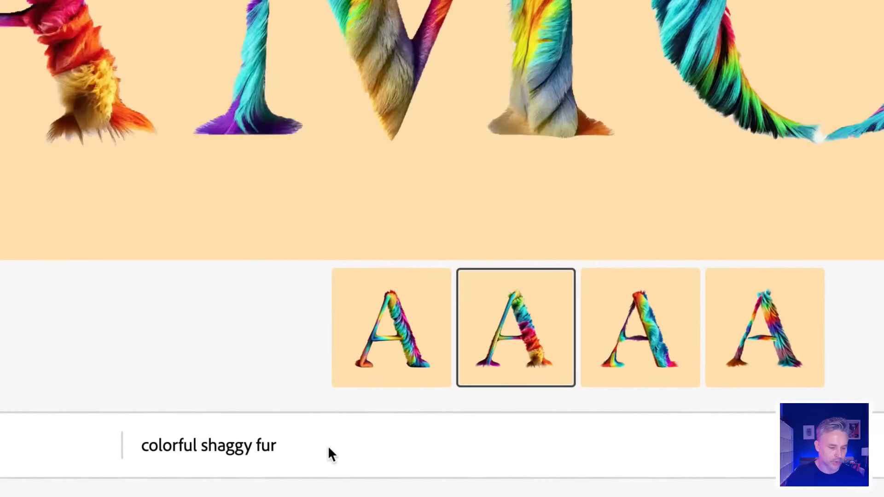
Replace the effect prompt with "shiny gold and black swirls and flowers" and generate the new AMOR text effect.
{"action": "left_click_drag", "start_coordinate": [329, 448], "coordinate": [84, 427]}
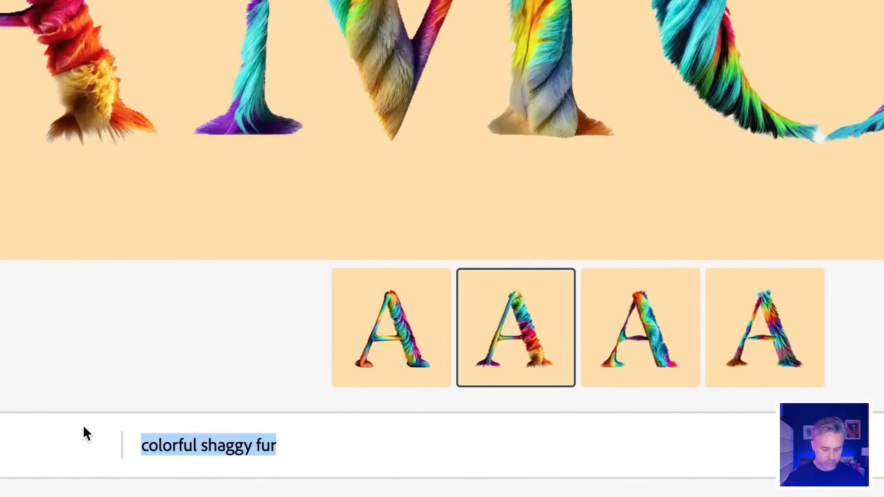
{"action": "type", "text": "go"}
{"action": "key", "text": "BackSpace"}
{"action": "key", "text": "BackSpace"}
{"action": "type", "text": "shin"}
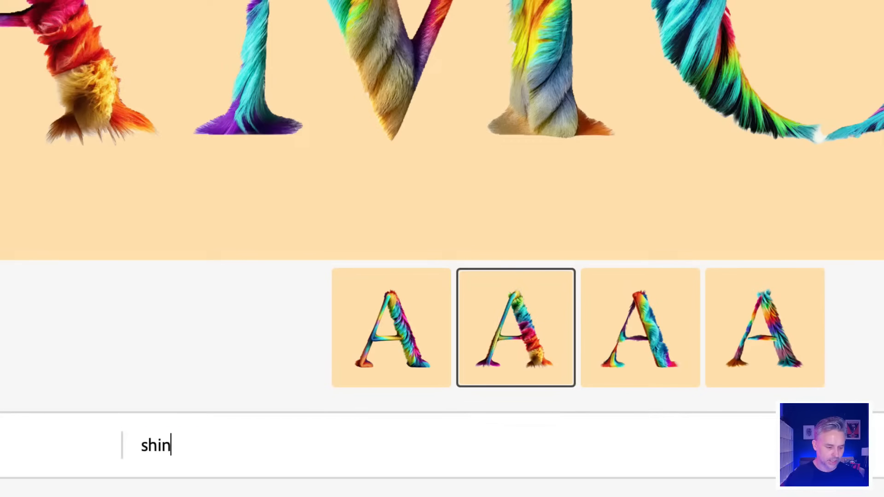
{"action": "type", "text": "y gold and b"}
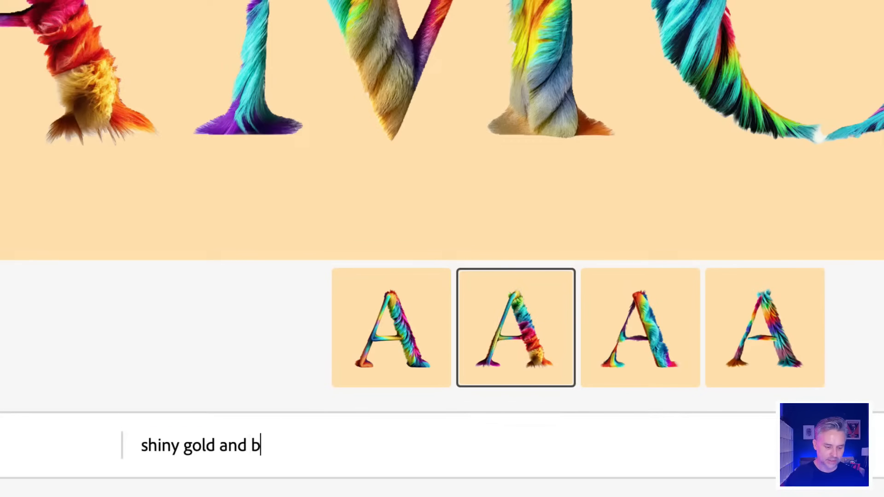
{"action": "type", "text": "lack sw"}
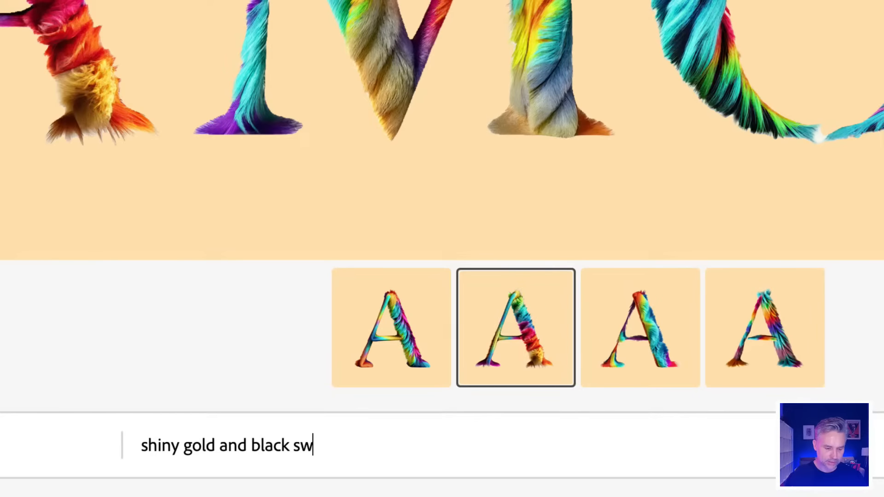
{"action": "type", "text": "irls and flowers"}
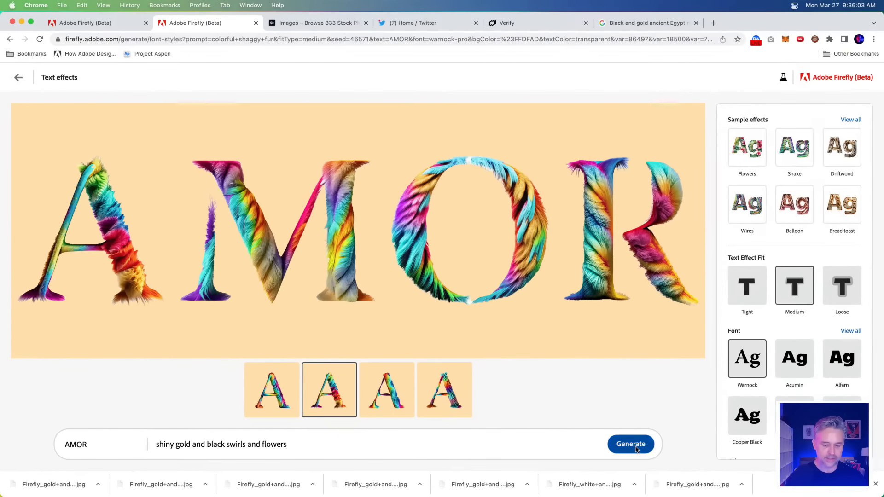
{"action": "left_click", "coordinate": [631, 444]}
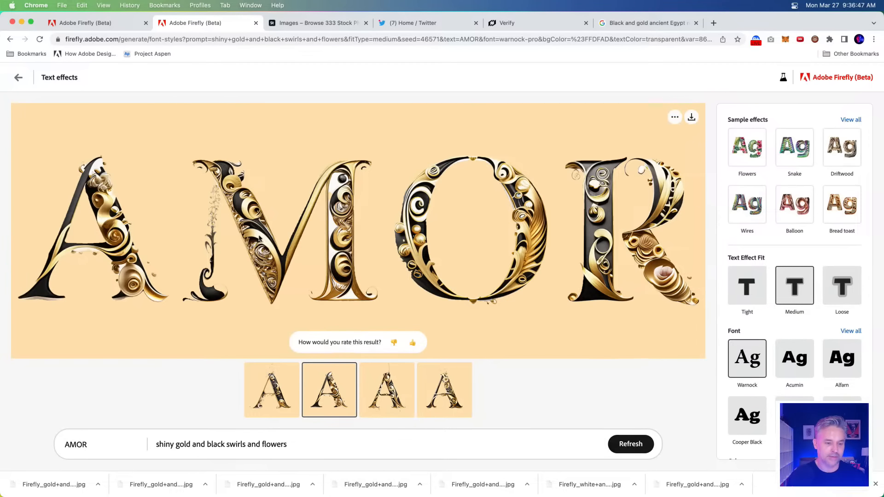
Set the background color of the AMOR text effect to transparent.
{"action": "scroll", "coordinate": [786, 282], "scroll_direction": "down", "scroll_amount": 3}
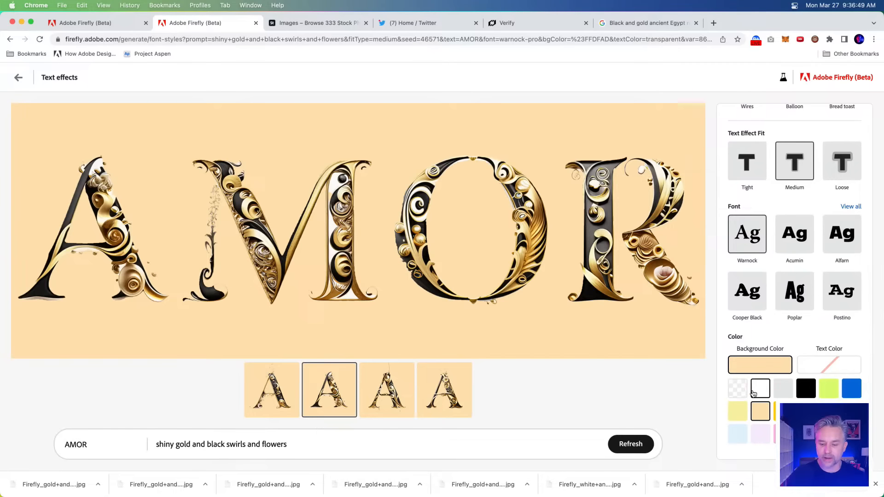
{"action": "left_click", "coordinate": [738, 389]}
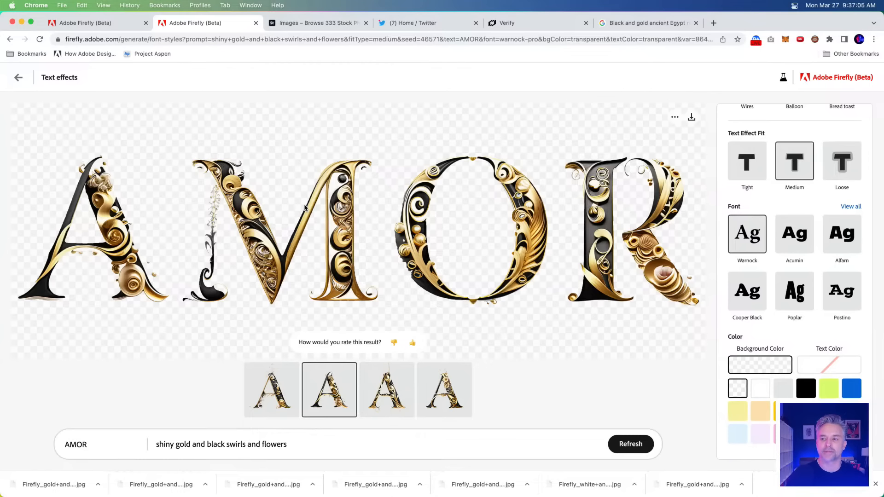
{"action": "scroll", "coordinate": [753, 255], "scroll_direction": "up", "scroll_amount": 4}
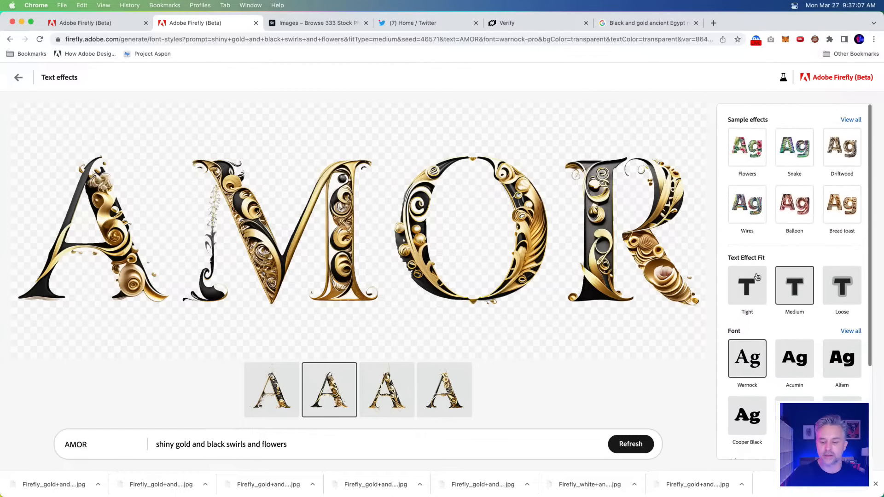
{"action": "scroll", "coordinate": [758, 276], "scroll_direction": "down", "scroll_amount": 3}
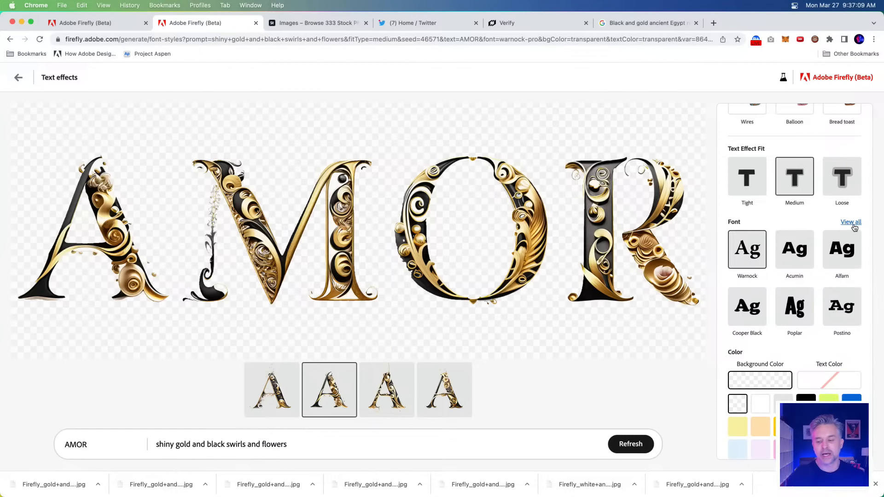
{"action": "left_click", "coordinate": [852, 223]}
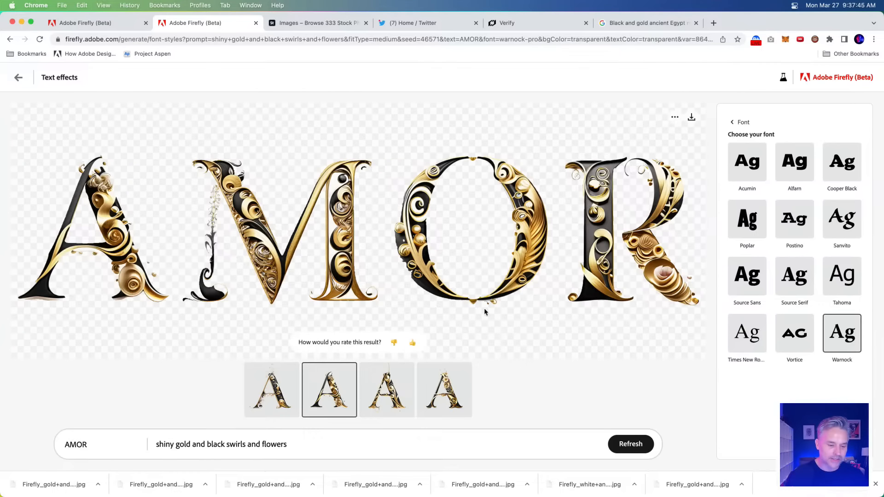
{"action": "left_click", "coordinate": [733, 122]}
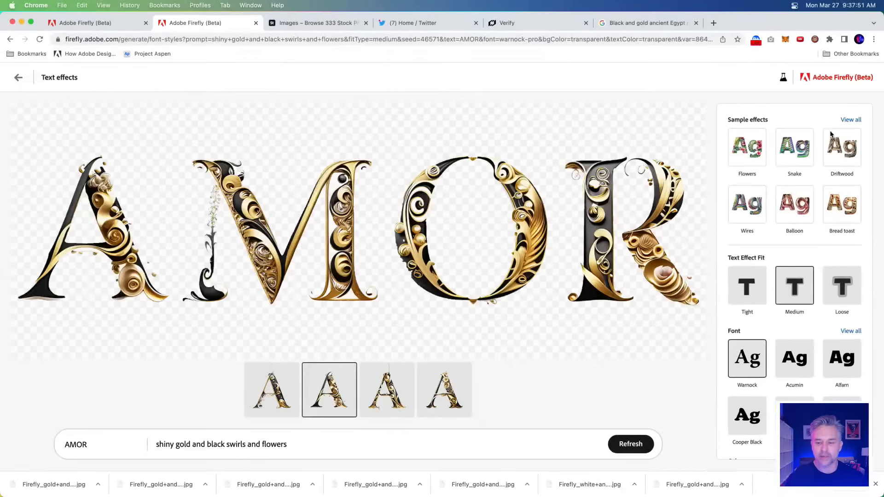
Look through the full list of sample effects, and return to the main text effect options.
{"action": "left_click", "coordinate": [844, 120]}
{"action": "scroll", "coordinate": [805, 203], "scroll_direction": "down", "scroll_amount": 5}
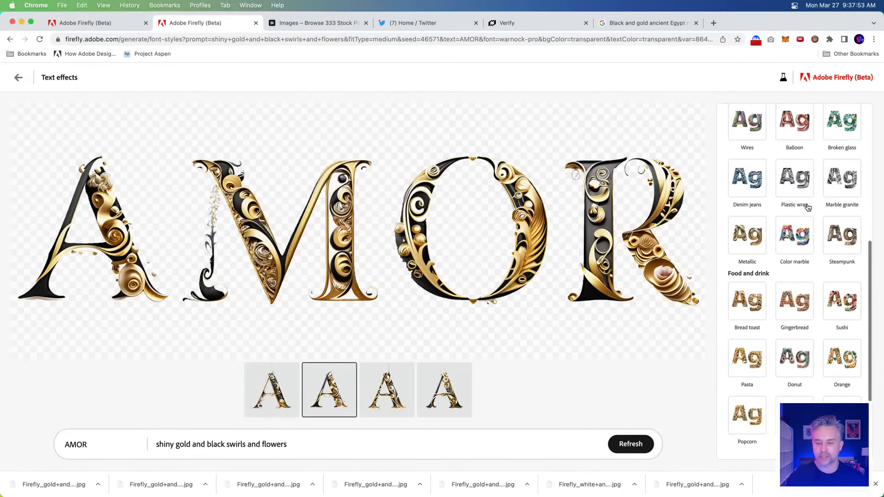
{"action": "scroll", "coordinate": [799, 302], "scroll_direction": "up", "scroll_amount": 6}
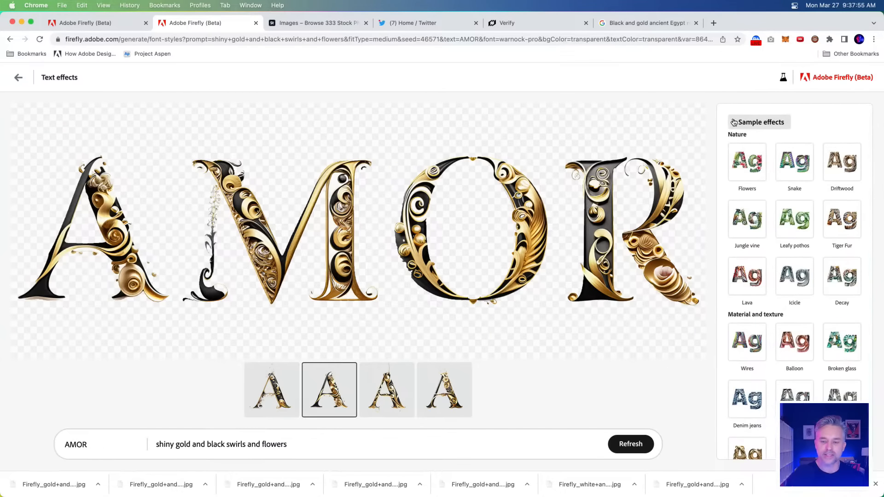
{"action": "left_click", "coordinate": [738, 121]}
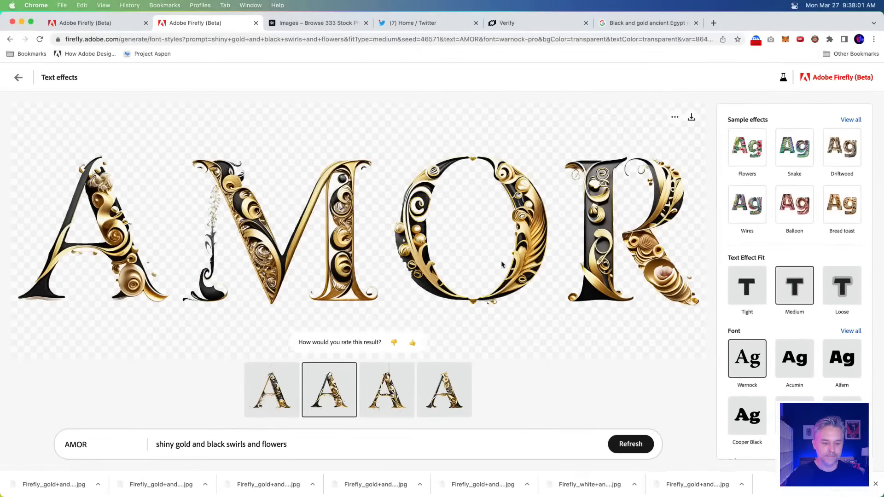
Download the medium-fit AMOR text effect with Content Credentials, and set the text effect fit to Loose.
{"action": "left_click", "coordinate": [691, 117]}
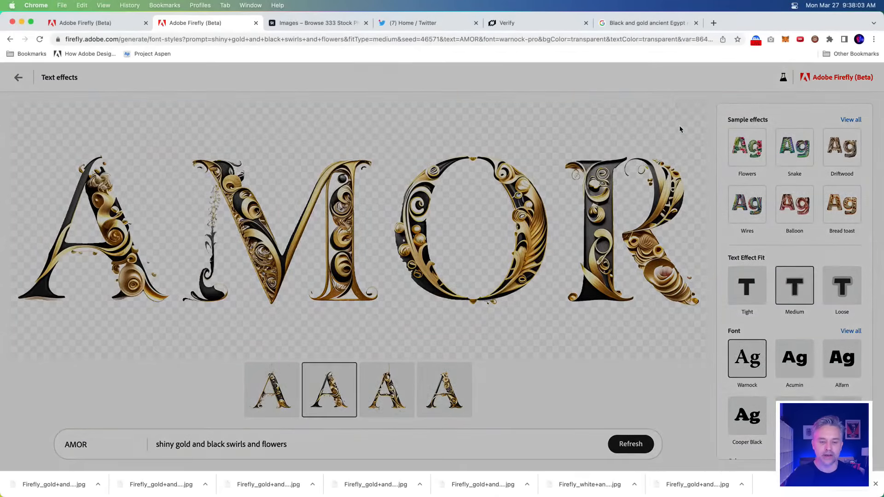
{"action": "left_click", "coordinate": [527, 368]}
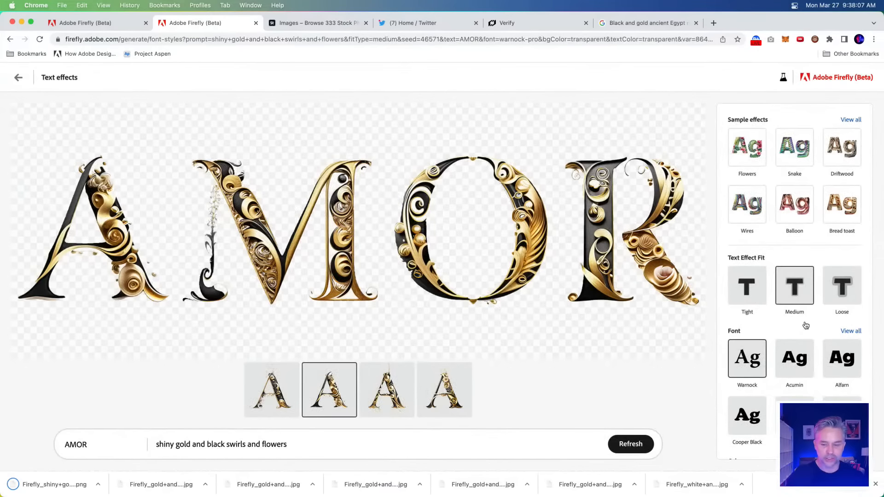
{"action": "left_click", "coordinate": [843, 296]}
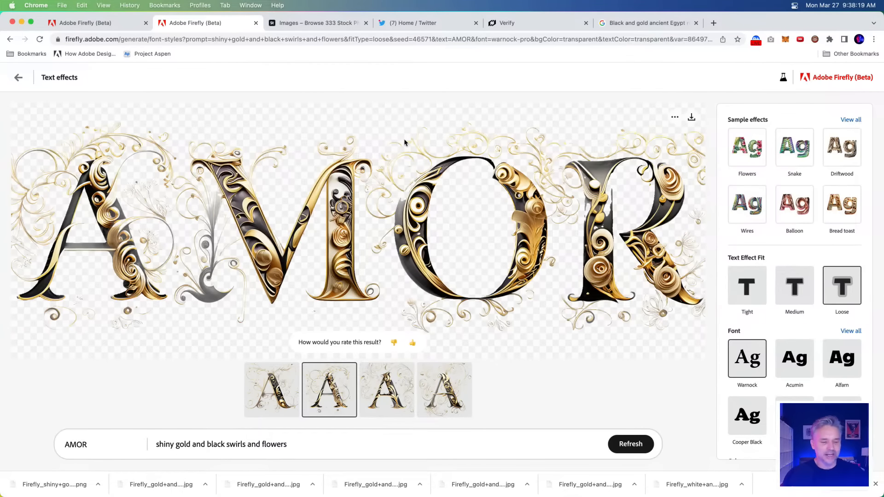
Bring up the full font list, and download the loose-fit AMOR text effect with Content Credentials.
{"action": "scroll", "coordinate": [783, 336], "scroll_direction": "down", "scroll_amount": 3}
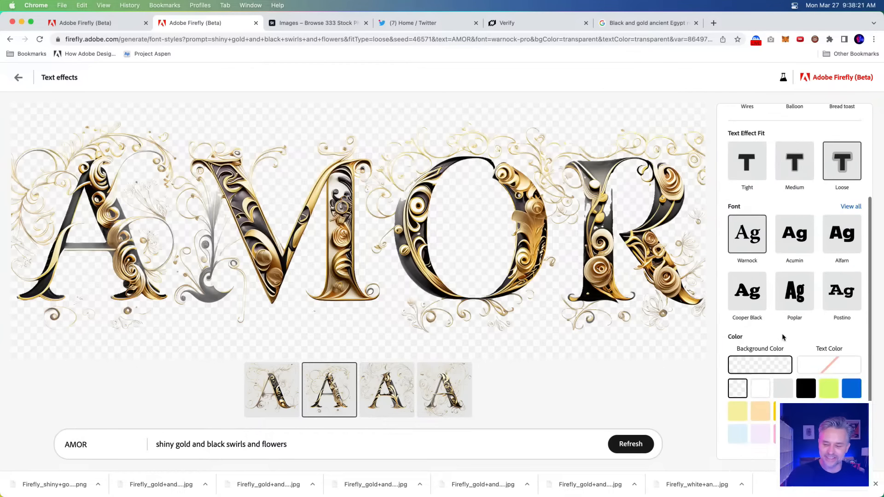
{"action": "left_click", "coordinate": [849, 208]}
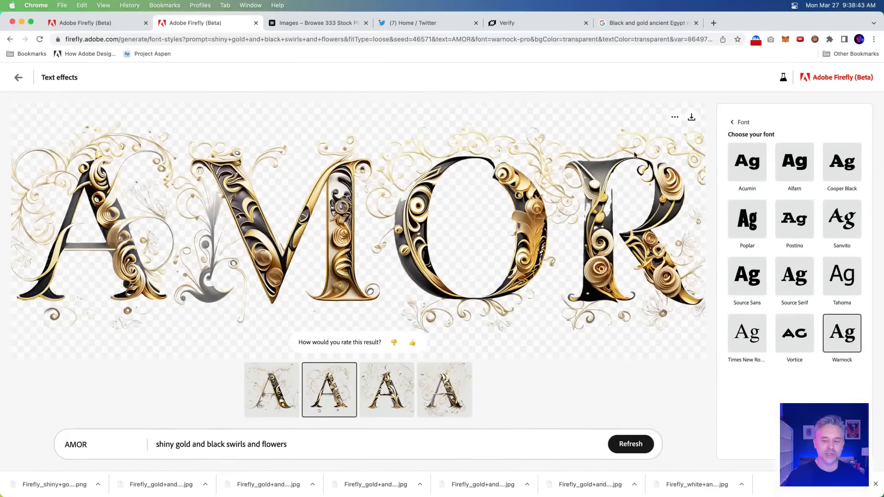
{"action": "left_click", "coordinate": [689, 118]}
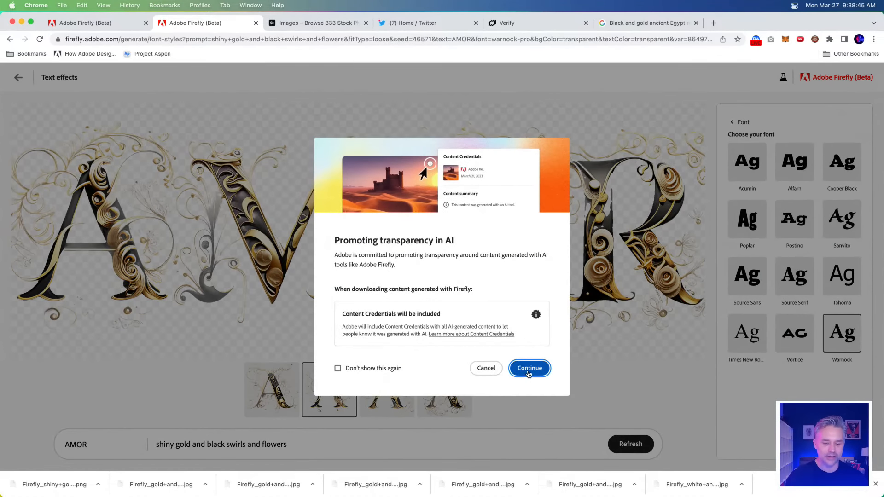
{"action": "left_click", "coordinate": [529, 368]}
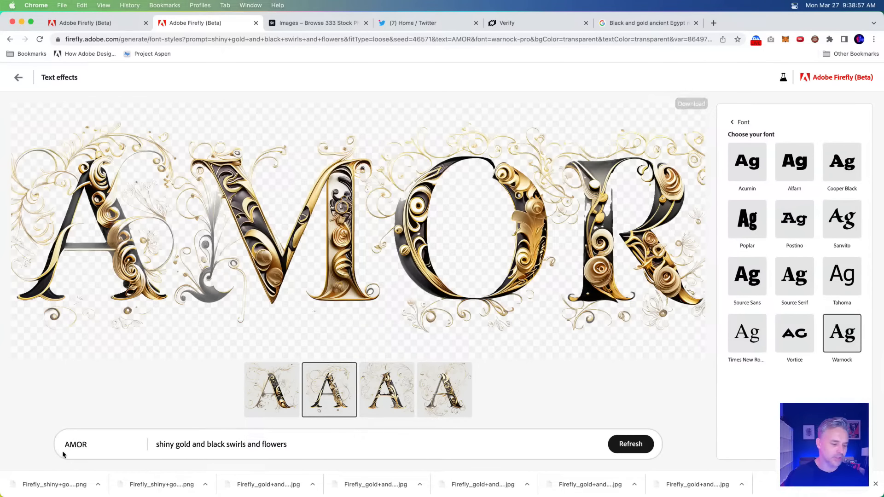
Show the newest downloaded AMOR PNG in Finder and open it in Photoshop.
{"action": "left_click", "coordinate": [99, 488]}
{"action": "left_click", "coordinate": [112, 476]}
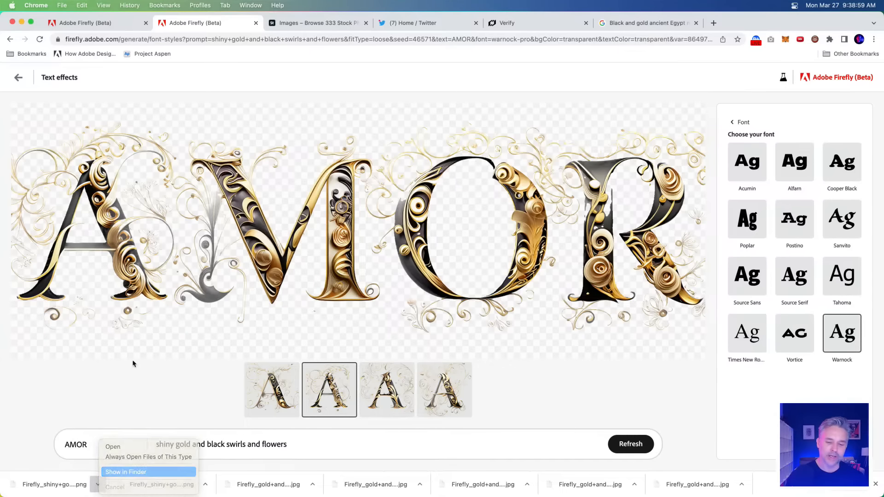
{"action": "left_click_drag", "start_coordinate": [546, 322], "coordinate": [143, 488]}
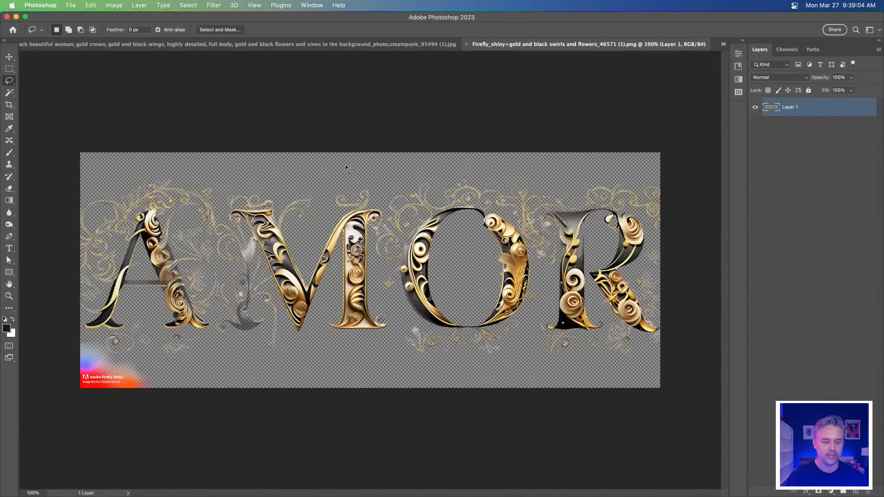
Check the AMOR image's pixel dimensions in Image Size, and cancel without resizing.
{"action": "left_click", "coordinate": [114, 6]}
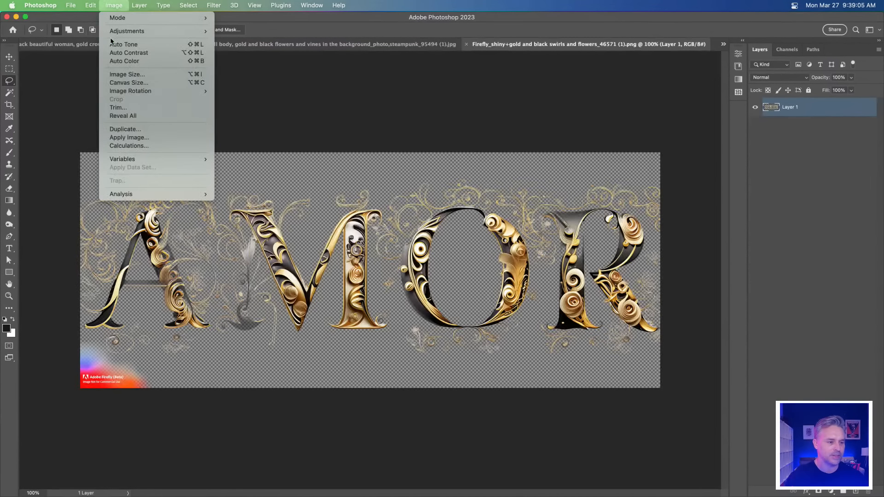
{"action": "left_click", "coordinate": [125, 74]}
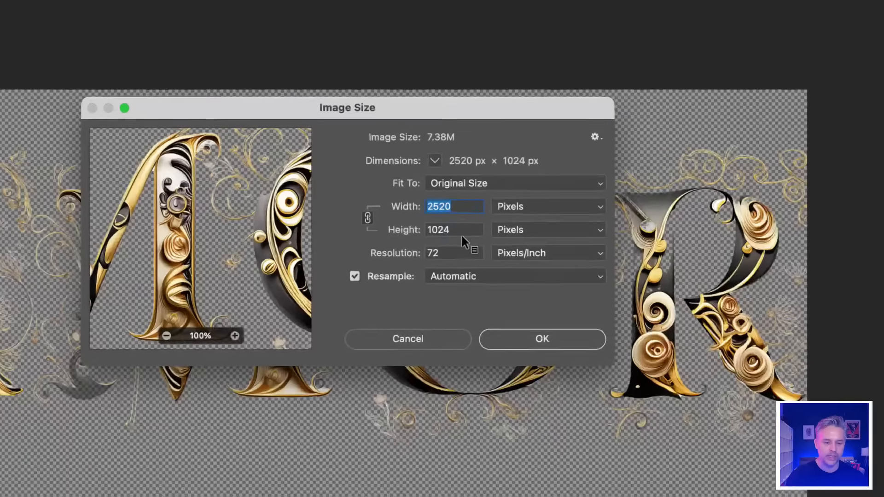
{"action": "key", "text": "Tab"}
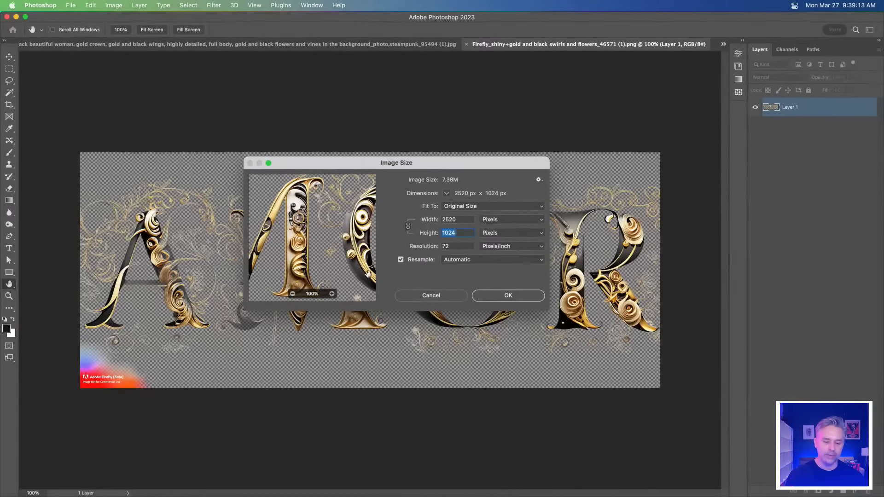
{"action": "left_click", "coordinate": [425, 299]}
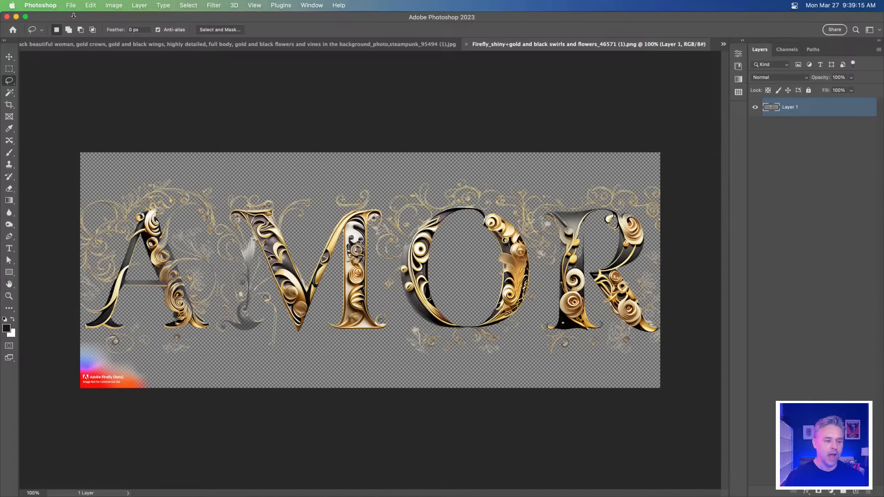
Tile the open documents so GoldGoddess.psd, the winged woman image and the AMOR image are all visible together.
{"action": "left_click", "coordinate": [724, 44]}
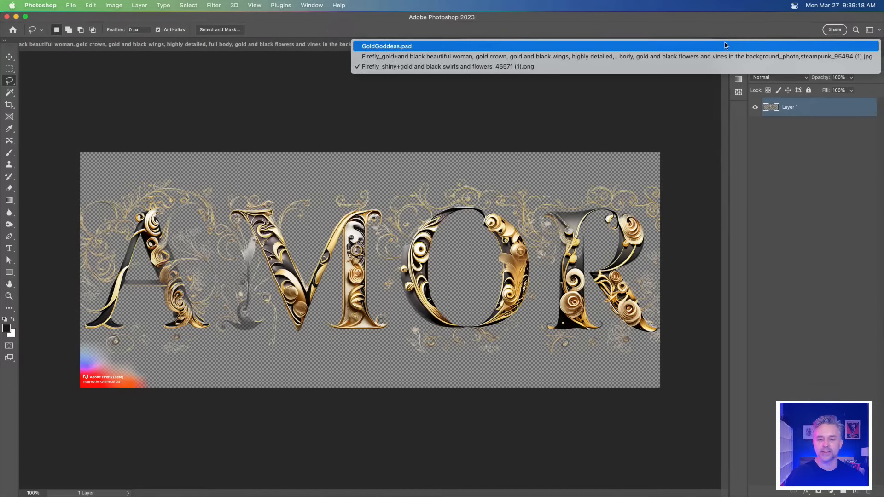
{"action": "left_click", "coordinate": [567, 34]}
{"action": "key", "text": "super+shift+t"}
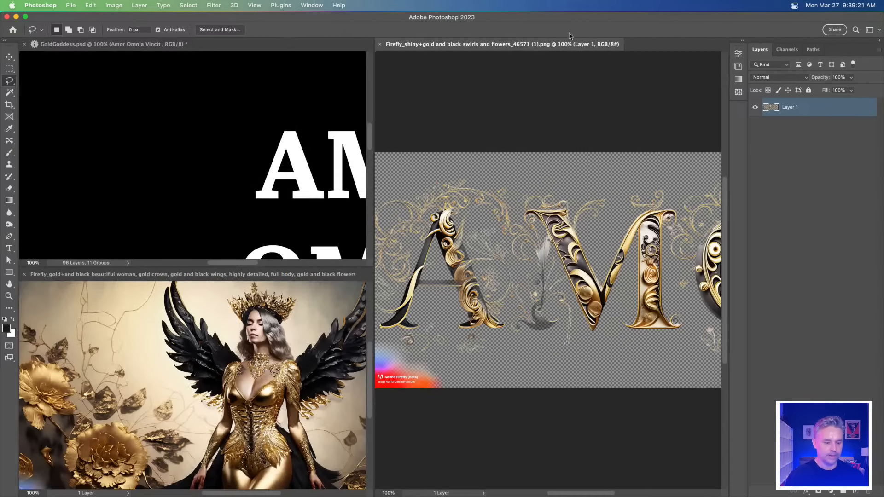
Copy the winged woman image into GoldGoddess.psd as a layer, hide that layer, and close the source image.
{"action": "left_click", "coordinate": [169, 342]}
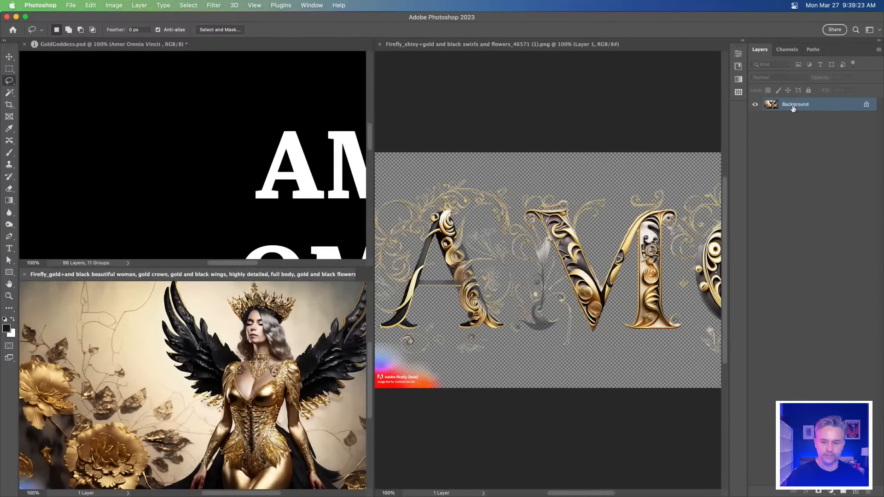
{"action": "left_click_drag", "start_coordinate": [791, 106], "coordinate": [98, 138]}
{"action": "left_click", "coordinate": [755, 194]}
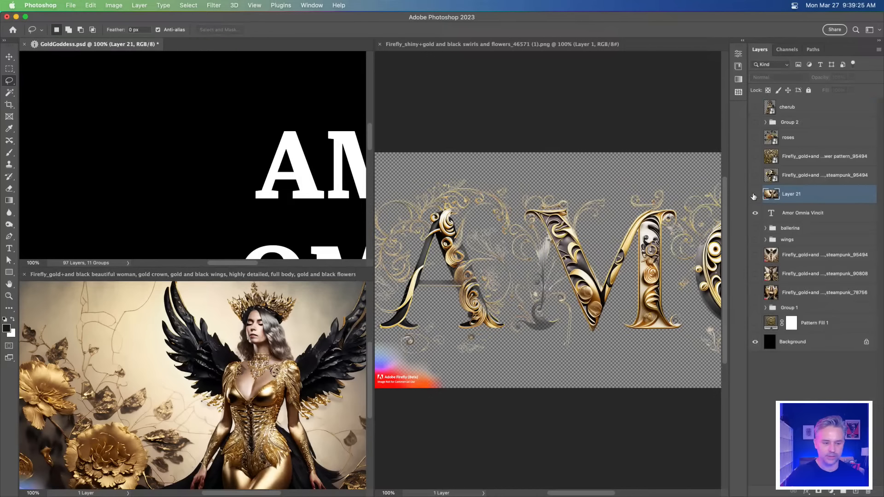
{"action": "left_click", "coordinate": [164, 340]}
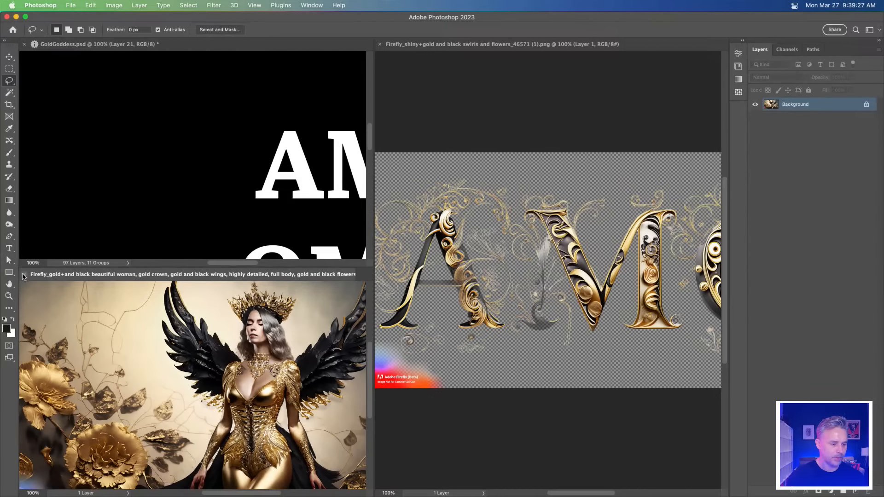
{"action": "left_click", "coordinate": [24, 274]}
Copy the ornate AMOR layer into GoldGoddess.psd, and close its source PNG without saving.
{"action": "left_click", "coordinate": [496, 229]}
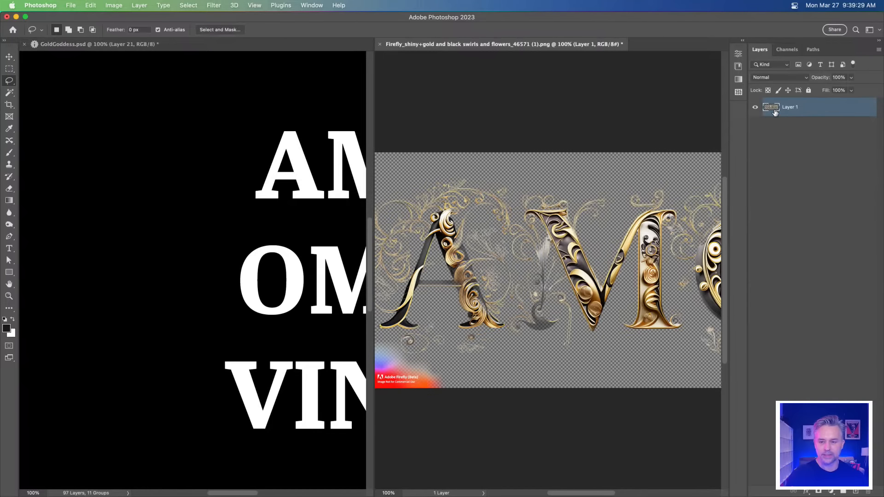
{"action": "left_click_drag", "start_coordinate": [771, 107], "coordinate": [170, 191]}
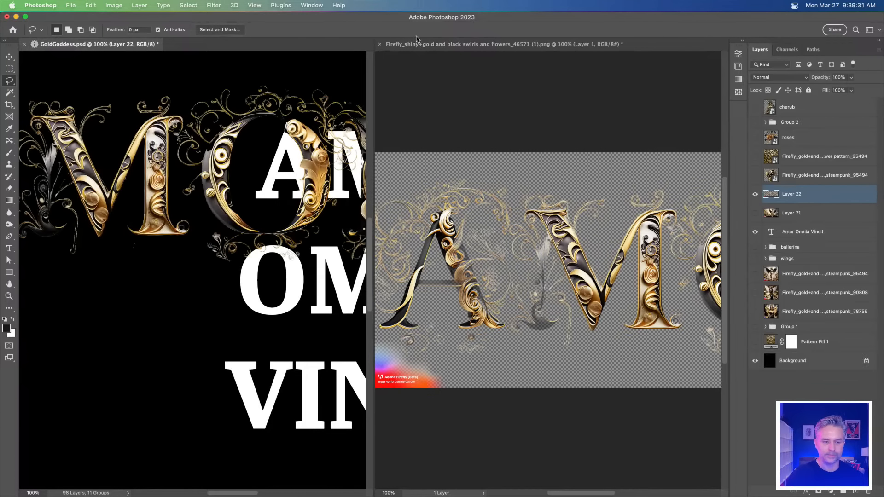
{"action": "left_click", "coordinate": [381, 46]}
{"action": "left_click", "coordinate": [380, 44]}
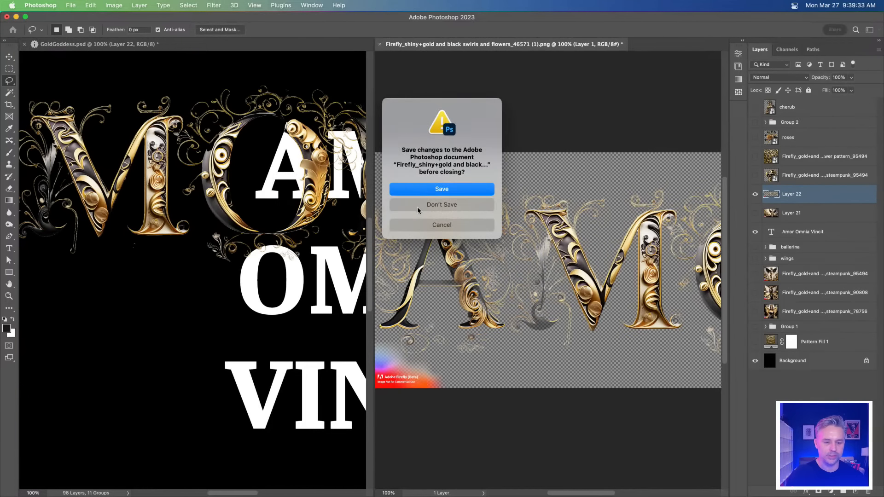
{"action": "left_click", "coordinate": [418, 208]}
Move the ornate AMOR layer down so it overlaps the white AMOR line of the title text.
{"action": "left_click", "coordinate": [9, 56]}
{"action": "left_click_drag", "start_coordinate": [120, 185], "coordinate": [273, 191]}
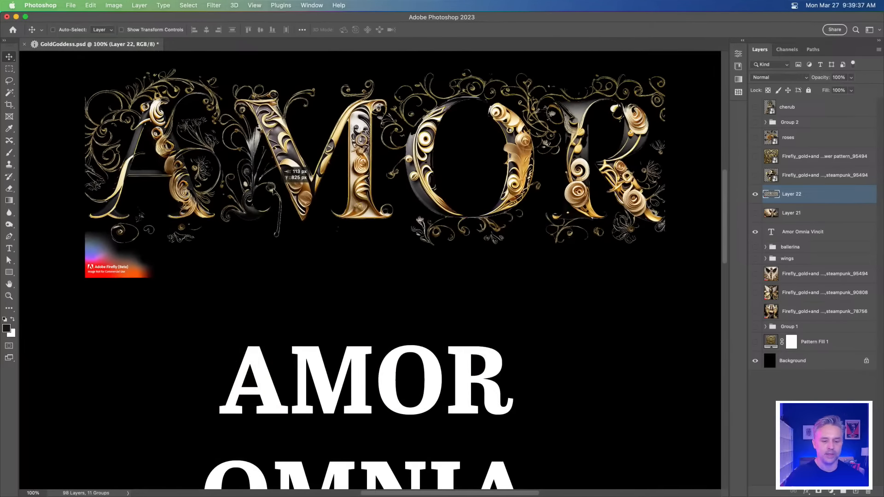
{"action": "scroll", "coordinate": [273, 192], "scroll_direction": "down", "scroll_amount": 8}
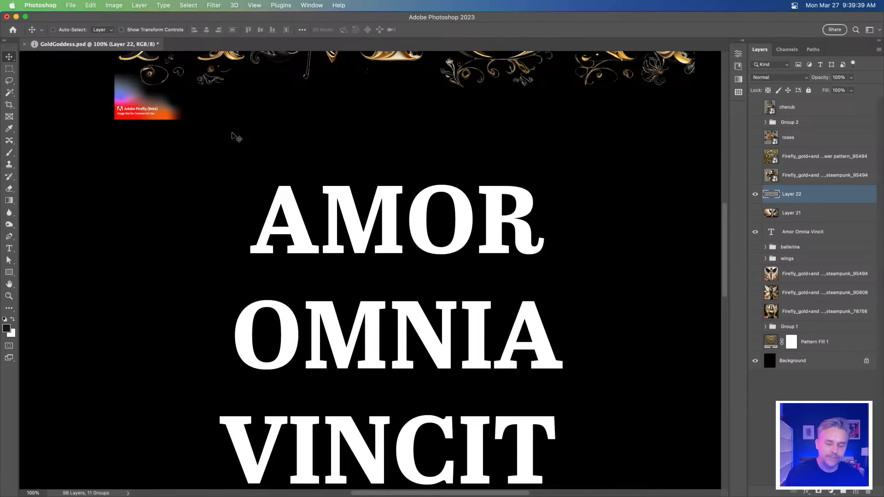
{"action": "left_click_drag", "start_coordinate": [229, 166], "coordinate": [202, 263]}
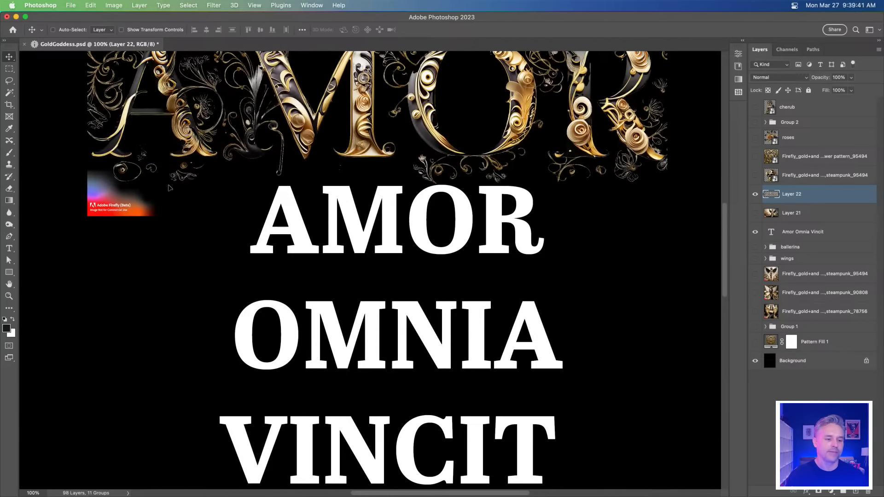
{"action": "left_click_drag", "start_coordinate": [165, 170], "coordinate": [193, 274]}
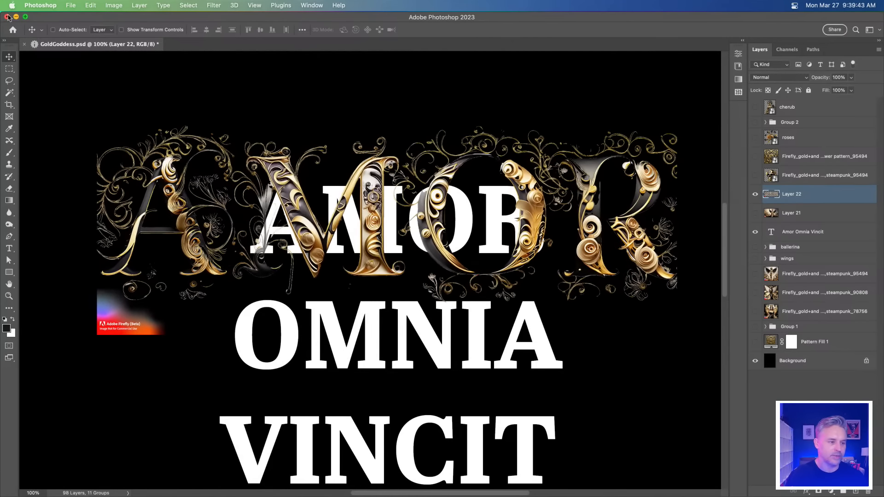
Minimize the Photoshop window, switch to Adobe Firefly in Chrome, and return from the font list to the main options.
{"action": "left_click", "coordinate": [16, 17]}
{"action": "left_click", "coordinate": [322, 85]}
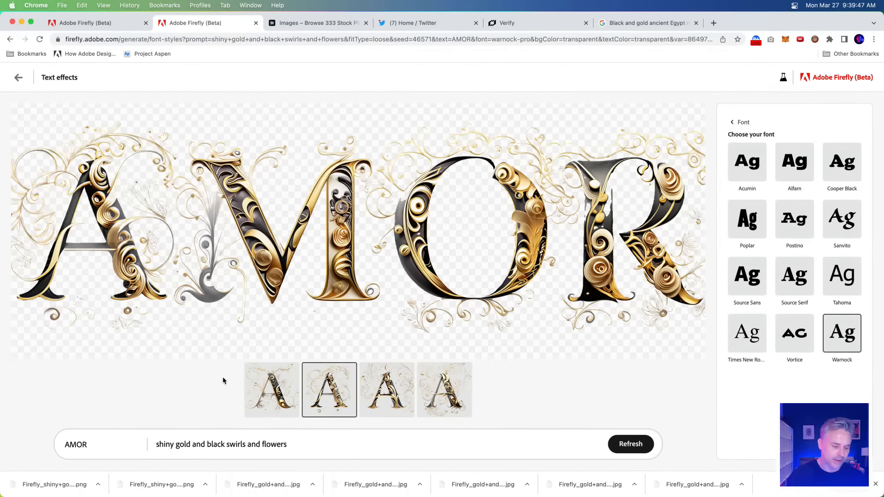
{"action": "left_click", "coordinate": [737, 122]}
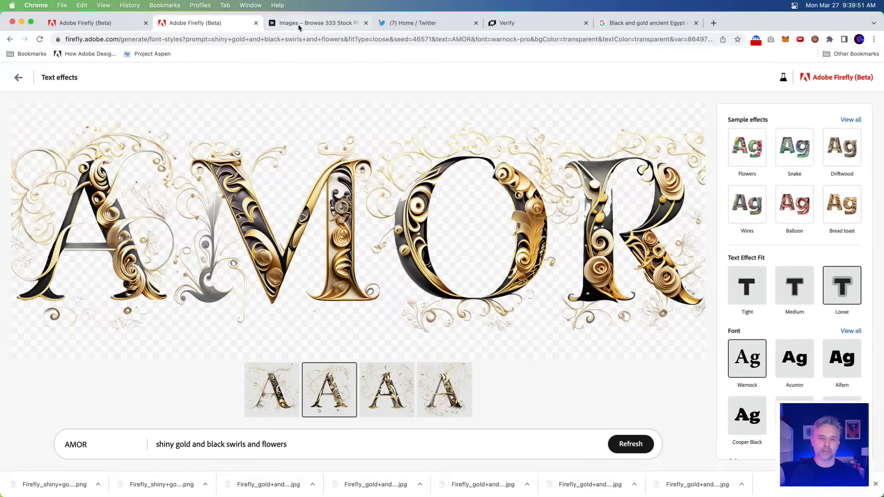
Bring up the notes and highlight the [outline-strength=80] explanation.
{"action": "scroll", "coordinate": [362, 4], "scroll_direction": "down", "scroll_amount": 2}
{"action": "scroll", "coordinate": [459, 132], "scroll_direction": "down", "scroll_amount": 5}
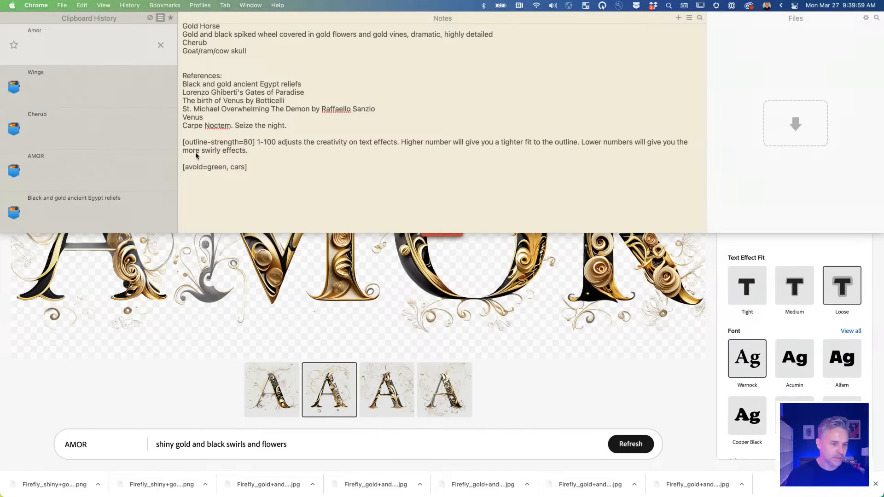
{"action": "left_click_drag", "start_coordinate": [254, 151], "coordinate": [163, 141]}
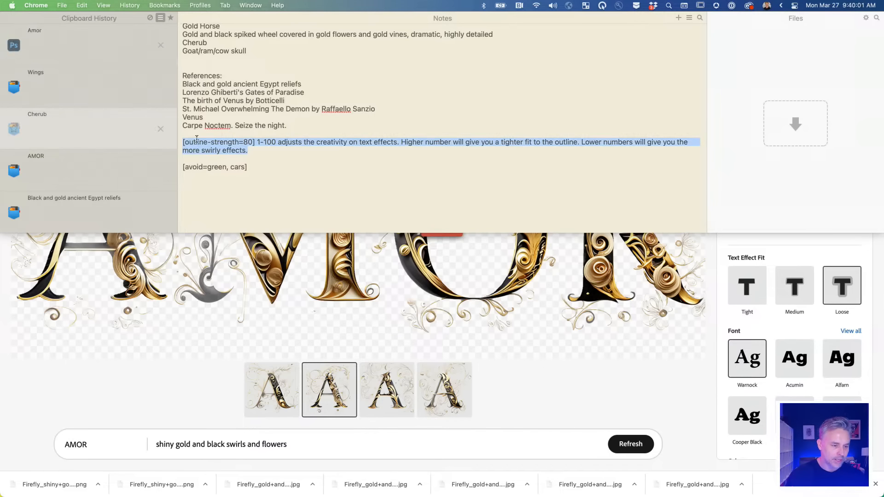
Insert several blank lines between the outline-strength note and the [avoid=green, cars] note.
{"action": "left_click", "coordinate": [206, 159]}
{"action": "key", "text": "Return"}
{"action": "key", "text": "Return"}
{"action": "key", "text": "Return"}
{"action": "key", "text": "Return"}
{"action": "key", "text": "Return"}
{"action": "key", "text": "Return"}
{"action": "key", "text": "Return"}
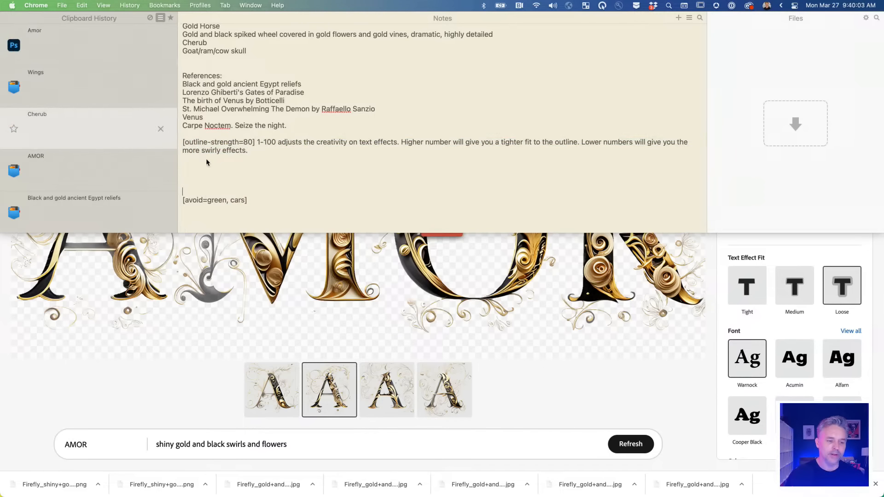
{"action": "scroll", "coordinate": [220, 163], "scroll_direction": "up", "scroll_amount": 5}
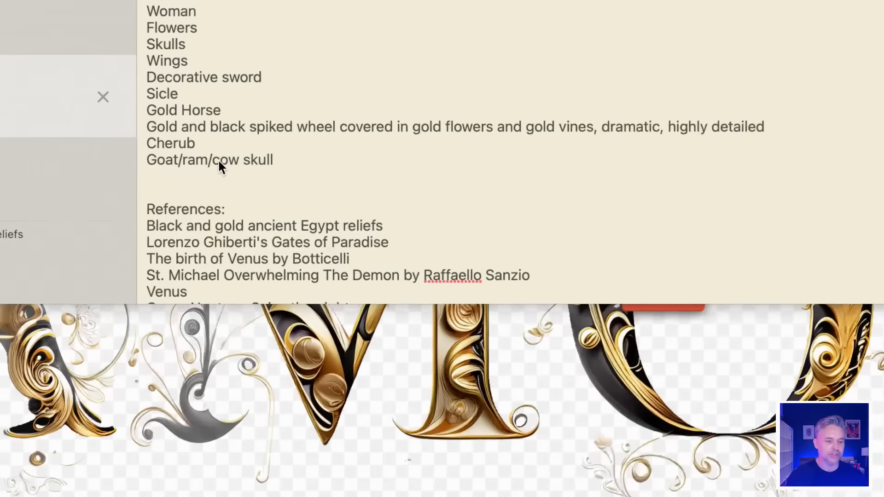
{"action": "scroll", "coordinate": [219, 161], "scroll_direction": "down", "scroll_amount": 5}
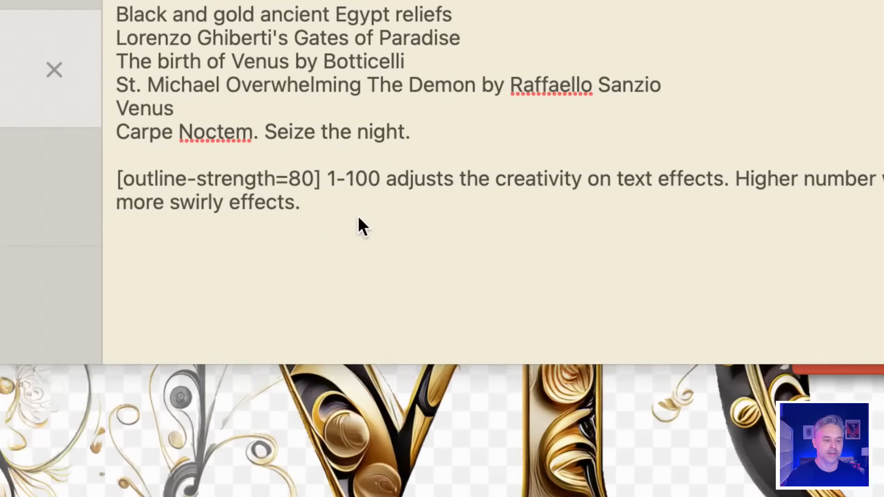
Highlight the [outline-strength=80] tag and its explanation of the 1-100 range in the notes.
{"action": "left_click", "coordinate": [358, 216]}
{"action": "left_click_drag", "start_coordinate": [124, 181], "coordinate": [308, 182]}
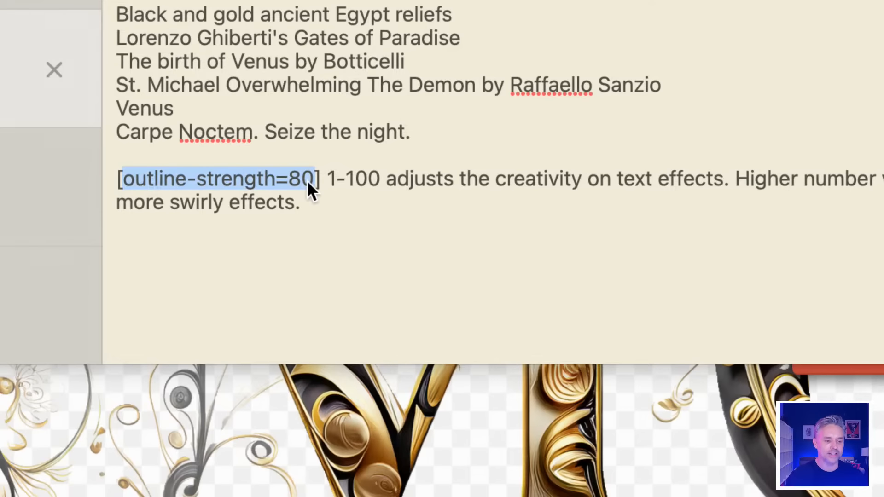
{"action": "left_click", "coordinate": [299, 181]}
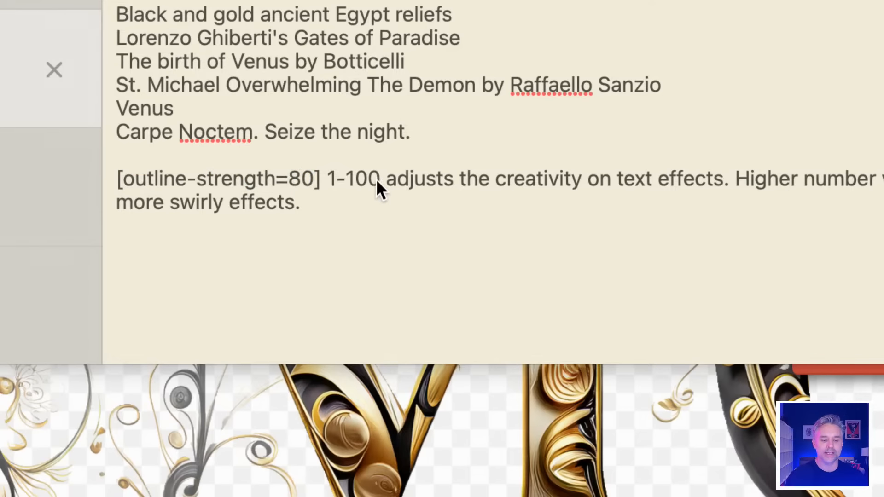
{"action": "left_click_drag", "start_coordinate": [376, 178], "coordinate": [389, 205]}
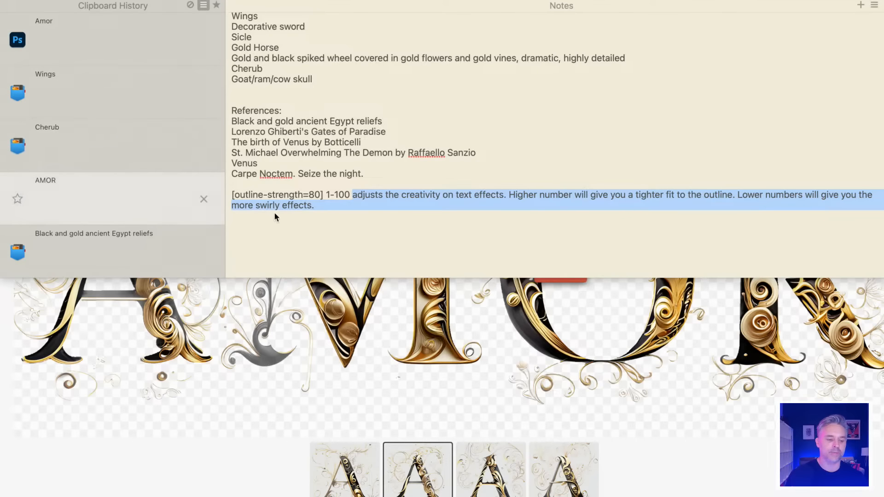
Copy the [outline-strength=80] tag from the notes and append it to the "shiny gold and black swirls and flowers" prompt.
{"action": "left_click", "coordinate": [243, 194]}
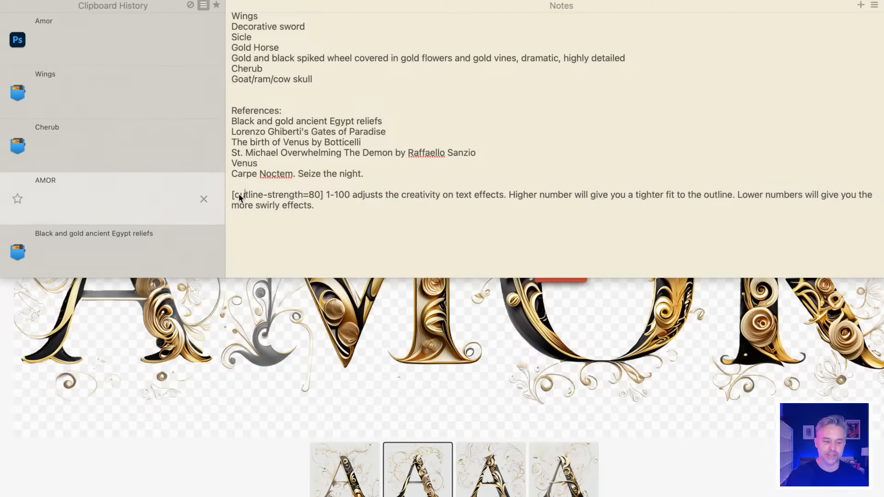
{"action": "left_click_drag", "start_coordinate": [234, 194], "coordinate": [326, 197]}
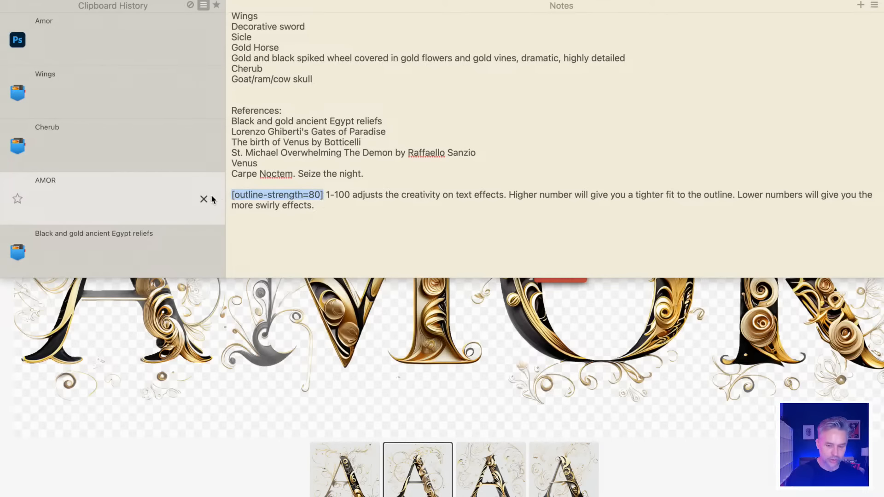
{"action": "key", "text": "super+c"}
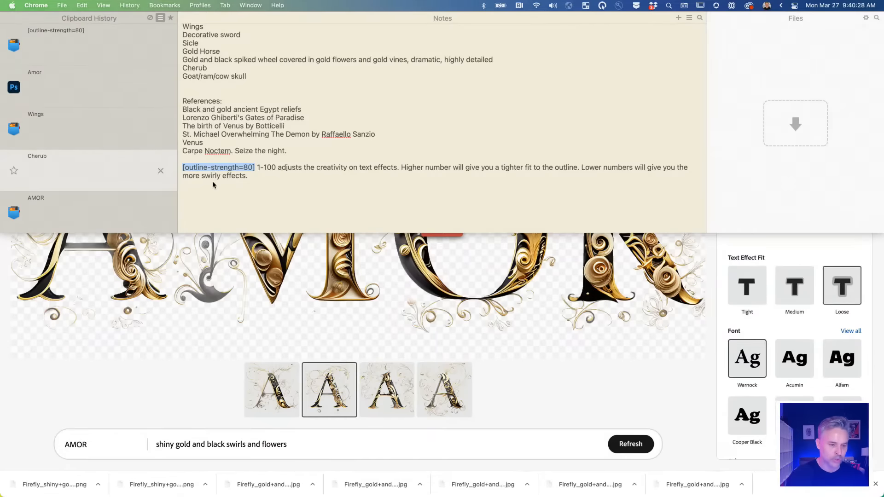
{"action": "left_click", "coordinate": [217, 435]}
{"action": "left_click", "coordinate": [302, 446]}
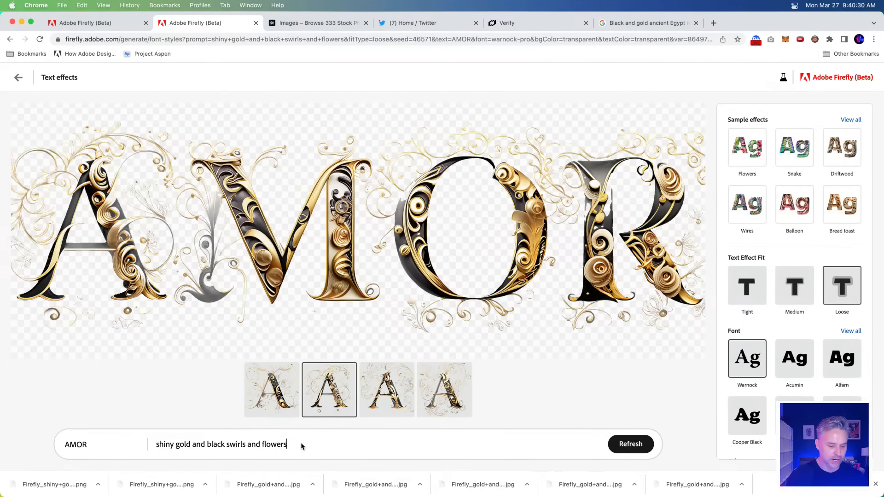
{"action": "key", "text": "super+v"}
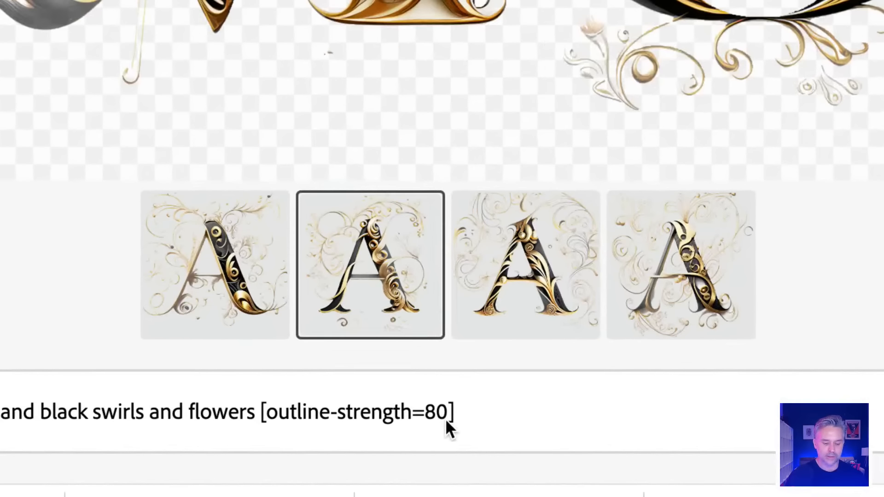
Generate the AMOR text effect with the outline strength set to 1 and download the image.
{"action": "key", "text": "BackSpace"}
{"action": "type", "text": "1"}
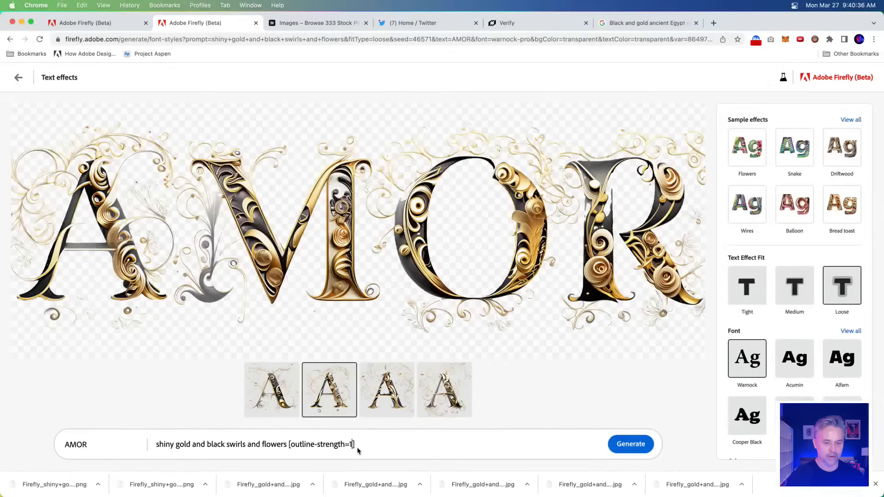
{"action": "left_click", "coordinate": [629, 446]}
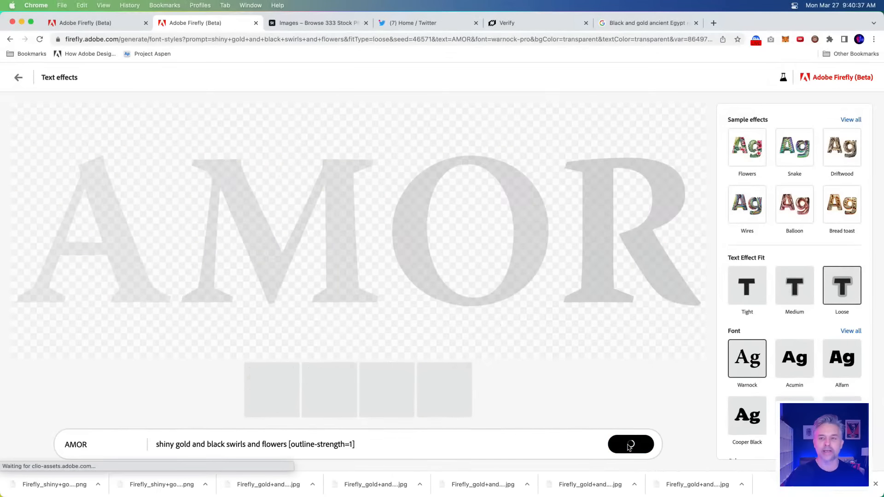
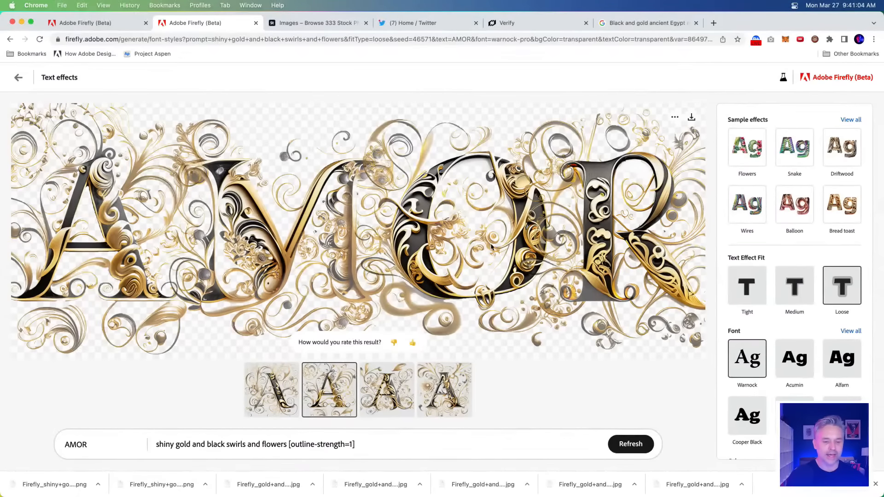
{"action": "left_click", "coordinate": [691, 118]}
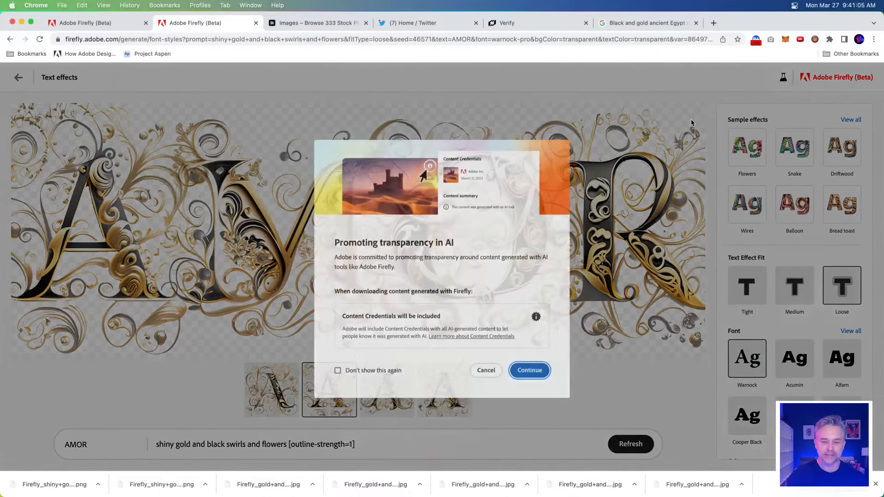
{"action": "left_click", "coordinate": [524, 370]}
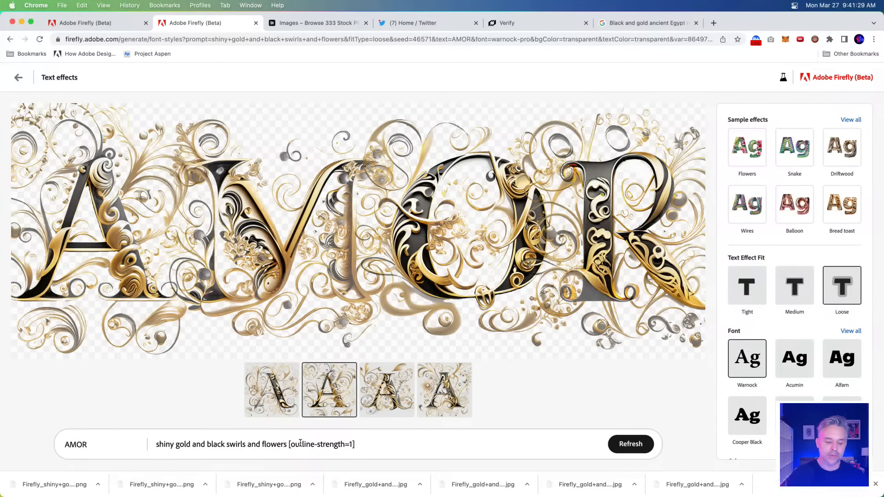
Find and highlight the [avoid=green, cars] tag in the notes, and return to the text effect prompt.
{"action": "scroll", "coordinate": [276, 1], "scroll_direction": "down", "scroll_amount": 3}
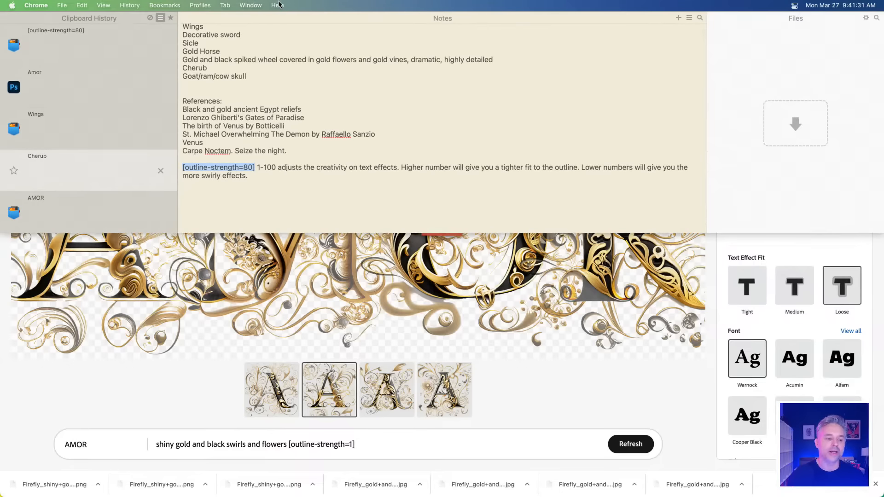
{"action": "scroll", "coordinate": [204, 176], "scroll_direction": "down", "scroll_amount": 2}
{"action": "scroll", "coordinate": [204, 176], "scroll_direction": "down", "scroll_amount": 2}
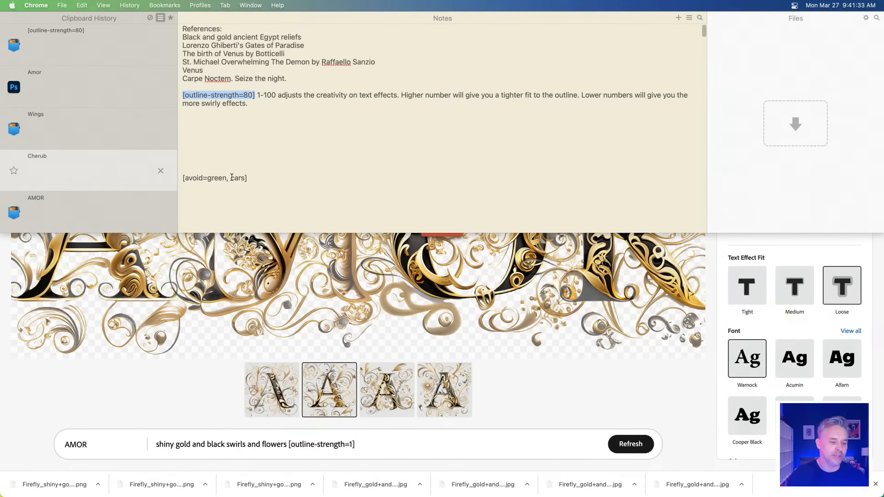
{"action": "left_click_drag", "start_coordinate": [249, 179], "coordinate": [212, 174]}
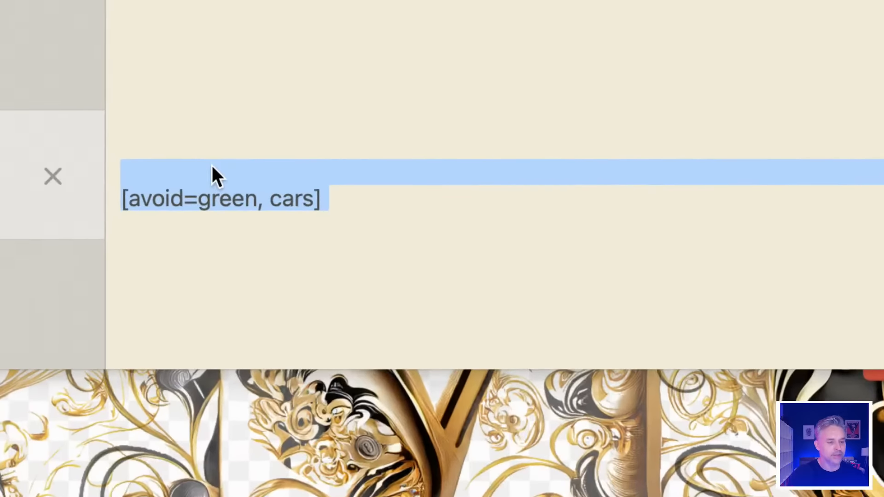
{"action": "left_click", "coordinate": [213, 179]}
{"action": "double_click", "coordinate": [217, 206]}
{"action": "left_click", "coordinate": [298, 206]}
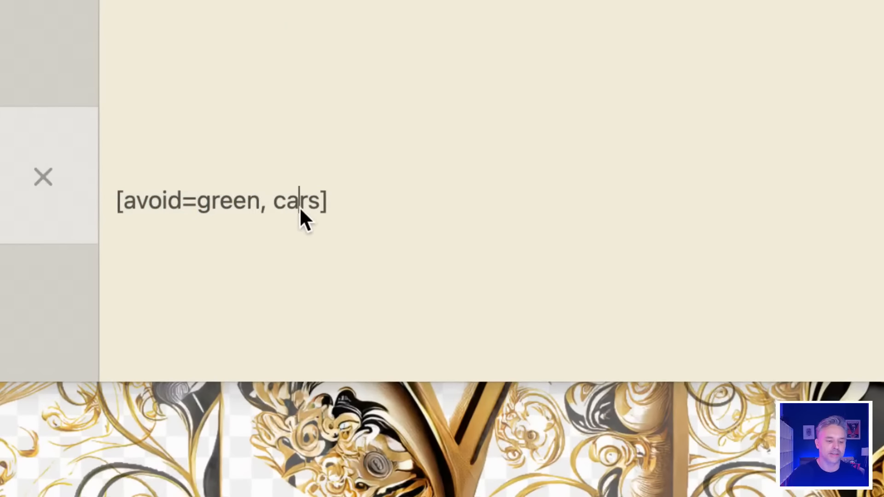
{"action": "triple_click", "coordinate": [299, 206]}
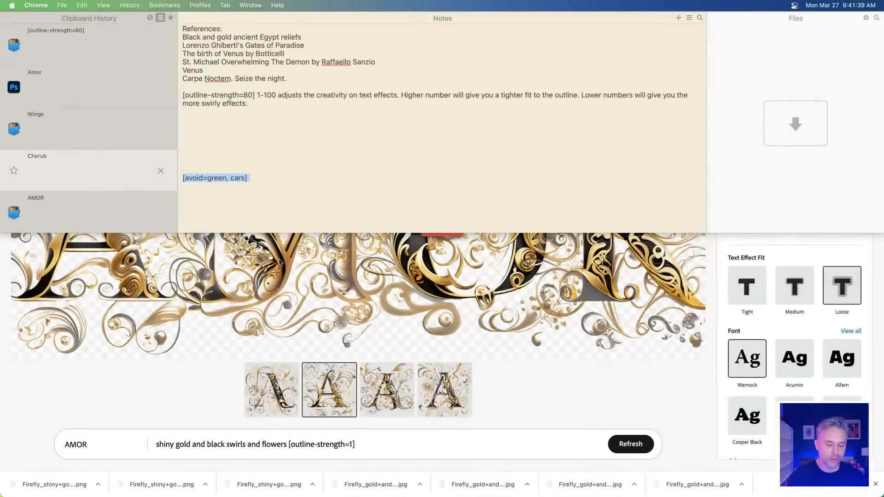
{"action": "left_click", "coordinate": [322, 449]}
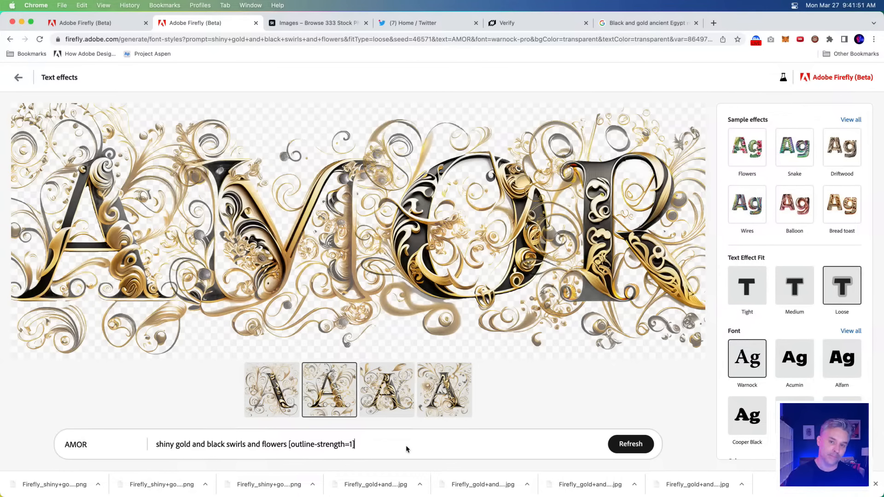
Download another copy of the swirly AMOR text effect with its transparent background.
{"action": "scroll", "coordinate": [813, 374], "scroll_direction": "down", "scroll_amount": 3}
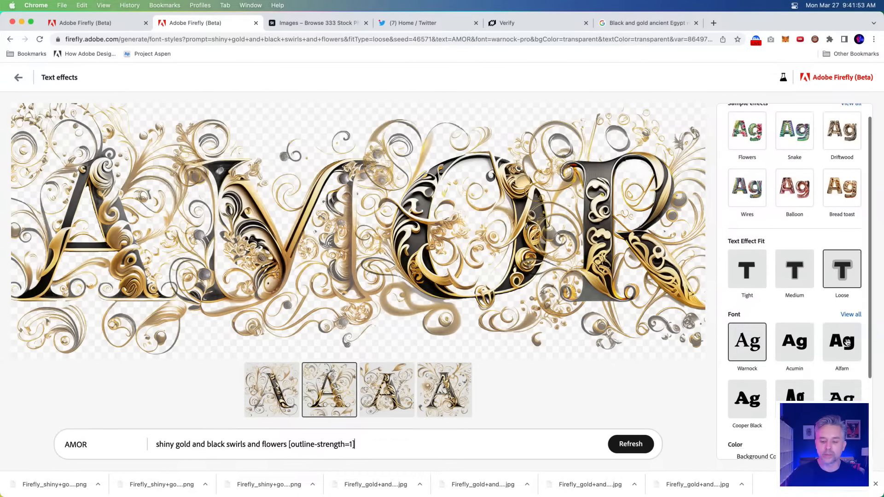
{"action": "scroll", "coordinate": [849, 294], "scroll_direction": "up", "scroll_amount": 3}
{"action": "scroll", "coordinate": [854, 293], "scroll_direction": "down", "scroll_amount": 3}
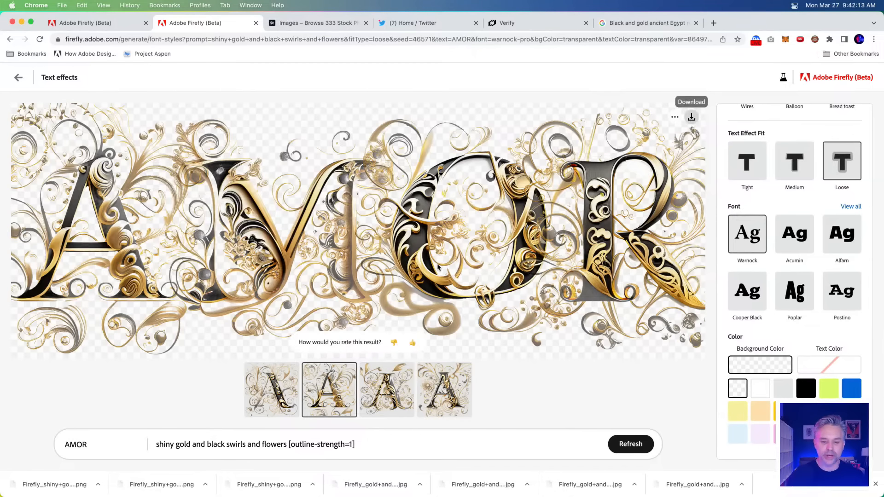
{"action": "left_click", "coordinate": [691, 116]}
{"action": "left_click", "coordinate": [526, 369]}
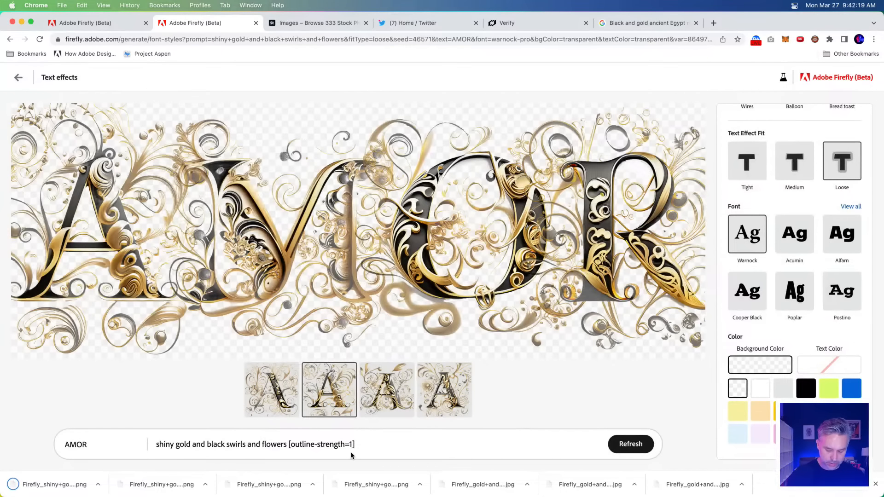
Change the prompt's outline strength to 70 and regenerate the AMOR text effect.
{"action": "type", "text": "]"}
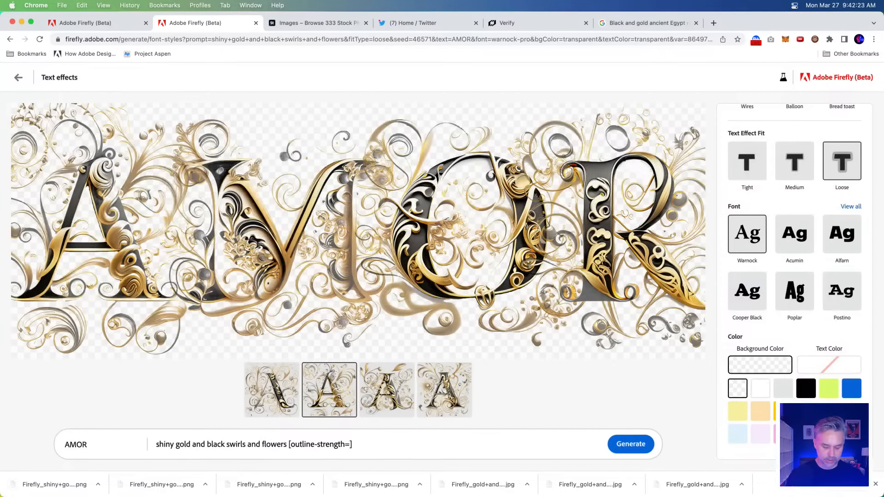
{"action": "type", "text": "70"}
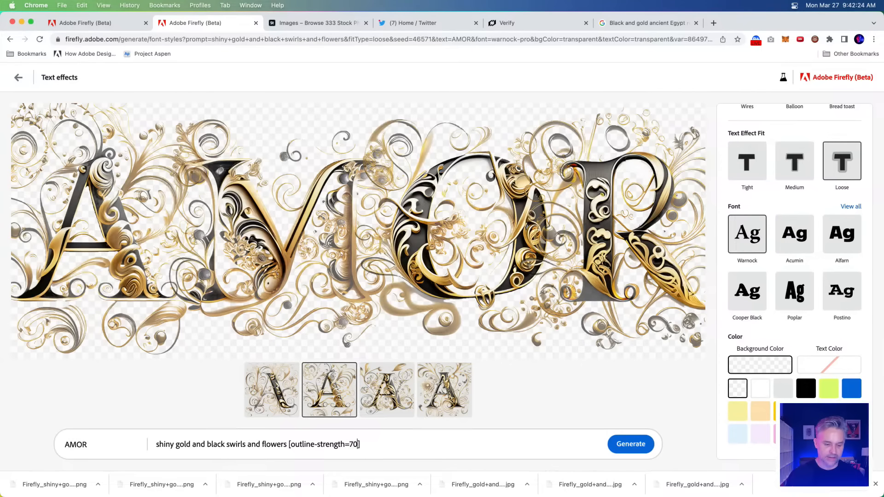
{"action": "left_click", "coordinate": [630, 445]}
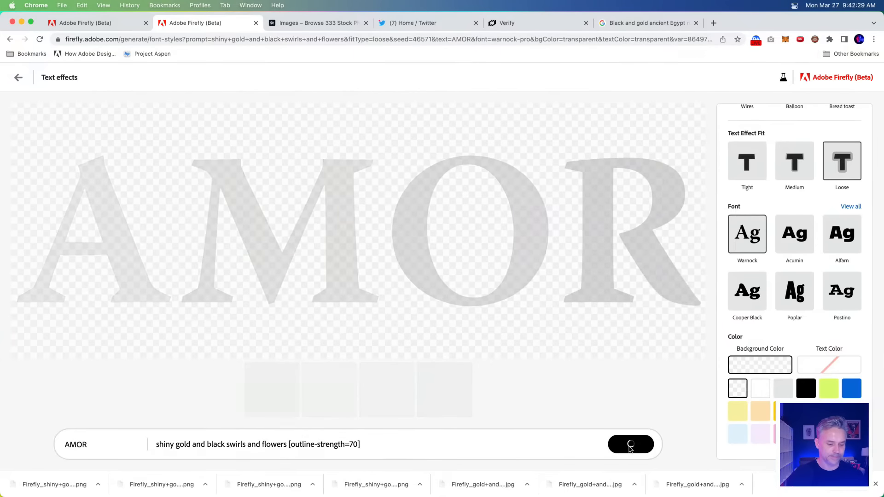
Copy the word OMINA from the notes, replace AMOR with it as the effect's text, and generate it.
{"action": "scroll", "coordinate": [318, 2], "scroll_direction": "down", "scroll_amount": 3}
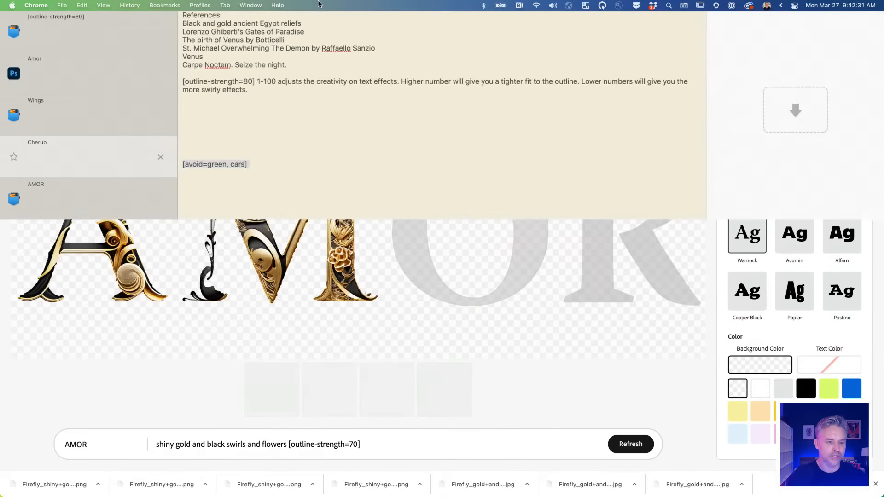
{"action": "scroll", "coordinate": [233, 131], "scroll_direction": "down", "scroll_amount": 10}
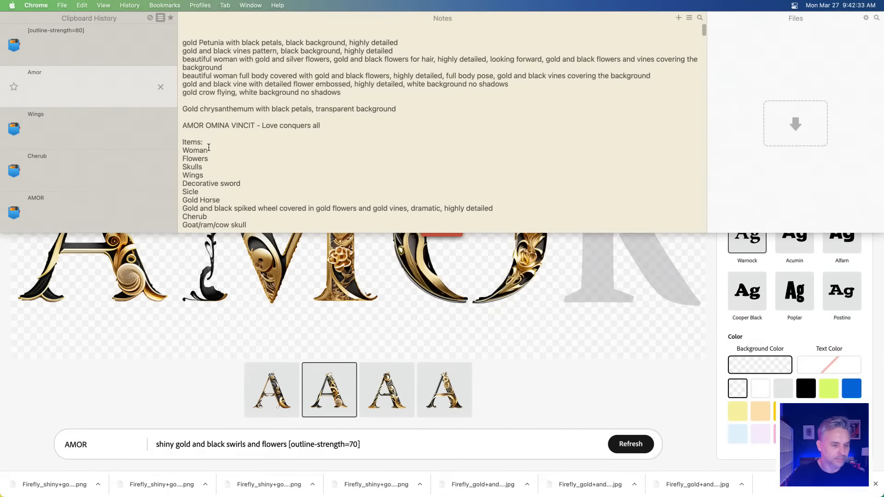
{"action": "double_click", "coordinate": [217, 126]}
{"action": "key", "text": "super+c"}
{"action": "left_click", "coordinate": [133, 409]}
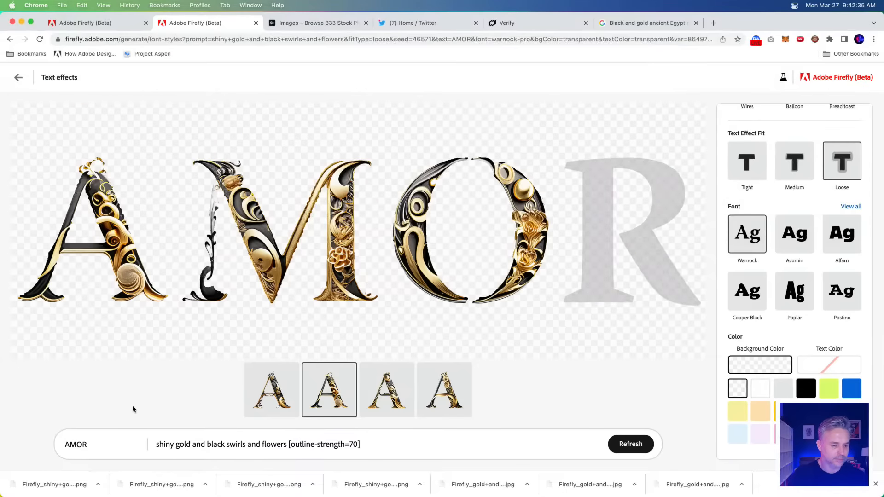
{"action": "double_click", "coordinate": [66, 446]}
{"action": "key", "text": "super+v"}
{"action": "key", "text": "Return"}
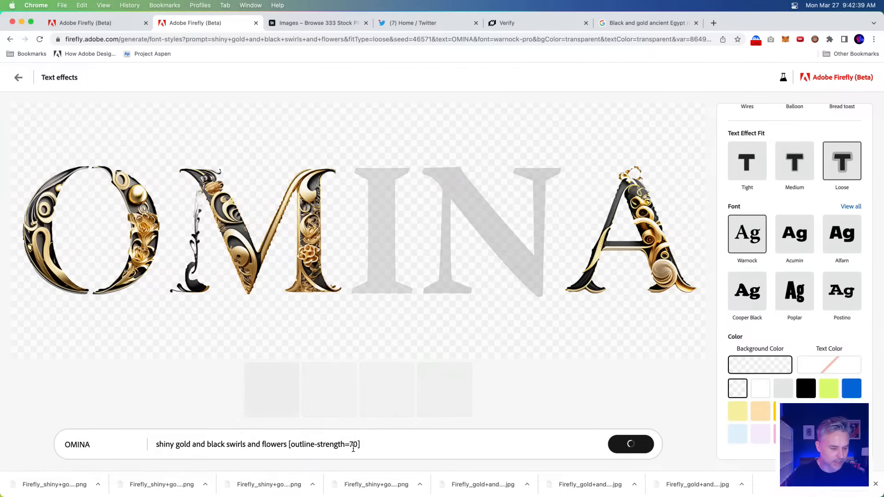
Regenerate OMINA with the outline strength set to 20 and choose the fourth variation.
{"action": "left_click", "coordinate": [353, 445]}
{"action": "key", "text": "BackSpace"}
{"action": "type", "text": "2"}
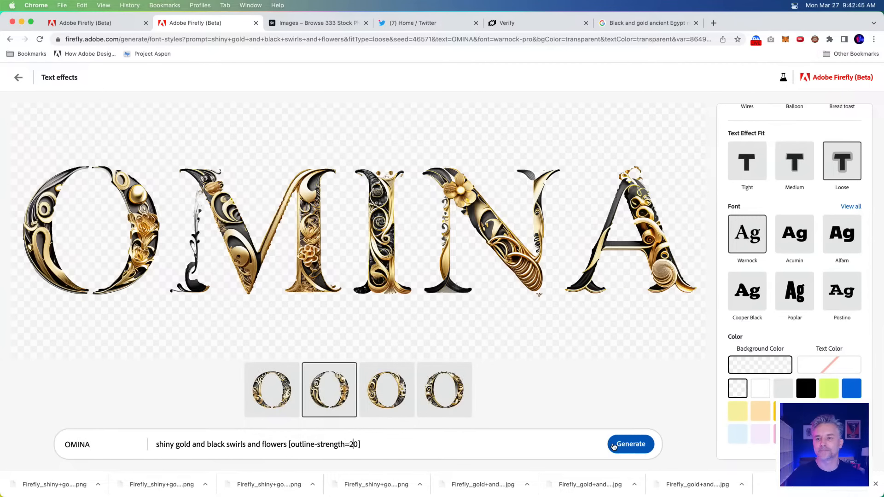
{"action": "left_click", "coordinate": [630, 445]}
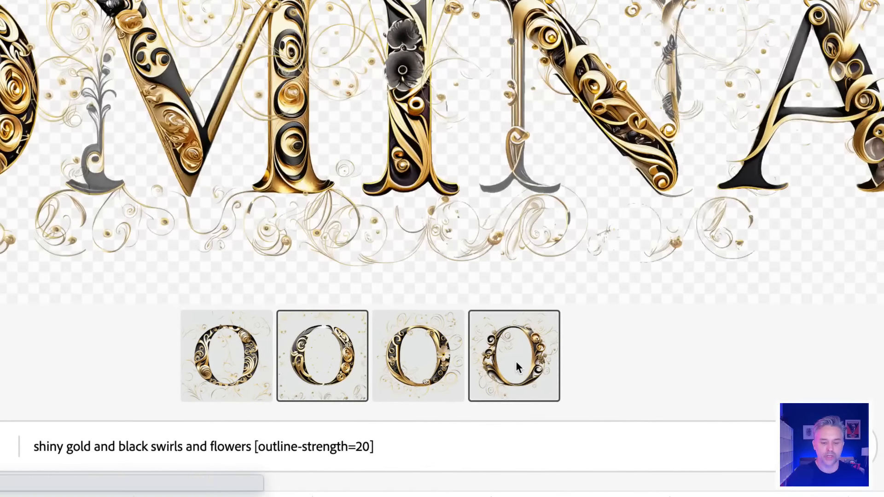
{"action": "left_click", "coordinate": [515, 361]}
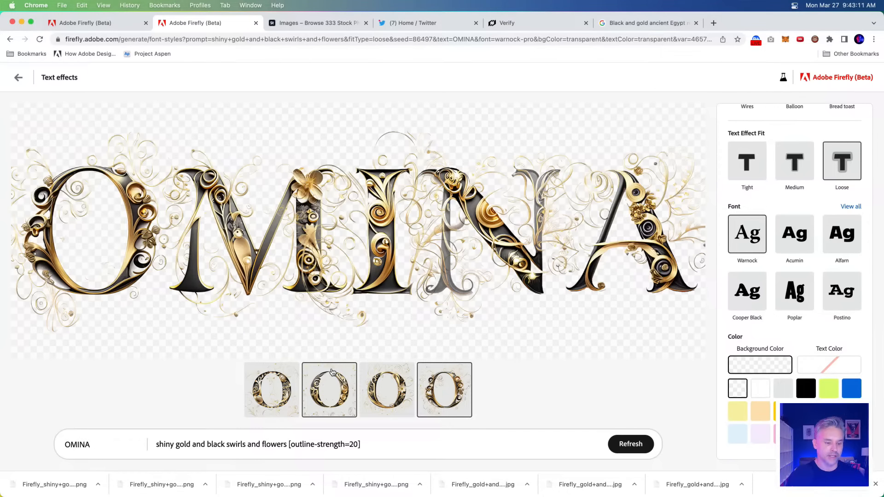
Browse from the Desktop through other, AI and Firefly to the Abyss folder and open Abyss.psd in Photoshop.
{"action": "left_click", "coordinate": [32, 484]}
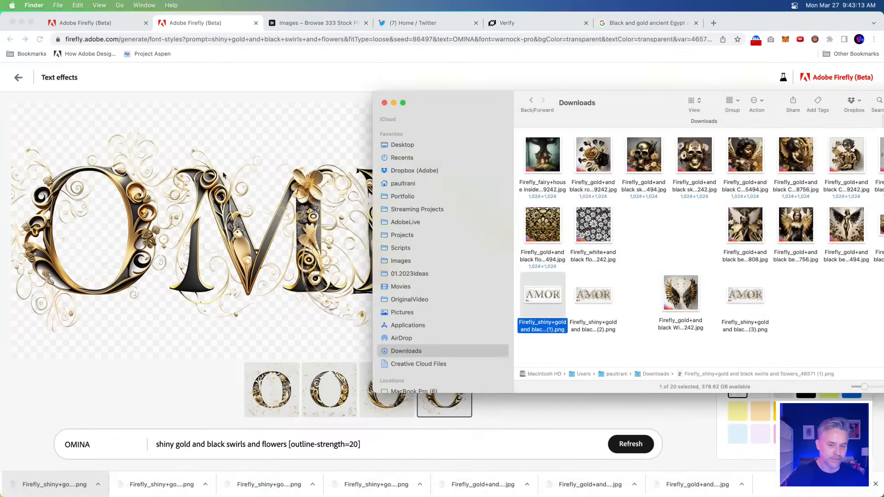
{"action": "left_click", "coordinate": [402, 144]}
{"action": "left_click_drag", "start_coordinate": [473, 104], "coordinate": [266, 95]}
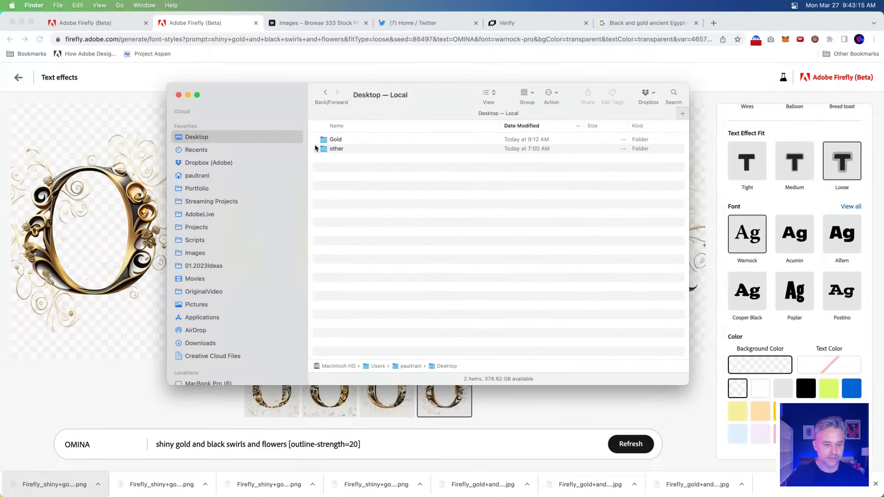
{"action": "left_click", "coordinate": [324, 150]}
{"action": "double_click", "coordinate": [324, 150]}
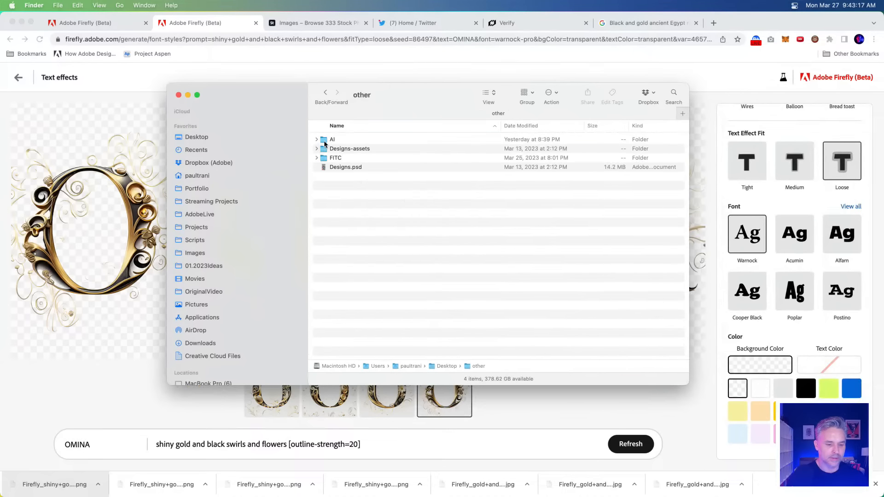
{"action": "double_click", "coordinate": [324, 140]}
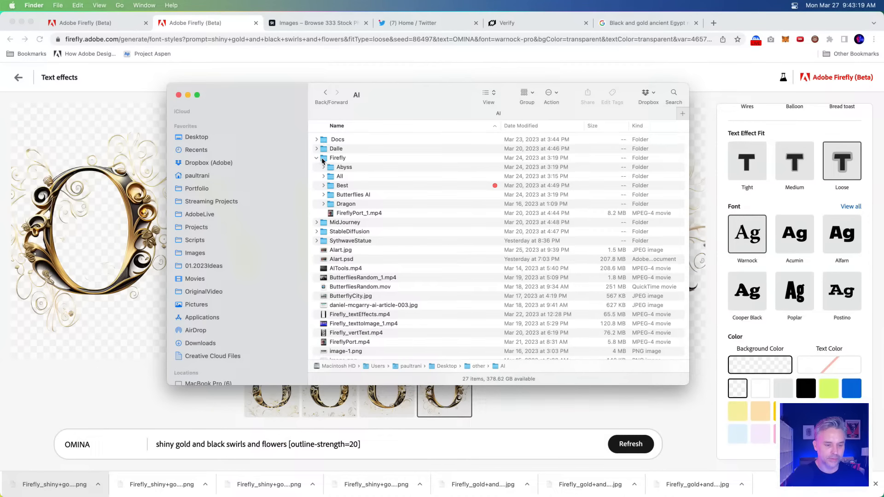
{"action": "double_click", "coordinate": [333, 167]}
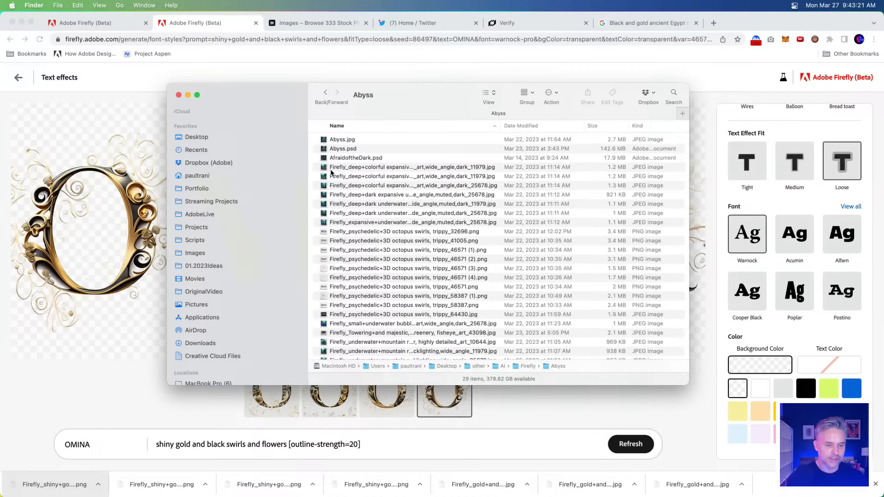
{"action": "left_click", "coordinate": [326, 149]}
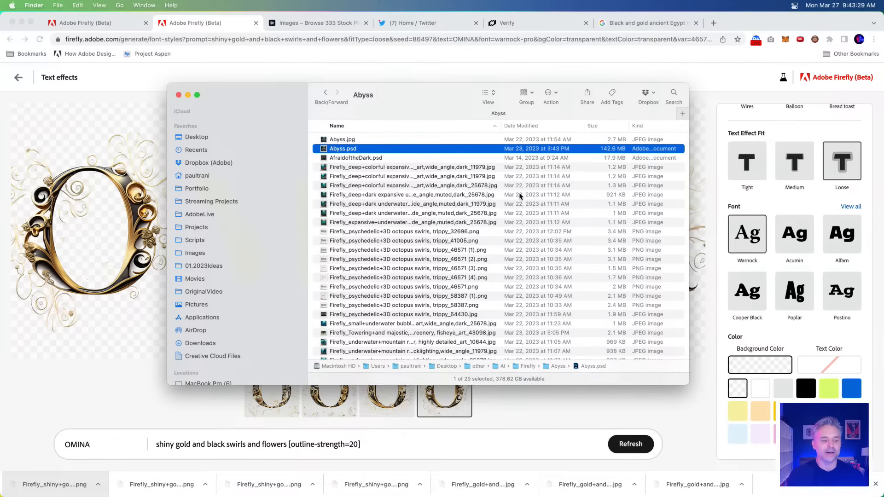
{"action": "double_click", "coordinate": [327, 149]}
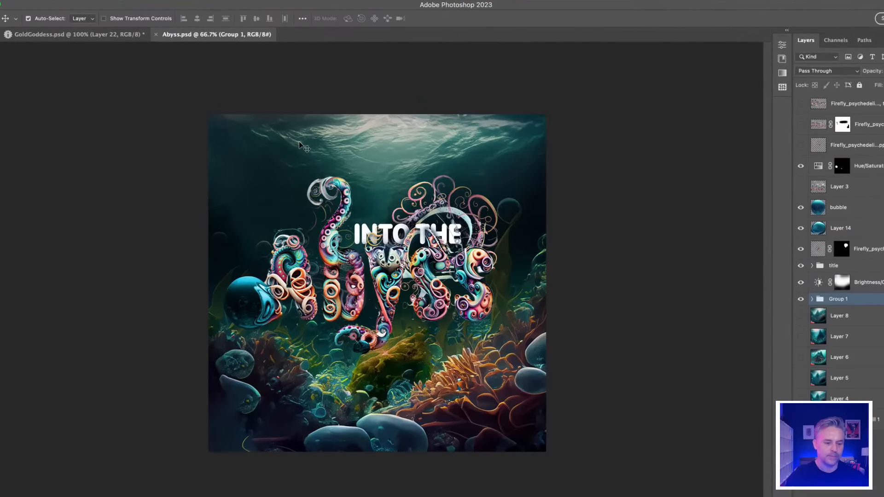
Examine the Into the Abyss lettering up close, then view the whole composition in full screen.
{"action": "key", "text": "super+plus"}
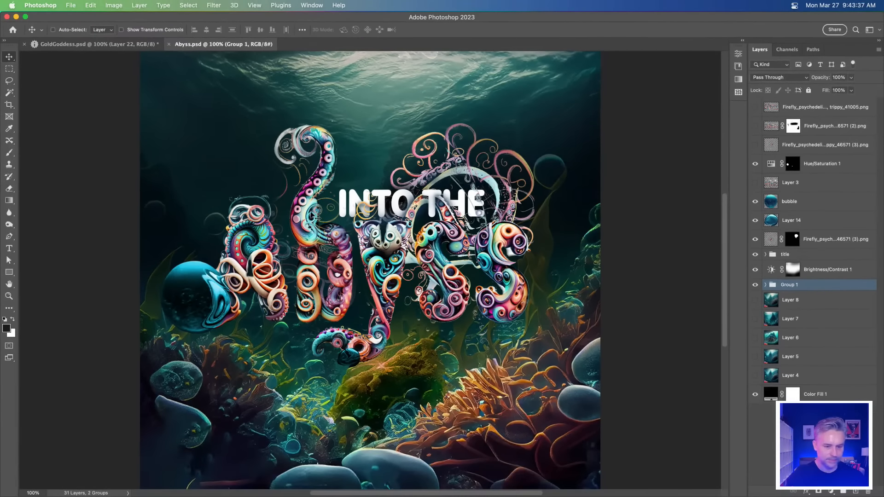
{"action": "key", "text": "super+plus"}
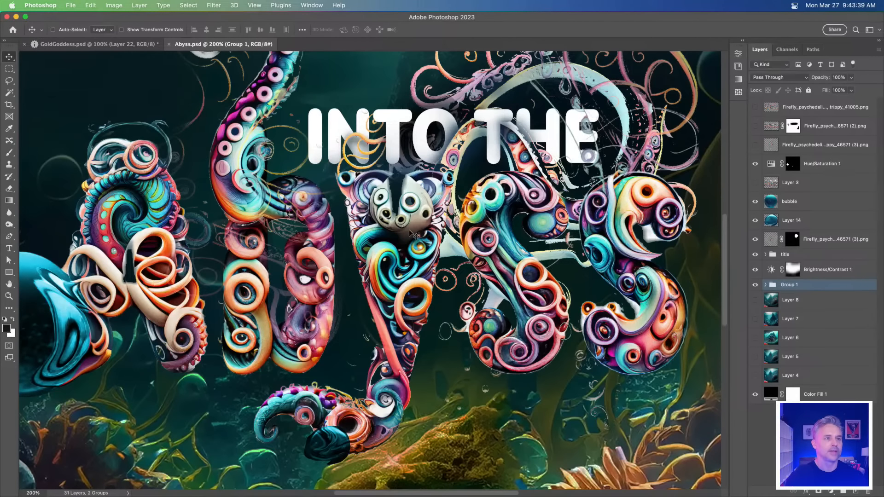
{"action": "key", "text": "f"}
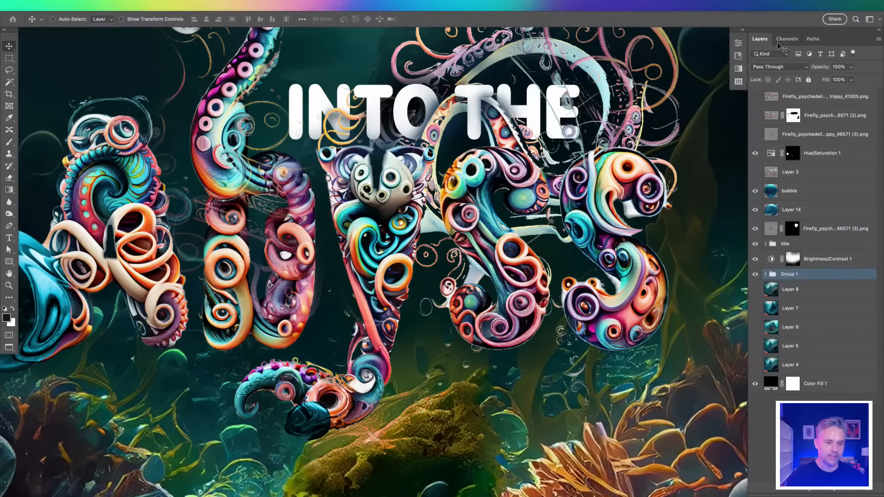
{"action": "key", "text": "f"}
{"action": "key", "text": "super+0"}
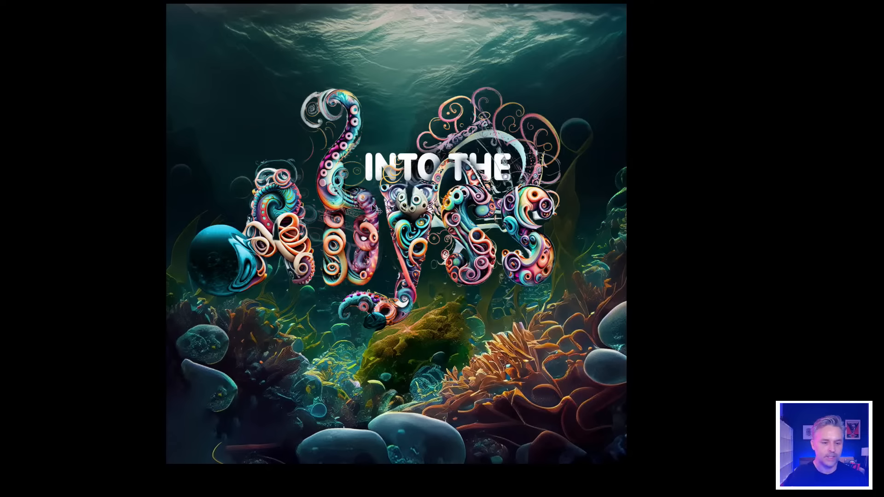
{"action": "key", "text": "f"}
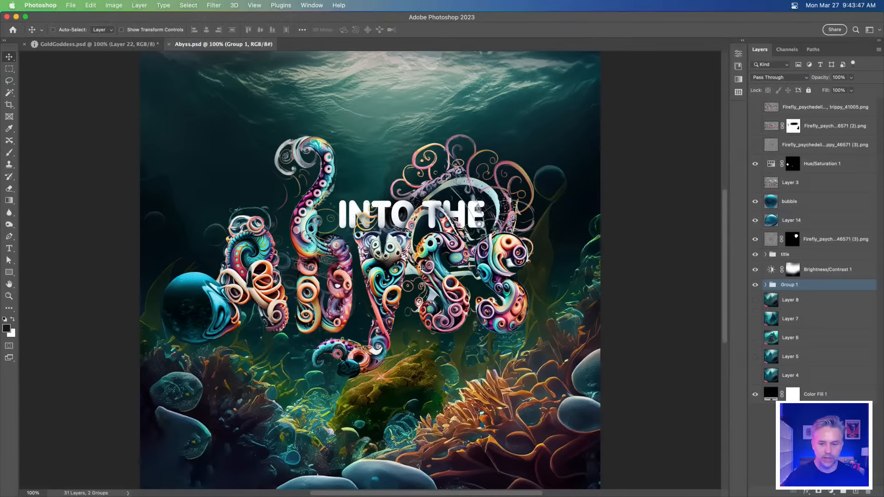
Inspect the layers inside Group 1, then expand the title group to see its lettering layers.
{"action": "left_click", "coordinate": [765, 285]}
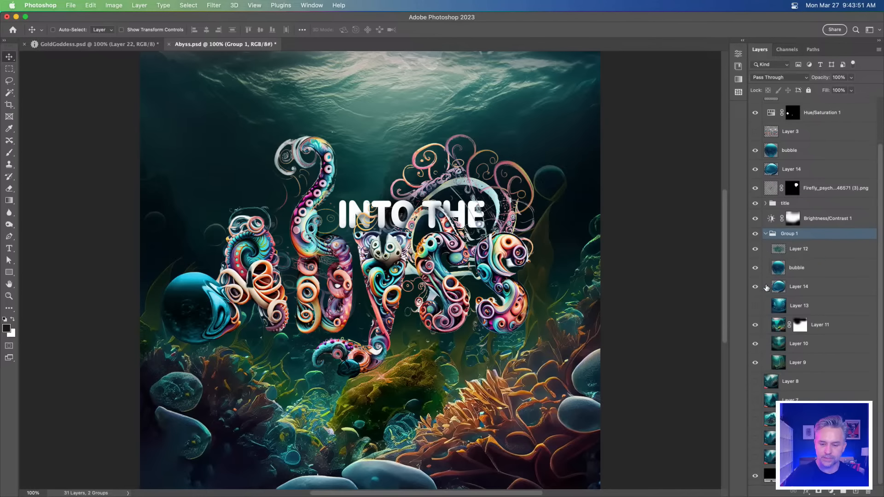
{"action": "left_click", "coordinate": [765, 234]}
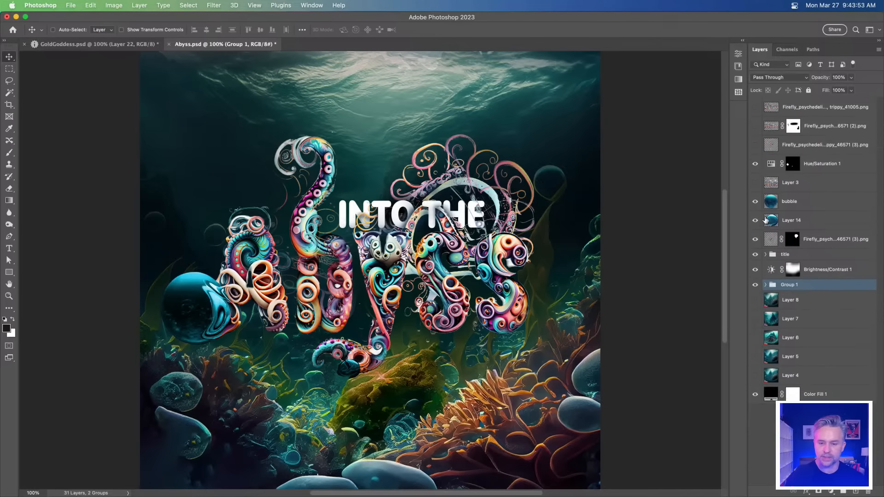
{"action": "left_click", "coordinate": [765, 254]}
{"action": "scroll", "coordinate": [800, 291], "scroll_direction": "down", "scroll_amount": 5}
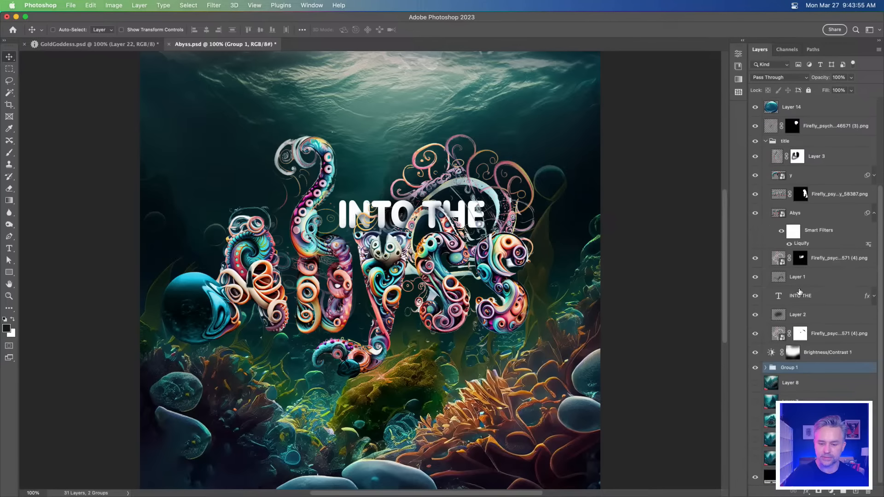
Toggle the visibility of the masked Firefly 58387 layer and isolate it to compare its contribution to the title.
{"action": "left_click", "coordinate": [763, 195]}
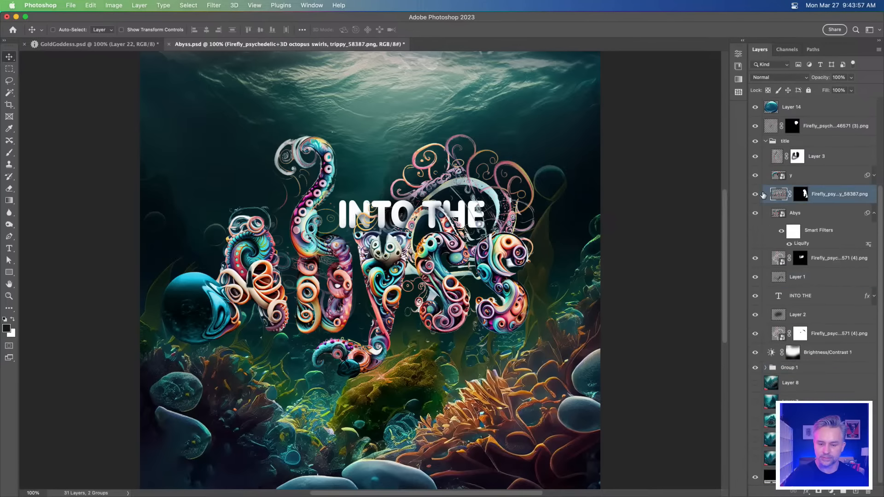
{"action": "left_click", "coordinate": [756, 195]}
{"action": "left_click", "coordinate": [756, 194]}
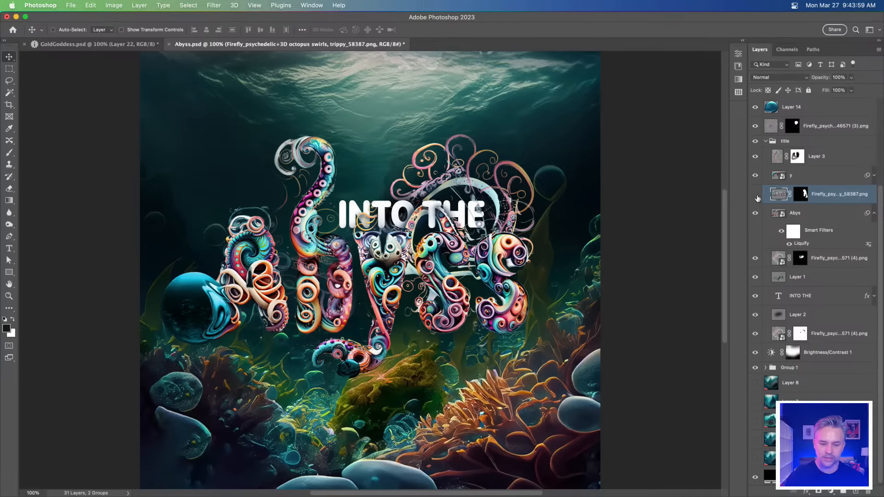
{"action": "left_click", "coordinate": [755, 195]}
{"action": "left_click", "coordinate": [755, 194]}
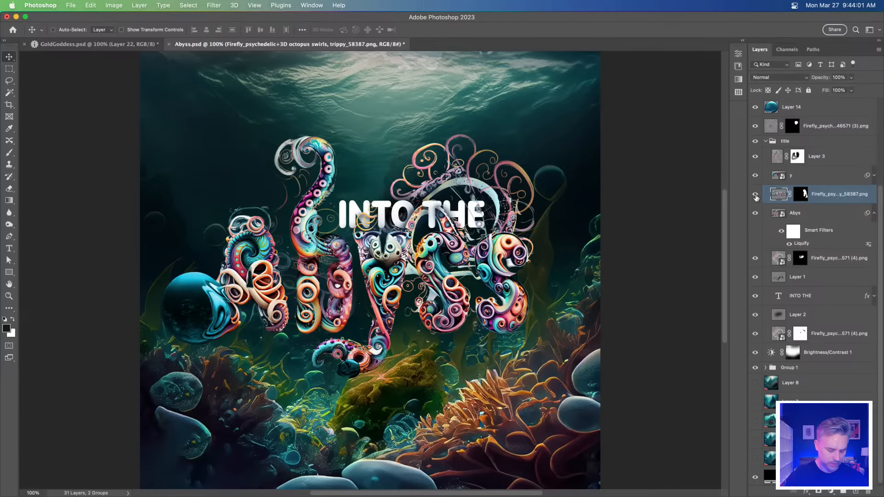
{"action": "left_click", "coordinate": [755, 194], "text": "alt"}
{"action": "left_click", "coordinate": [755, 195], "text": "alt"}
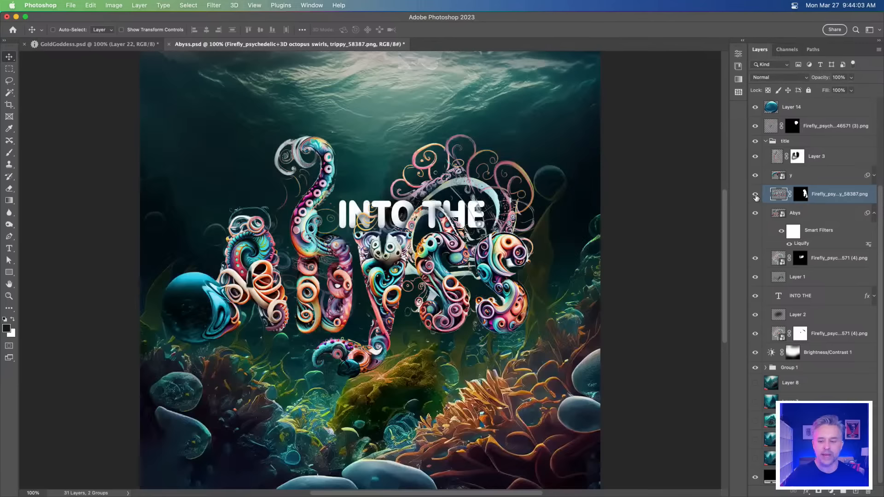
View the Abys layer in isolation, restore the other layers, and close Abyss.psd without saving.
{"action": "left_click", "coordinate": [764, 214]}
{"action": "left_click", "coordinate": [756, 213], "text": "alt"}
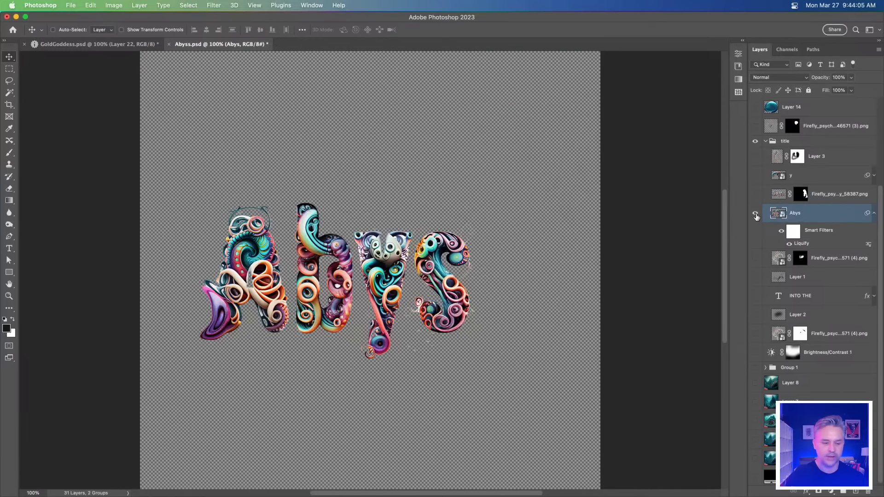
{"action": "left_click", "coordinate": [756, 214], "text": "alt"}
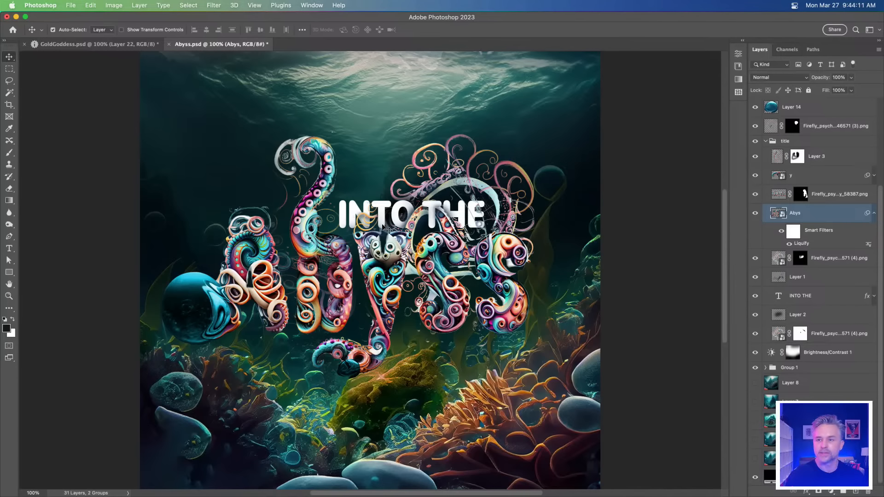
{"action": "key", "text": "super+w"}
{"action": "left_click", "coordinate": [448, 200]}
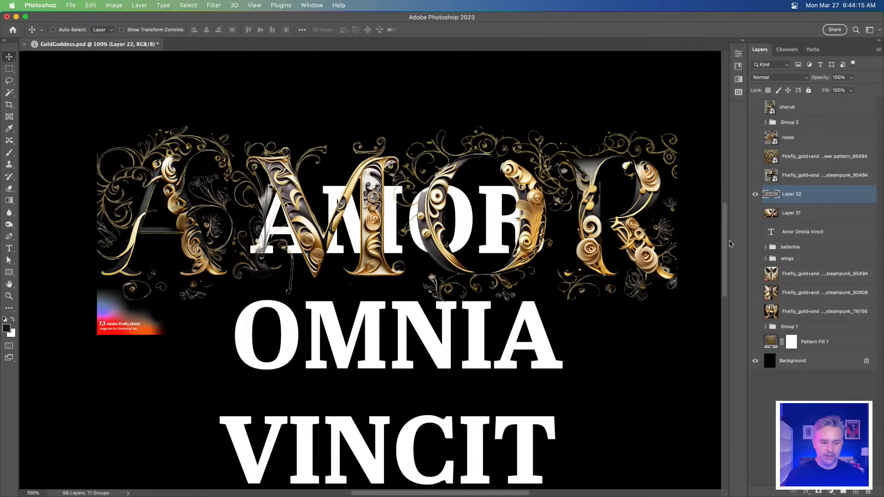
Hide the Amor Omnia Vincit text layer and delete the lassoed Adobe Firefly watermark from the AMOR image.
{"action": "left_click", "coordinate": [755, 232]}
{"action": "left_click", "coordinate": [9, 81]}
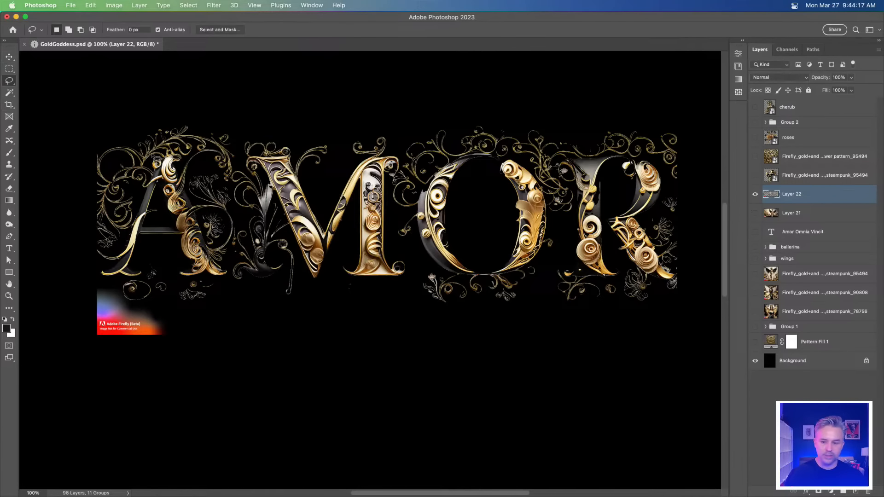
{"action": "mouse_move", "coordinate": [230, 351]}
{"action": "left_mouse_down"}
{"action": "mouse_move", "coordinate": [26, 334]}
{"action": "mouse_move", "coordinate": [47, 297]}
{"action": "mouse_move", "coordinate": [105, 285]}
{"action": "mouse_move", "coordinate": [225, 324]}
{"action": "mouse_move", "coordinate": [243, 396]}
{"action": "left_mouse_up"}
{"action": "key", "text": "Delete"}
{"action": "key", "text": "ctrl+d"}
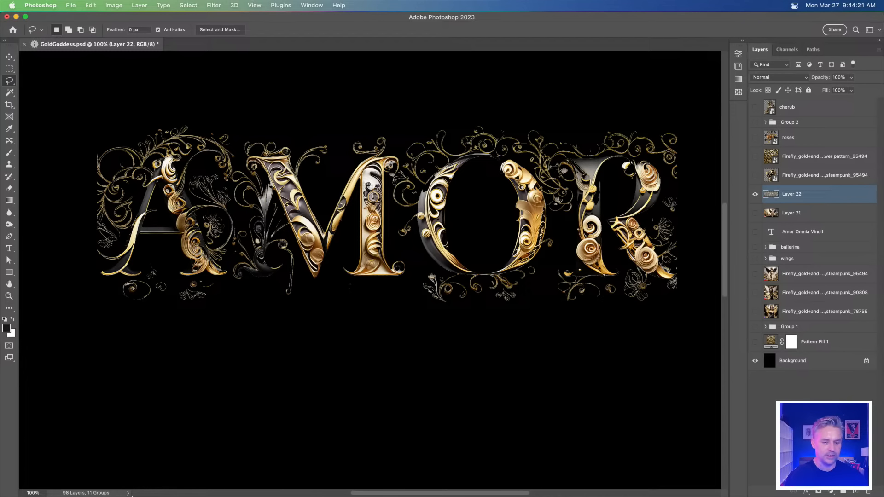
Check the Downloads folder for the OMINA text effect image.
{"action": "mouse_move", "coordinate": [132, 496]}
{"action": "left_click", "coordinate": [32, 483]}
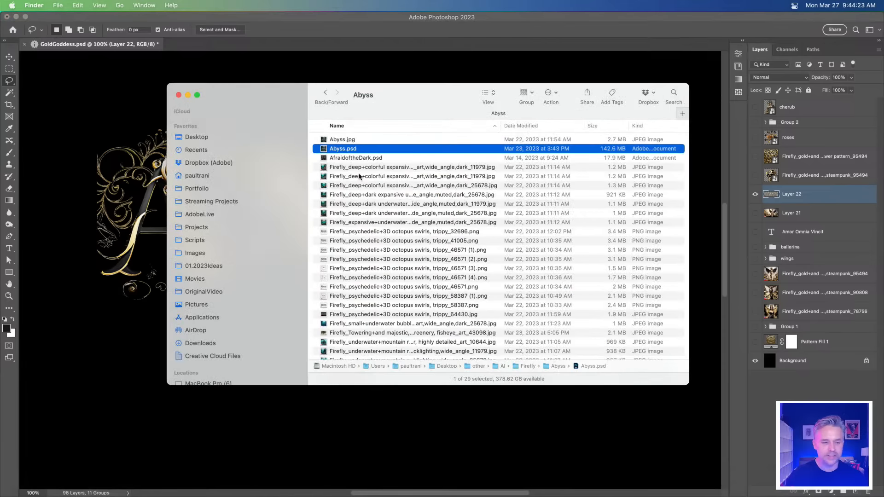
{"action": "left_click", "coordinate": [198, 343]}
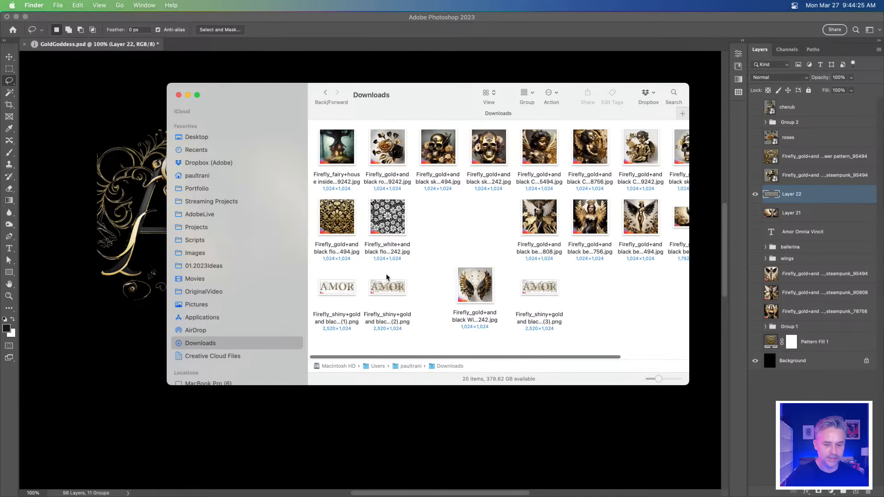
{"action": "scroll", "coordinate": [401, 281], "scroll_direction": "right", "scroll_amount": 2}
{"action": "scroll", "coordinate": [420, 287], "scroll_direction": "right", "scroll_amount": 3}
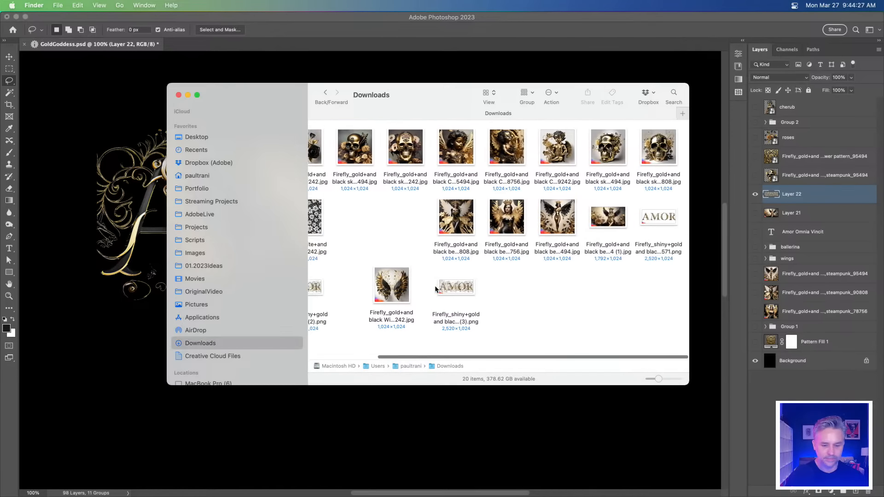
Switch to Adobe Firefly and download the selected OMINA text effect, accepting the Content Credentials notice.
{"action": "mouse_move", "coordinate": [557, 494]}
{"action": "left_click", "coordinate": [513, 483]}
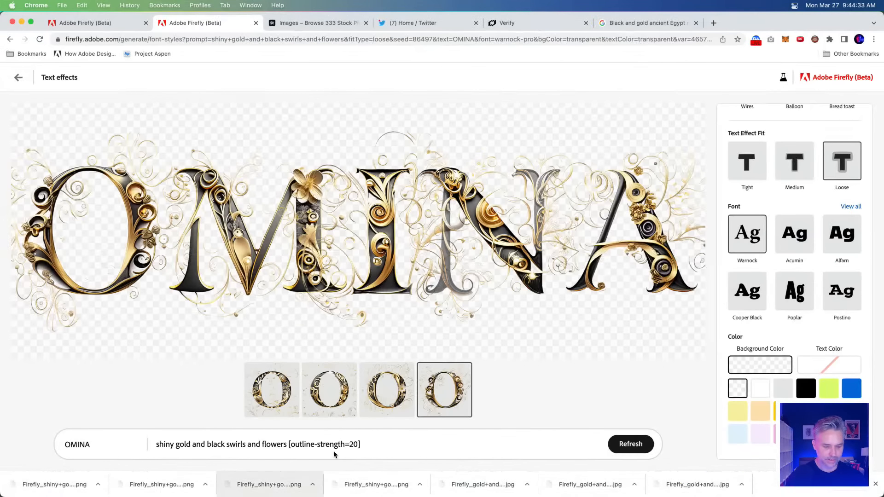
{"action": "left_click", "coordinate": [353, 445]}
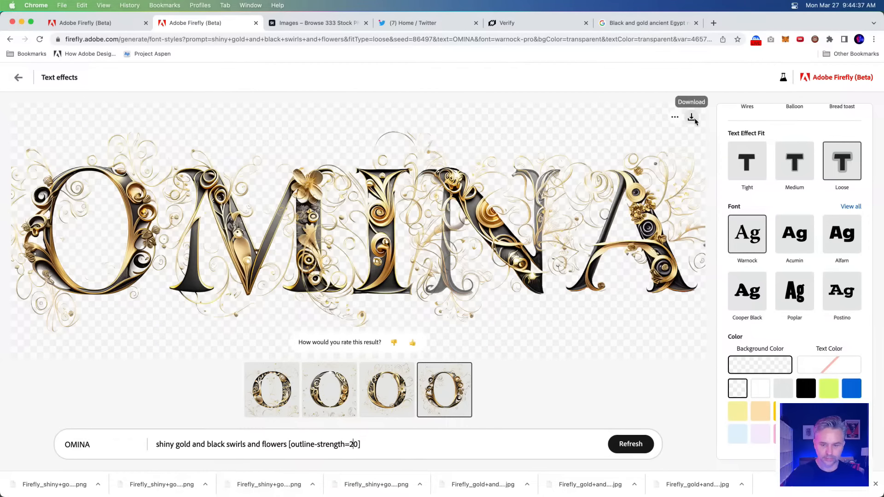
{"action": "left_click", "coordinate": [692, 118]}
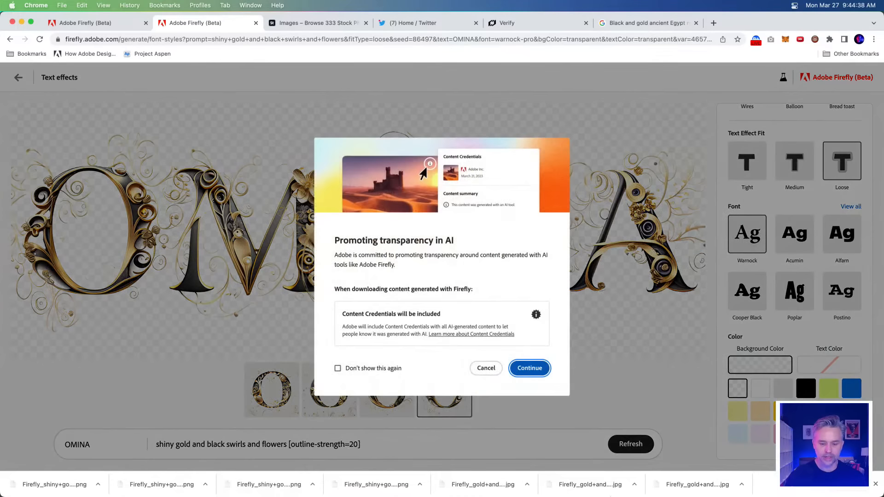
{"action": "left_click", "coordinate": [525, 365]}
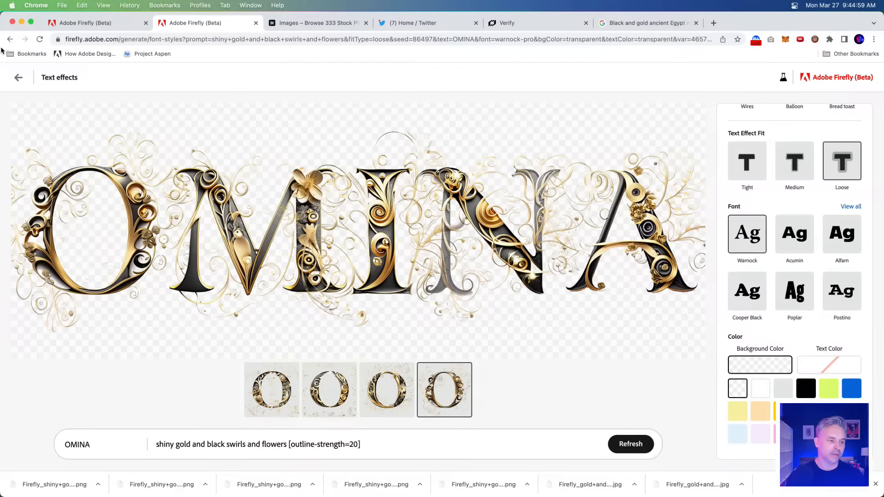
Place the downloaded OMINA image from the Downloads folder into GoldGoddess.psd.
{"action": "left_click", "coordinate": [22, 21]}
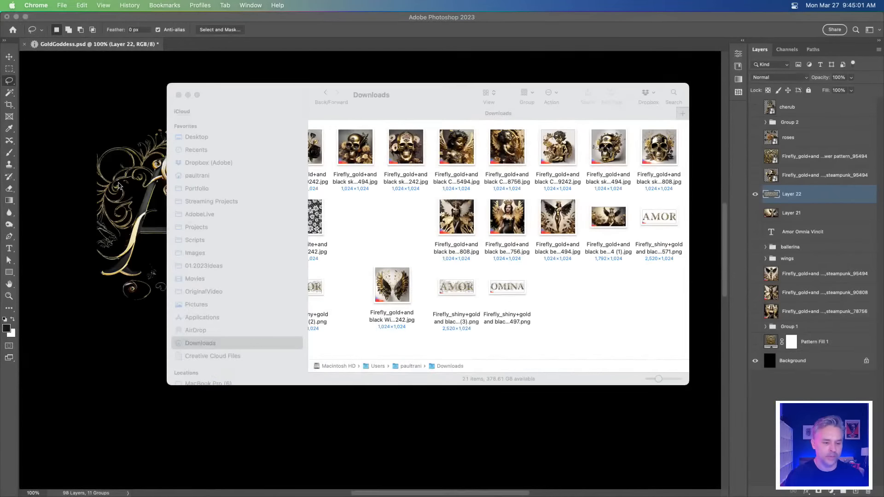
{"action": "left_click", "coordinate": [492, 270]}
{"action": "left_click_drag", "start_coordinate": [506, 287], "coordinate": [123, 271]}
{"action": "key", "text": "Return"}
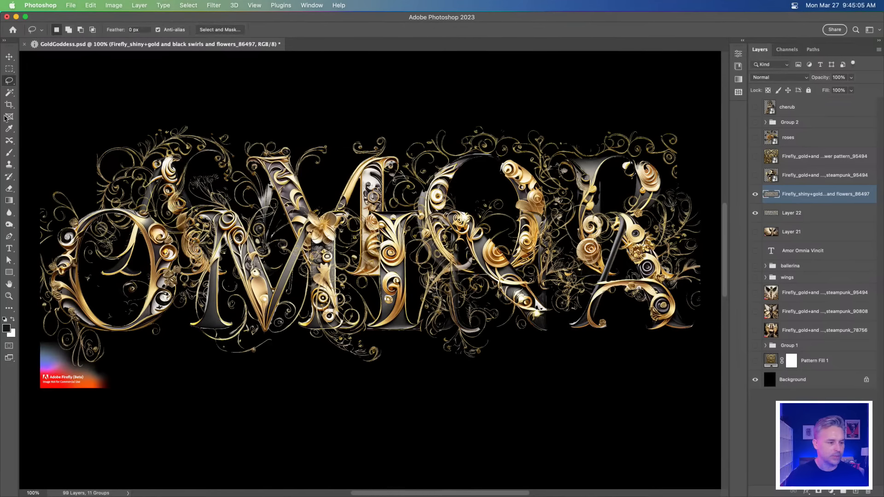
Delete the lassoed Adobe Firefly watermark from the OMINA layer and clear the selection.
{"action": "mouse_move", "coordinate": [160, 403]}
{"action": "left_mouse_down"}
{"action": "mouse_move", "coordinate": [18, 382]}
{"action": "mouse_move", "coordinate": [53, 335]}
{"action": "mouse_move", "coordinate": [159, 404]}
{"action": "left_mouse_up"}
{"action": "key", "text": "Delete"}
{"action": "key", "text": "super+d"}
Move the OMINA lettering down to sit directly beneath AMOR.
{"action": "left_click", "coordinate": [8, 59]}
{"action": "left_click_drag", "start_coordinate": [189, 198], "coordinate": [202, 259]}
{"action": "key", "text": "super+minus"}
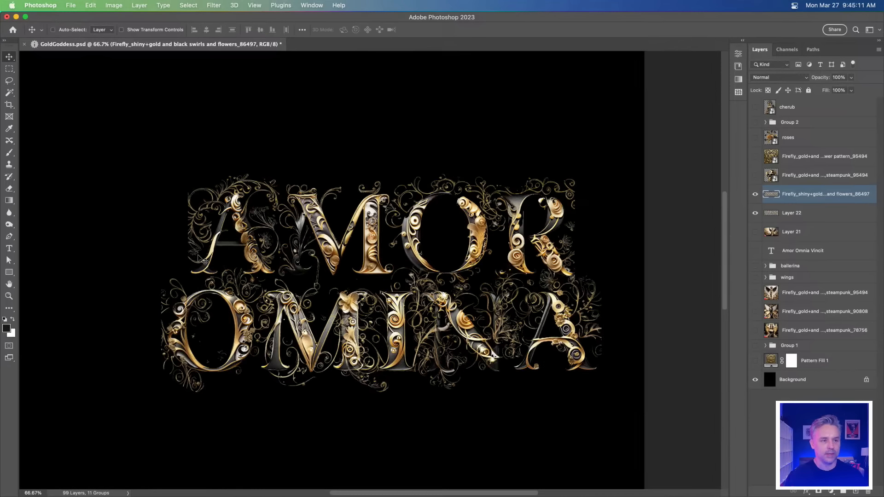
Hide the OMINA and AMOR lettering layers.
{"action": "left_click", "coordinate": [755, 194]}
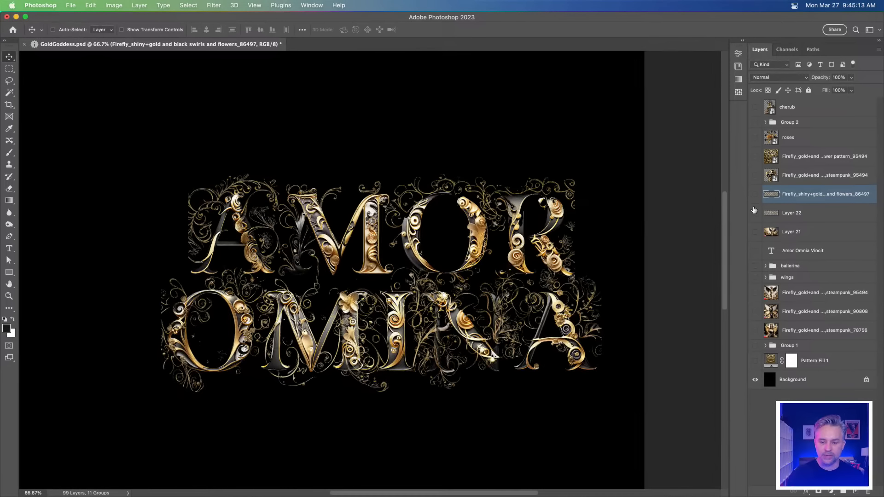
Show and select Layer 21 and zoom in to examine the winged gold goddess composite up close.
{"action": "left_click", "coordinate": [755, 212]}
{"action": "left_click", "coordinate": [755, 231]}
{"action": "left_click", "coordinate": [785, 234]}
{"action": "left_click_drag", "start_coordinate": [176, 100], "coordinate": [432, 331]}
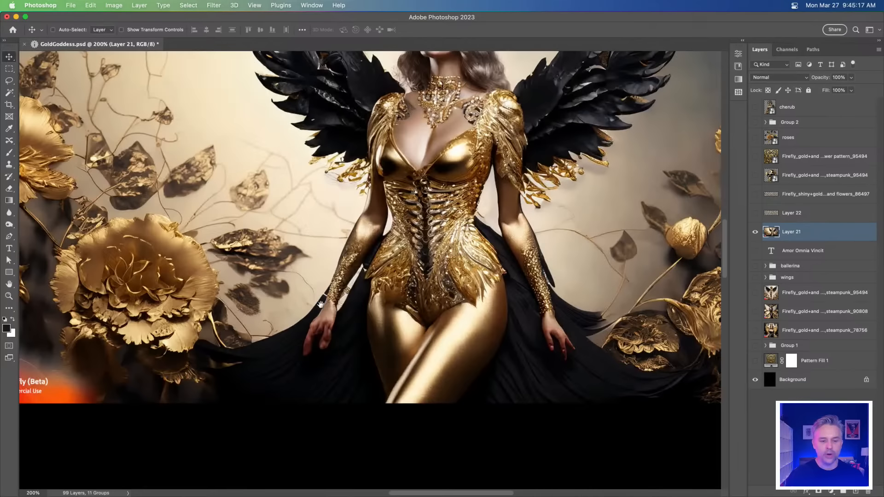
{"action": "scroll", "coordinate": [431, 330], "scroll_direction": "up", "scroll_amount": 5}
{"action": "scroll", "coordinate": [432, 330], "scroll_direction": "right", "scroll_amount": 3}
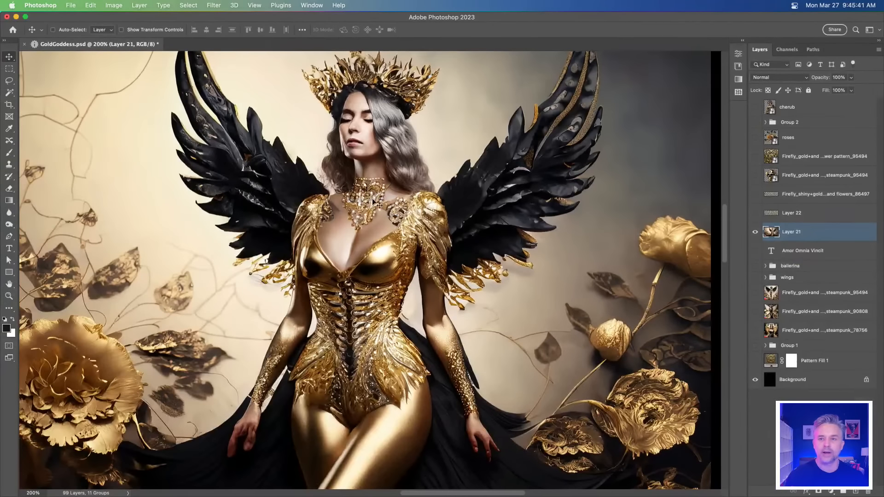
Correct the misspelled OMINA to OMNIA in the notes and copy the corrected word.
{"action": "scroll", "coordinate": [321, 5], "scroll_direction": "down", "scroll_amount": 2}
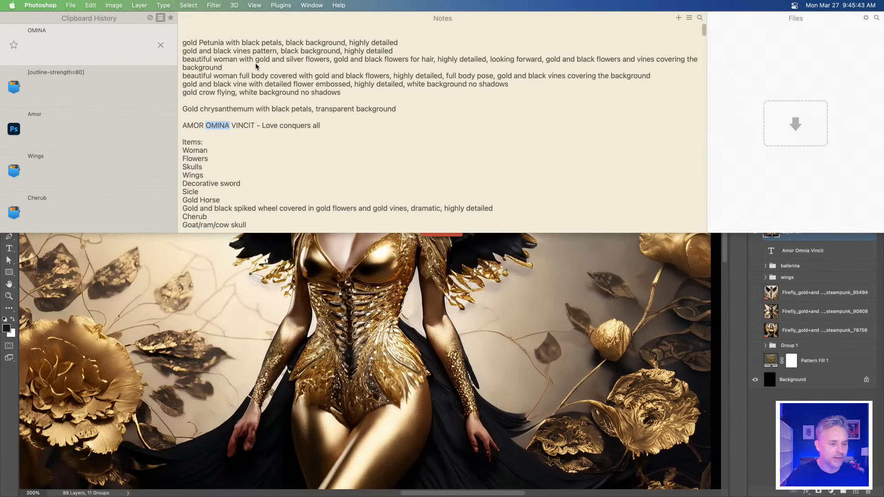
{"action": "left_click", "coordinate": [218, 130]}
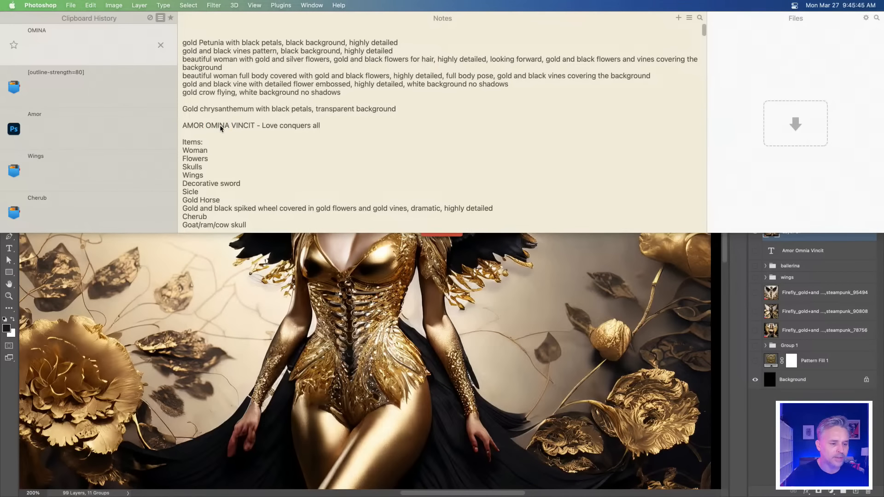
{"action": "key", "text": "BackSpace"}
{"action": "type", "text": "I"}
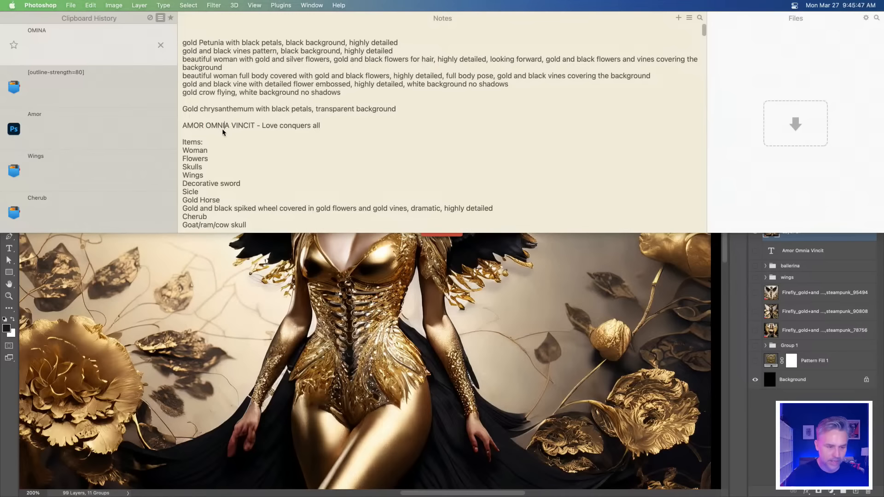
{"action": "double_click", "coordinate": [213, 129]}
{"action": "left_click", "coordinate": [257, 330]}
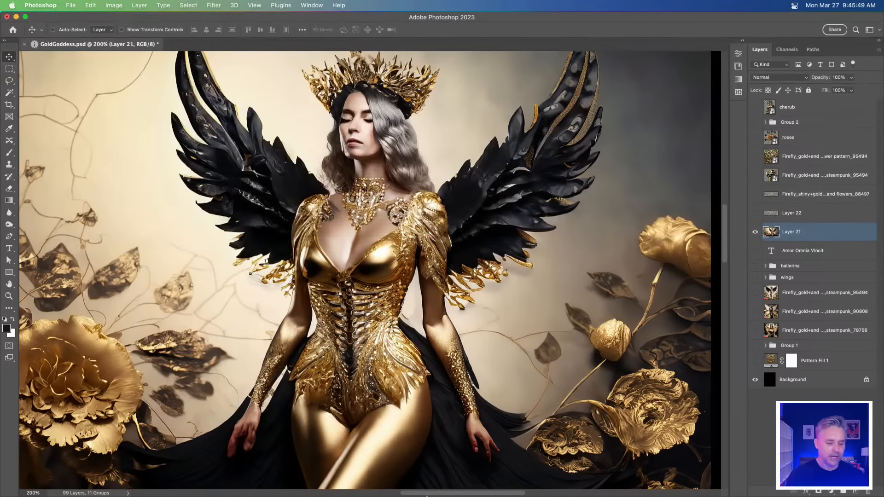
Switch to Adobe Firefly, replace the effect text with OMNIA, regenerate it and download the result.
{"action": "left_click", "coordinate": [516, 487]}
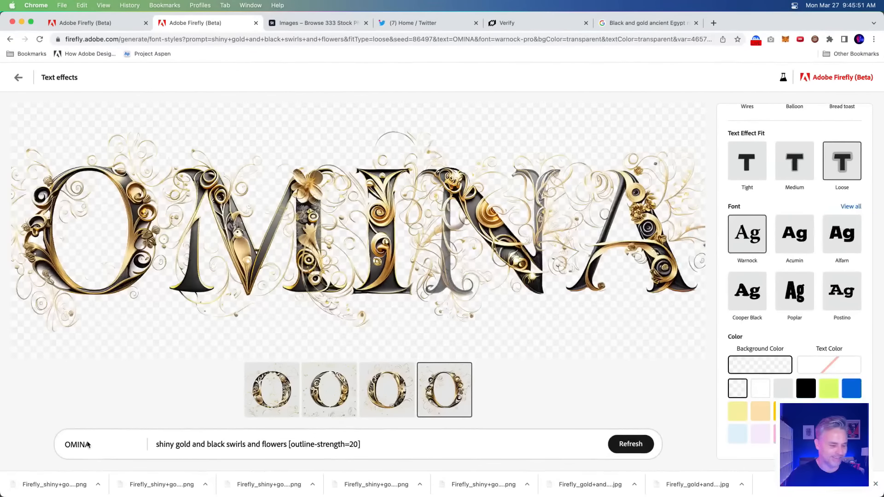
{"action": "double_click", "coordinate": [77, 450]}
{"action": "type", "text": "OMNIA"}
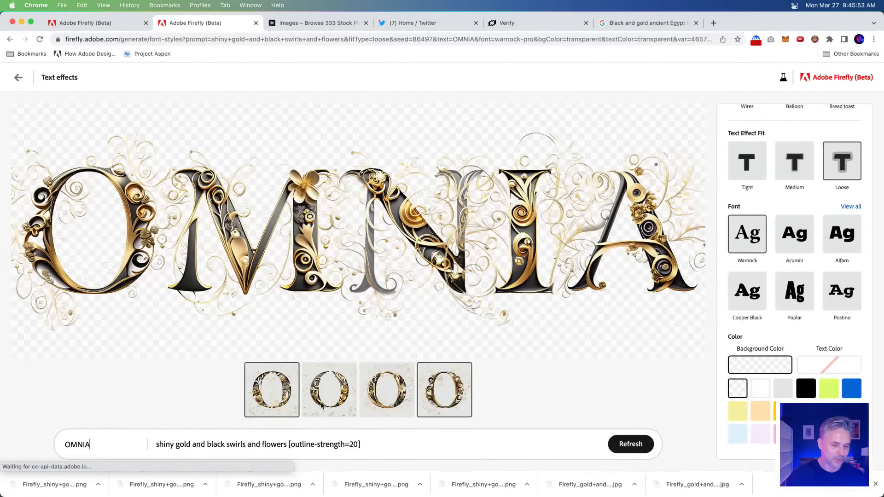
{"action": "left_click", "coordinate": [623, 447]}
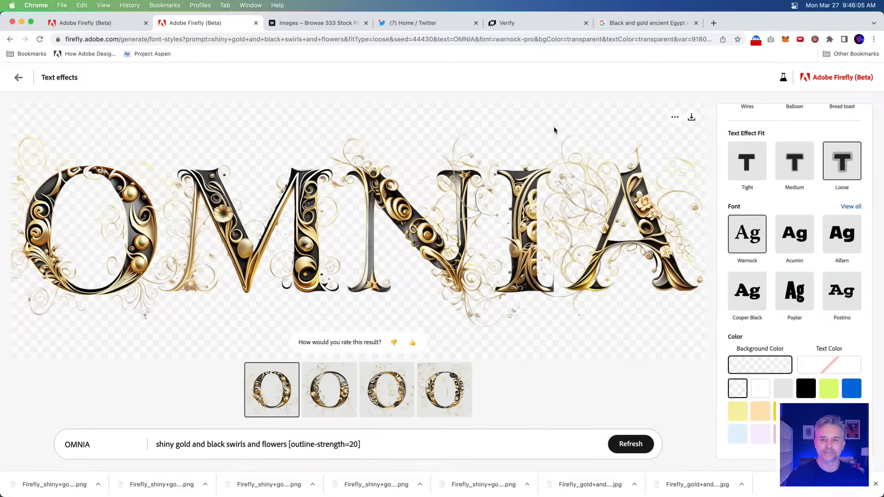
{"action": "left_click", "coordinate": [692, 118]}
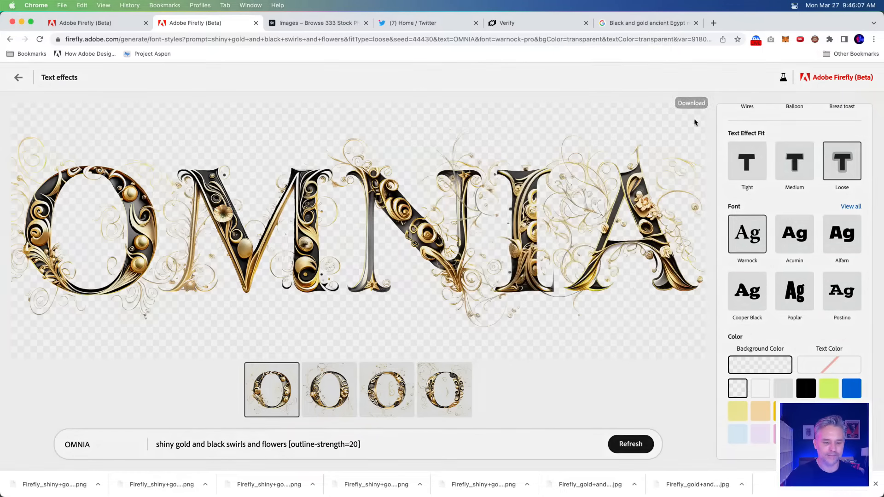
{"action": "left_click", "coordinate": [530, 371]}
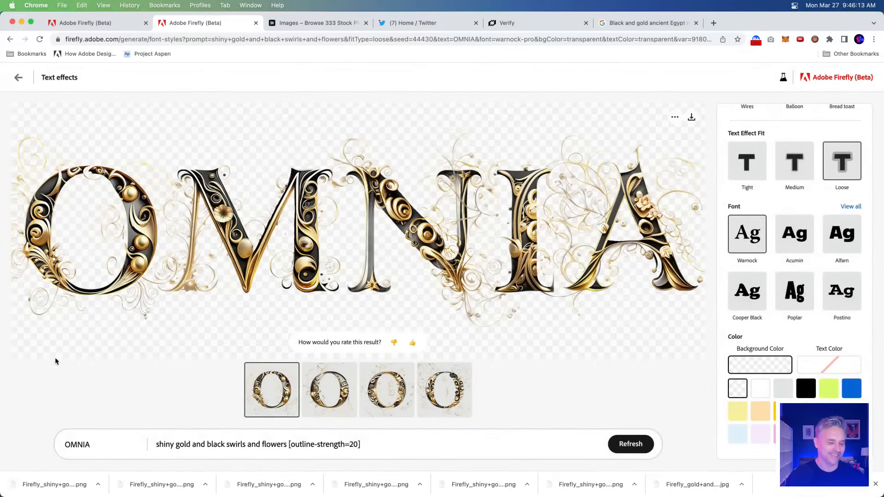
Copy the word VINCIT from the AMOR OMNIA VINCIT line in the notes.
{"action": "scroll", "coordinate": [425, 4], "scroll_direction": "down", "scroll_amount": 2}
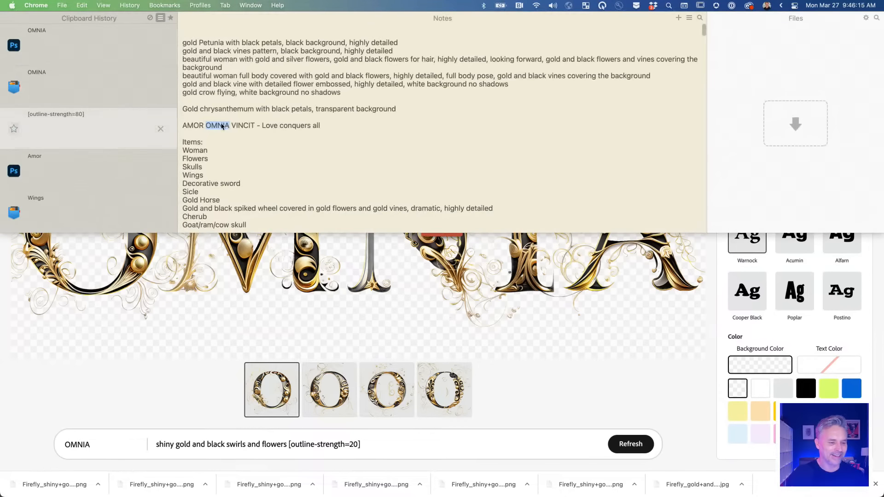
{"action": "double_click", "coordinate": [237, 127]}
{"action": "key", "text": "super+c"}
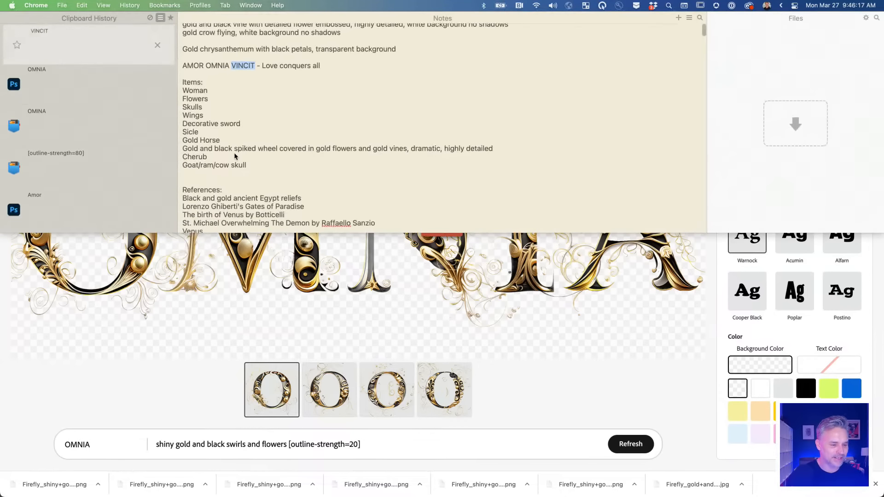
{"action": "scroll", "coordinate": [235, 158], "scroll_direction": "down", "scroll_amount": 5}
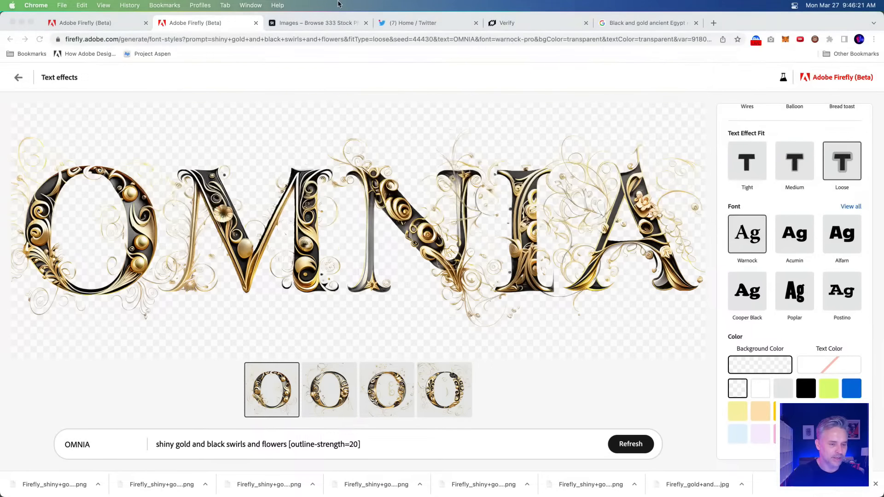
{"action": "scroll", "coordinate": [336, 3], "scroll_direction": "down", "scroll_amount": 2}
{"action": "scroll", "coordinate": [335, 59], "scroll_direction": "up", "scroll_amount": 3}
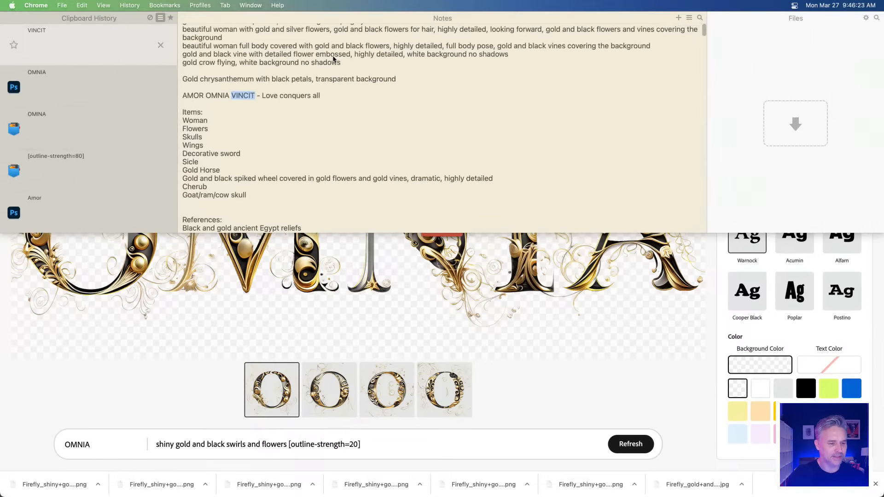
Change the text effect wording to VINCIT, generate it and download the result.
{"action": "double_click", "coordinate": [75, 445]}
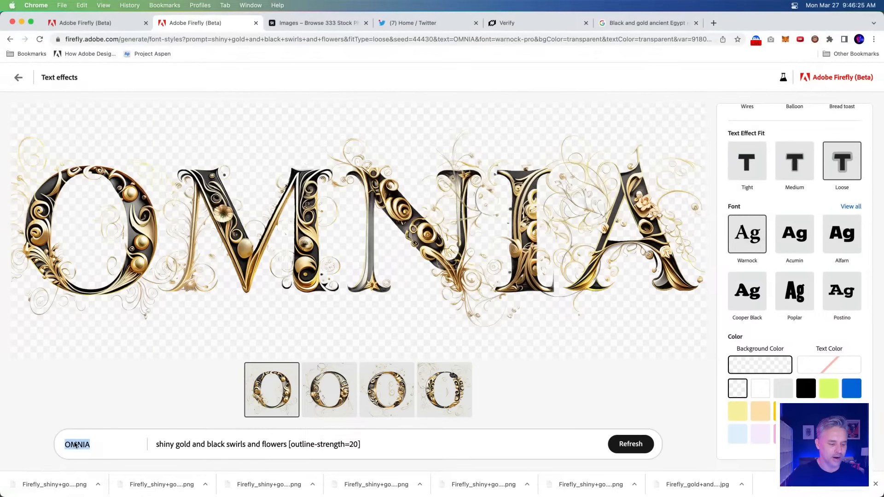
{"action": "type", "text": "VINCIT"}
{"action": "key", "text": "Return"}
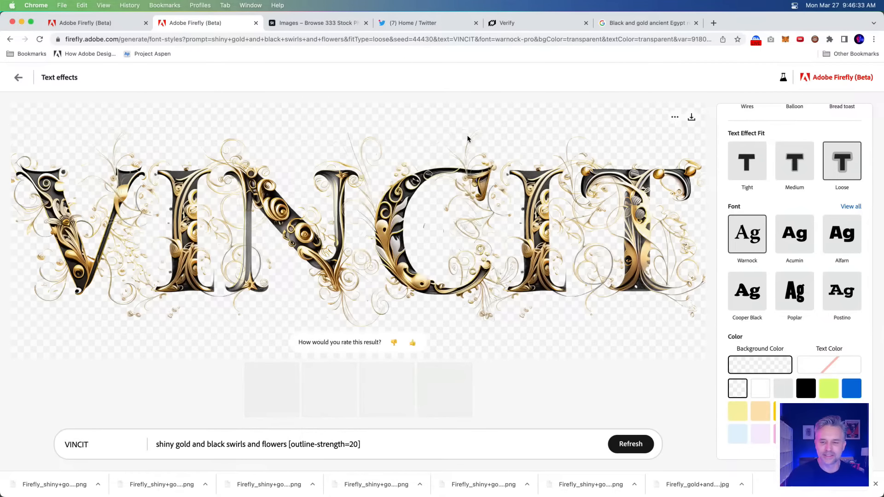
{"action": "left_click", "coordinate": [692, 116]}
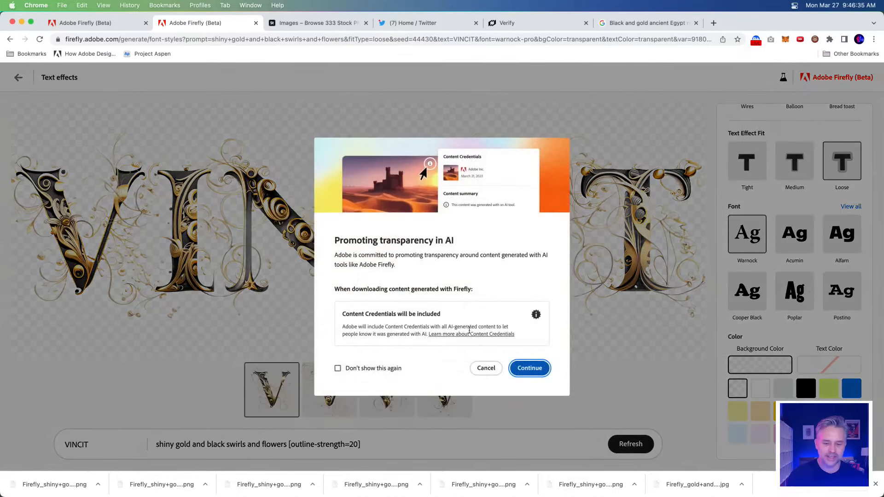
{"action": "left_click", "coordinate": [530, 369]}
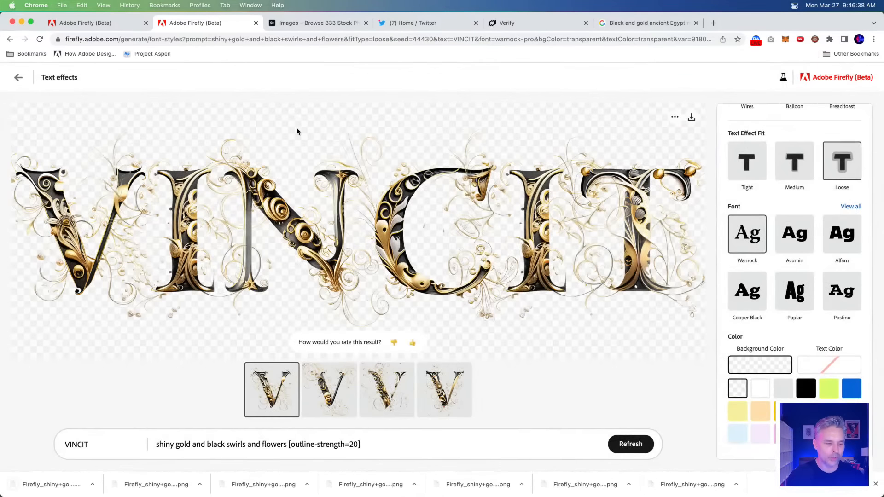
Place the downloaded OMNIA and VINCIT images from the Downloads folder into GoldGoddess.psd in Photoshop, with Layer 21 hidden.
{"action": "left_click", "coordinate": [13, 484]}
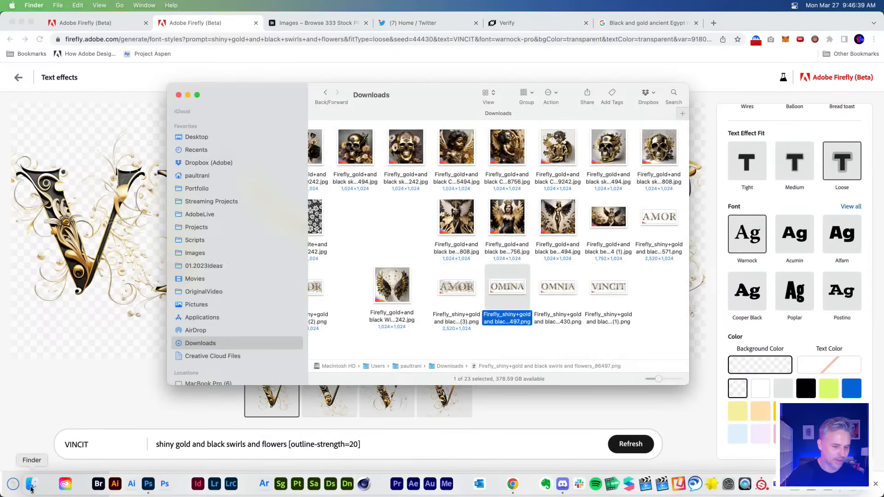
{"action": "left_click_drag", "start_coordinate": [338, 101], "coordinate": [558, 150]}
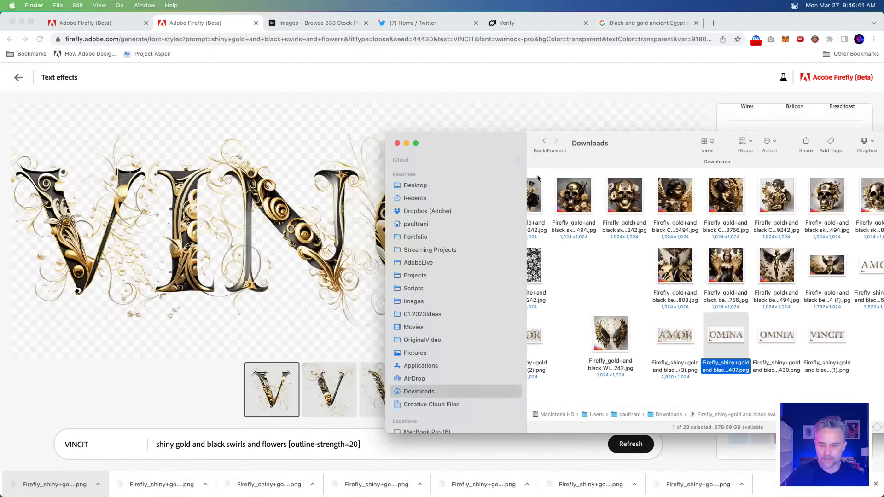
{"action": "left_click", "coordinate": [765, 340]}
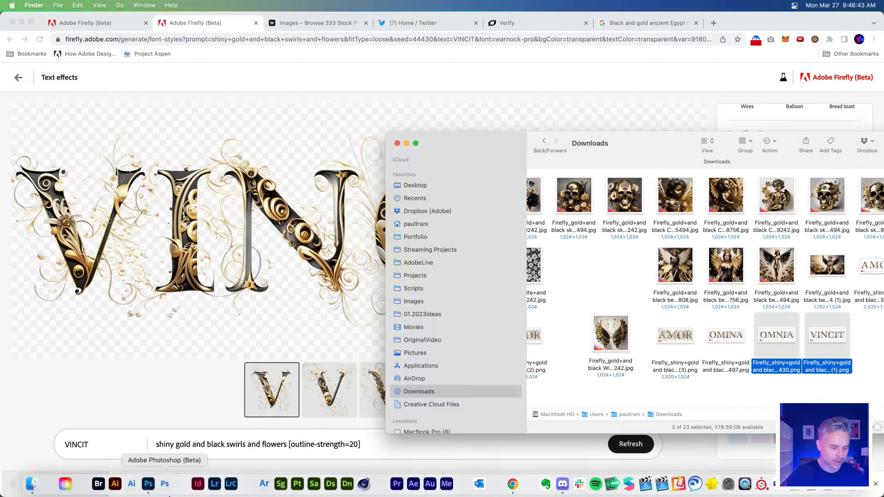
{"action": "left_click", "coordinate": [148, 484]}
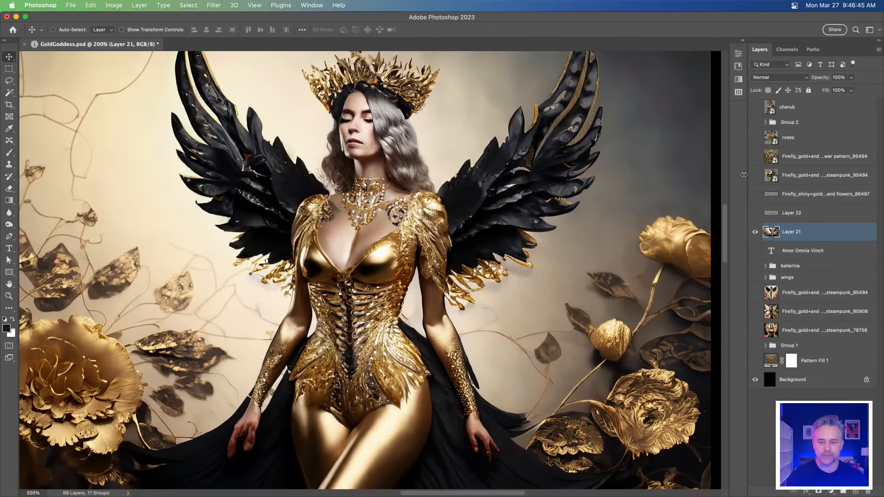
{"action": "left_click_drag", "start_coordinate": [744, 175], "coordinate": [690, 178]}
{"action": "left_click", "coordinate": [559, 232]}
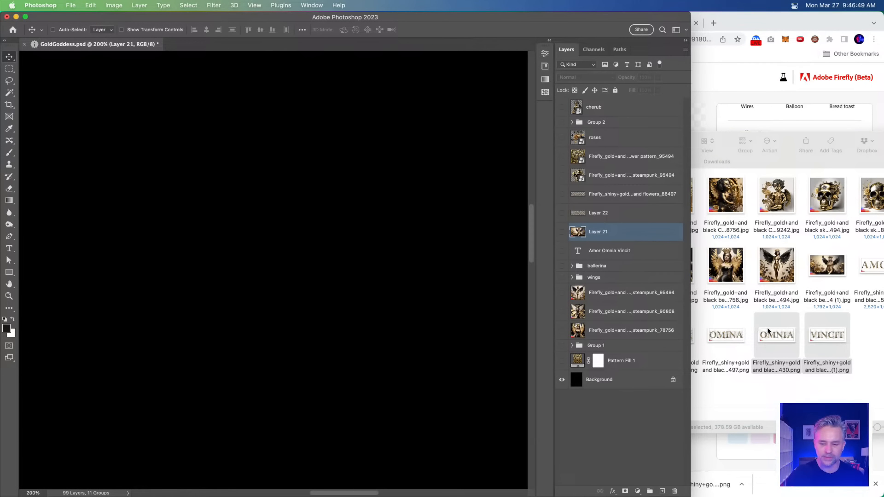
{"action": "left_click_drag", "start_coordinate": [768, 331], "coordinate": [242, 196]}
{"action": "key", "text": "Return"}
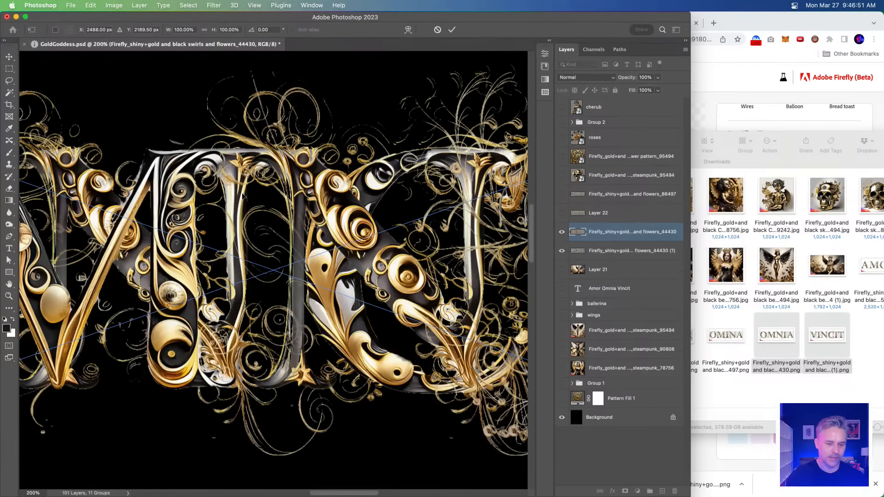
{"action": "key", "text": "Return"}
{"action": "key", "text": "super+minus"}
{"action": "key", "text": "super+minus"}
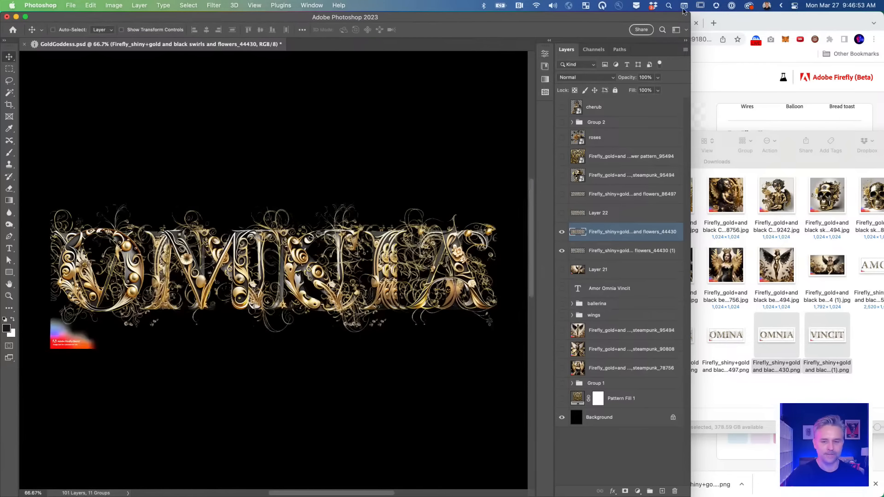
{"action": "double_click", "coordinate": [690, 16]}
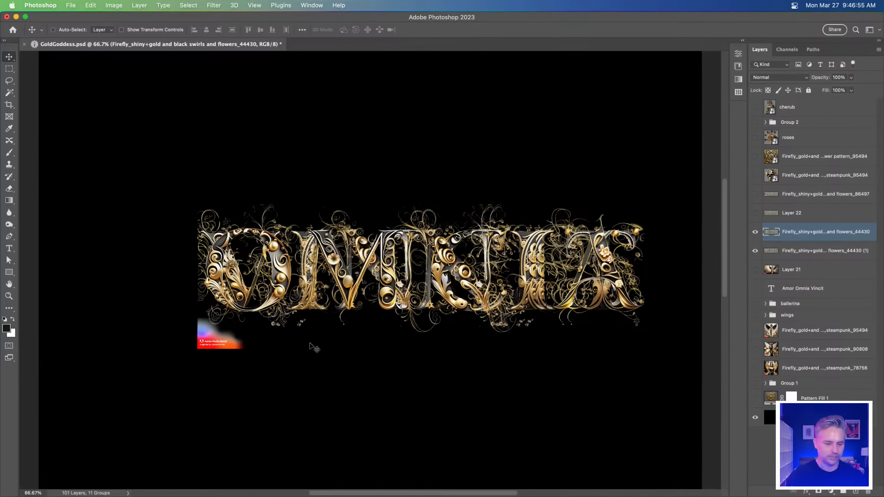
Hide the VINCIT layer, then lasso and delete the Adobe Firefly watermark on the OMNIA layer.
{"action": "left_click", "coordinate": [755, 251]}
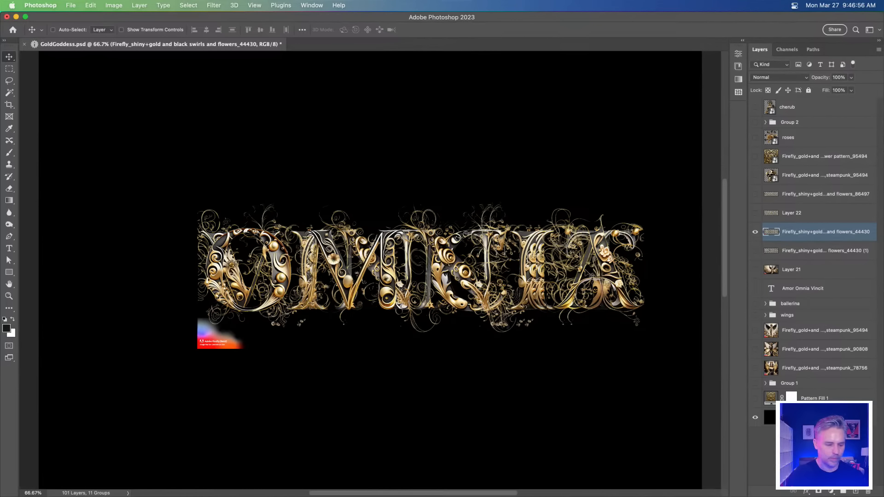
{"action": "left_click", "coordinate": [9, 81]}
{"action": "mouse_move", "coordinate": [219, 385]}
{"action": "left_mouse_down"}
{"action": "mouse_move", "coordinate": [191, 313]}
{"action": "mouse_move", "coordinate": [277, 349]}
{"action": "mouse_move", "coordinate": [285, 391]}
{"action": "left_mouse_up"}
Hide OMNIA, show the VINCIT layer, delete its Adobe Firefly watermark and clear the selection.
{"action": "left_click", "coordinate": [755, 232]}
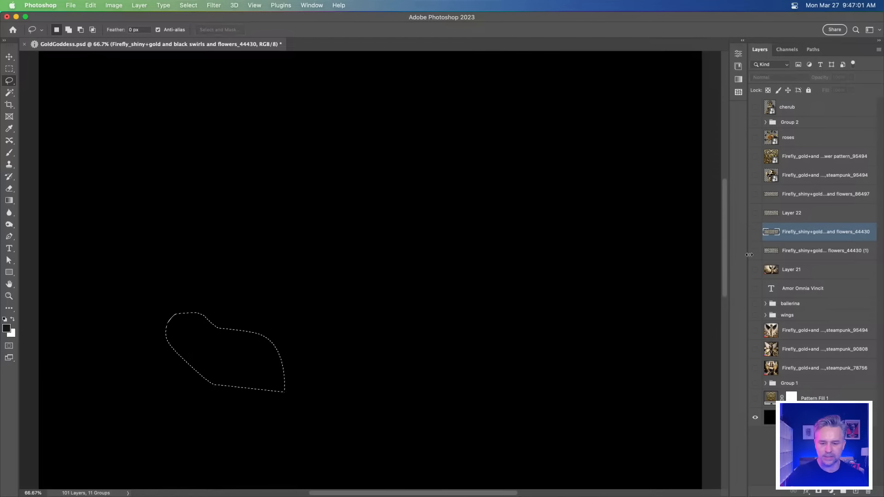
{"action": "left_click", "coordinate": [755, 250]}
{"action": "left_click", "coordinate": [774, 253]}
{"action": "left_click", "coordinate": [423, 329]}
{"action": "mouse_move", "coordinate": [357, 388]}
{"action": "left_mouse_down"}
{"action": "mouse_move", "coordinate": [182, 310]}
{"action": "mouse_move", "coordinate": [240, 332]}
{"action": "mouse_move", "coordinate": [322, 390]}
{"action": "left_mouse_up"}
{"action": "key", "text": "Delete"}
{"action": "key", "text": "cmd+d"}
{"action": "key", "text": "v"}
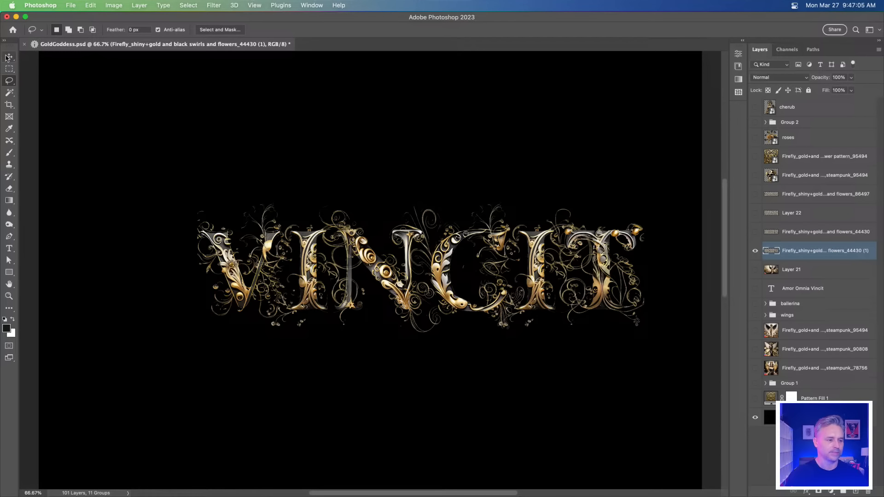
Move the VINCIT lettering down and to the left, and rename its layer v.
{"action": "left_click_drag", "start_coordinate": [429, 290], "coordinate": [369, 359]}
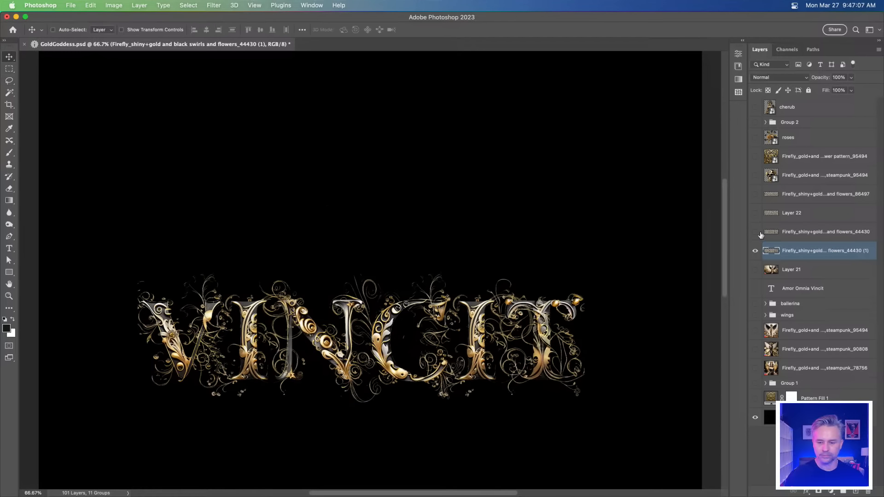
{"action": "double_click", "coordinate": [795, 251]}
{"action": "type", "text": "v"}
{"action": "key", "text": "Return"}
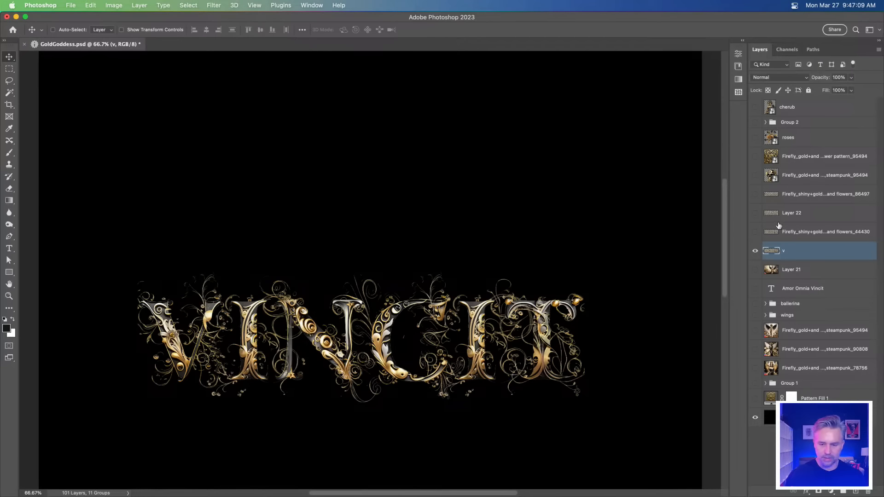
Show the OMNIA lettering layer and rename it o.
{"action": "key", "text": "alt+]"}
{"action": "left_click", "coordinate": [754, 232]}
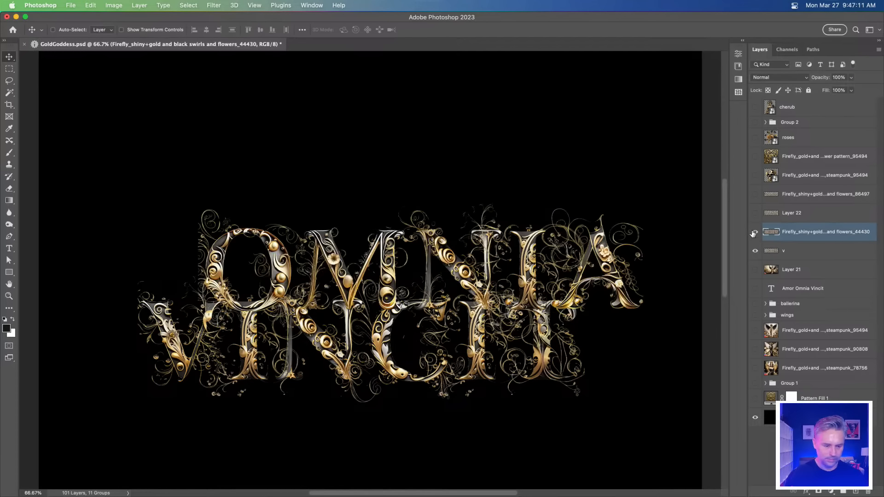
{"action": "double_click", "coordinate": [797, 233]}
{"action": "type", "text": "o"}
{"action": "key", "text": "Return"}
Show and select the AMOR lettering on Layer 22, and hide the o and v layers.
{"action": "left_click", "coordinate": [755, 213]}
{"action": "key", "text": "alt+]"}
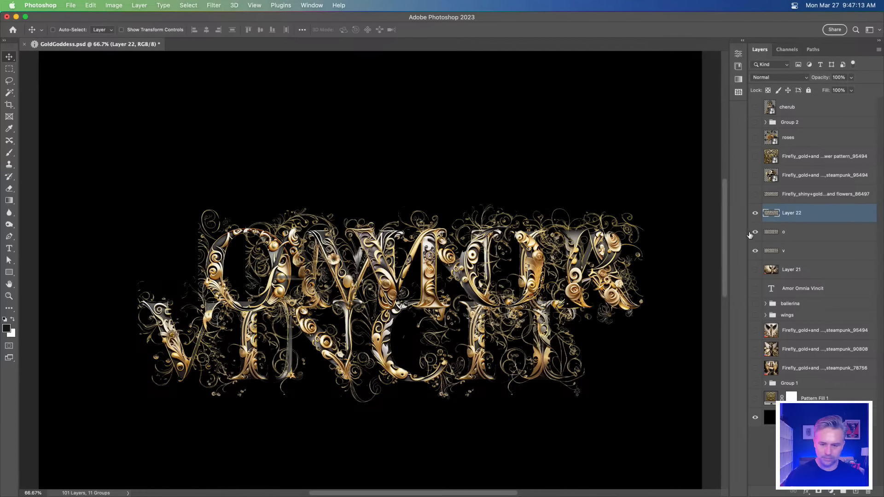
{"action": "left_click", "coordinate": [756, 232]}
{"action": "left_click", "coordinate": [756, 250]}
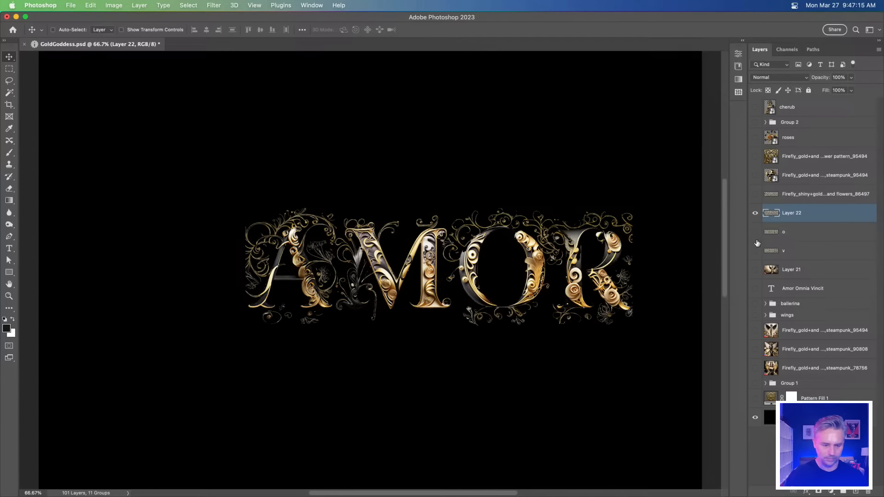
Rename the AMOR lettering layer a.
{"action": "left_click", "coordinate": [756, 214]}
{"action": "left_click", "coordinate": [756, 214]}
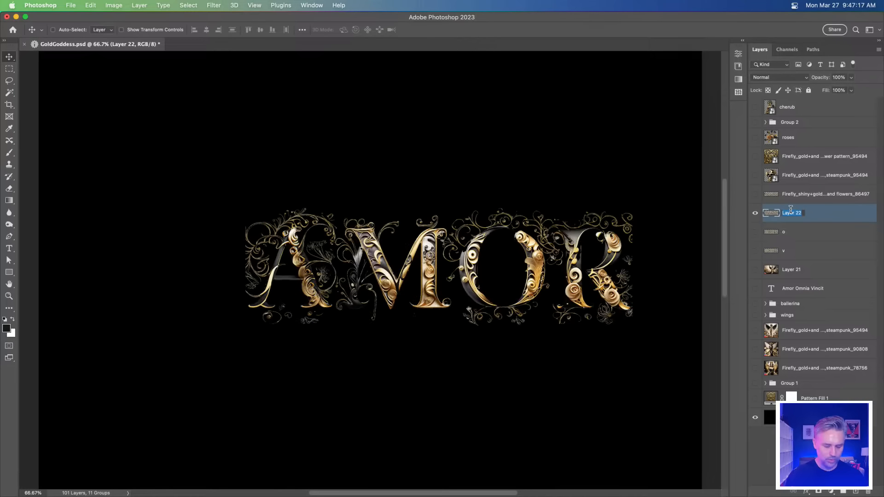
{"action": "type", "text": "a"}
{"action": "key", "text": "Return"}
Show the OMNIA and VINCIT layers and arrange the words in three rows, with AMOR above OMNIA and VINCIT below.
{"action": "left_click", "coordinate": [755, 233]}
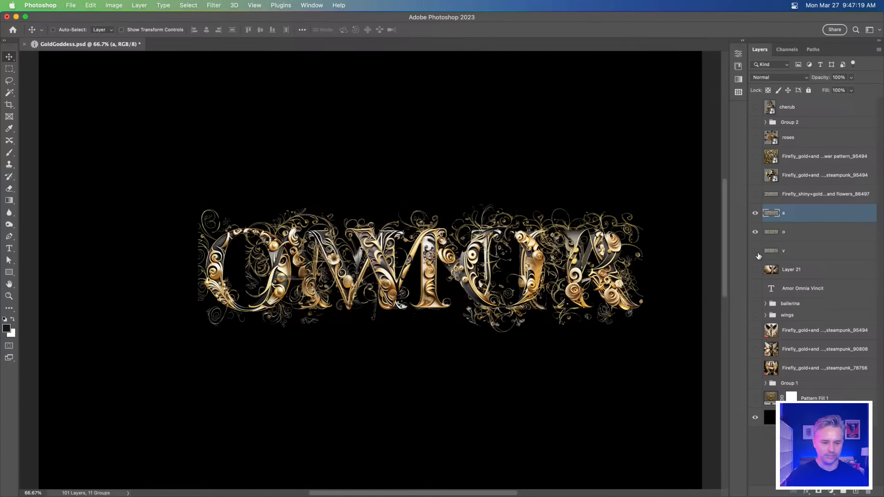
{"action": "left_click", "coordinate": [756, 251]}
{"action": "left_click_drag", "start_coordinate": [427, 230], "coordinate": [313, 130]}
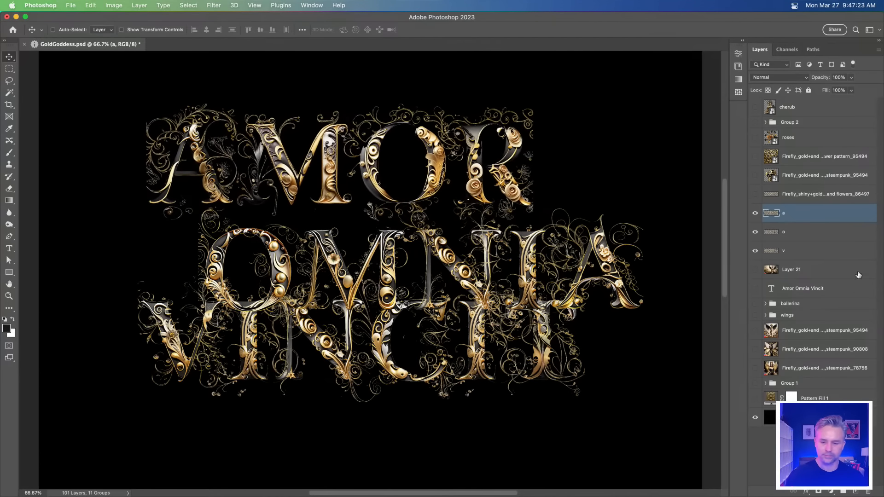
{"action": "left_click", "coordinate": [797, 235]}
{"action": "mouse_move", "coordinate": [335, 316]}
{"action": "left_mouse_down"}
{"action": "mouse_move", "coordinate": [339, 335]}
{"action": "mouse_move", "coordinate": [337, 318]}
{"action": "left_mouse_up"}
{"action": "left_click", "coordinate": [774, 253]}
{"action": "left_click_drag", "start_coordinate": [155, 228], "coordinate": [152, 259]}
{"action": "key", "text": "super+1"}
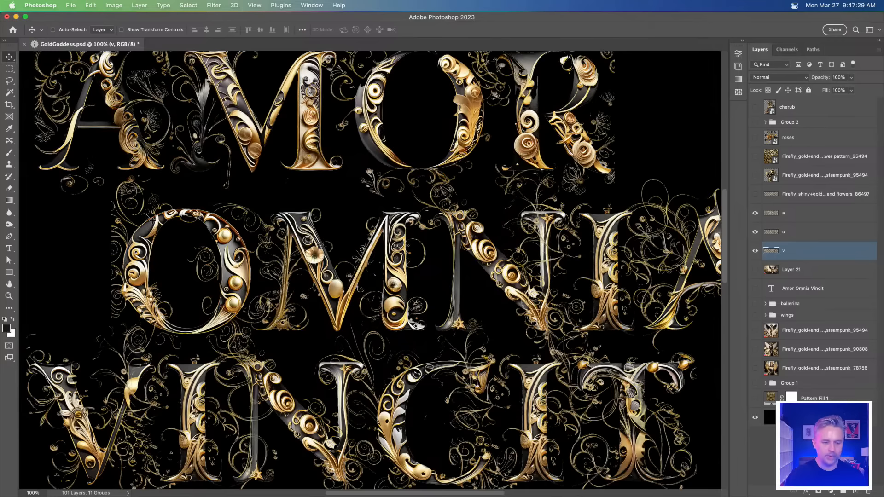
{"action": "left_click_drag", "start_coordinate": [109, 152], "coordinate": [201, 265]}
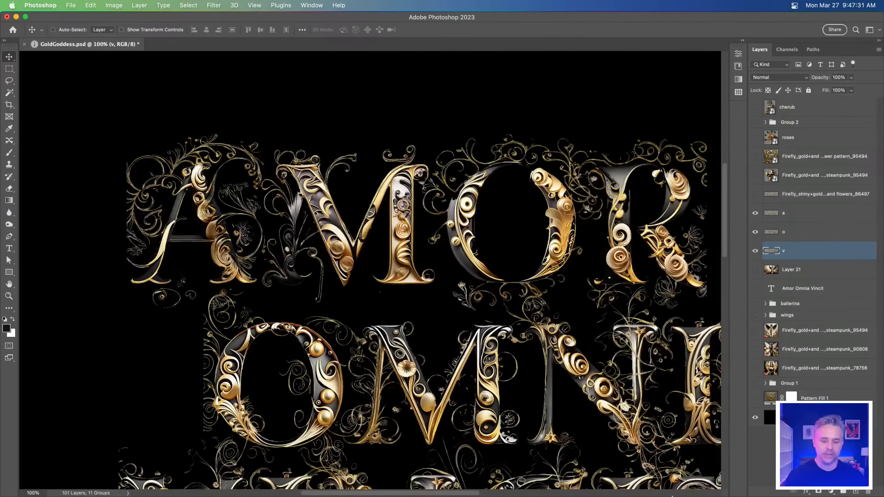
{"action": "mouse_move", "coordinate": [711, 496]}
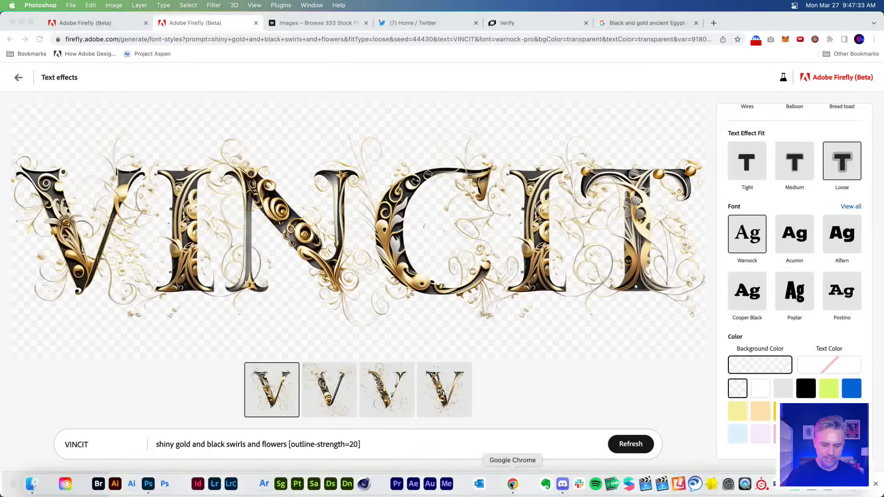
{"action": "left_click", "coordinate": [513, 484]}
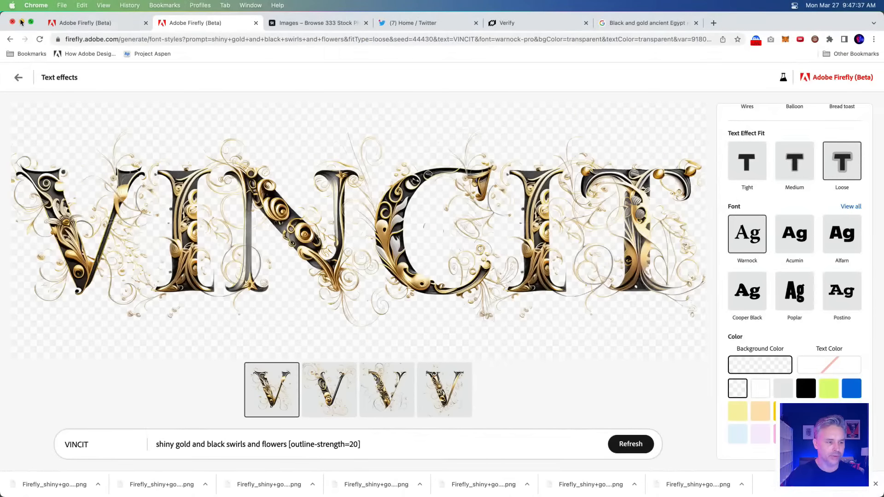
{"action": "left_click", "coordinate": [19, 22]}
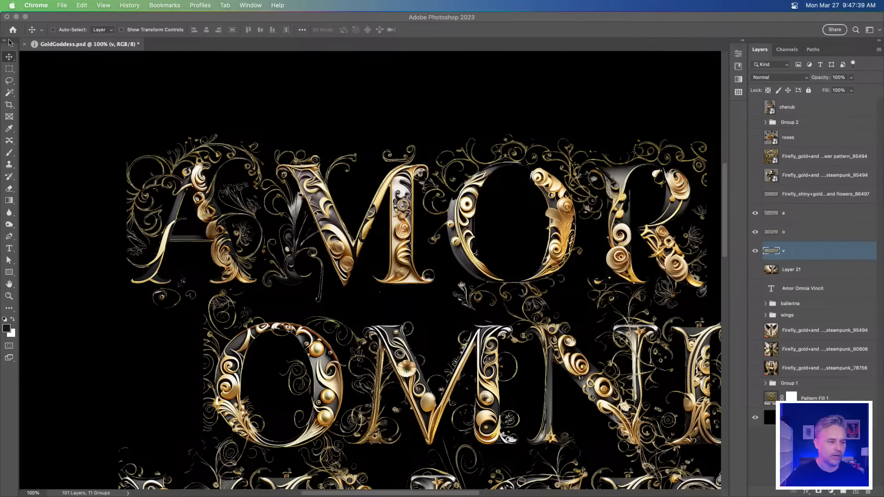
On the a layer, lasso around the swirls along the outer edge of the A in AMOR.
{"action": "left_click", "coordinate": [8, 81]}
{"action": "left_click", "coordinate": [773, 212]}
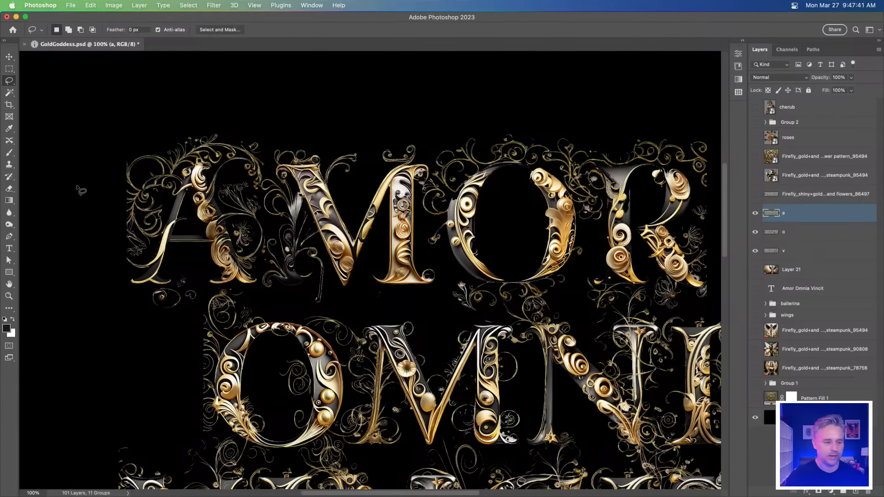
{"action": "mouse_move", "coordinate": [124, 152]}
{"action": "left_mouse_down"}
{"action": "mouse_move", "coordinate": [137, 196]}
{"action": "mouse_move", "coordinate": [168, 203]}
{"action": "mouse_move", "coordinate": [173, 217]}
{"action": "mouse_move", "coordinate": [134, 271]}
{"action": "mouse_move", "coordinate": [116, 179]}
{"action": "mouse_move", "coordinate": [123, 153]}
{"action": "left_mouse_up"}
{"action": "scroll", "coordinate": [322, 185], "scroll_direction": "right", "scroll_amount": 10}
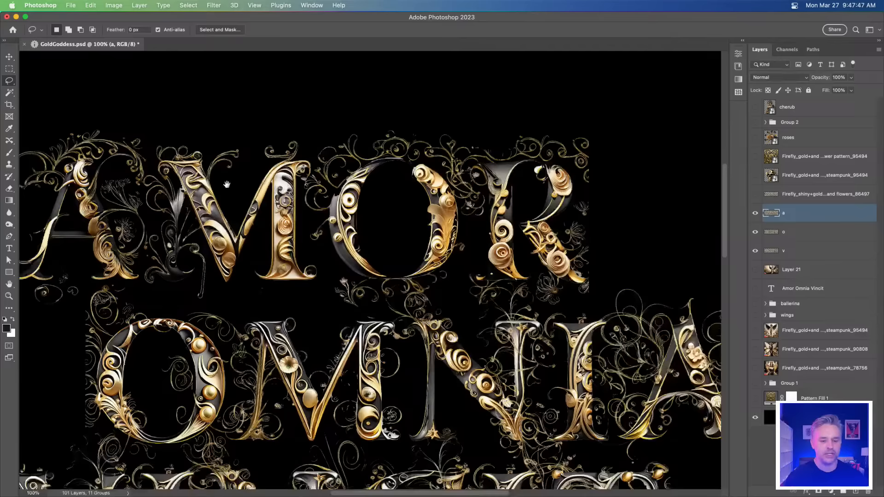
Lasso and delete the cut-off swirls along the outer edge of the R in AMOR, and clear the selection.
{"action": "mouse_move", "coordinate": [491, 140]}
{"action": "left_mouse_down"}
{"action": "mouse_move", "coordinate": [514, 188]}
{"action": "mouse_move", "coordinate": [541, 208]}
{"action": "mouse_move", "coordinate": [495, 101]}
{"action": "left_mouse_up"}
{"action": "key", "text": "Delete"}
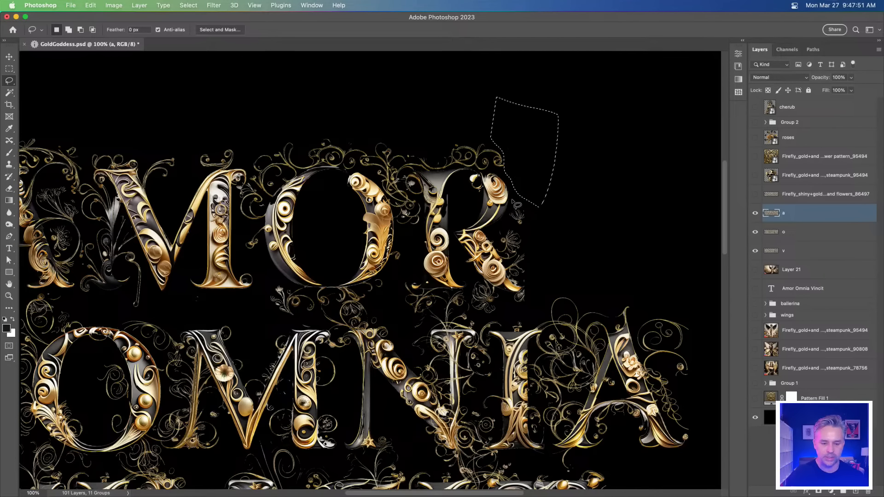
{"action": "mouse_move", "coordinate": [529, 187]}
{"action": "left_mouse_down"}
{"action": "mouse_move", "coordinate": [510, 226]}
{"action": "mouse_move", "coordinate": [537, 230]}
{"action": "mouse_move", "coordinate": [525, 199]}
{"action": "left_mouse_up"}
{"action": "key", "text": "Delete"}
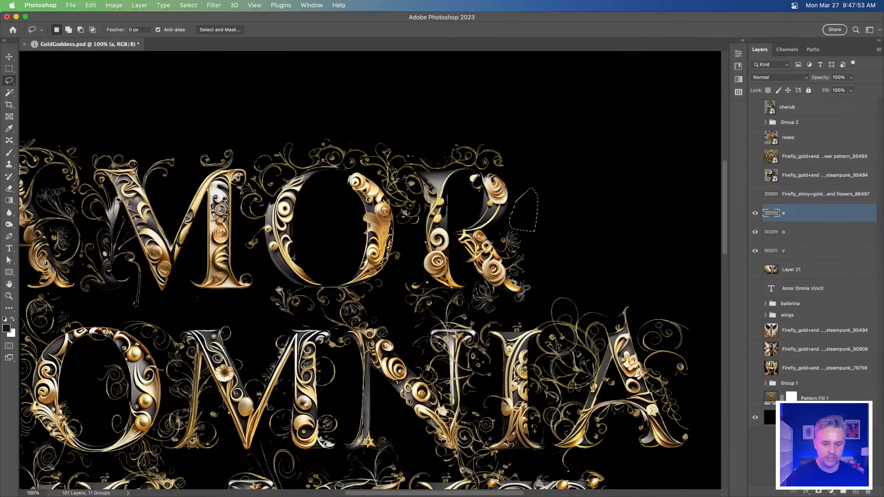
{"action": "mouse_move", "coordinate": [521, 286]}
{"action": "left_mouse_down"}
{"action": "mouse_move", "coordinate": [518, 311]}
{"action": "mouse_move", "coordinate": [537, 282]}
{"action": "mouse_move", "coordinate": [527, 279]}
{"action": "left_mouse_up"}
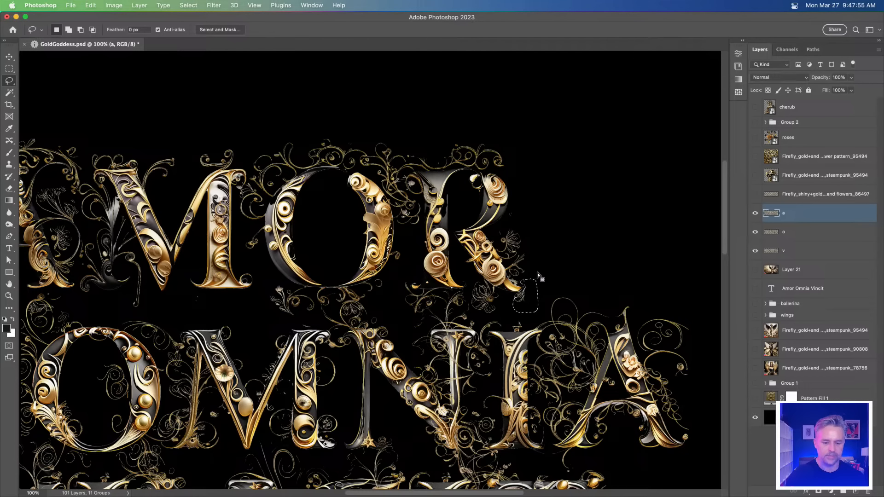
{"action": "key", "text": "Delete"}
{"action": "left_click", "coordinate": [544, 249]}
{"action": "key", "text": "super+0"}
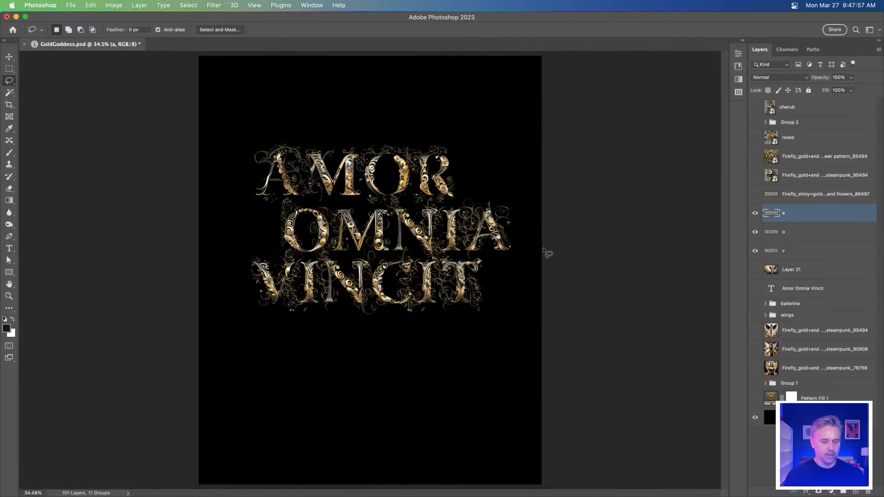
Group the a, o and v layers with the Firefly shiny gold lettering layer above them, and hide the group.
{"action": "left_click", "coordinate": [9, 58]}
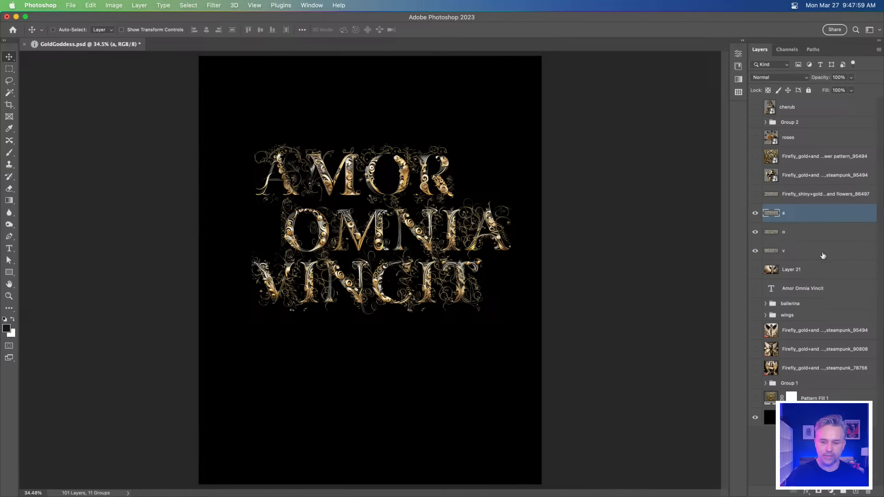
{"action": "left_click", "coordinate": [806, 249]}
{"action": "left_click", "coordinate": [797, 194], "text": "shift"}
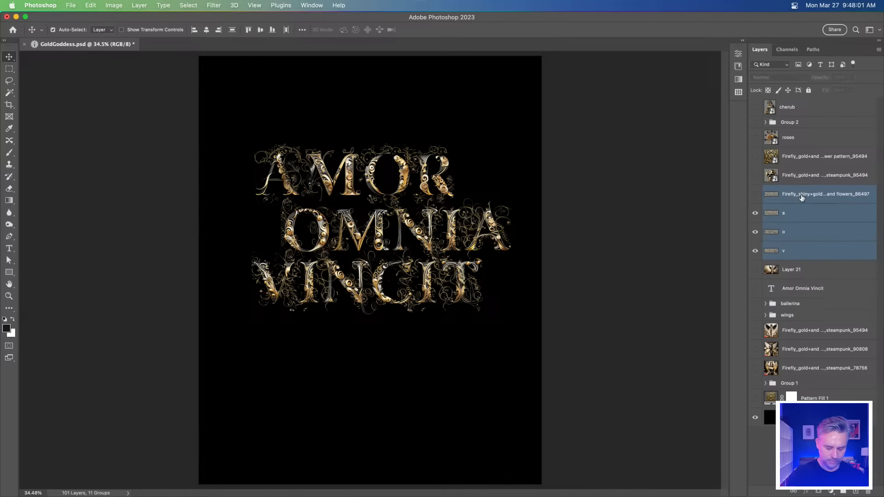
{"action": "key", "text": "super+g"}
{"action": "left_click", "coordinate": [755, 191]}
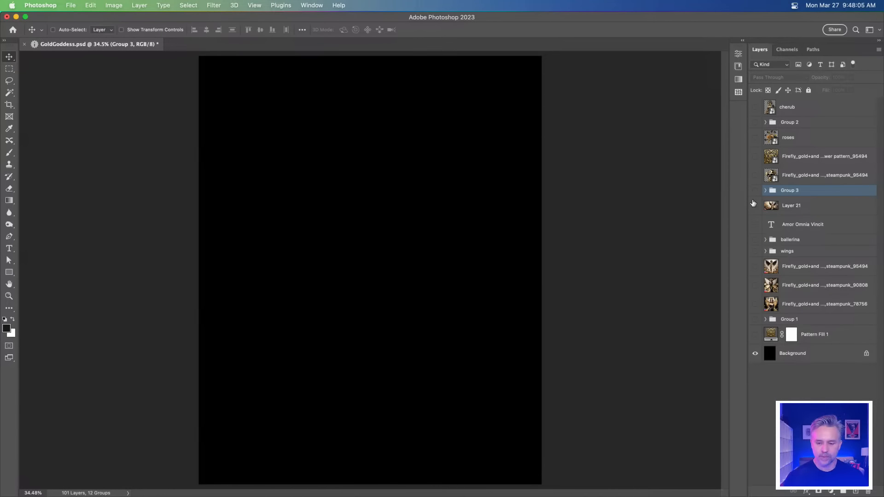
Show the skull, roses and cherub layers, and select the cherub layer.
{"action": "left_click", "coordinate": [754, 176]}
{"action": "left_click", "coordinate": [756, 138]}
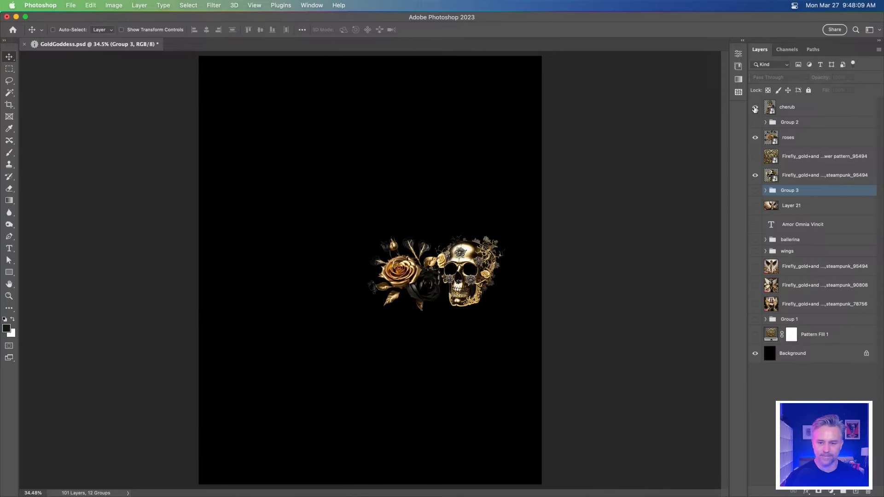
{"action": "left_click", "coordinate": [755, 108]}
{"action": "left_click", "coordinate": [789, 108]}
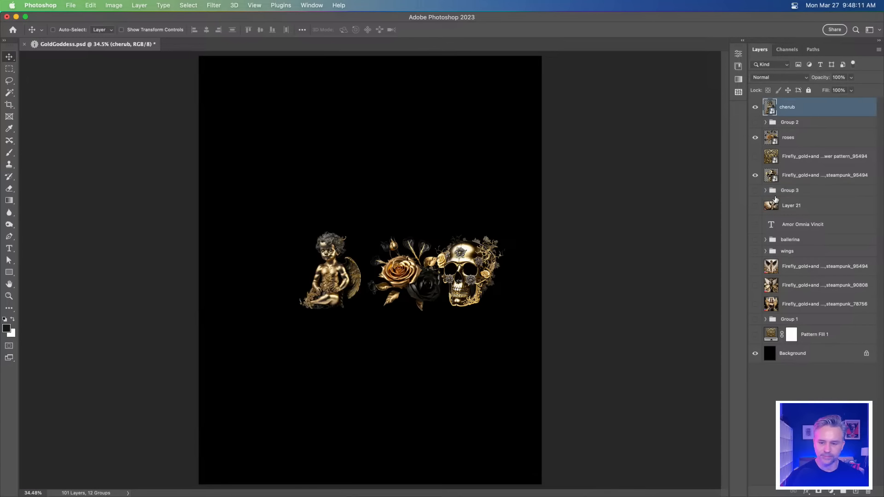
Delete the Amor Omnia Vincit text layer.
{"action": "left_click", "coordinate": [795, 179]}
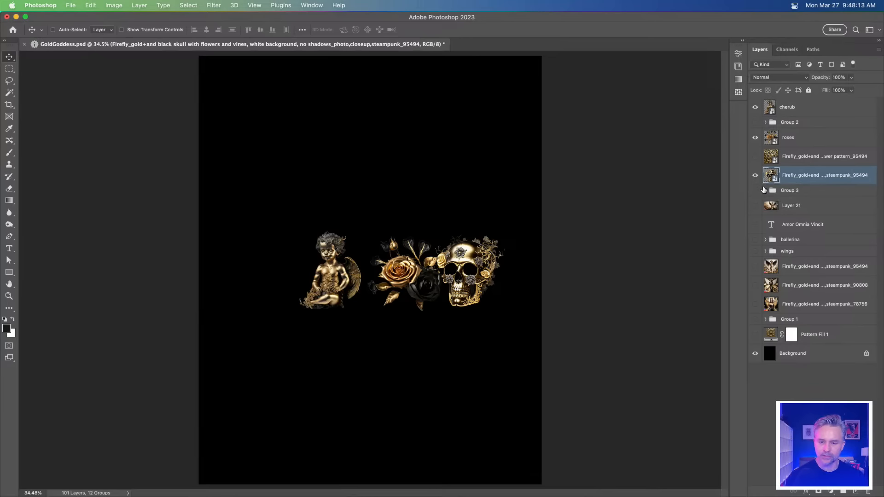
{"action": "left_click", "coordinate": [765, 190]}
{"action": "left_click", "coordinate": [765, 191]}
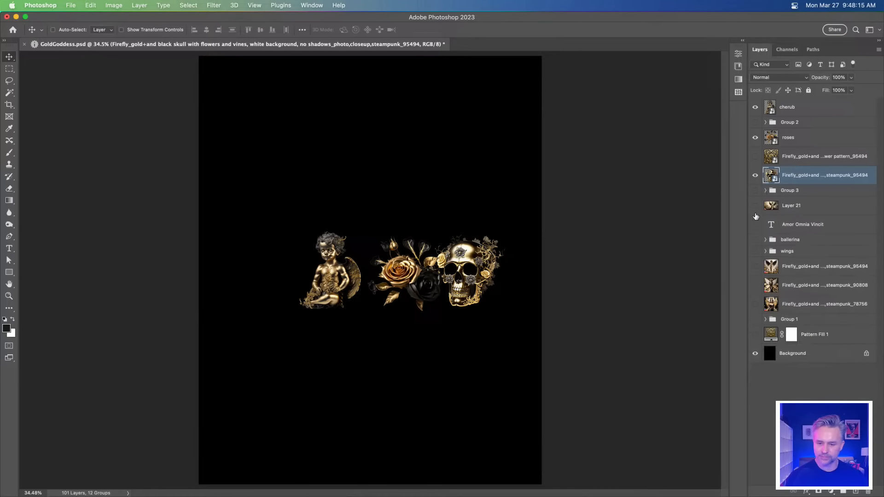
{"action": "left_click", "coordinate": [803, 226]}
{"action": "key", "text": "Delete"}
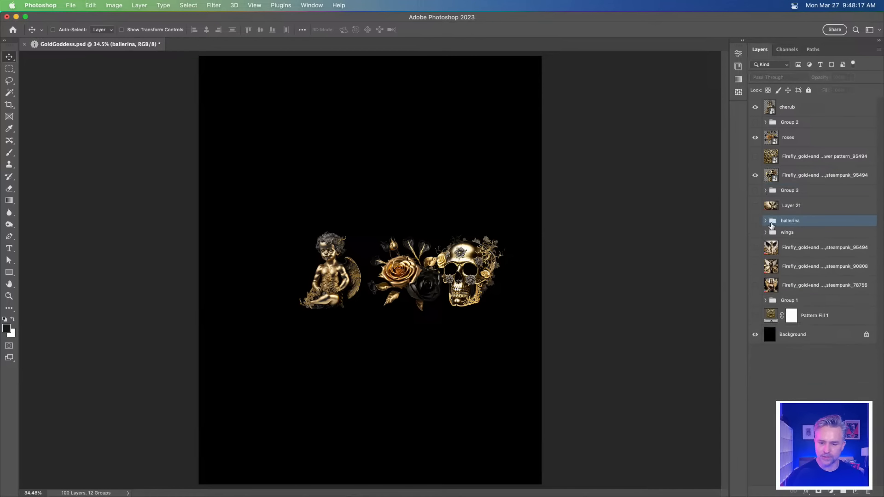
Look through the layers inside the ballerina group and make the group visible.
{"action": "left_click", "coordinate": [765, 221]}
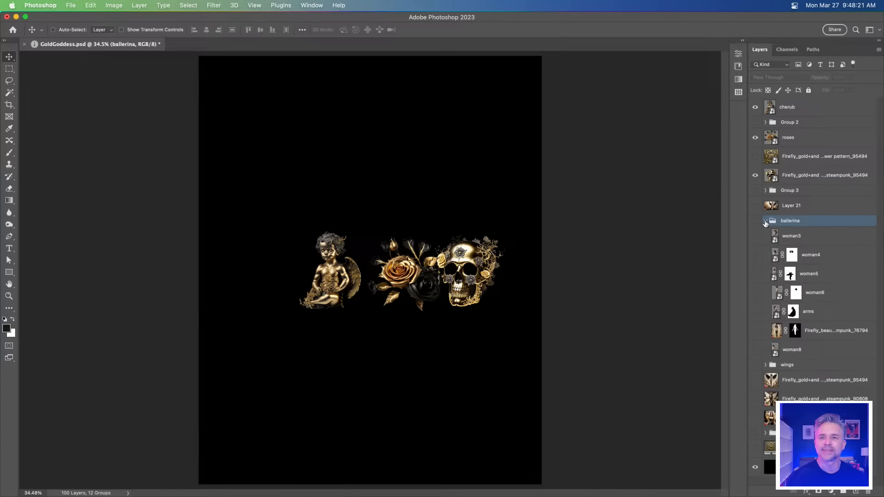
{"action": "left_click", "coordinate": [765, 221]}
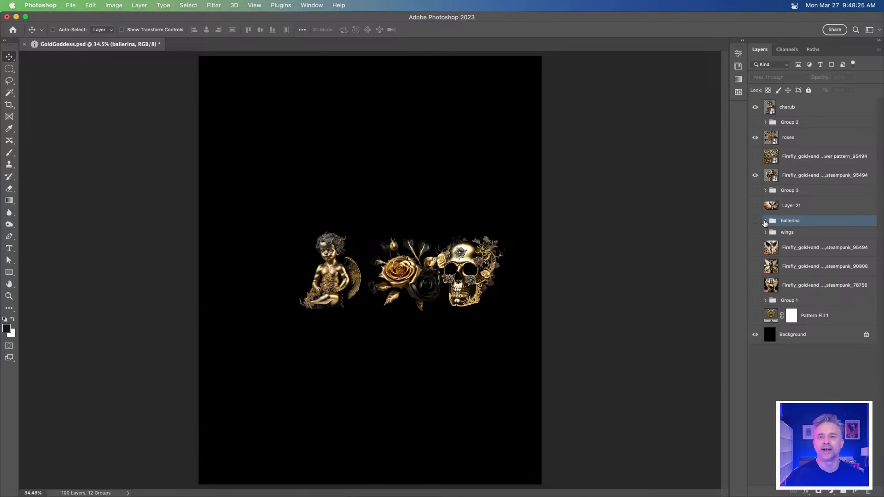
{"action": "left_click", "coordinate": [753, 223]}
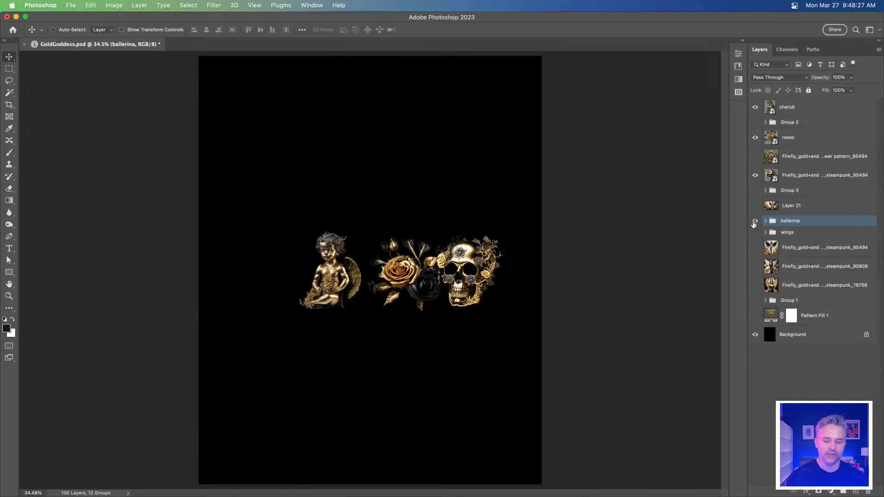
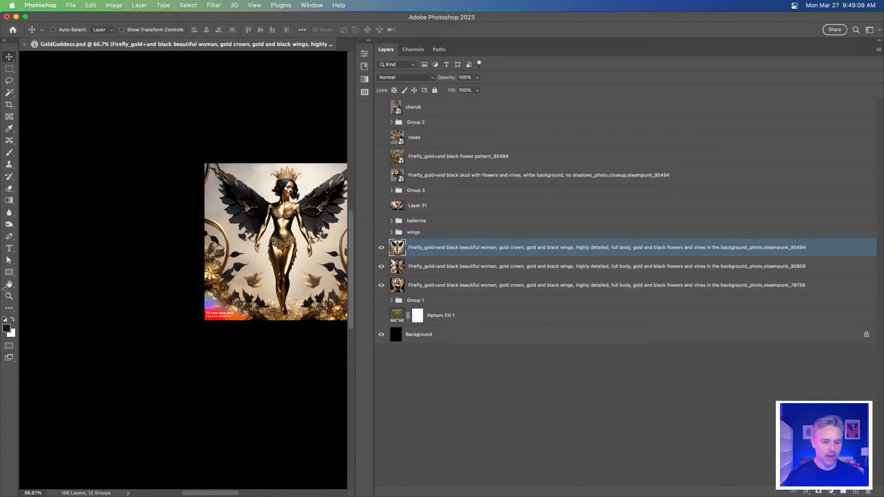
Place the gold and black skull image from the Finder Downloads folder into the Photoshop composite, and delete its layer.
{"action": "left_click_drag", "start_coordinate": [373, 152], "coordinate": [840, 168]}
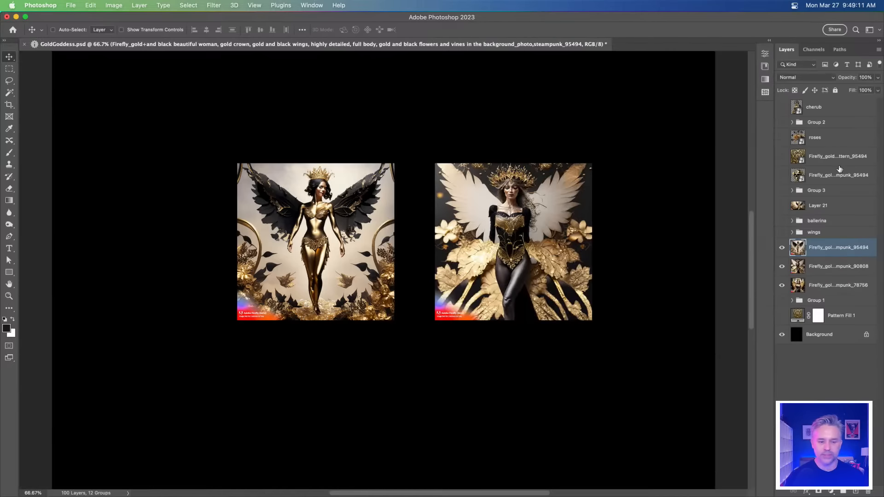
{"action": "mouse_move", "coordinate": [172, 496]}
{"action": "left_click", "coordinate": [46, 484]}
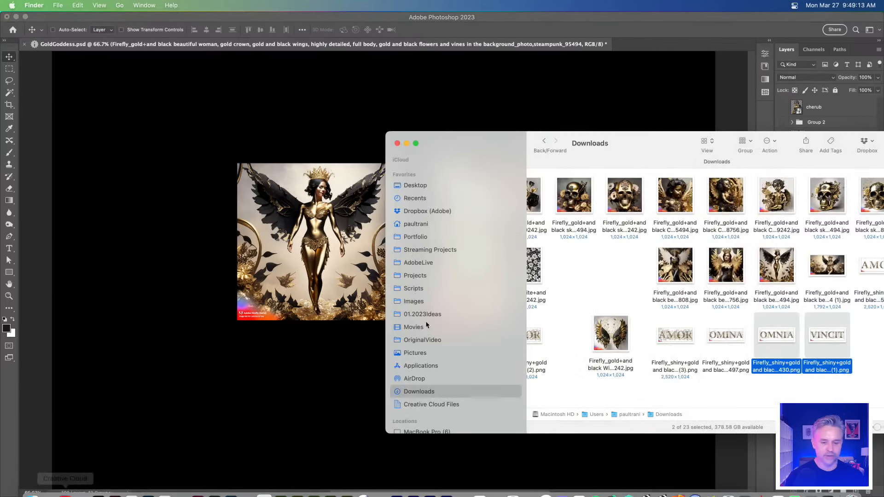
{"action": "left_click_drag", "start_coordinate": [574, 197], "coordinate": [159, 283]}
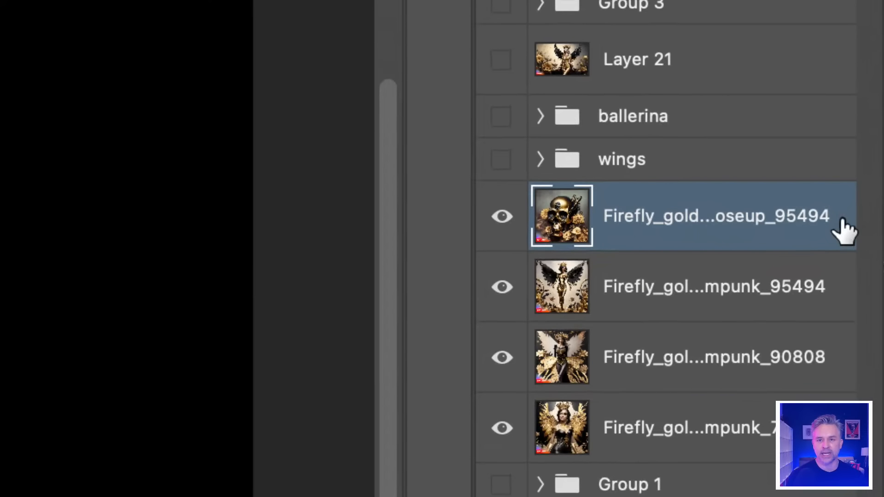
{"action": "key", "text": "BackSpace"}
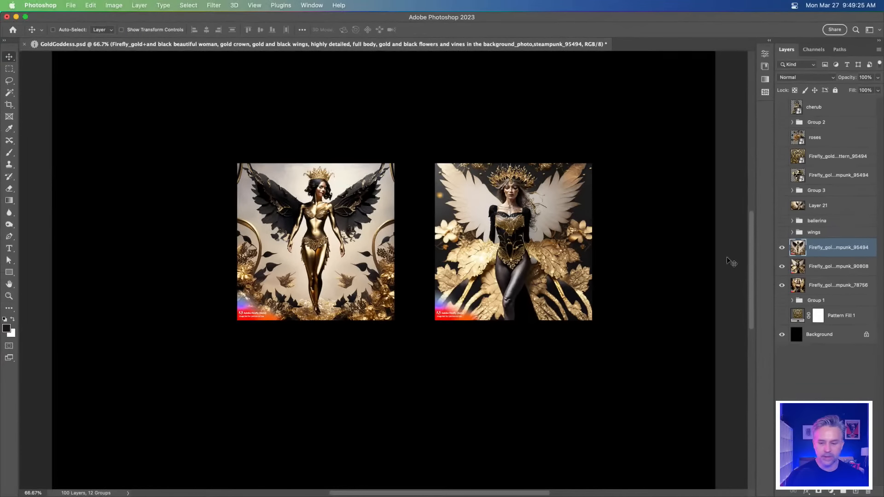
Hide the three winged-woman Firefly layers, and show and select Group 1.
{"action": "left_click_drag", "start_coordinate": [781, 248], "coordinate": [780, 289]}
{"action": "left_click", "coordinate": [781, 301]}
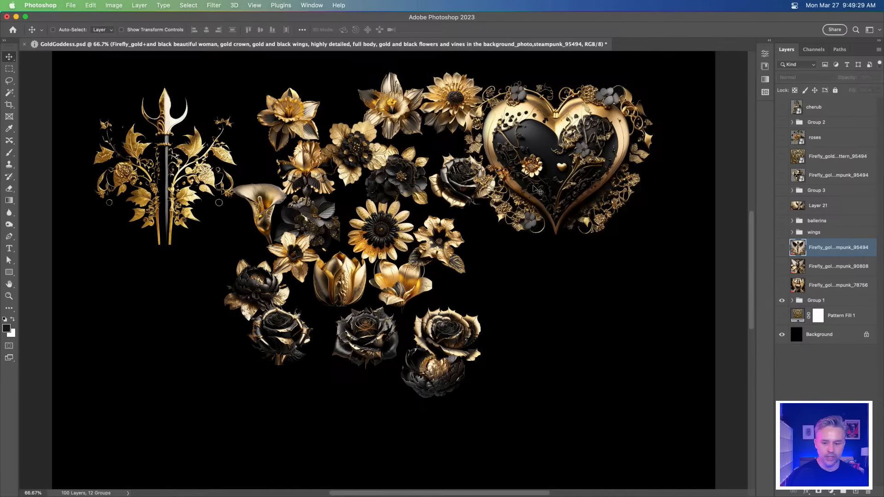
{"action": "left_click", "coordinate": [829, 302]}
Move the ornate heart down and spread several individual flowers from the central cluster out towards the canvas edges.
{"action": "left_click_drag", "start_coordinate": [524, 134], "coordinate": [537, 254]}
{"action": "scroll", "coordinate": [829, 248], "scroll_direction": "down", "scroll_amount": 3}
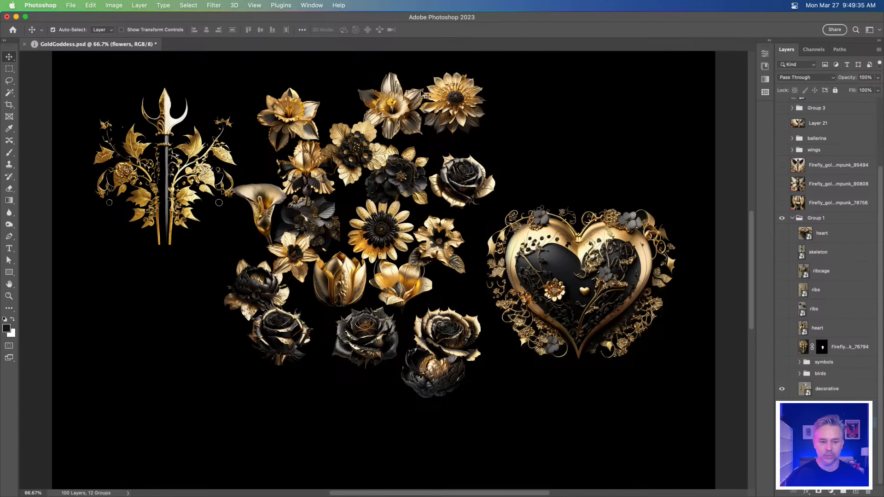
{"action": "left_click", "coordinate": [428, 97]}
{"action": "left_click_drag", "start_coordinate": [435, 100], "coordinate": [601, 100]}
{"action": "left_click_drag", "start_coordinate": [297, 111], "coordinate": [121, 313]}
{"action": "left_click_drag", "start_coordinate": [255, 304], "coordinate": [85, 435]}
{"action": "left_click_drag", "start_coordinate": [274, 340], "coordinate": [683, 449]}
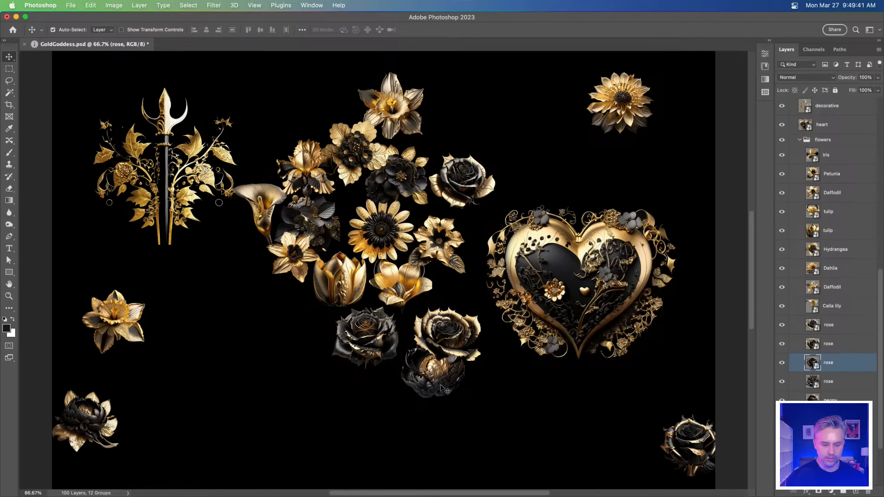
{"action": "left_click_drag", "start_coordinate": [446, 389], "coordinate": [580, 462]}
{"action": "left_click_drag", "start_coordinate": [693, 451], "coordinate": [636, 424]}
Hide the flowers, heart and decorative elements in Group 1, and show the masked Firefly layer ending in 76794.
{"action": "left_click", "coordinate": [800, 140]}
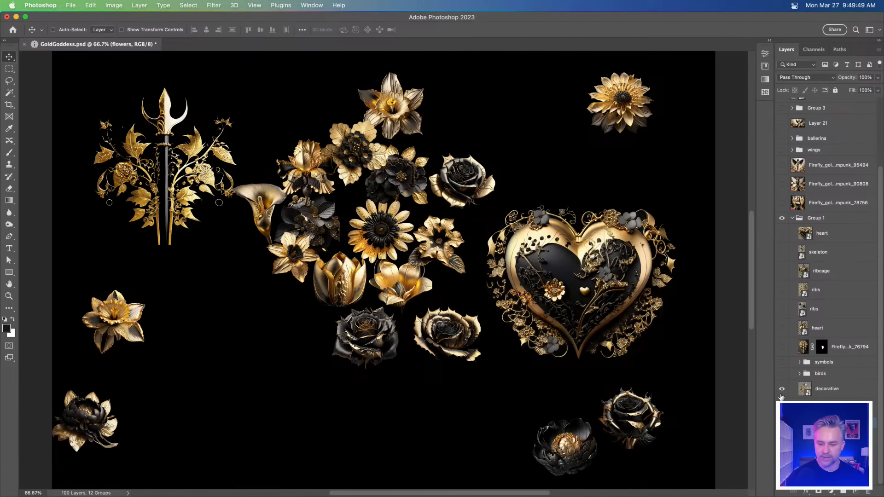
{"action": "left_click", "coordinate": [782, 423]}
{"action": "left_click", "coordinate": [782, 347]}
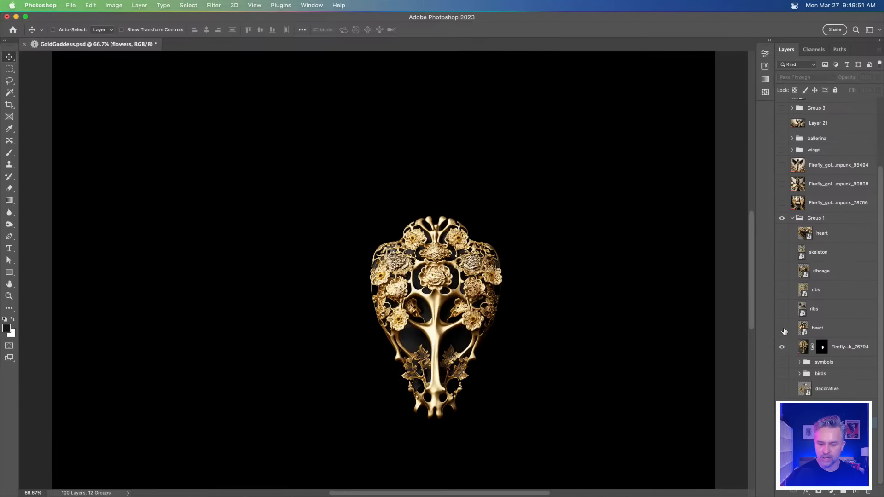
Show and select the lower heart layer in Group 1, and inspect its gold and black details up close.
{"action": "left_click", "coordinate": [781, 328]}
{"action": "left_click", "coordinate": [818, 328]}
{"action": "left_click_drag", "start_coordinate": [366, 276], "coordinate": [299, 258]}
{"action": "key", "text": "super+plus"}
{"action": "left_click_drag", "start_coordinate": [201, 266], "coordinate": [492, 353]}
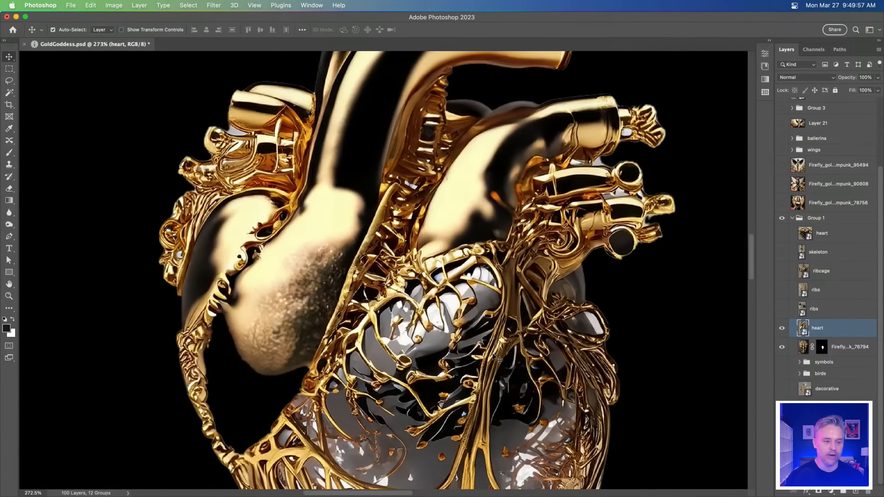
{"action": "key", "text": "super+minus"}
{"action": "left_click_drag", "start_coordinate": [337, 423], "coordinate": [314, 494]}
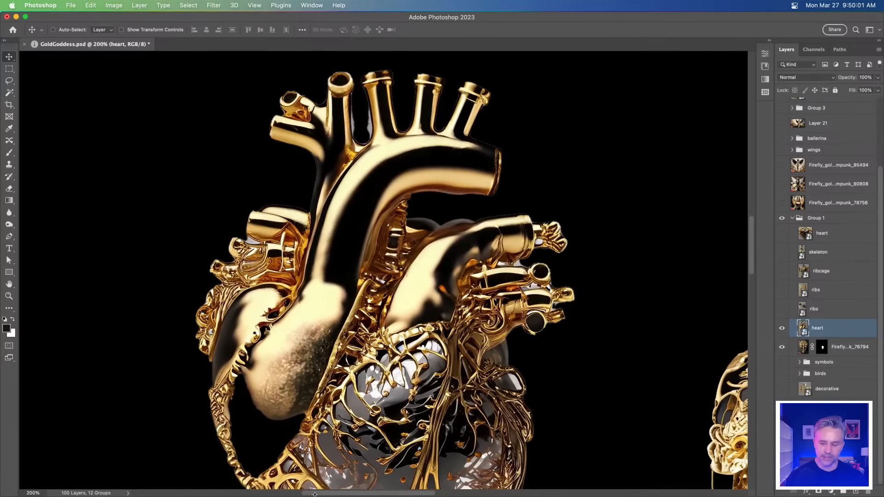
Show the upper ribs layer together with the lower heart layer, and hide the lower ribs and the masked Firefly skull.
{"action": "left_click", "coordinate": [782, 309]}
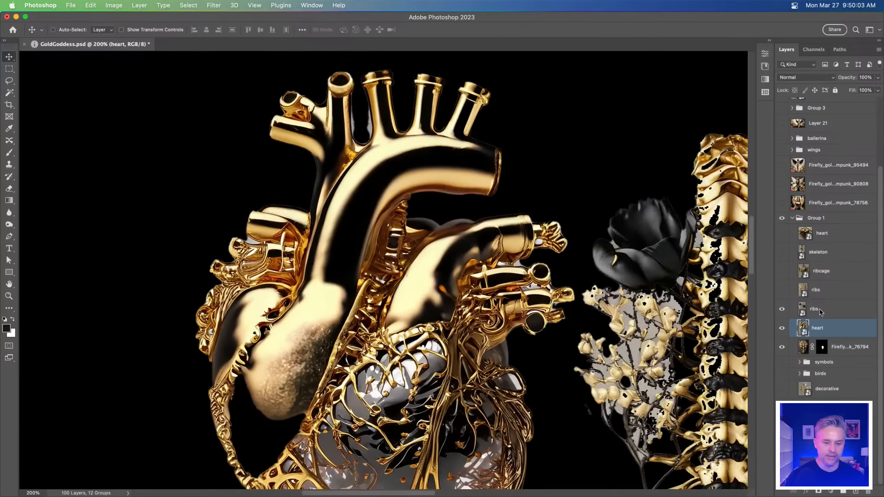
{"action": "left_click", "coordinate": [814, 311]}
{"action": "left_click", "coordinate": [781, 290]}
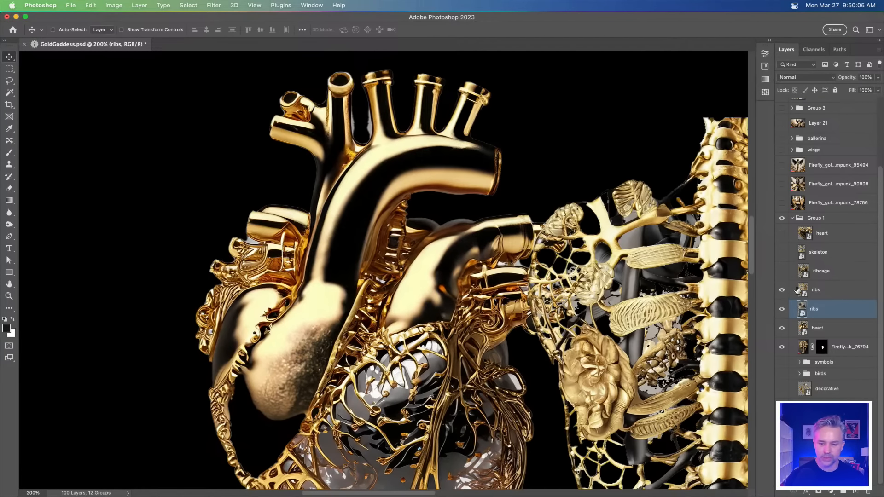
{"action": "left_click", "coordinate": [815, 290]}
{"action": "left_click_drag", "start_coordinate": [474, 267], "coordinate": [200, 140]}
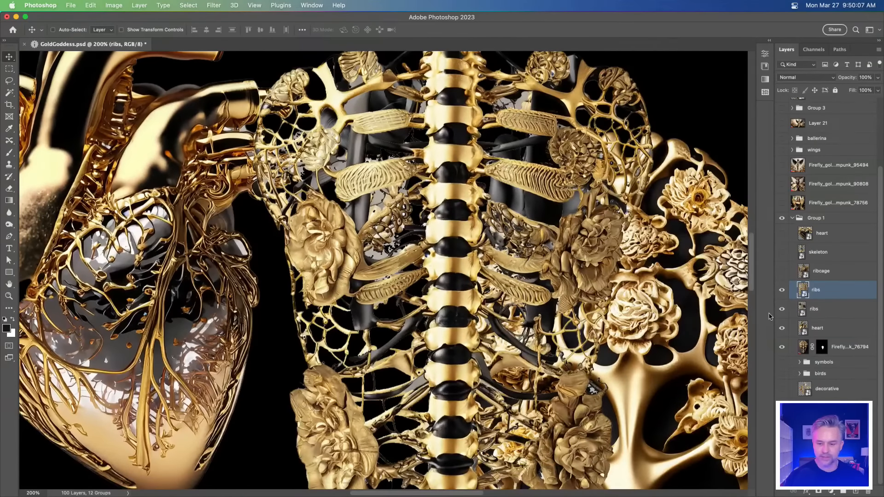
{"action": "left_click_drag", "start_coordinate": [783, 313], "coordinate": [783, 350]}
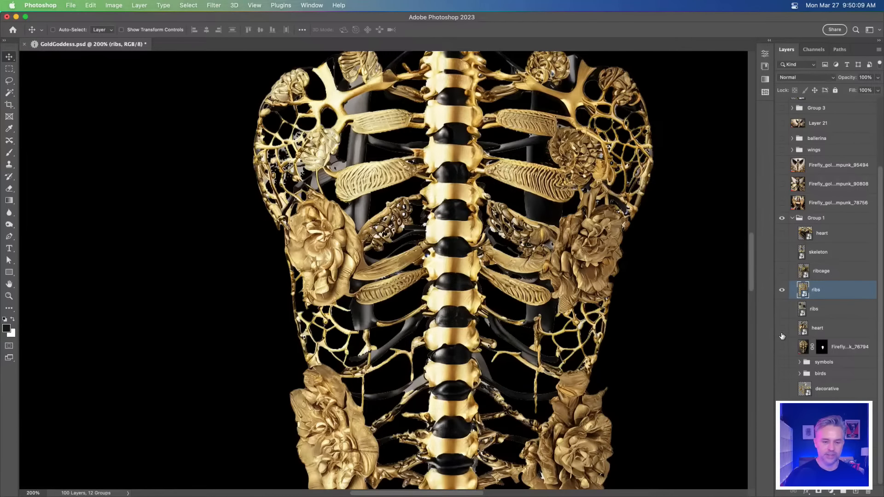
{"action": "key", "text": "super+1"}
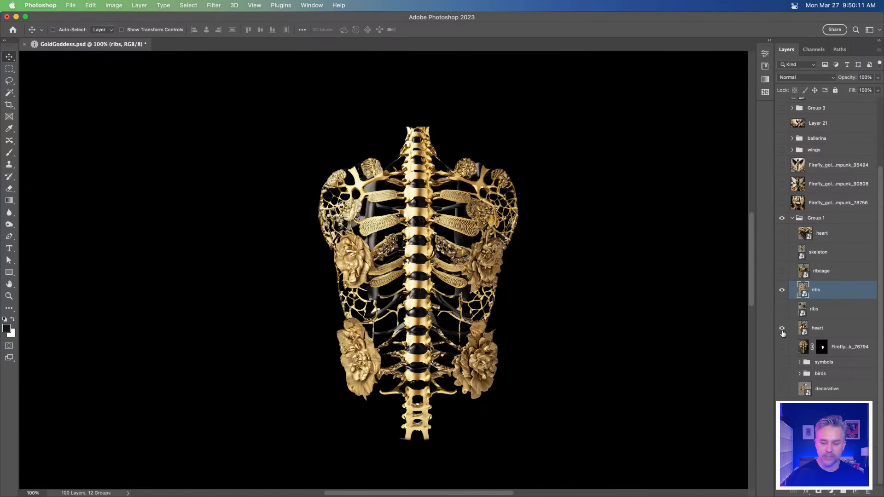
{"action": "left_click", "coordinate": [782, 329]}
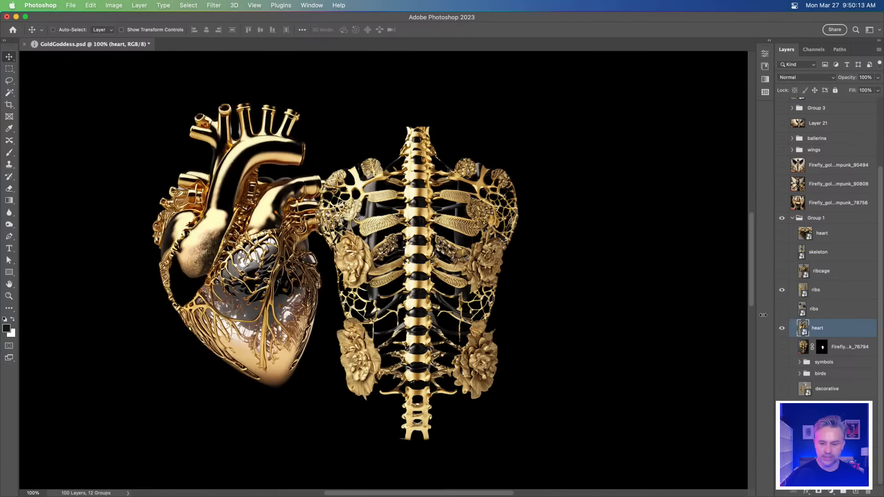
Enlarge the upper ribs layer so the ribcage towers over the heart.
{"action": "left_click", "coordinate": [828, 298]}
{"action": "key", "text": "super+t"}
{"action": "left_click_drag", "start_coordinate": [318, 127], "coordinate": [195, 58]}
{"action": "key", "text": "Return"}
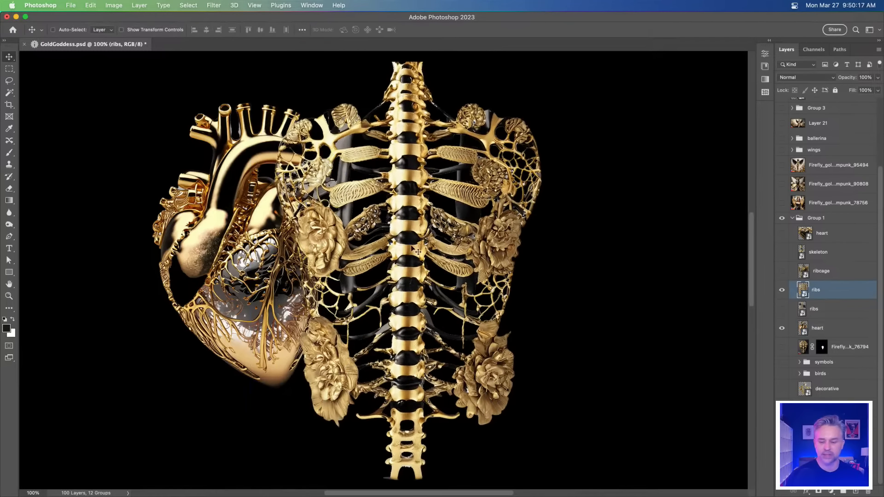
Scale the lower heart to about 51% and place it behind the ribs, just beside the spine.
{"action": "left_click", "coordinate": [825, 329]}
{"action": "key", "text": "super+t"}
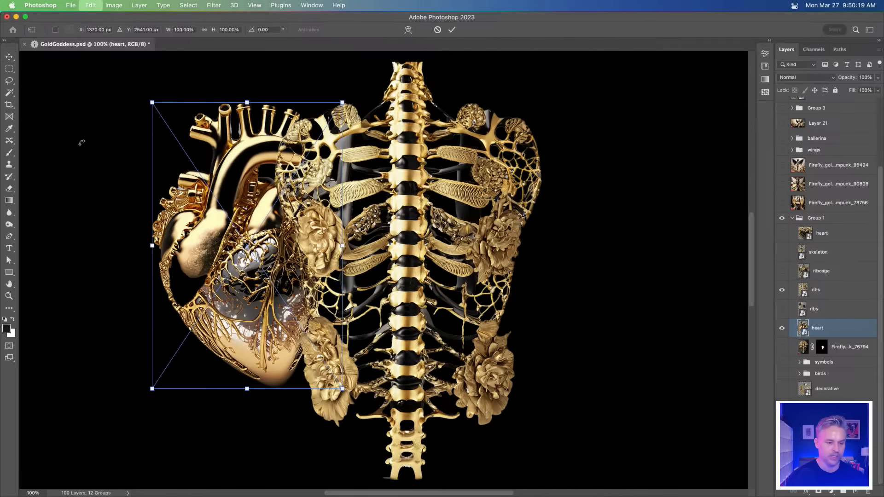
{"action": "left_click_drag", "start_coordinate": [152, 102], "coordinate": [249, 240]}
{"action": "left_click_drag", "start_coordinate": [341, 267], "coordinate": [428, 203]}
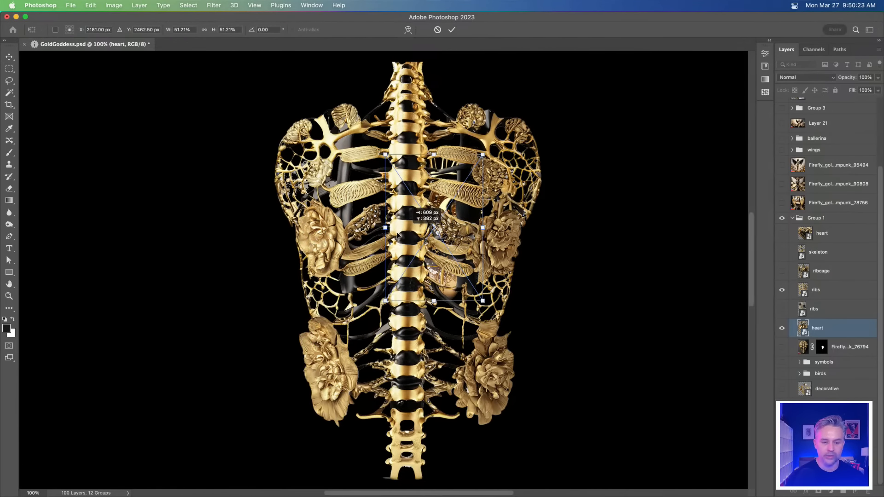
{"action": "key", "text": "Return"}
{"action": "key", "text": "super+plus"}
{"action": "left_click_drag", "start_coordinate": [371, 220], "coordinate": [312, 290]}
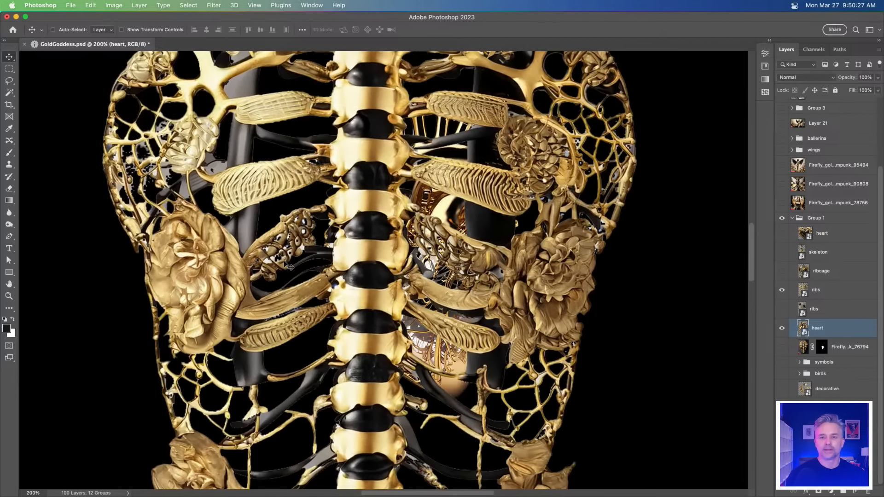
{"action": "key", "text": "super+minus"}
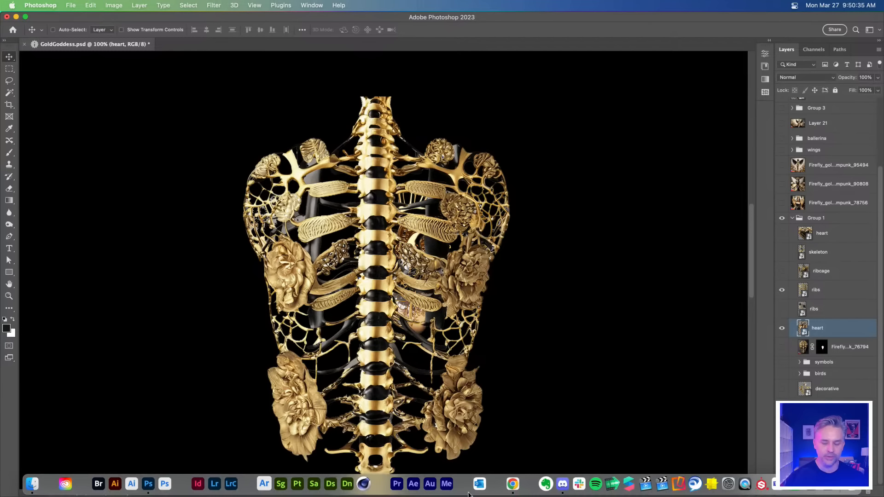
Switch to Adobe Firefly's text-to-image results in Chrome and open the image of the woman with golden wings.
{"action": "left_click", "coordinate": [512, 485]}
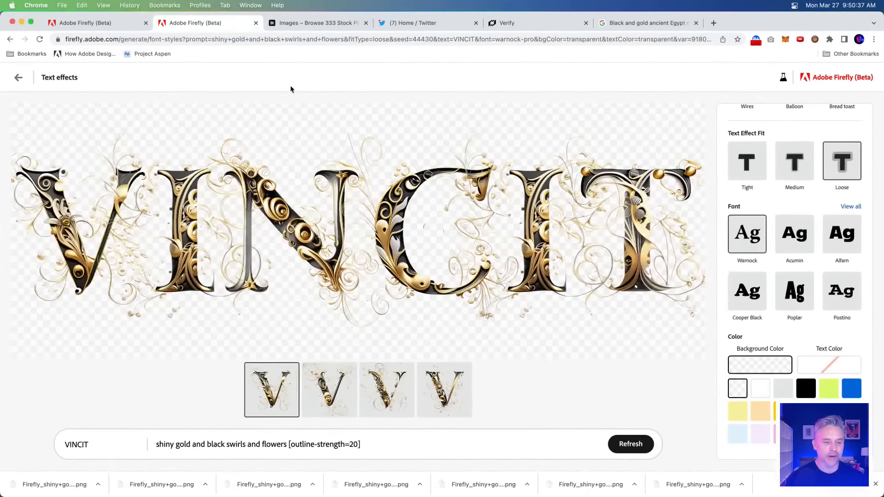
{"action": "left_click", "coordinate": [84, 24]}
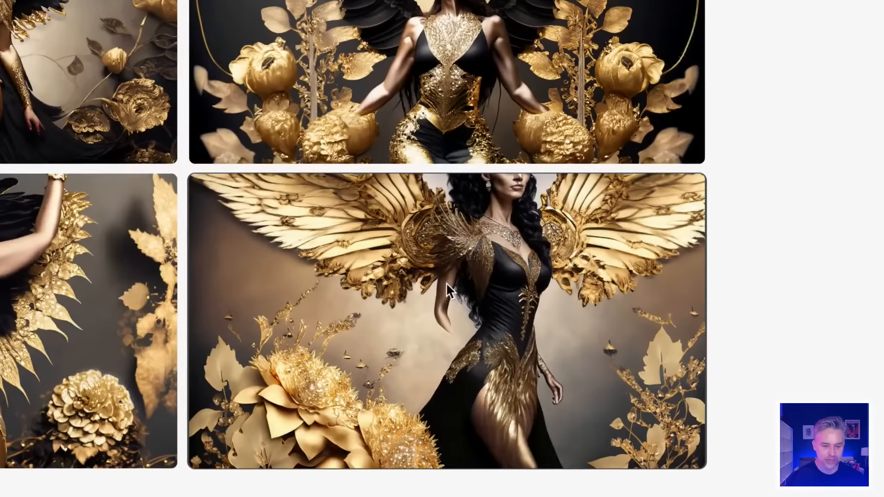
{"action": "left_click", "coordinate": [446, 282]}
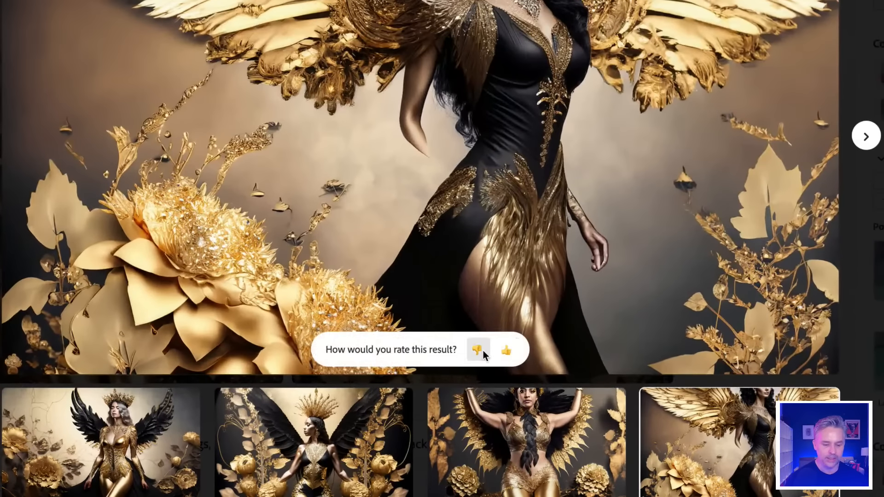
Rate the golden-winged woman image negatively as Poor Quality and Other, submit the note "missing an arm", and close the image.
{"action": "left_click", "coordinate": [482, 350]}
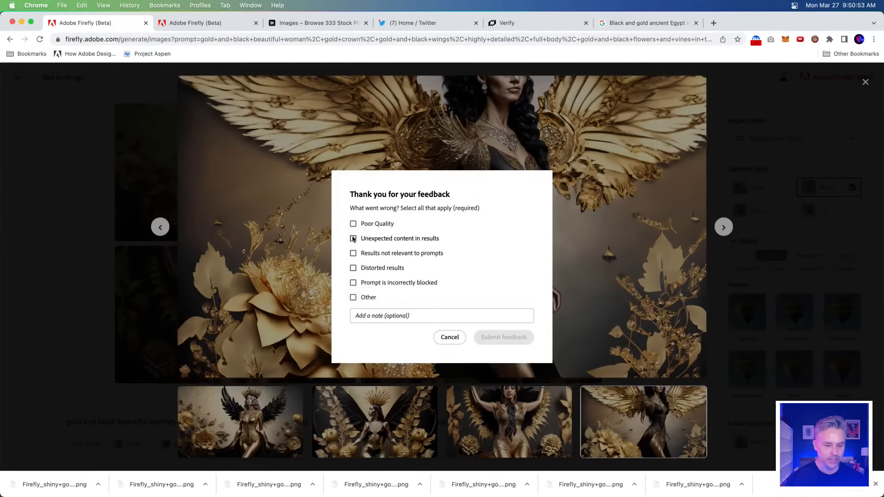
{"action": "left_click", "coordinate": [353, 224]}
{"action": "left_click", "coordinate": [353, 297]}
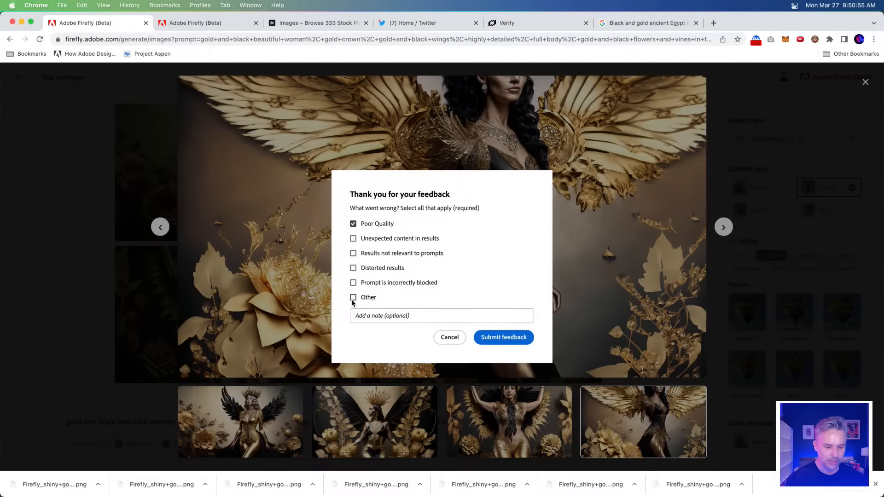
{"action": "left_click", "coordinate": [369, 318]}
{"action": "type", "text": "missing an arm"}
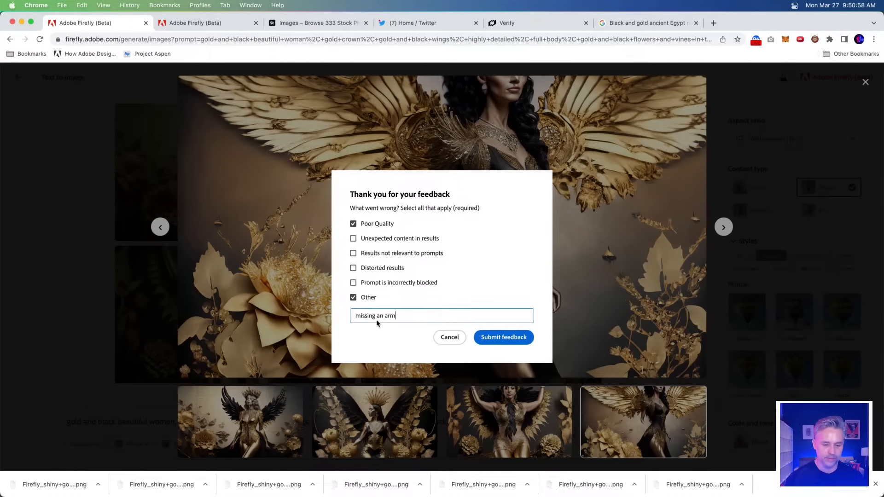
{"action": "left_click", "coordinate": [504, 338]}
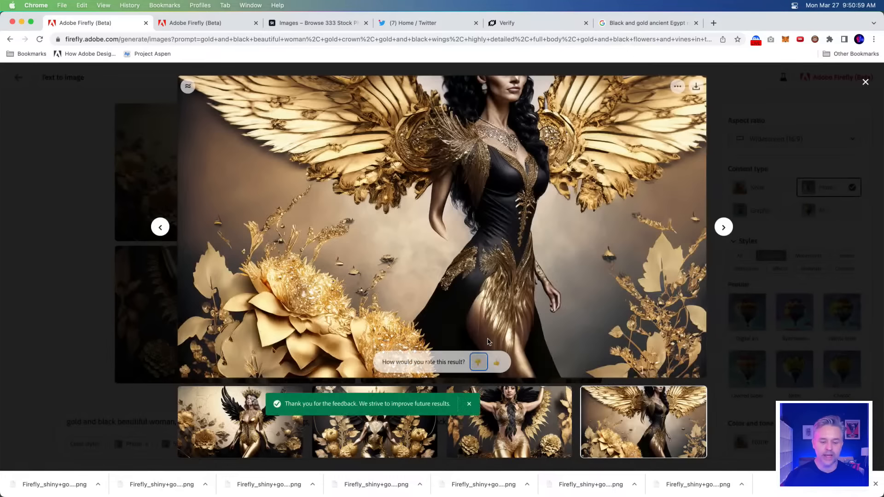
{"action": "left_click", "coordinate": [800, 180]}
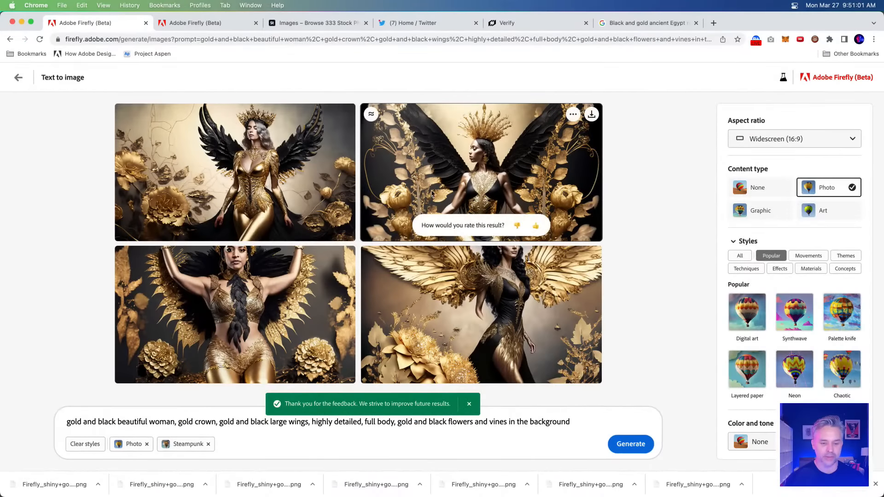
View the crowned, black-winged woman in profile and use that result as the reference image.
{"action": "left_click", "coordinate": [514, 187]}
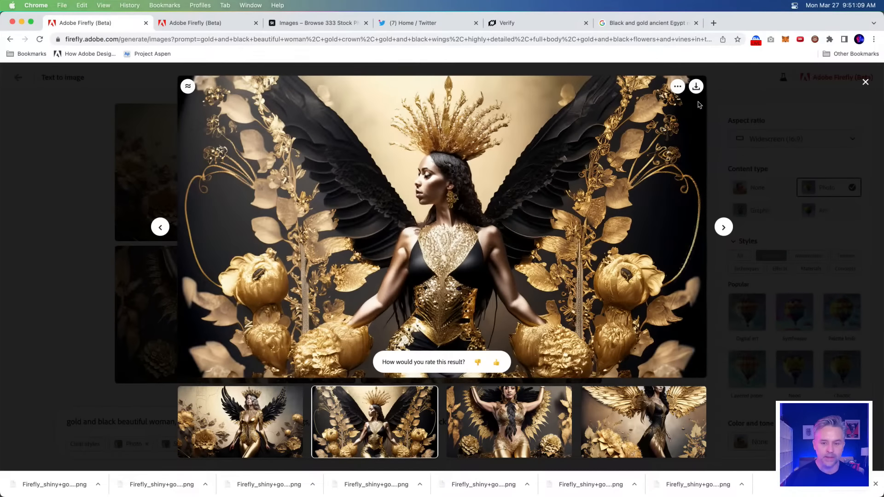
{"action": "key", "text": "Escape"}
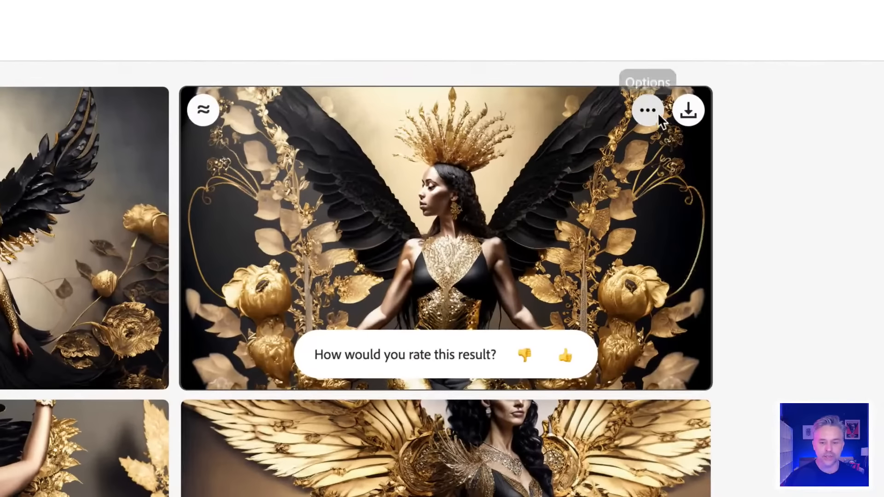
{"action": "left_click", "coordinate": [658, 114]}
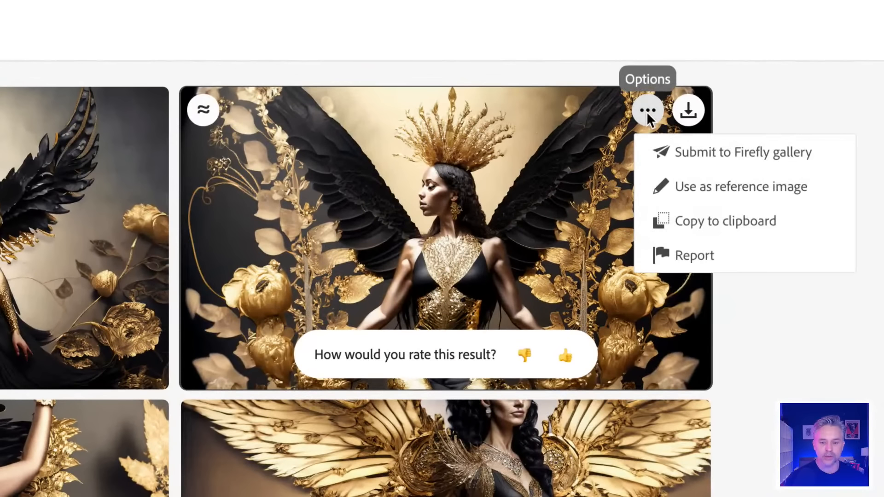
{"action": "left_click", "coordinate": [731, 194]}
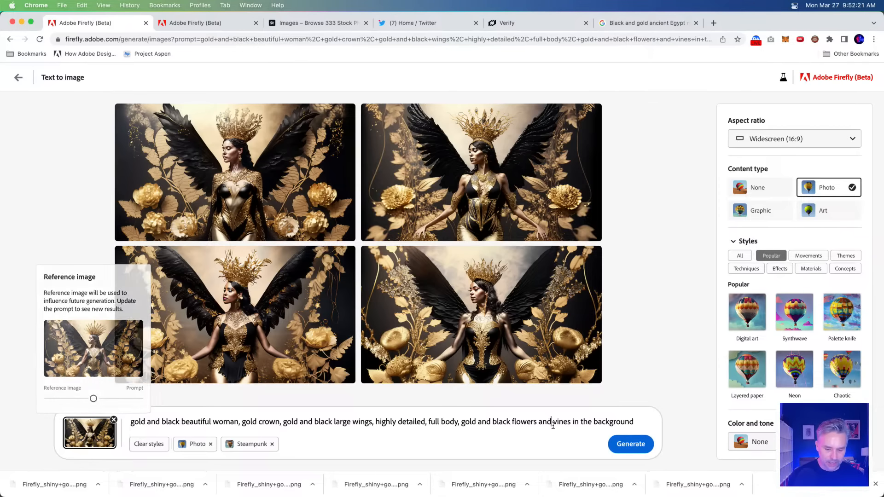
Add ", thomas kinkade" to the end of the prompt and generate new images.
{"action": "left_click", "coordinate": [635, 418]}
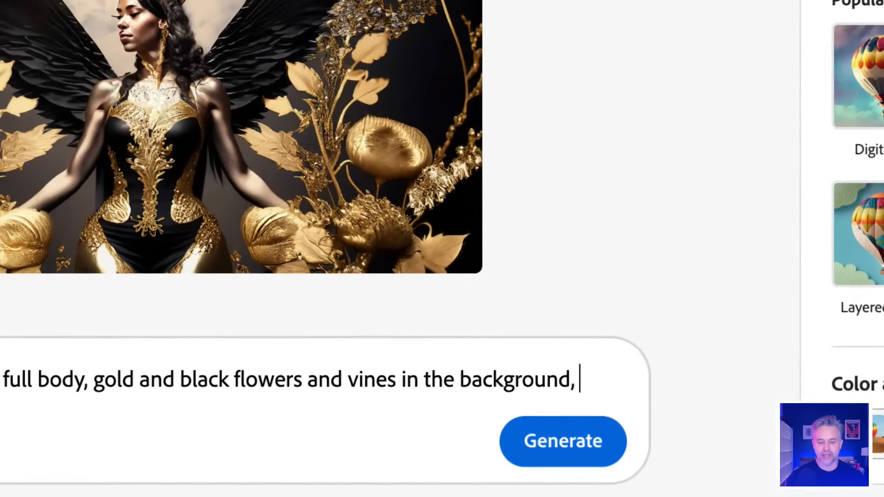
{"action": "type", "text": "f"}
{"action": "key", "text": "BackSpace"}
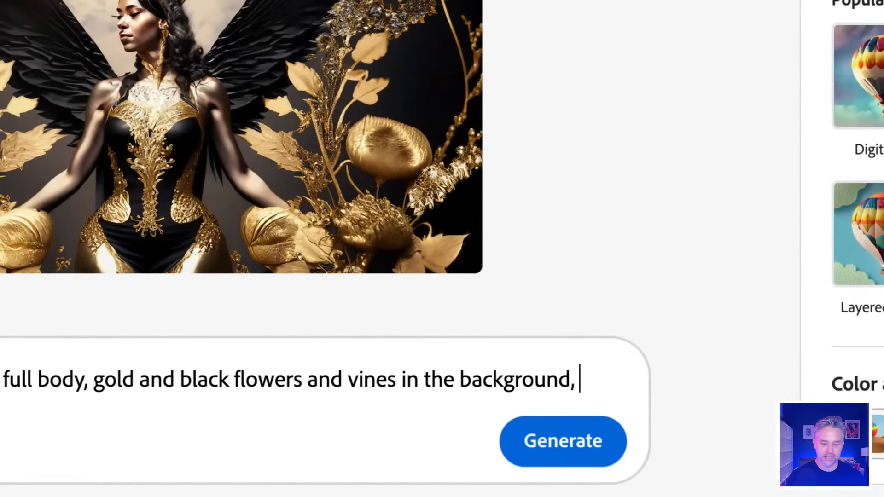
{"action": "type", "text": "to"}
{"action": "key", "text": "BackSpace"}
{"action": "type", "text": "homas "}
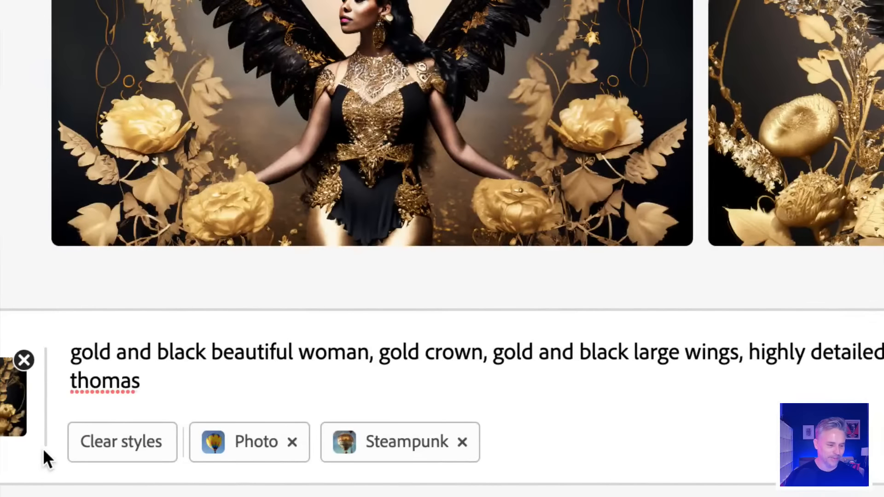
{"action": "type", "text": "kinkade"}
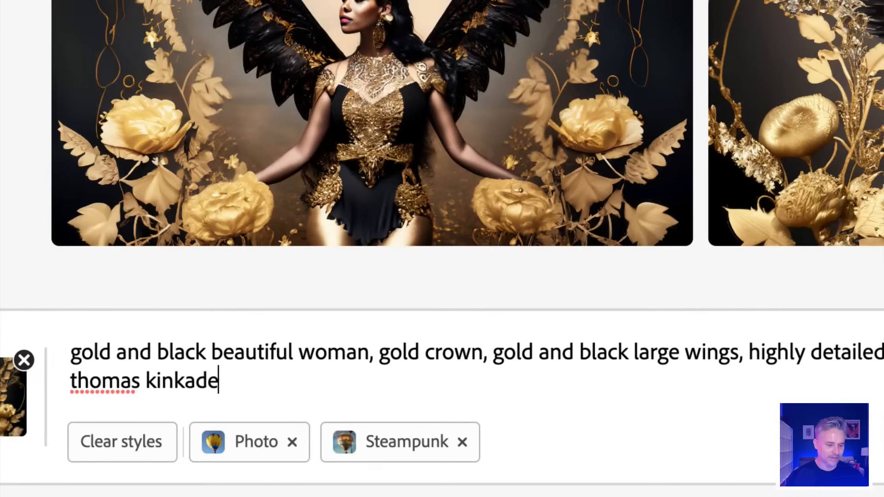
{"action": "key", "text": "Return"}
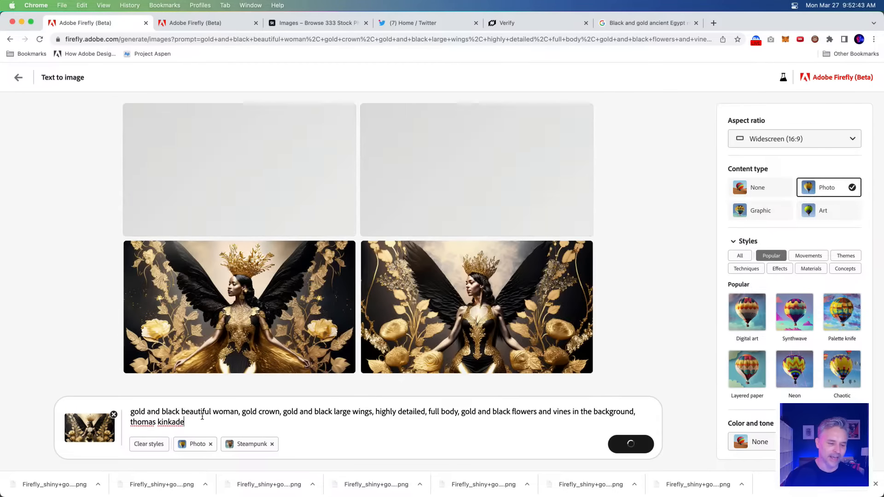
Replace "thomas kinkade" in the prompt with "van gogh" and generate new images.
{"action": "left_click_drag", "start_coordinate": [184, 422], "coordinate": [123, 421]}
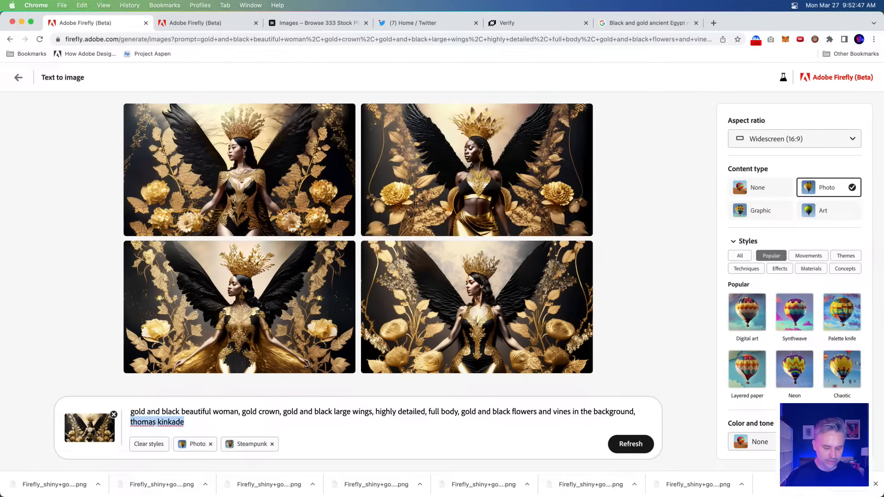
{"action": "type", "text": "van goh"}
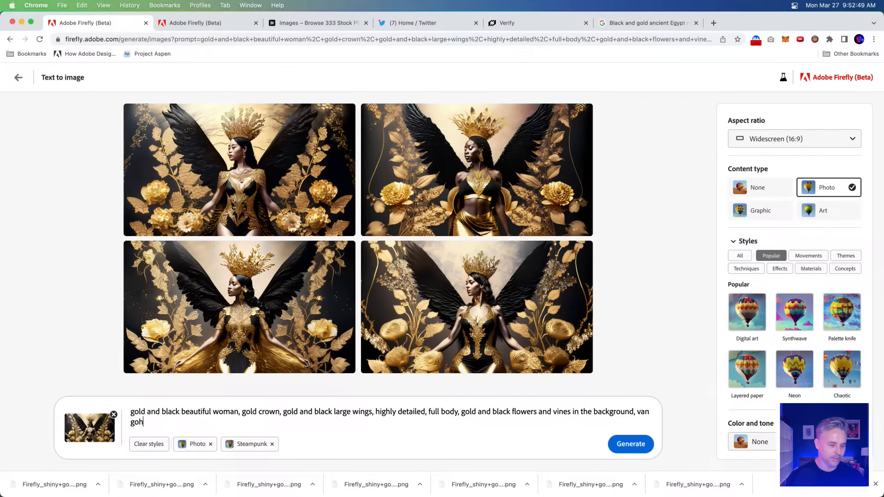
{"action": "key", "text": "BackSpace"}
{"action": "type", "text": "gh"}
{"action": "key", "text": "Return"}
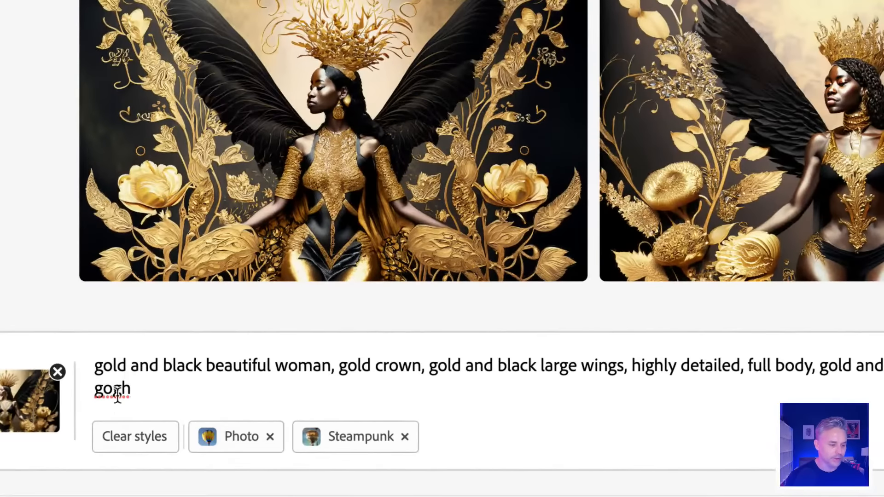
{"action": "left_click_drag", "start_coordinate": [137, 390], "coordinate": [94, 387]}
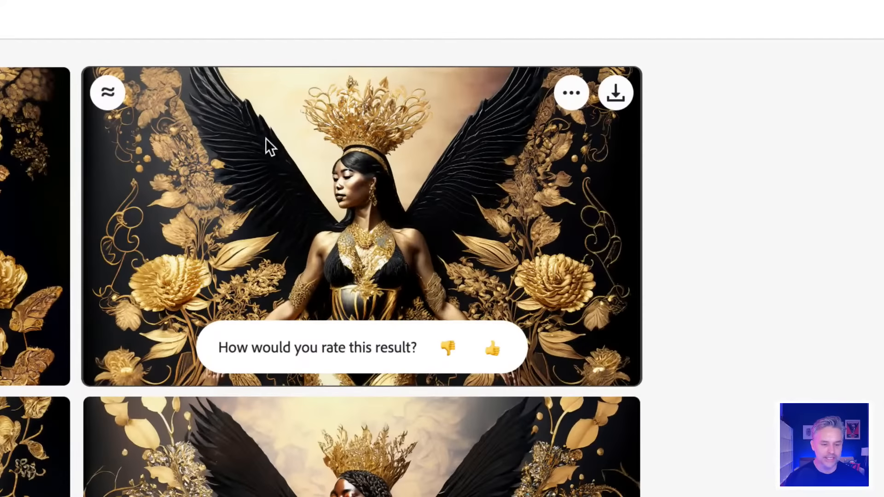
Download the crowned, black-winged woman image with Content Credentials included, and generate a fresh set of images from the same prompt.
{"action": "left_click", "coordinate": [610, 94]}
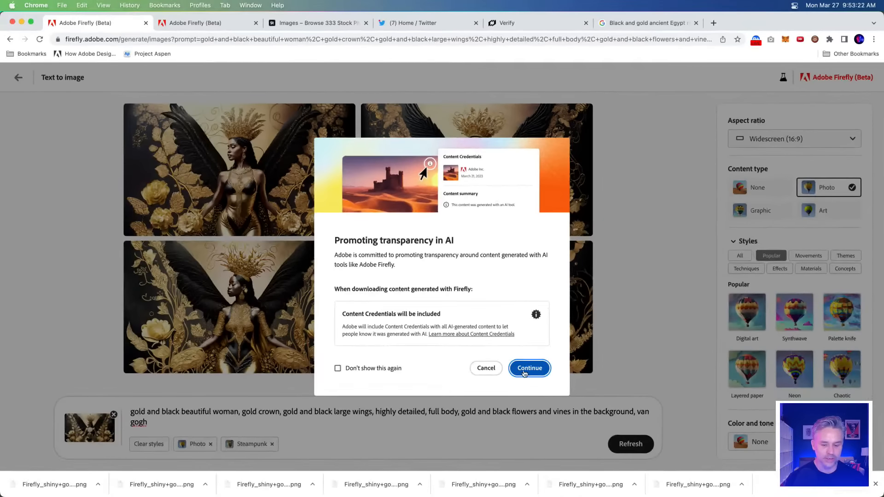
{"action": "left_click", "coordinate": [524, 369]}
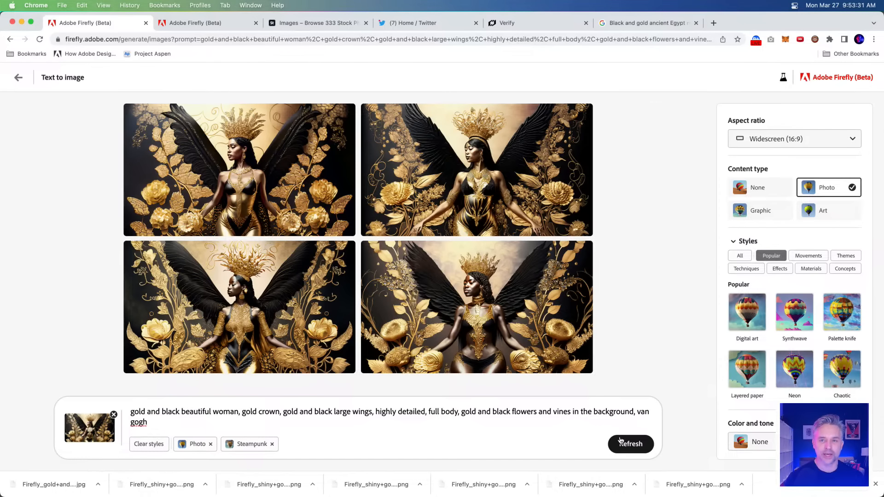
{"action": "left_click", "coordinate": [620, 441]}
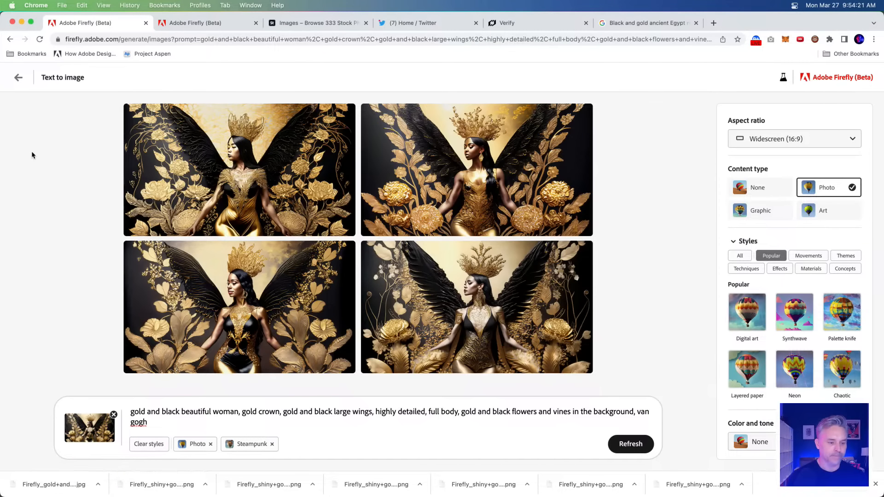
Copy the first winged-woman result, paste it into GoldGoddess.psd in Photoshop, and place its layer directly below the wings group.
{"action": "left_click", "coordinate": [326, 115]}
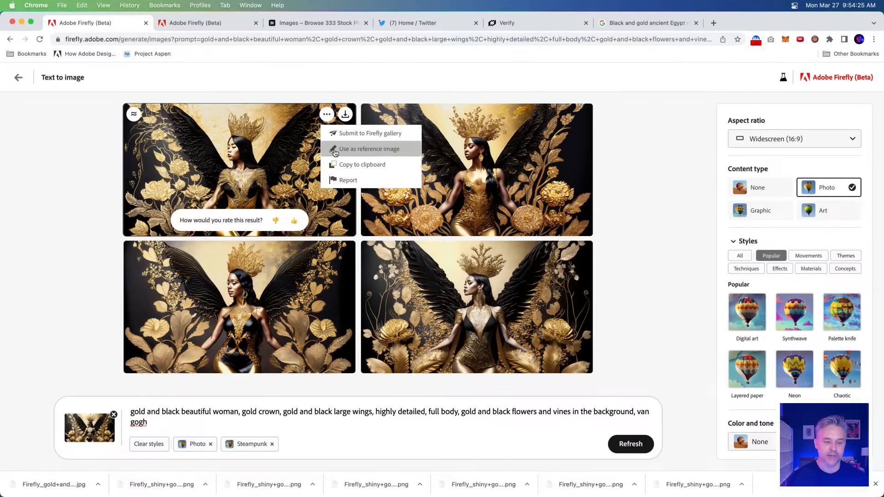
{"action": "left_click", "coordinate": [343, 166]}
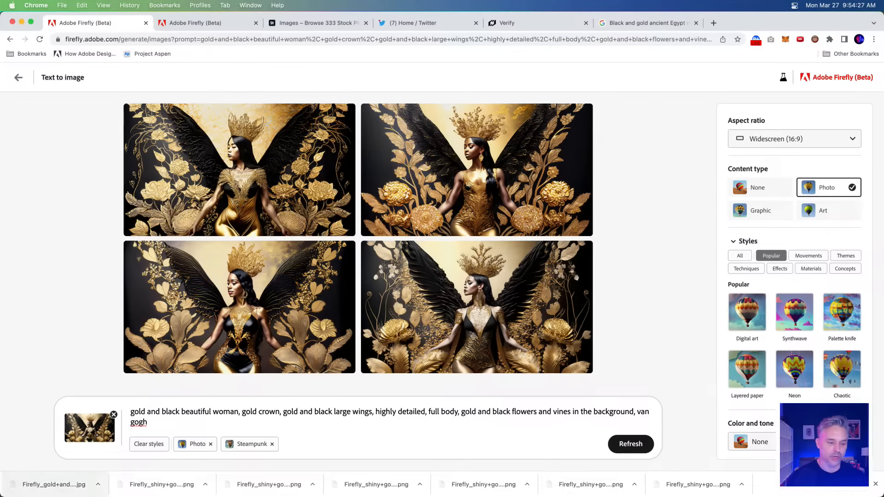
{"action": "left_click", "coordinate": [148, 484]}
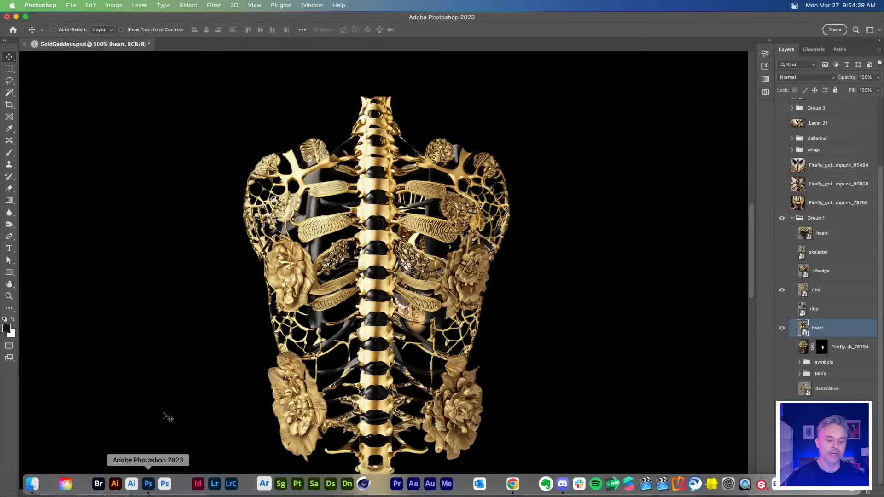
{"action": "key", "text": "super+v"}
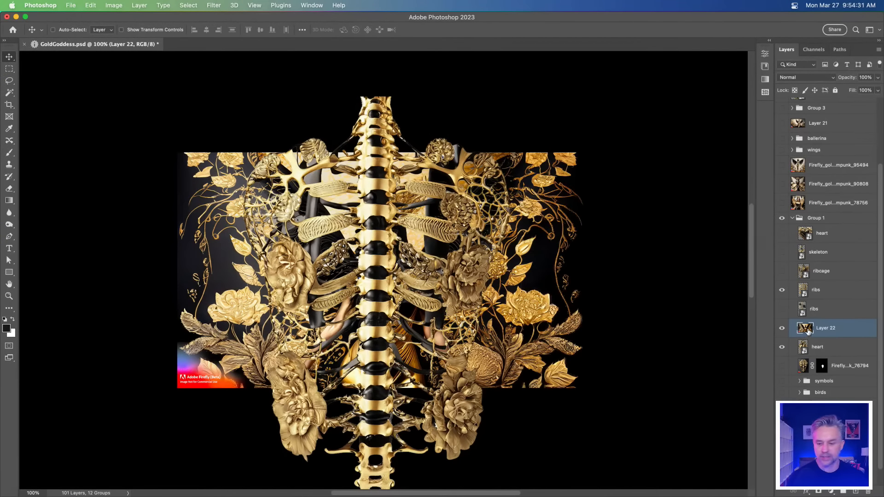
{"action": "left_click_drag", "start_coordinate": [808, 332], "coordinate": [814, 175]}
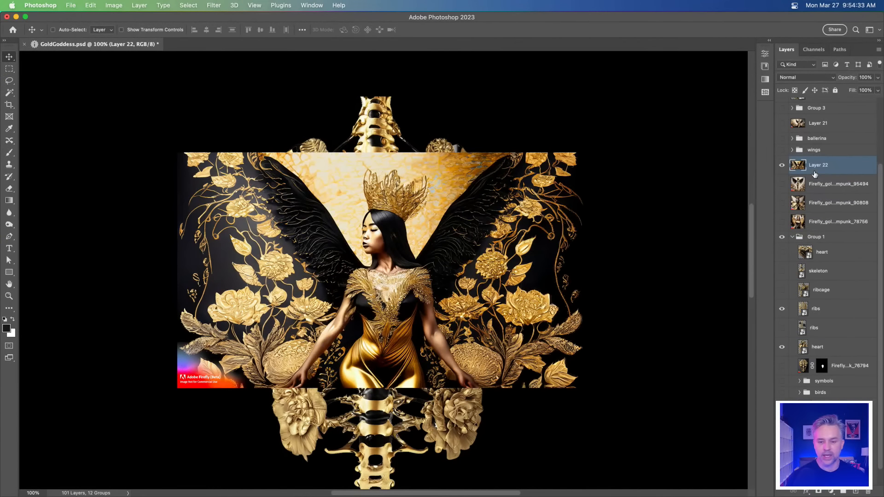
Preview the document's Content Credentials (Beta) and review the producer details and the Edits and activity section.
{"action": "left_click", "coordinate": [311, 5]}
{"action": "left_click", "coordinate": [307, 155]}
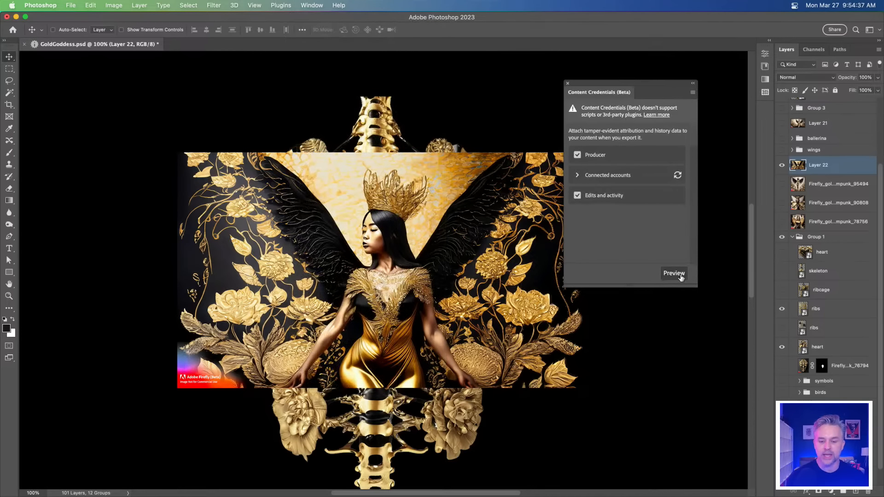
{"action": "left_click", "coordinate": [682, 276]}
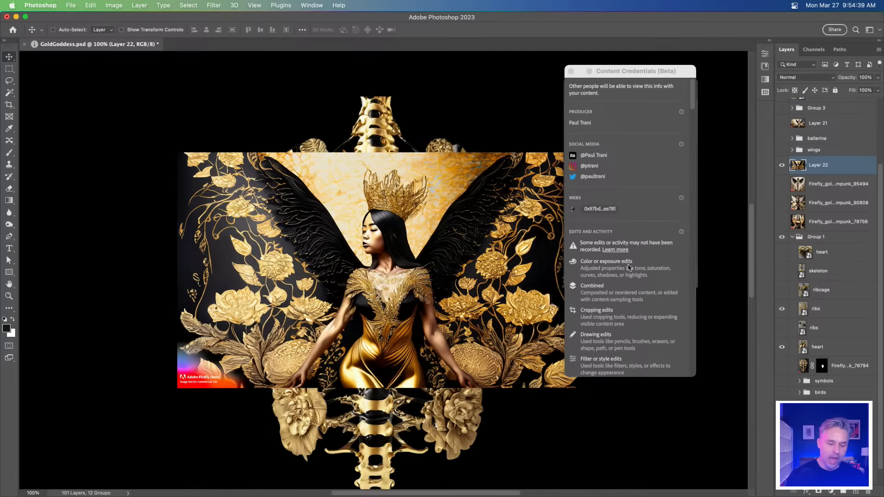
{"action": "scroll", "coordinate": [629, 267], "scroll_direction": "down", "scroll_amount": 5}
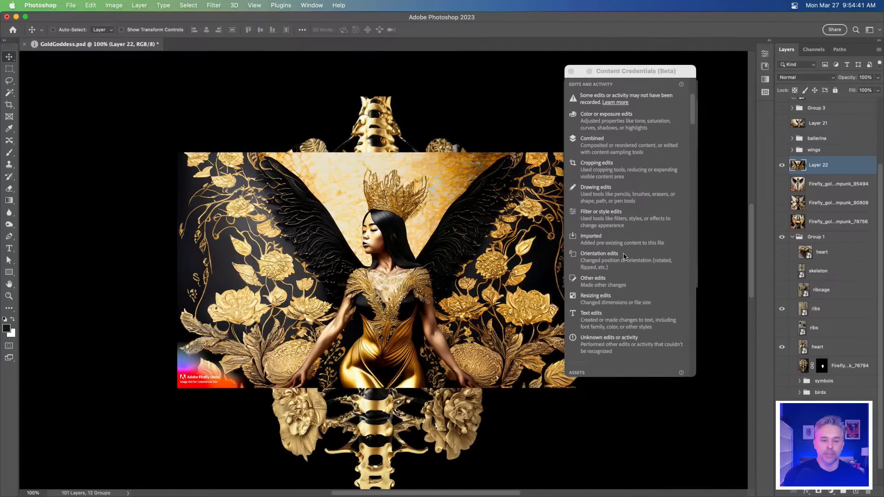
{"action": "scroll", "coordinate": [612, 297], "scroll_direction": "down", "scroll_amount": 5}
{"action": "scroll", "coordinate": [626, 290], "scroll_direction": "up", "scroll_amount": 5}
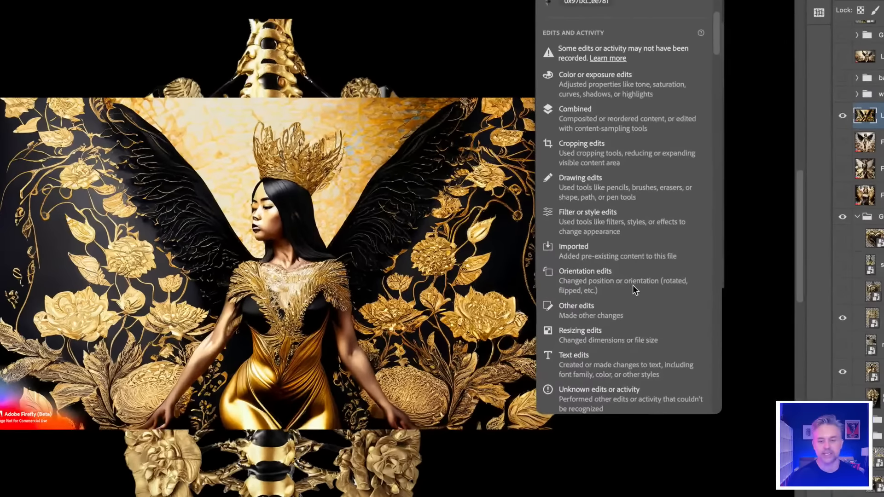
{"action": "scroll", "coordinate": [633, 286], "scroll_direction": "down", "scroll_amount": 7}
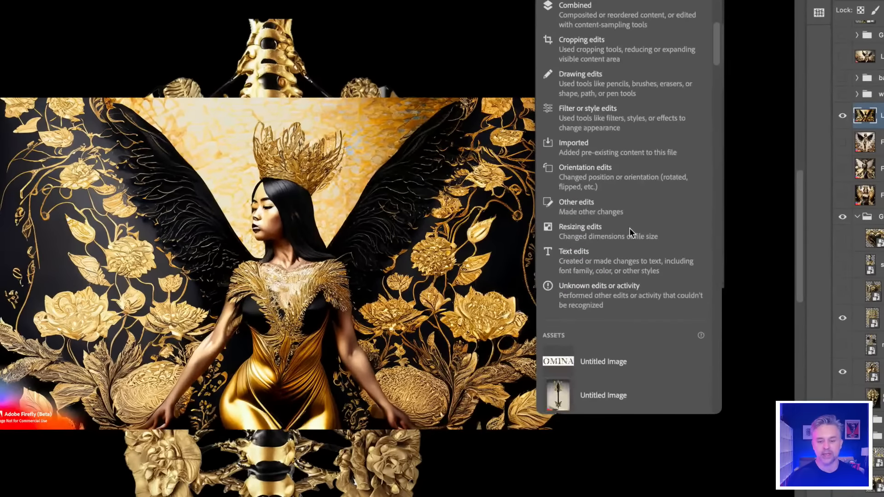
Inspect the credentials' asset list and the attribution markers on the Firefly images, and close the Content Credentials preview and panel.
{"action": "left_click_drag", "start_coordinate": [719, 76], "coordinate": [705, 407]}
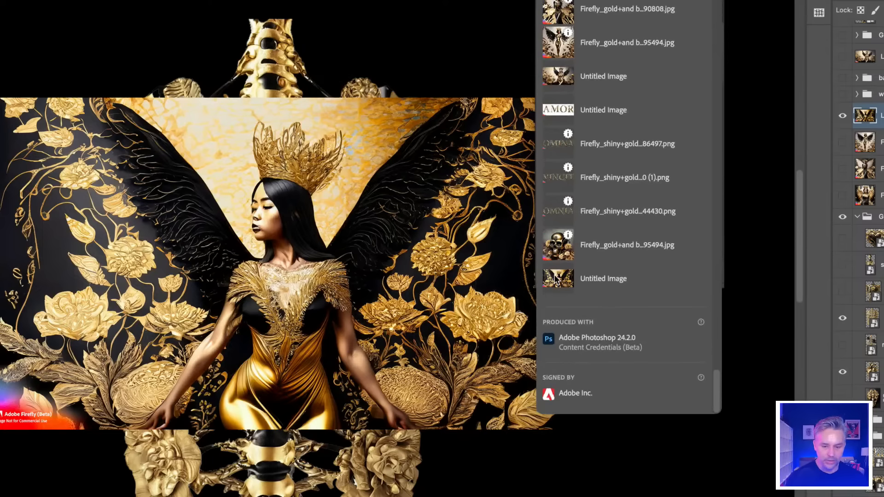
{"action": "scroll", "coordinate": [563, 279], "scroll_direction": "up", "scroll_amount": 2}
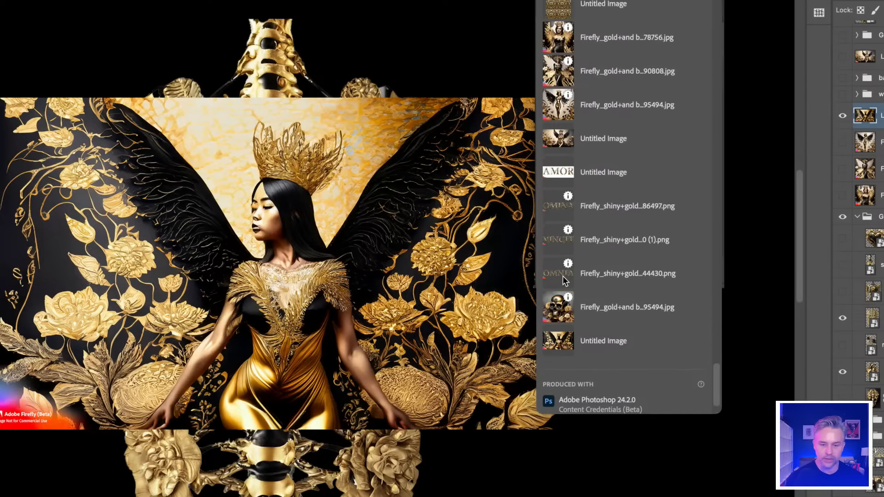
{"action": "mouse_move", "coordinate": [567, 196]}
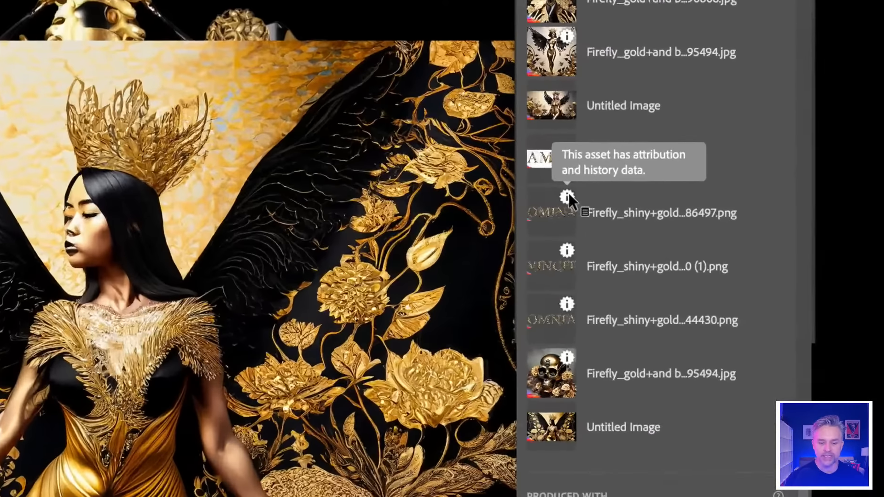
{"action": "mouse_move", "coordinate": [571, 194]}
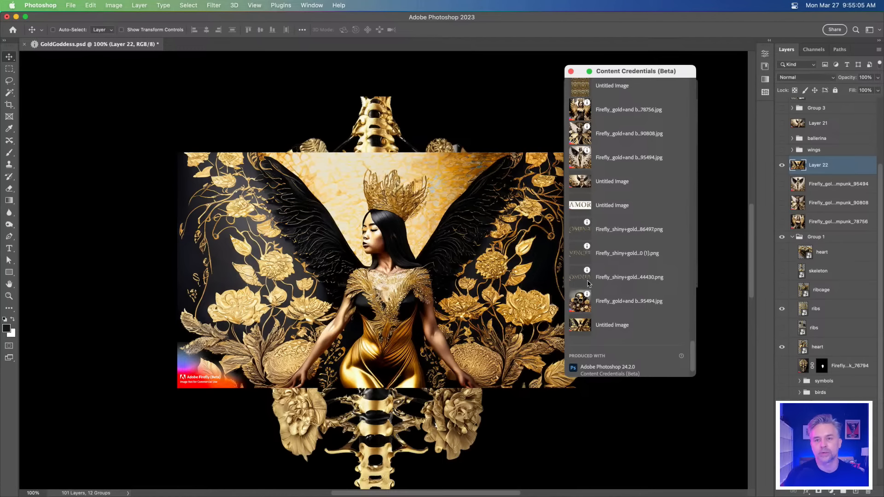
{"action": "left_click", "coordinate": [572, 71]}
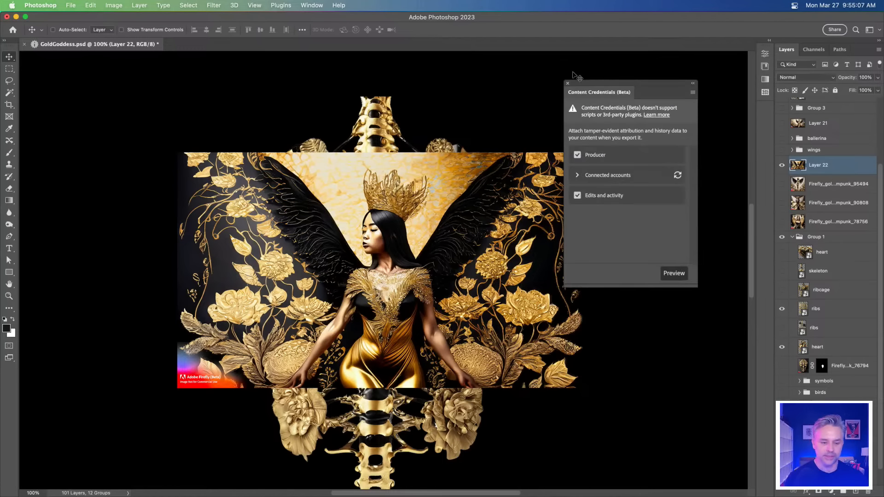
{"action": "left_click", "coordinate": [568, 84]}
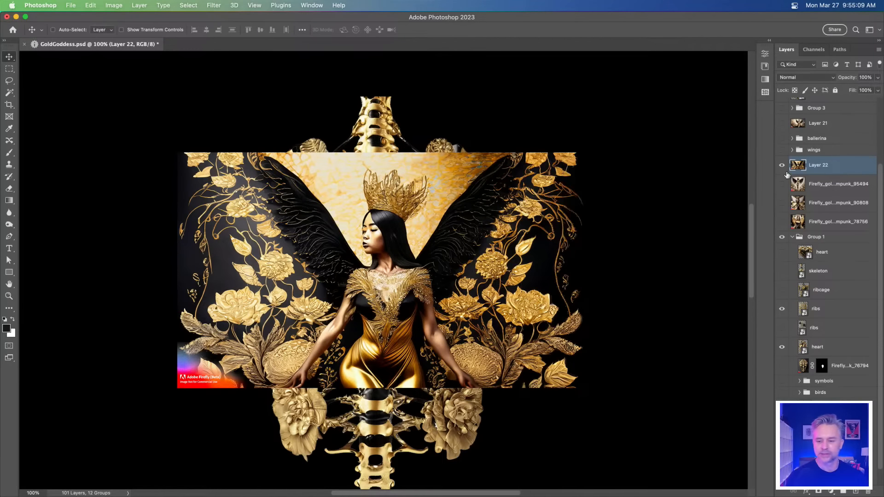
Hide the pasted winged-woman layer, Layer 22, and collapse Group 1.
{"action": "left_click", "coordinate": [782, 164]}
{"action": "left_click", "coordinate": [818, 241]}
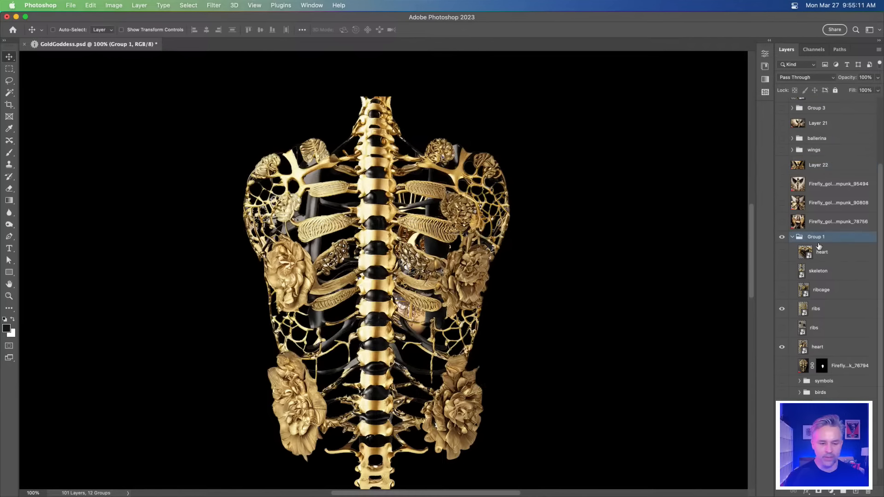
{"action": "left_click", "coordinate": [792, 237]}
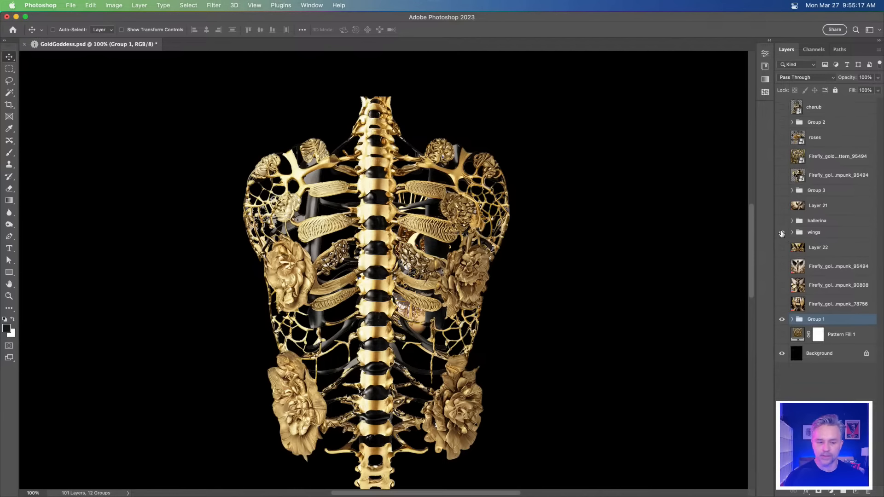
Briefly check the wings group, leave it hidden, and show the AMOR OMNIA VINCIT lettering in Group 3.
{"action": "left_click", "coordinate": [782, 232]}
{"action": "left_click", "coordinate": [781, 233]}
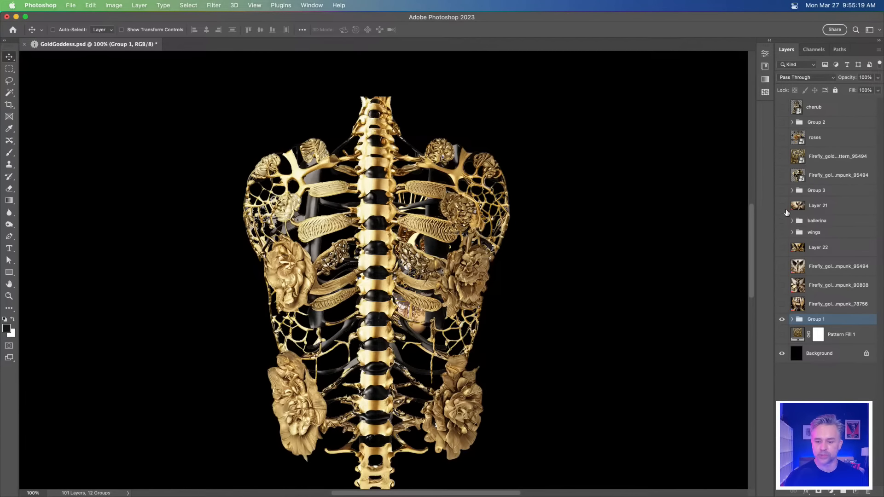
{"action": "left_click", "coordinate": [782, 191]}
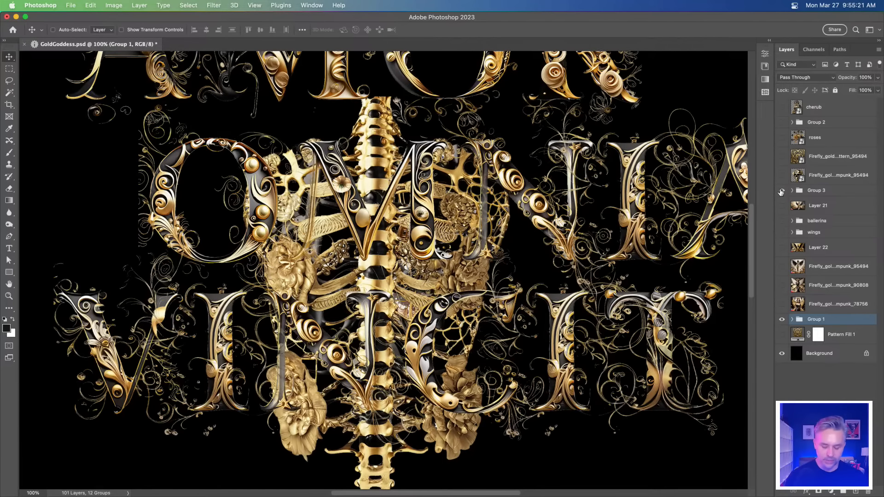
{"action": "key", "text": "super+minus"}
{"action": "left_click_drag", "start_coordinate": [340, 173], "coordinate": [346, 191]}
Show the roses layer and move the gold and black roses beside the R of AMOR.
{"action": "left_click", "coordinate": [781, 138]}
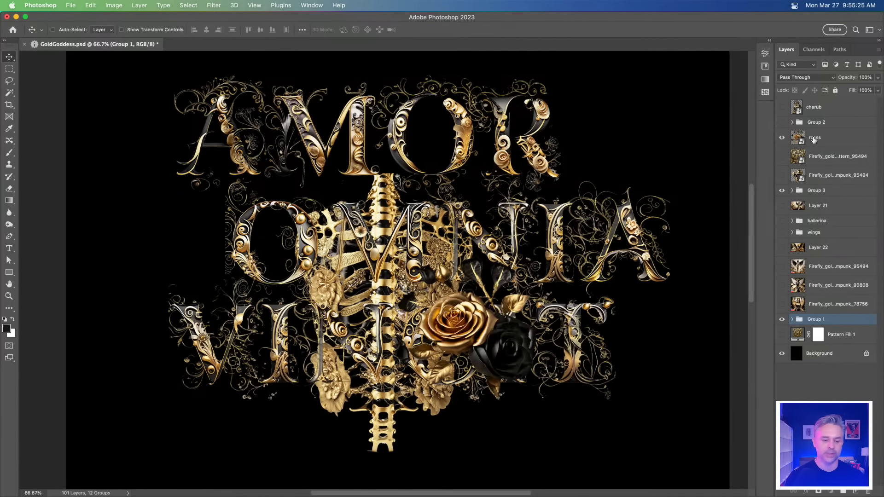
{"action": "left_click", "coordinate": [803, 138]}
{"action": "scroll", "coordinate": [449, 328], "scroll_direction": "up", "scroll_amount": 1}
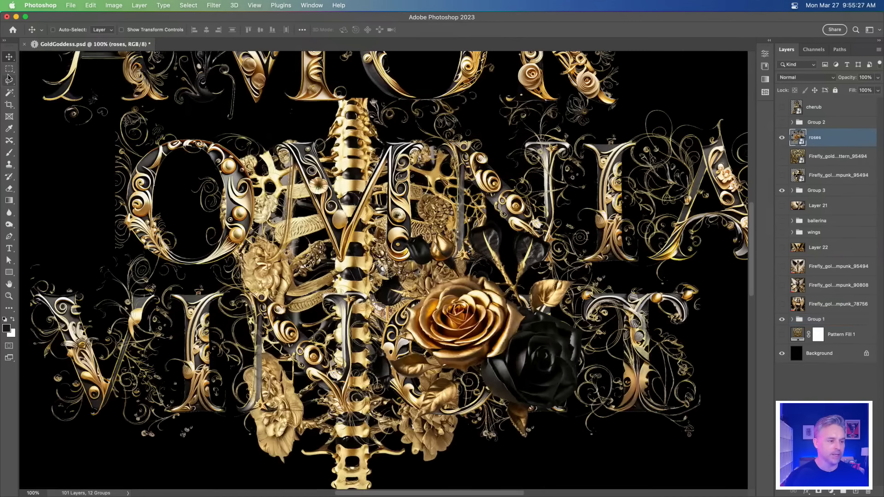
{"action": "key", "text": "super+minus"}
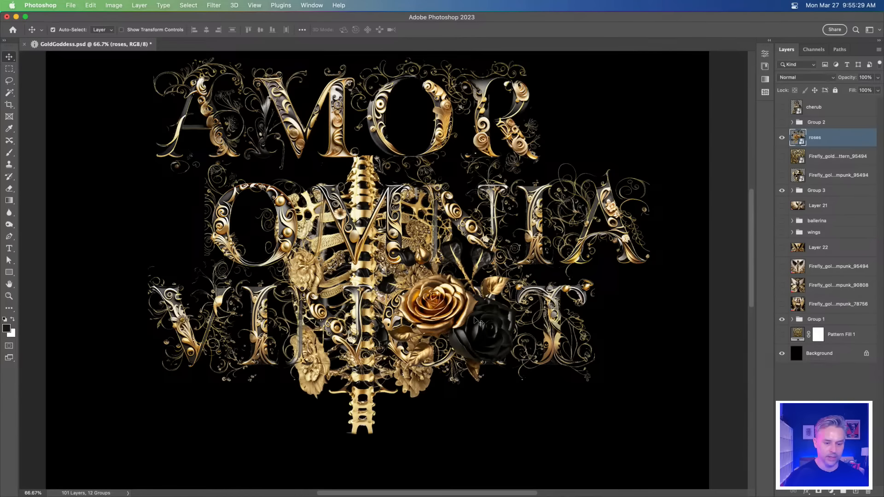
{"action": "left_click_drag", "start_coordinate": [443, 321], "coordinate": [582, 140]}
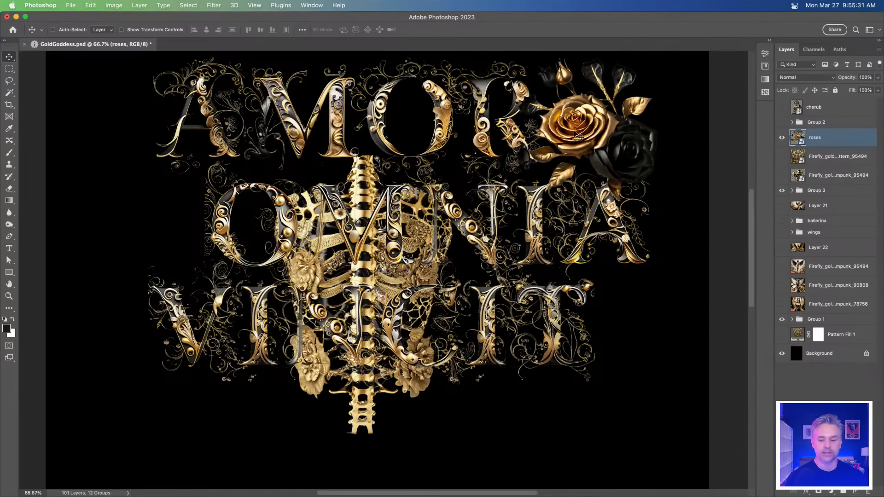
Hide the skeleton artwork in Group 1, and show the gold skull and move it in front of the O of OMNIA.
{"action": "left_click", "coordinate": [782, 322]}
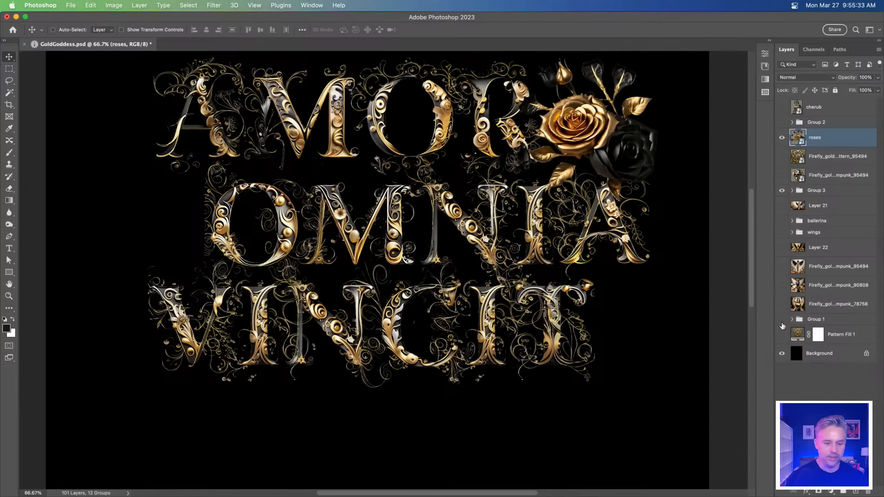
{"action": "left_click", "coordinate": [782, 175]}
{"action": "left_click", "coordinate": [833, 175]}
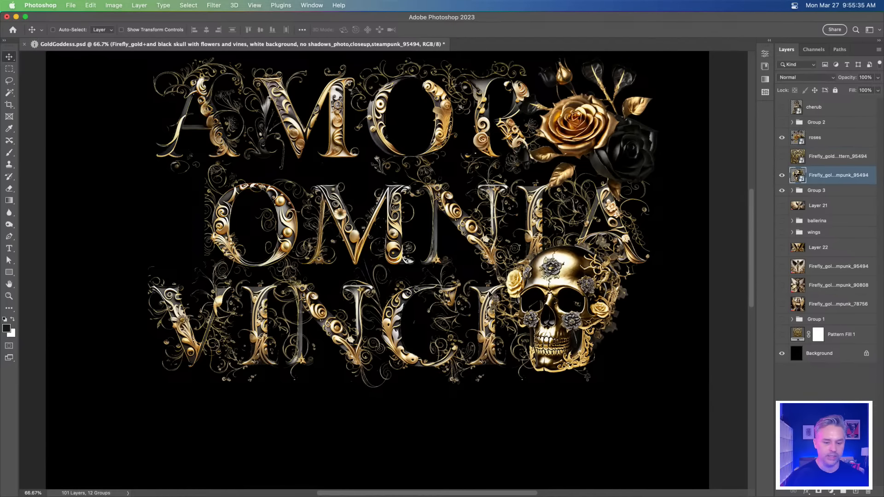
{"action": "left_click_drag", "start_coordinate": [489, 293], "coordinate": [75, 213]}
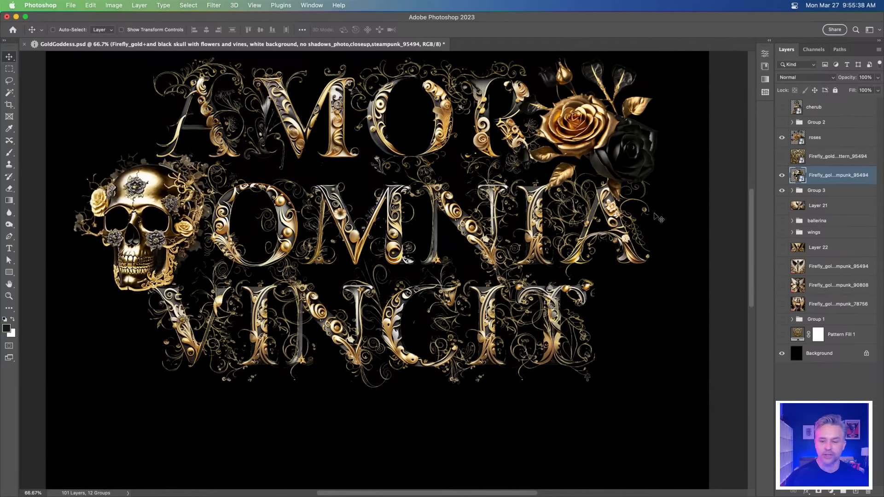
Show the cherub layer and move the cherub to the lower right of the T of VINCIT.
{"action": "left_click", "coordinate": [781, 107]}
{"action": "left_click", "coordinate": [813, 107]}
{"action": "left_click_drag", "start_coordinate": [304, 317], "coordinate": [613, 376]}
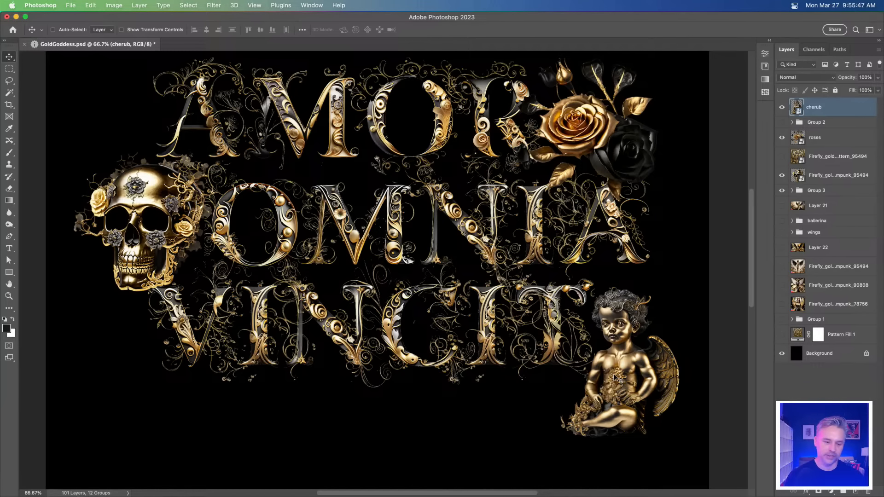
{"action": "key", "text": "super+equal"}
{"action": "key", "text": "super+minus"}
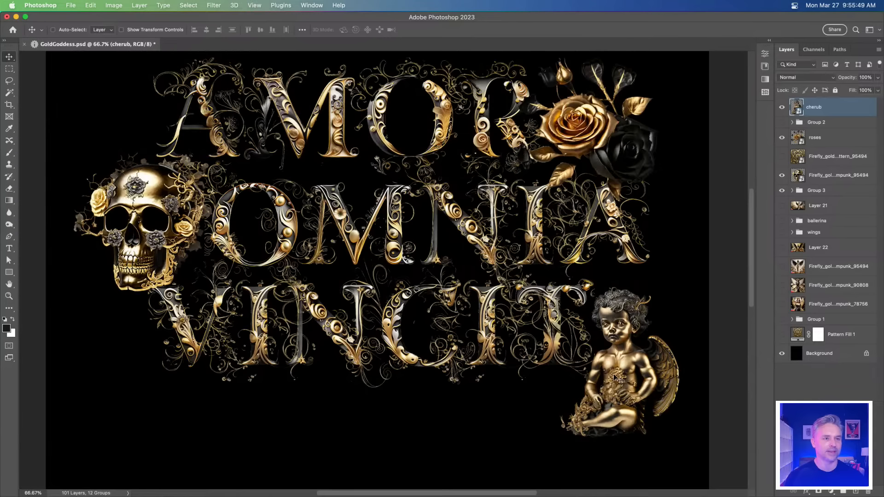
Select all layers from Group 3 up to cherub and move them together slightly down and left on the canvas.
{"action": "left_click", "coordinate": [819, 191]}
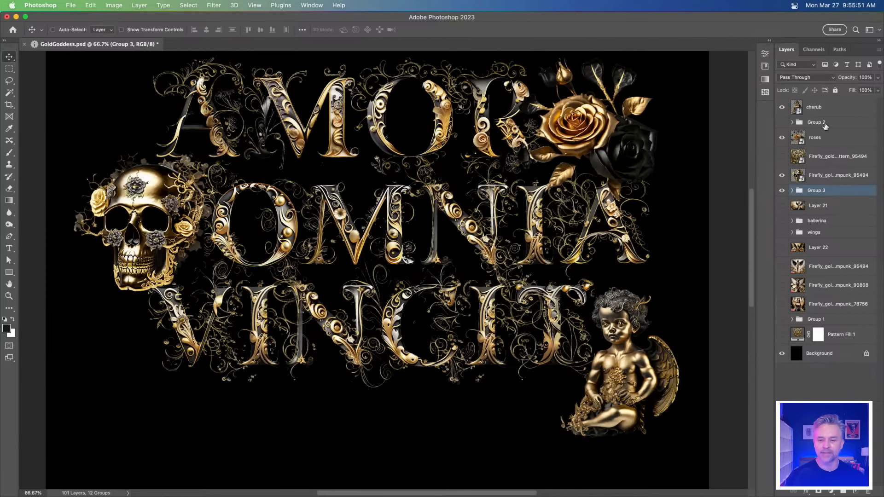
{"action": "left_click", "coordinate": [832, 115], "text": "shift"}
{"action": "left_click_drag", "start_coordinate": [343, 222], "coordinate": [325, 262]}
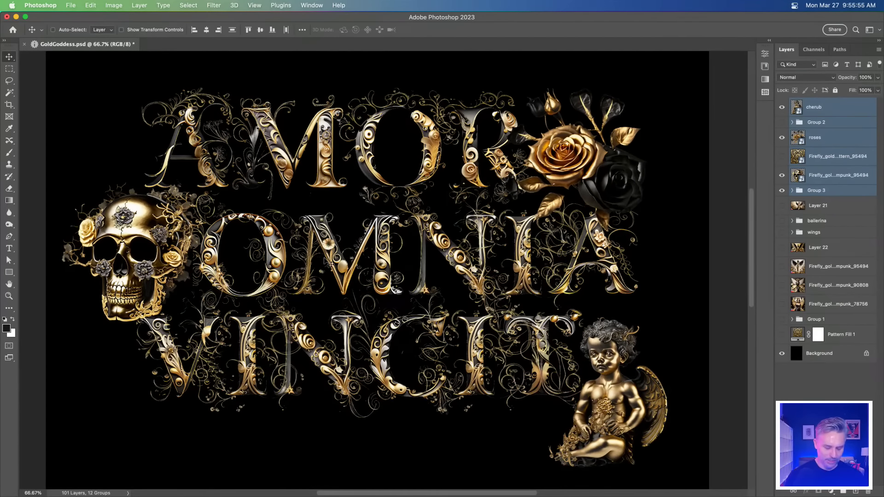
Display the composition in full-screen mode and examine the ornate lettering, skull, roses and cherub up close.
{"action": "key", "text": "f"}
{"action": "key", "text": "f"}
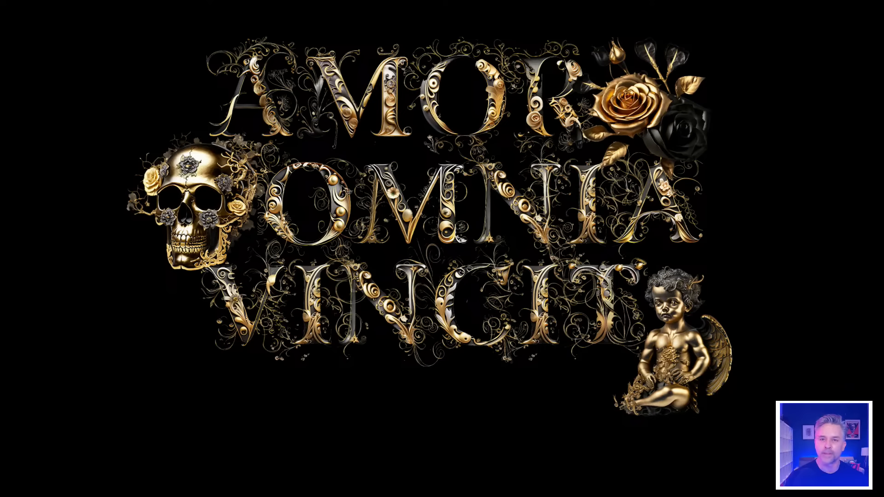
{"action": "left_click_drag", "start_coordinate": [367, 170], "coordinate": [357, 199]}
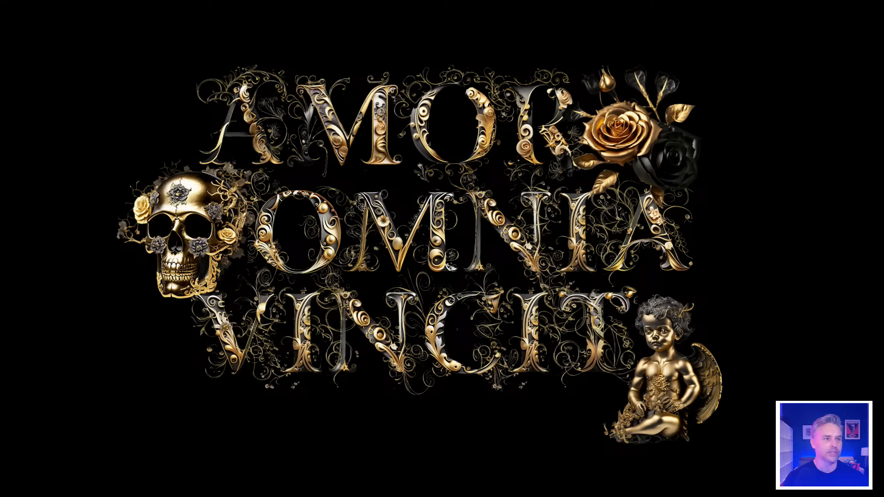
{"action": "key", "text": "XF86AudioRaiseVolume"}
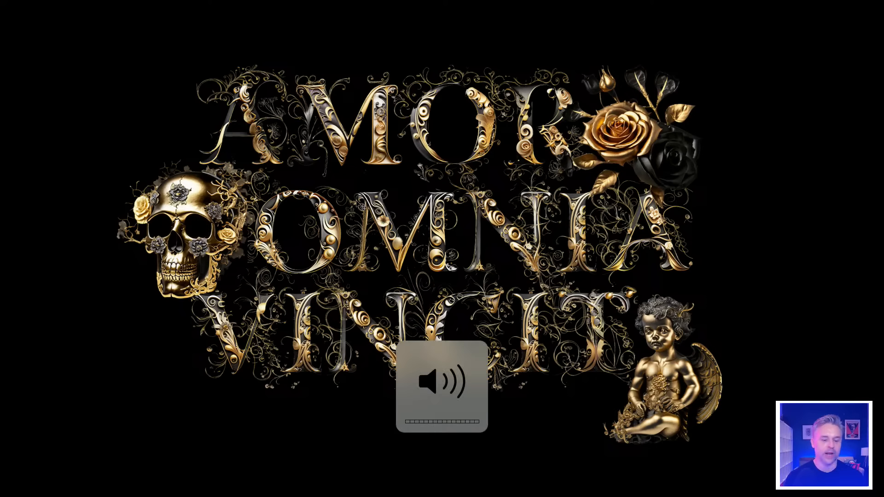
{"action": "key", "text": "super+plus"}
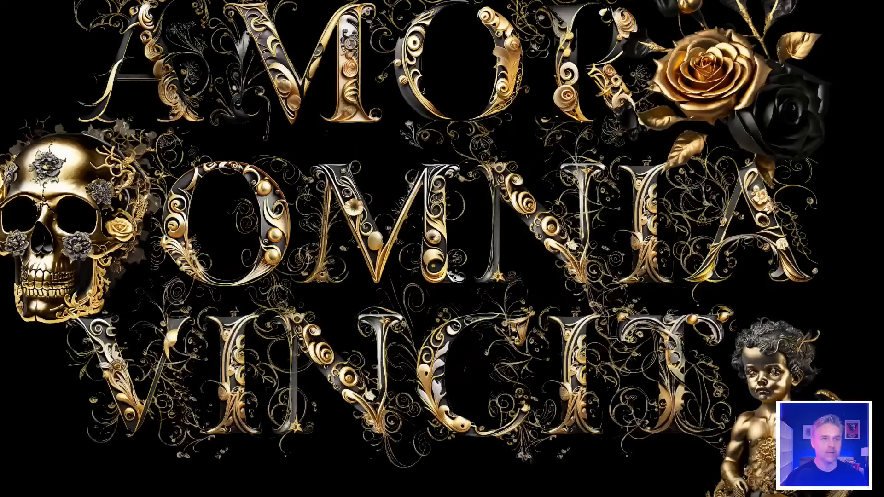
{"action": "left_click_drag", "start_coordinate": [259, 251], "coordinate": [264, 266]}
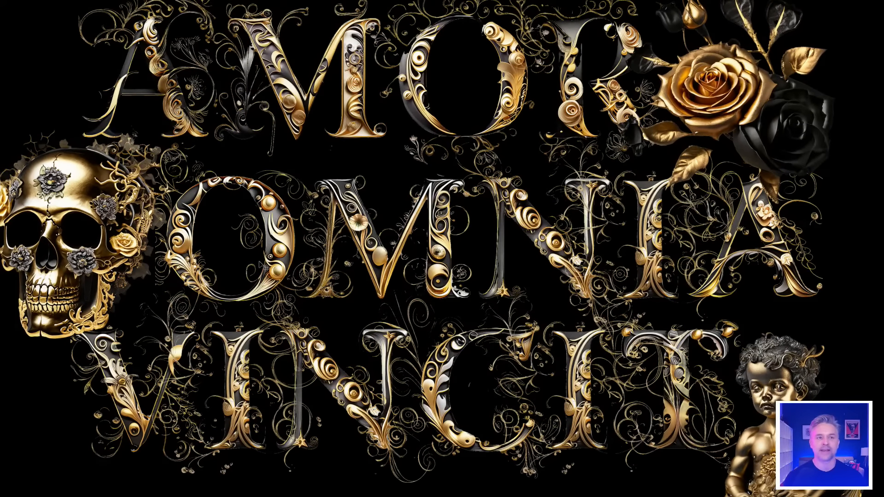